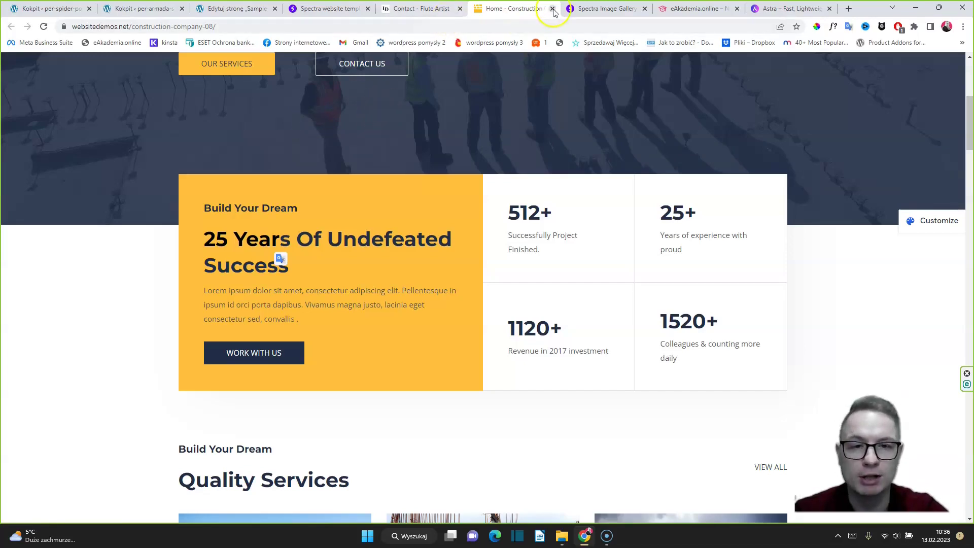
View the Flute Artist demo's Contact page and return to the start of the Spectra website templates page
{"action": "left_click", "coordinate": [427, 9]}
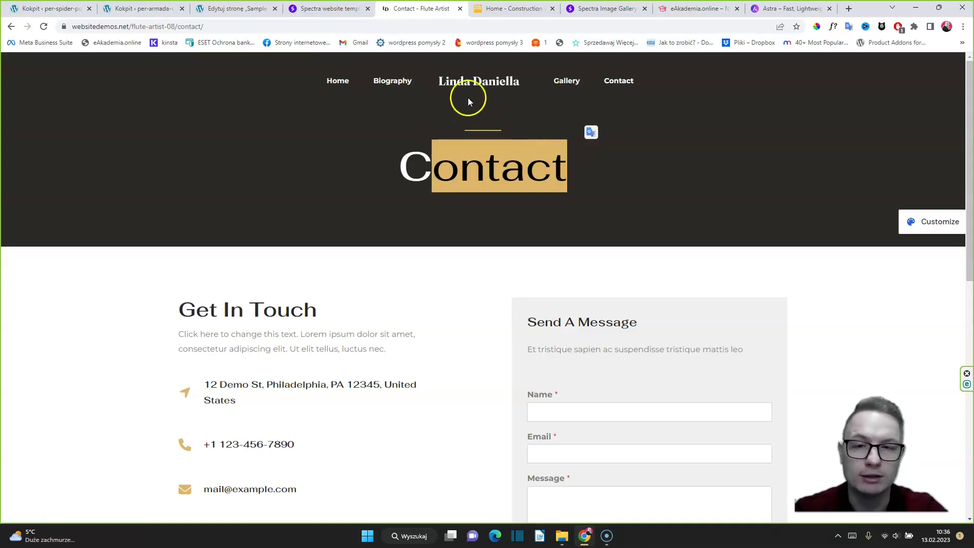
{"action": "left_click", "coordinate": [324, 9]}
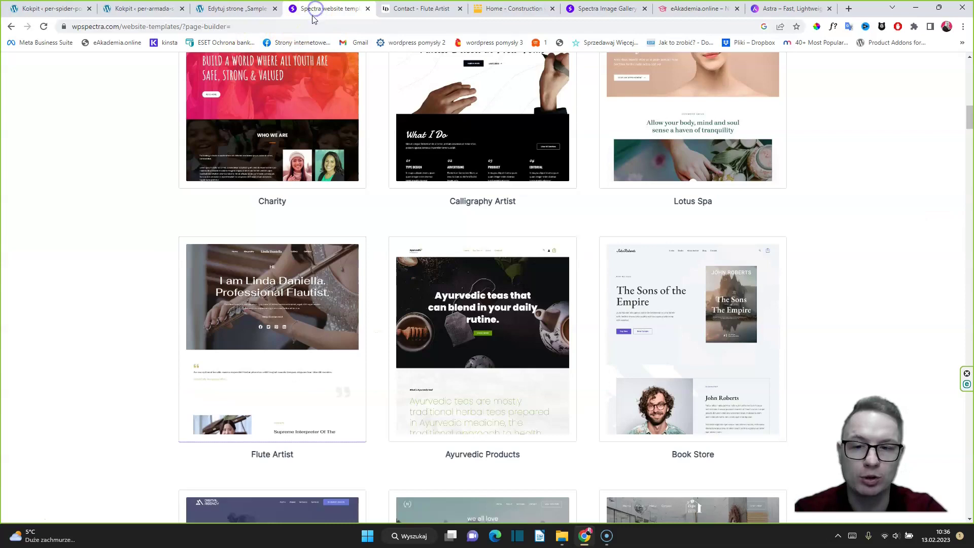
{"action": "scroll", "coordinate": [970, 136], "scroll_direction": "up", "scroll_amount": 15}
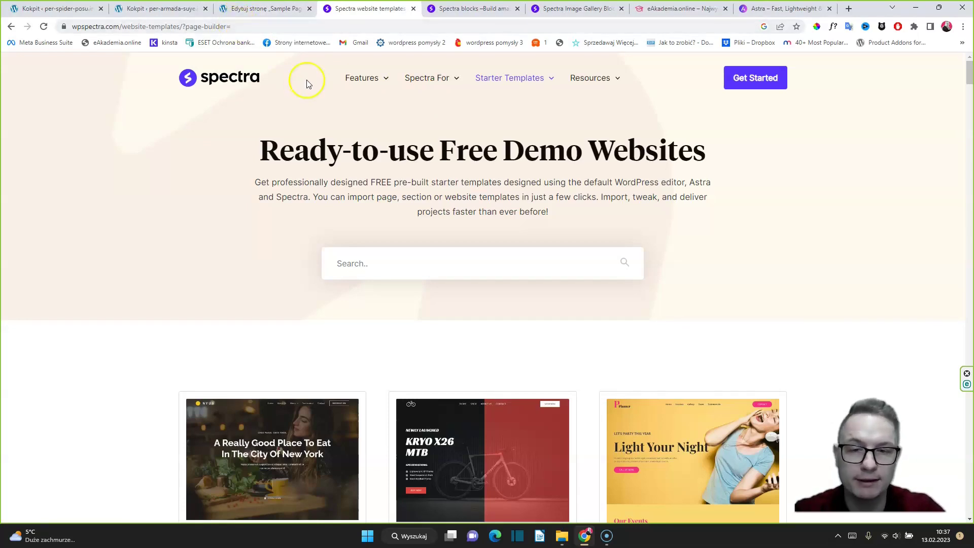
Open Spectra's Blocks page and look through the library of design blocks
{"action": "mouse_move", "coordinate": [350, 91]}
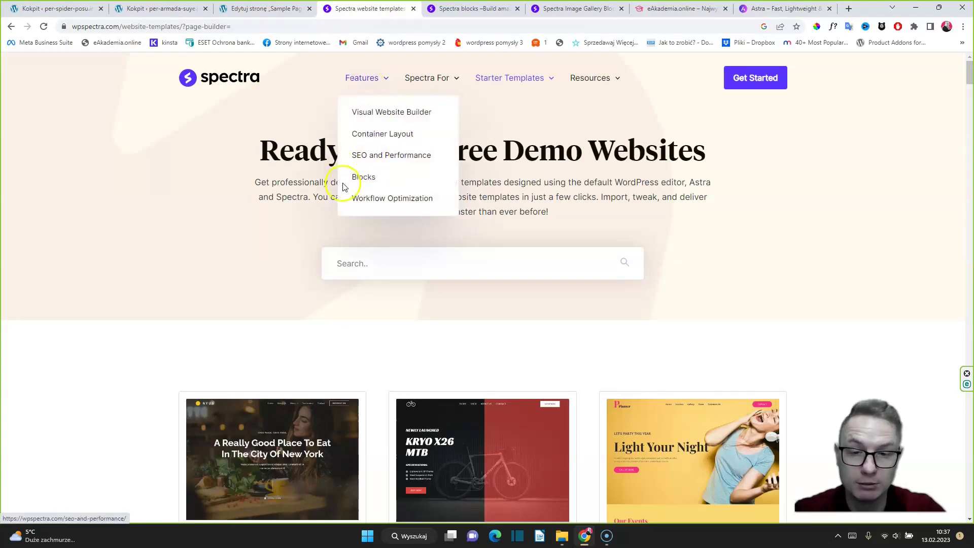
{"action": "left_click", "coordinate": [361, 178]}
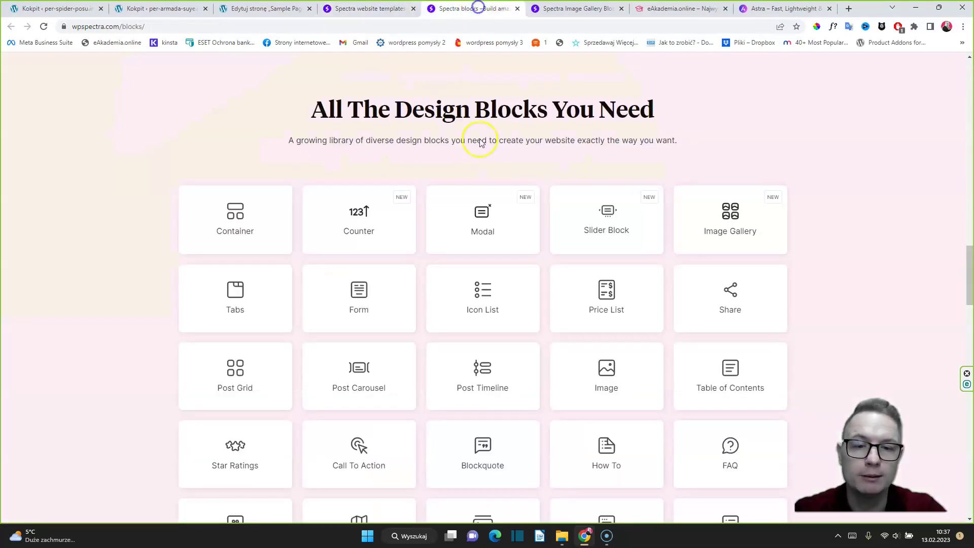
{"action": "scroll", "coordinate": [481, 143], "scroll_direction": "down", "scroll_amount": 8}
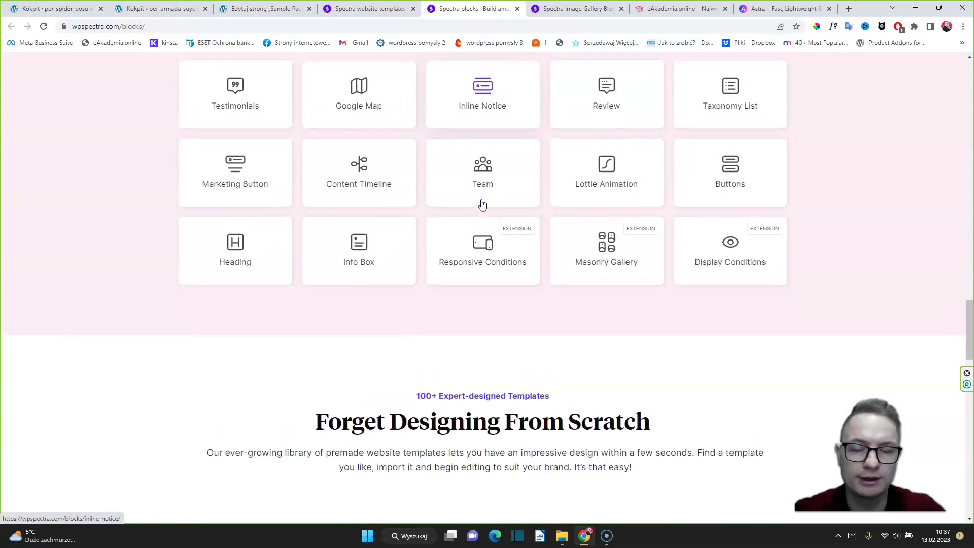
{"action": "scroll", "coordinate": [482, 205], "scroll_direction": "up", "scroll_amount": 4}
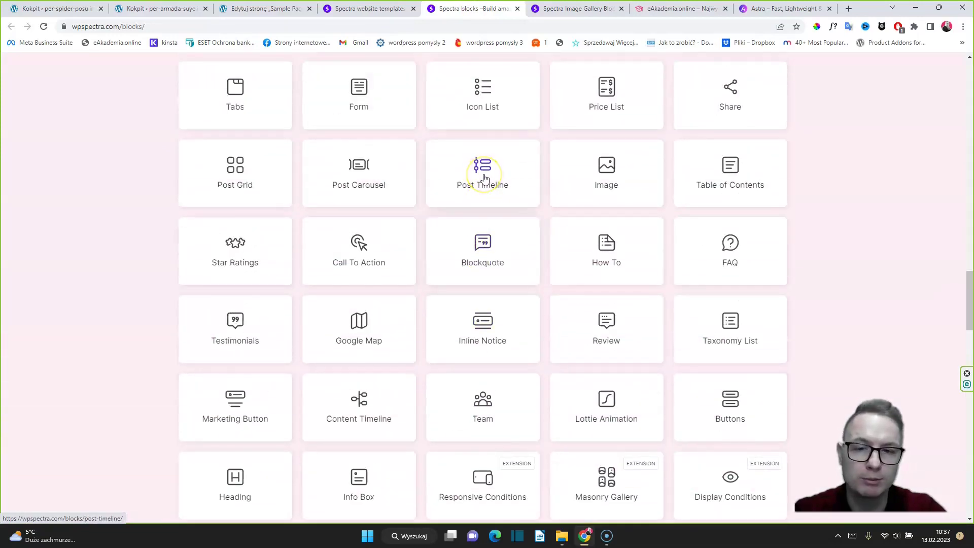
Examine the construction template sections of Sample Page in the WordPress editor, and return to the Spectra blocks list
{"action": "left_click", "coordinate": [261, 9]}
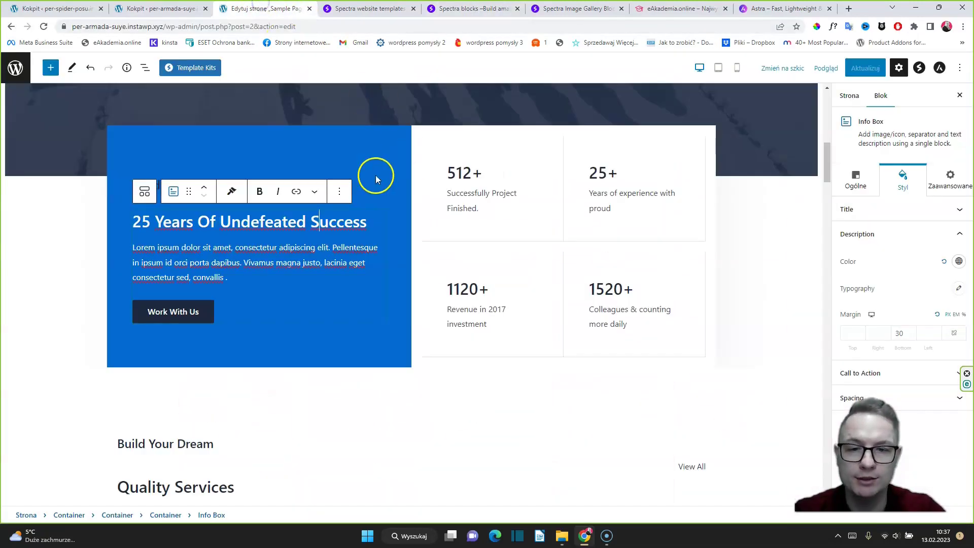
{"action": "scroll", "coordinate": [552, 195], "scroll_direction": "down", "scroll_amount": 3}
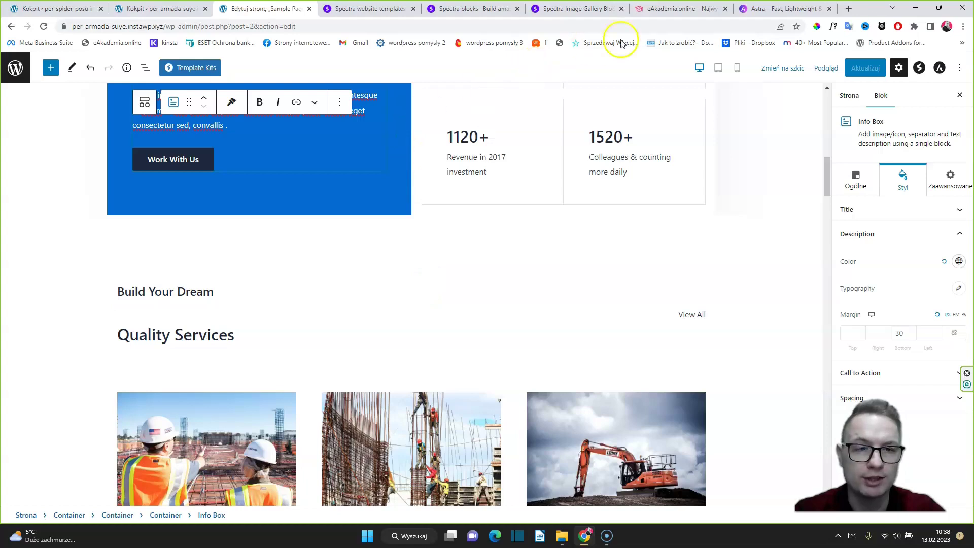
{"action": "left_click", "coordinate": [448, 12]}
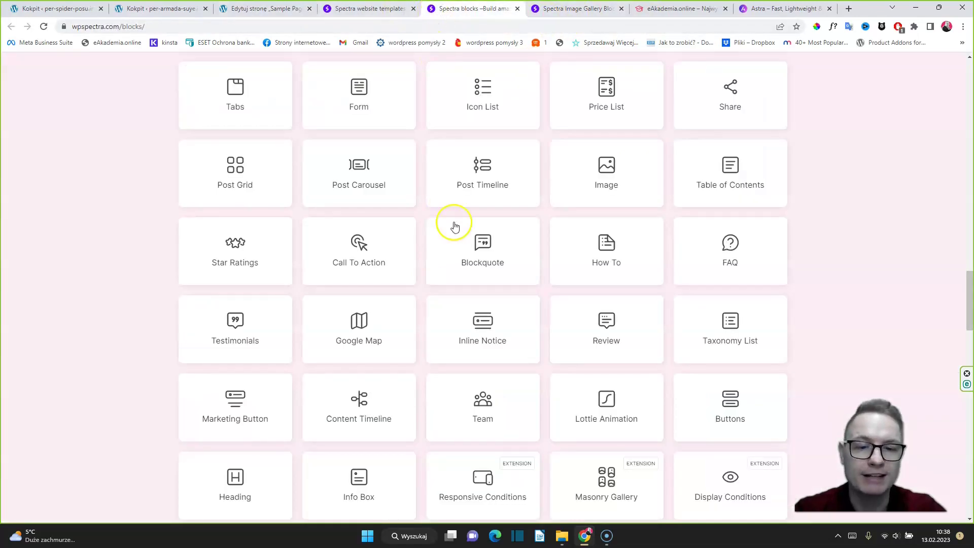
Examine the grid, carousel and masonry examples on Spectra's Image Gallery block page
{"action": "left_click", "coordinate": [573, 11]}
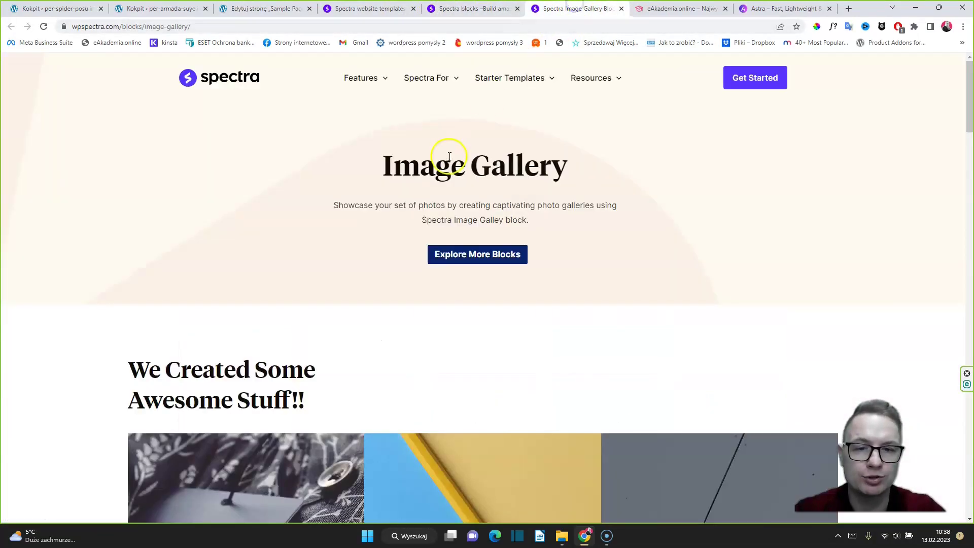
{"action": "scroll", "coordinate": [447, 203], "scroll_direction": "down", "scroll_amount": 4}
{"action": "scroll", "coordinate": [331, 266], "scroll_direction": "down", "scroll_amount": 3}
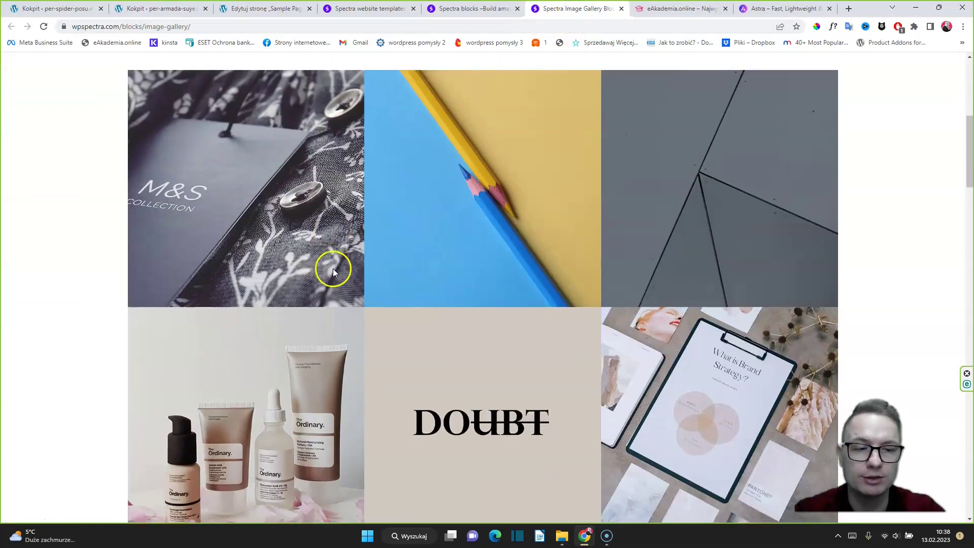
{"action": "scroll", "coordinate": [332, 269], "scroll_direction": "down", "scroll_amount": 6}
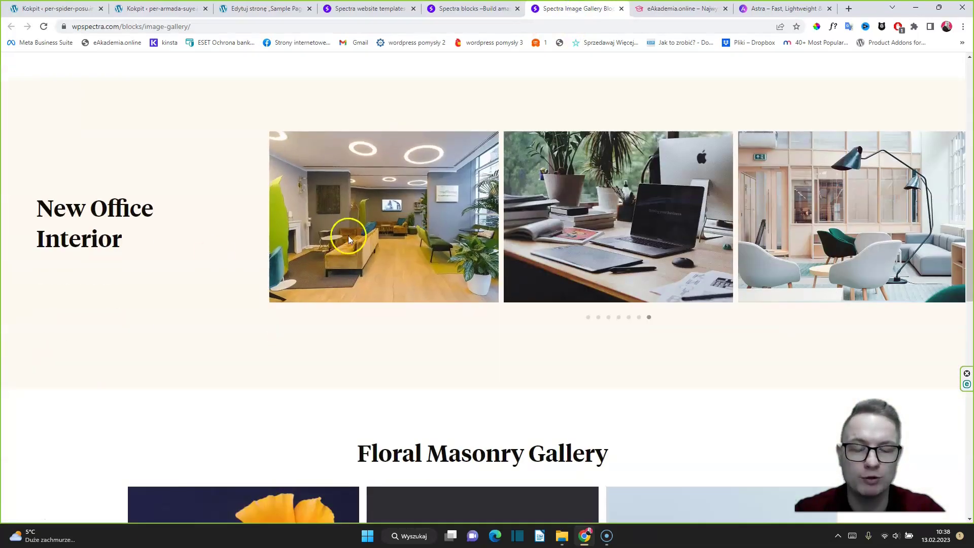
{"action": "scroll", "coordinate": [355, 236], "scroll_direction": "down", "scroll_amount": 9}
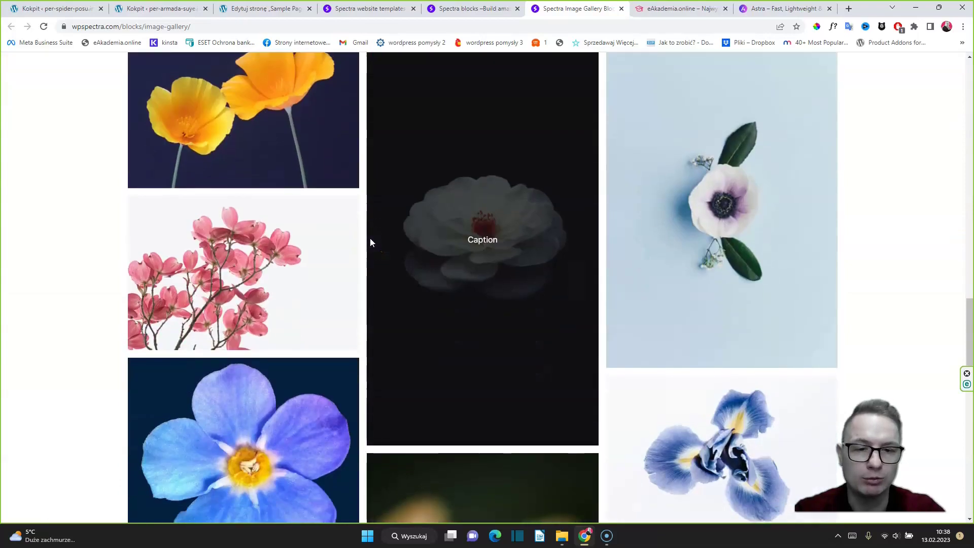
{"action": "scroll", "coordinate": [370, 238], "scroll_direction": "up", "scroll_amount": 5}
{"action": "scroll", "coordinate": [370, 239], "scroll_direction": "down", "scroll_amount": 10}
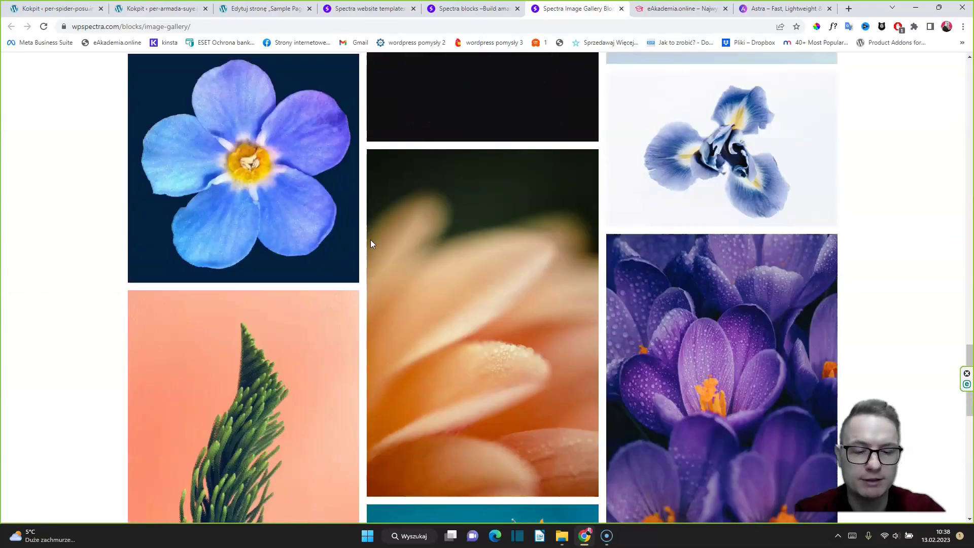
{"action": "scroll", "coordinate": [371, 240], "scroll_direction": "down", "scroll_amount": 5}
{"action": "scroll", "coordinate": [370, 244], "scroll_direction": "down", "scroll_amount": 5}
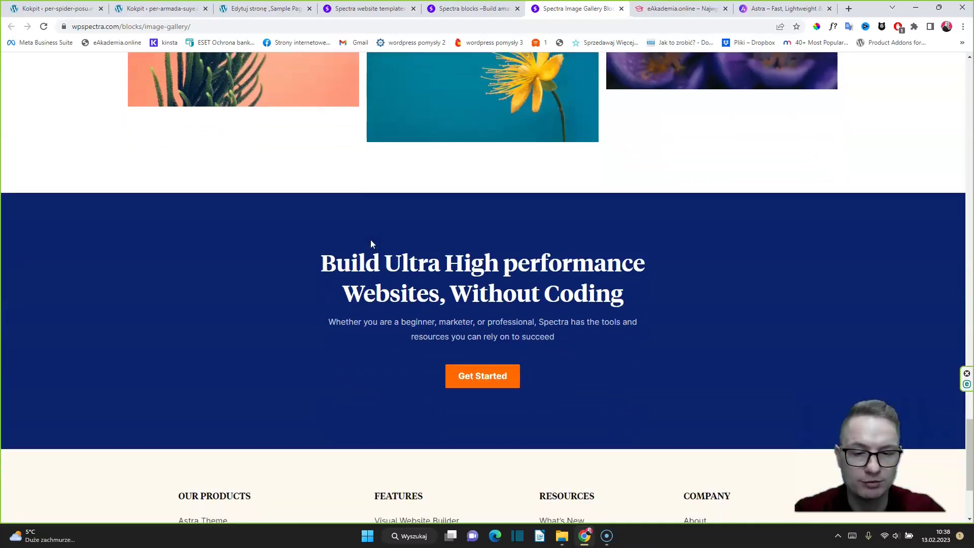
{"action": "scroll", "coordinate": [387, 202], "scroll_direction": "up", "scroll_amount": 8}
{"action": "scroll", "coordinate": [453, 194], "scroll_direction": "up", "scroll_amount": 15}
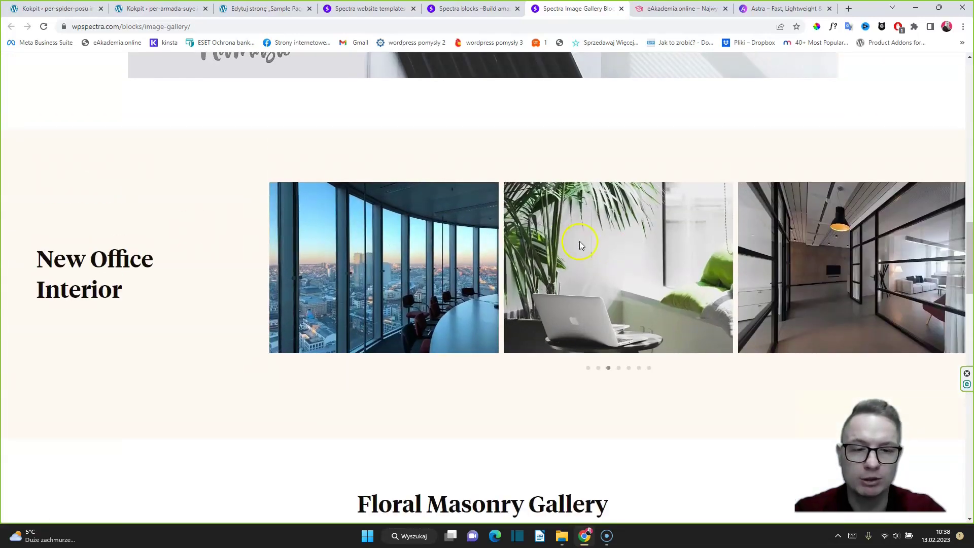
{"action": "scroll", "coordinate": [312, 195], "scroll_direction": "up", "scroll_amount": 2}
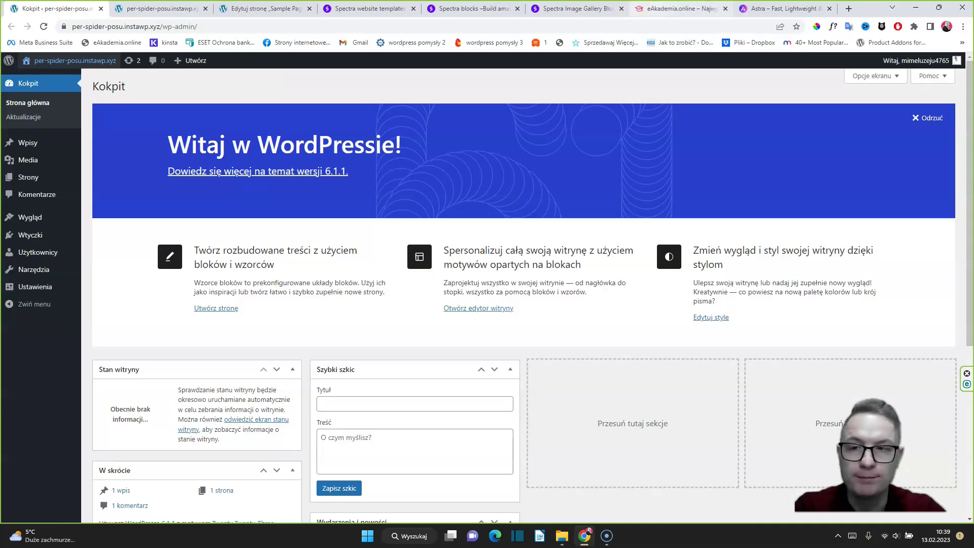
View the Astra theme website and the front page of the new WordPress site
{"action": "left_click", "coordinate": [776, 8]}
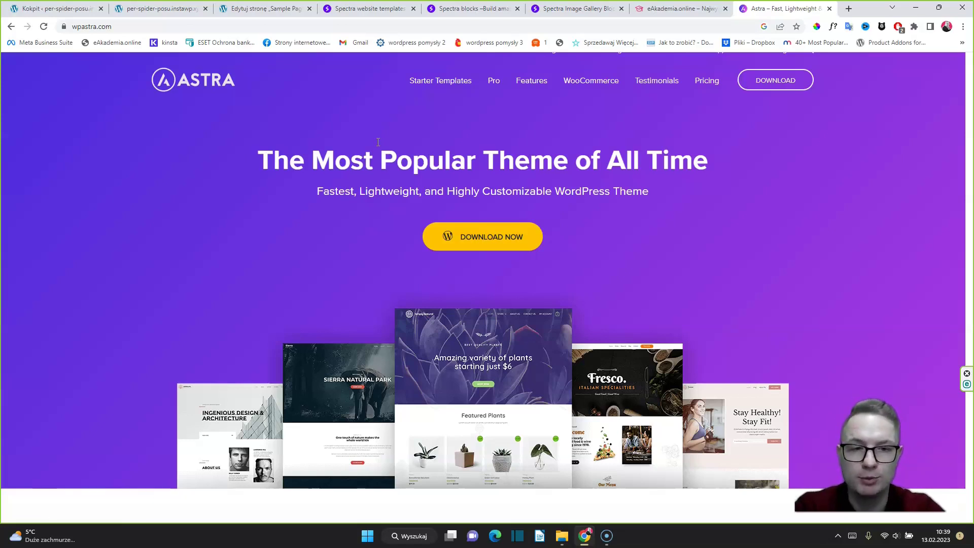
{"action": "left_click", "coordinate": [53, 9]}
{"action": "left_click", "coordinate": [161, 8]}
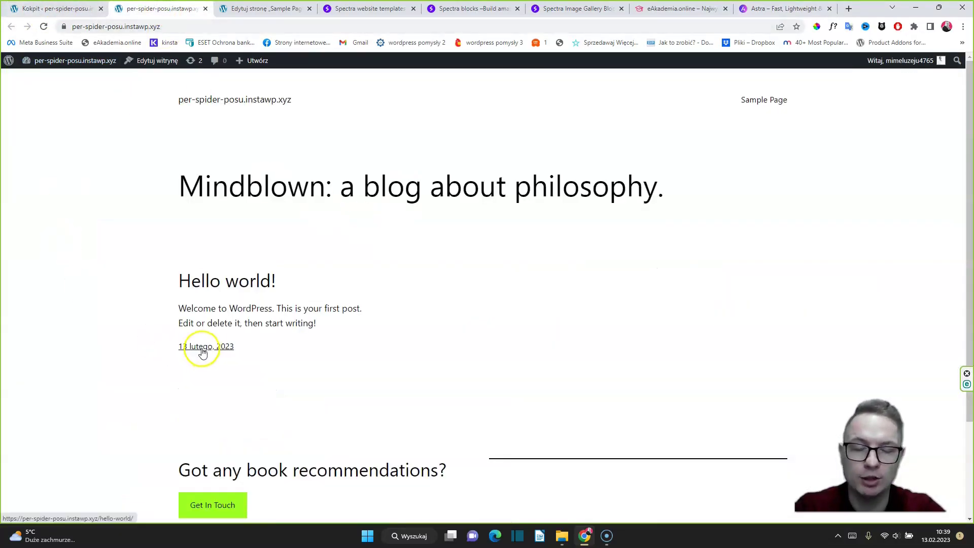
Find the Astra theme in the WordPress theme directory, install it and activate it on the new site
{"action": "left_click", "coordinate": [40, 9]}
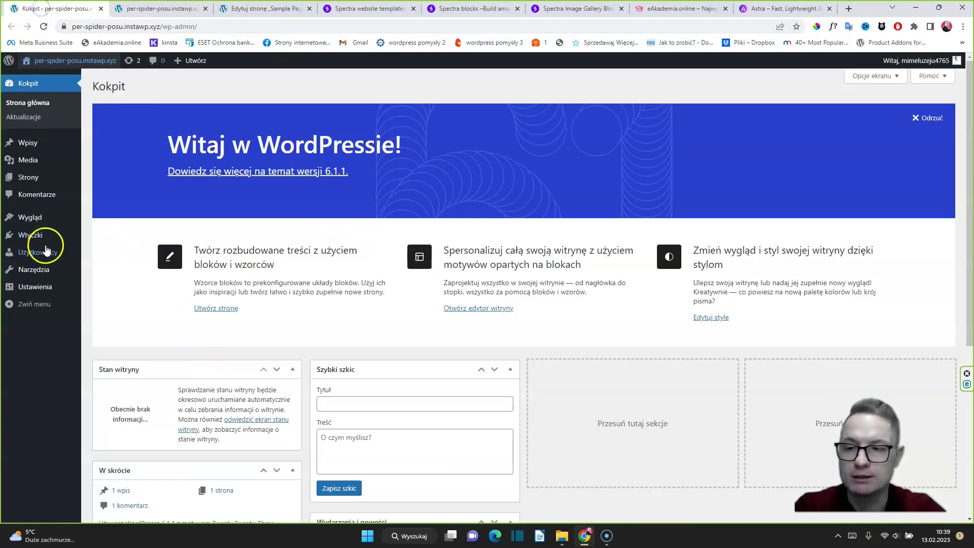
{"action": "left_click", "coordinate": [94, 218]}
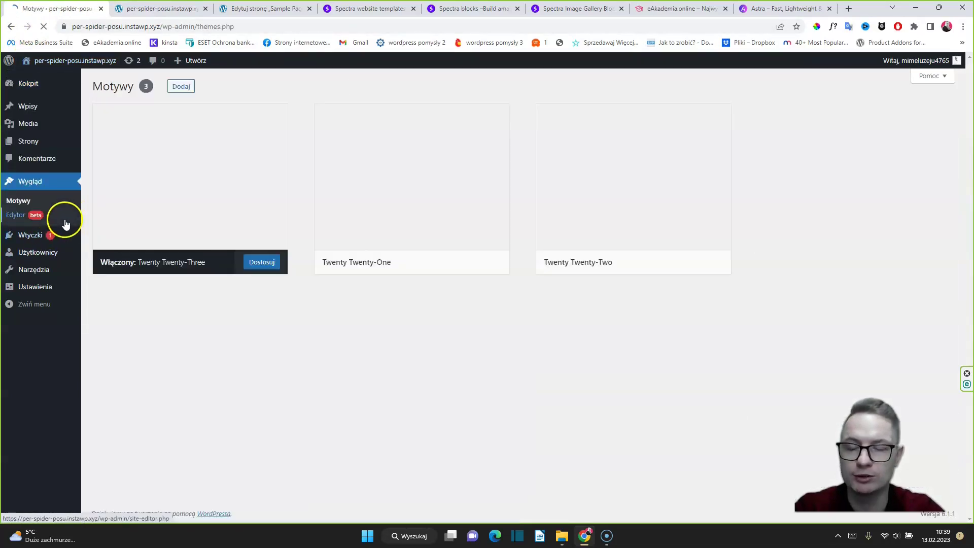
{"action": "left_click", "coordinate": [184, 87]}
{"action": "left_click", "coordinate": [844, 113]}
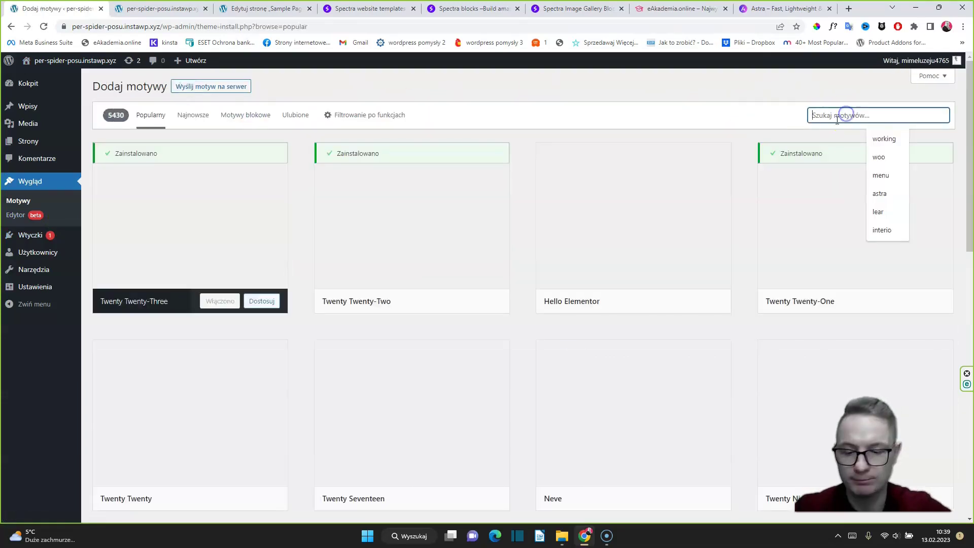
{"action": "type", "text": "as"}
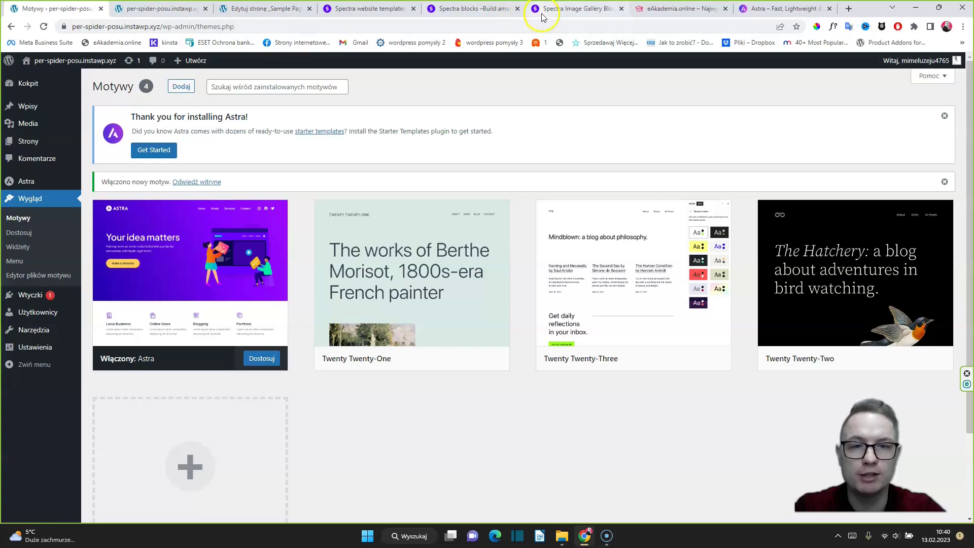
Look over the Spectra website templates and open Astra's starter templates library from the theme's welcome notice
{"action": "left_click", "coordinate": [376, 9]}
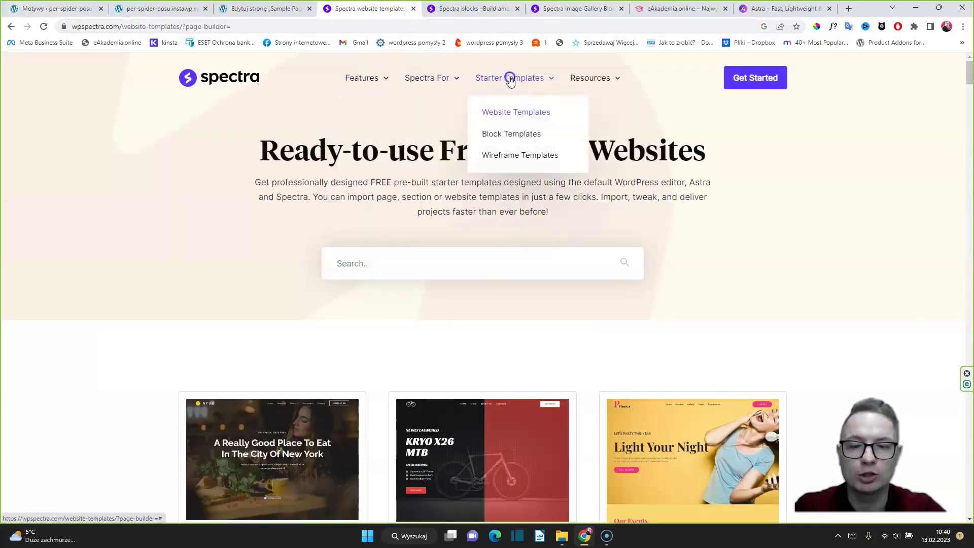
{"action": "scroll", "coordinate": [558, 288], "scroll_direction": "down", "scroll_amount": 15}
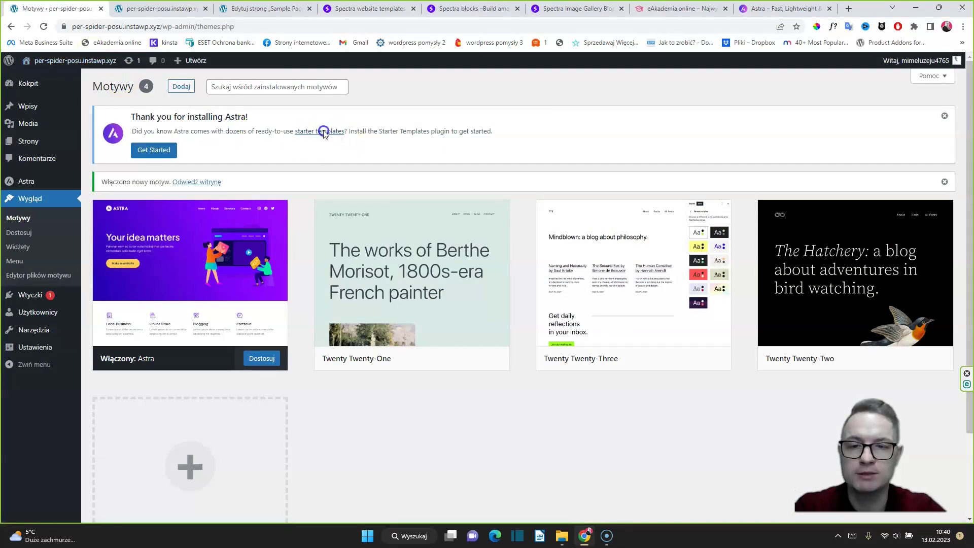
{"action": "left_click", "coordinate": [323, 131]}
{"action": "mouse_move", "coordinate": [296, 134]}
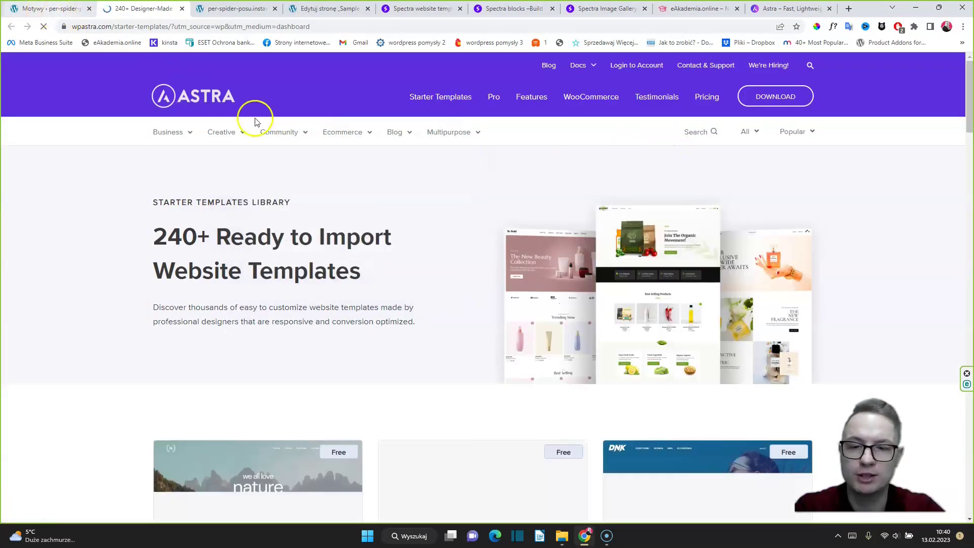
Install the Starter Templates plugin from Astra's welcome notice and exit its setup wizard to the dashboard
{"action": "left_click", "coordinate": [45, 8]}
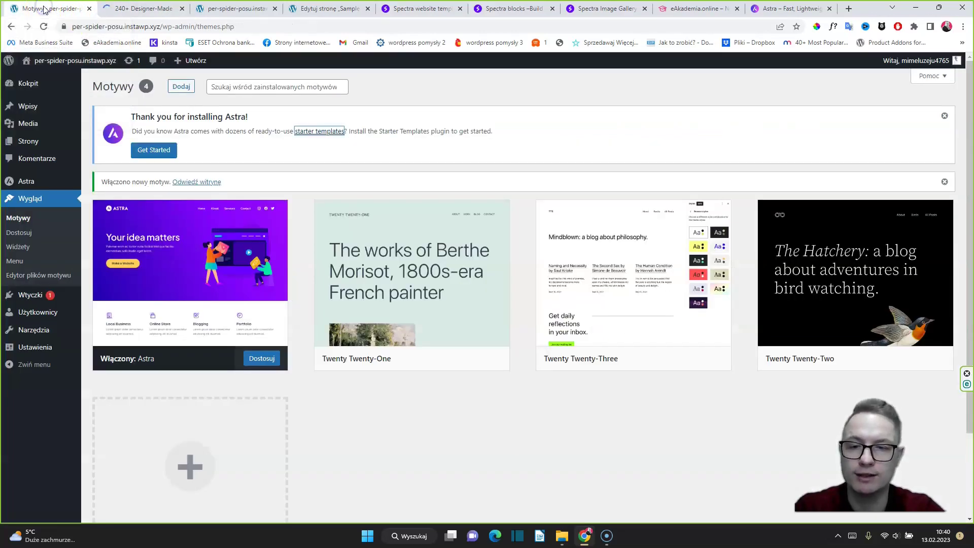
{"action": "left_click", "coordinate": [159, 151]}
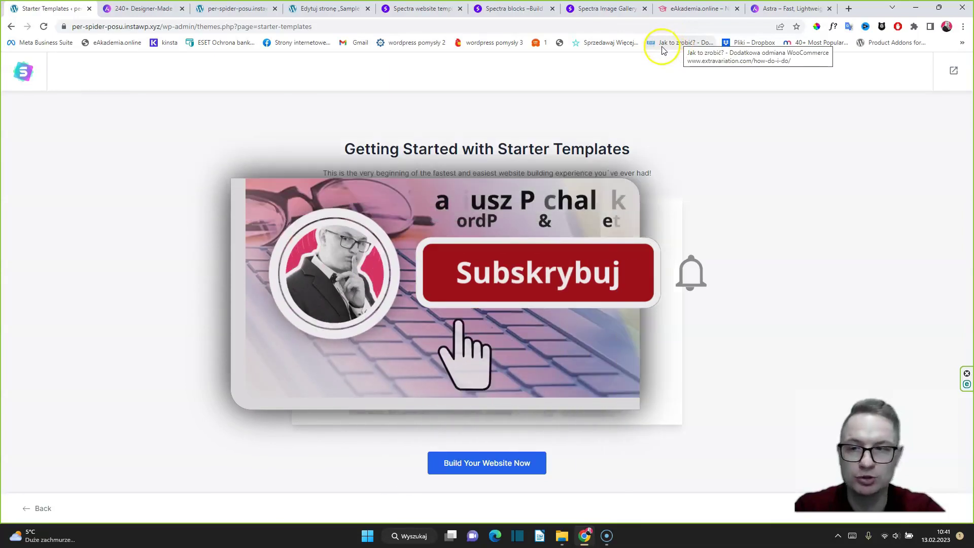
{"action": "left_click", "coordinate": [955, 69]}
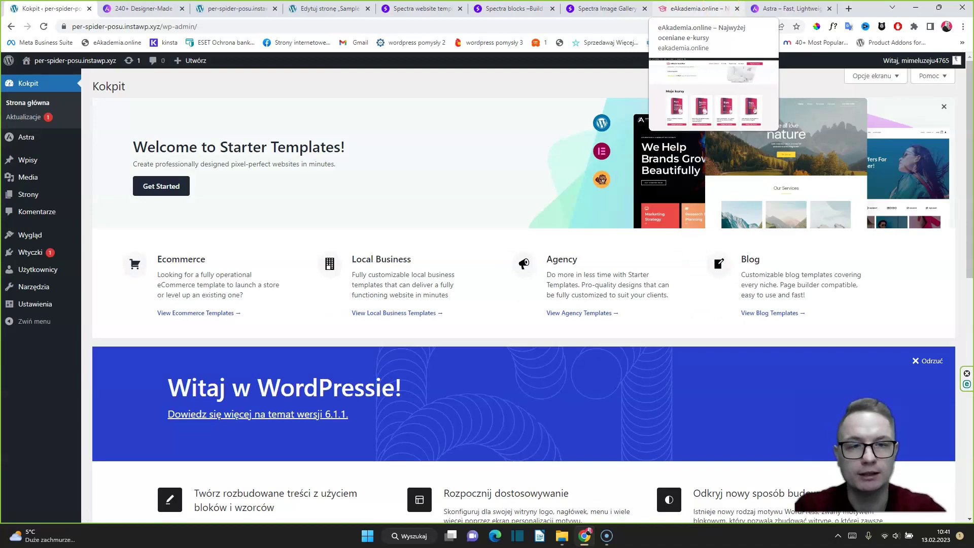
Revisit the Spectra website templates, the site's front page and the Astra starter templates library
{"action": "left_click", "coordinate": [421, 8]}
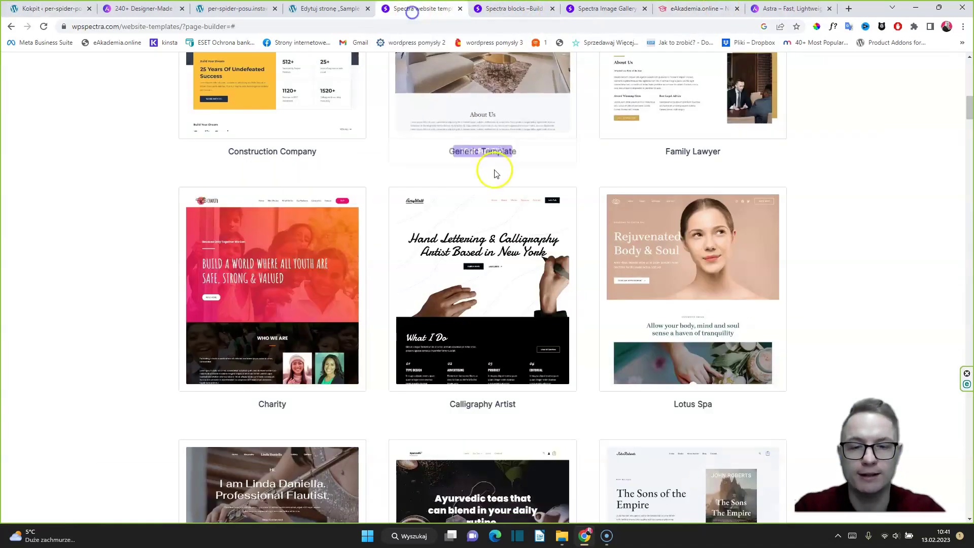
{"action": "left_click", "coordinate": [239, 10]}
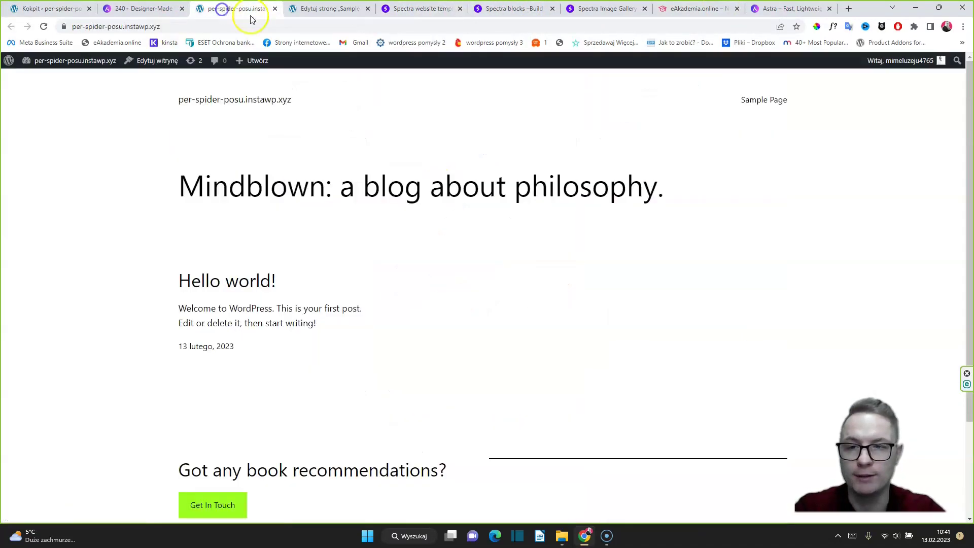
{"action": "left_click", "coordinate": [126, 8]}
Return to the new site's WordPress dashboard and open the Spectra page of the Astra theme
{"action": "left_click", "coordinate": [51, 9]}
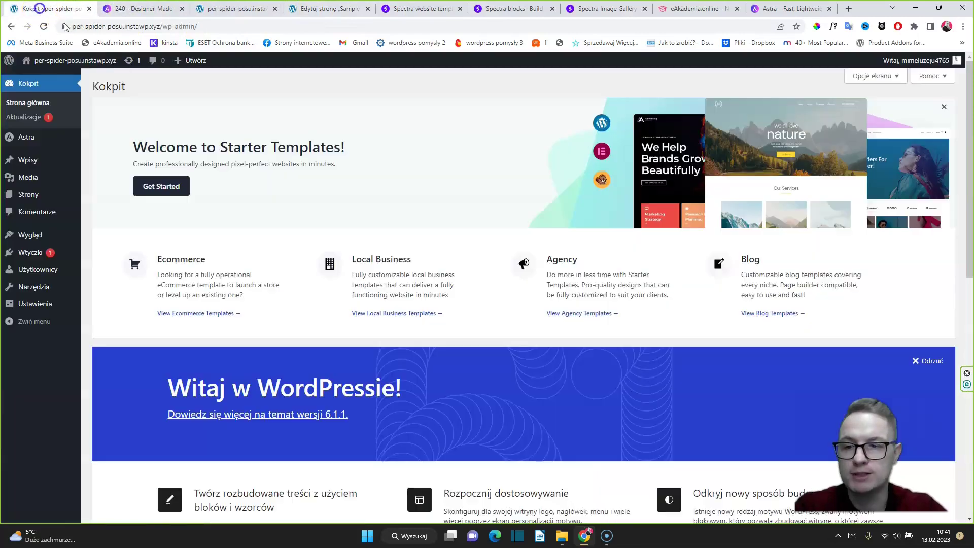
{"action": "mouse_move", "coordinate": [39, 138]}
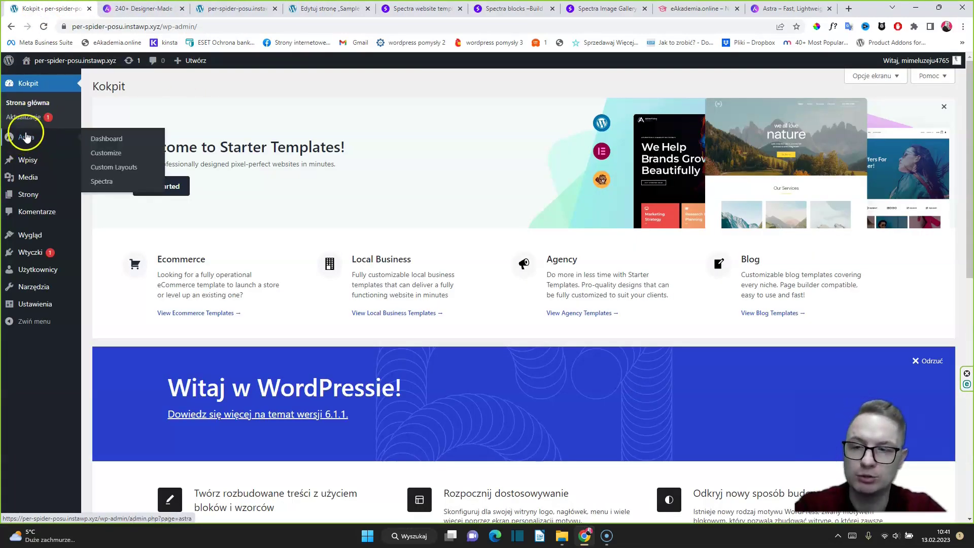
{"action": "left_click", "coordinate": [97, 181]}
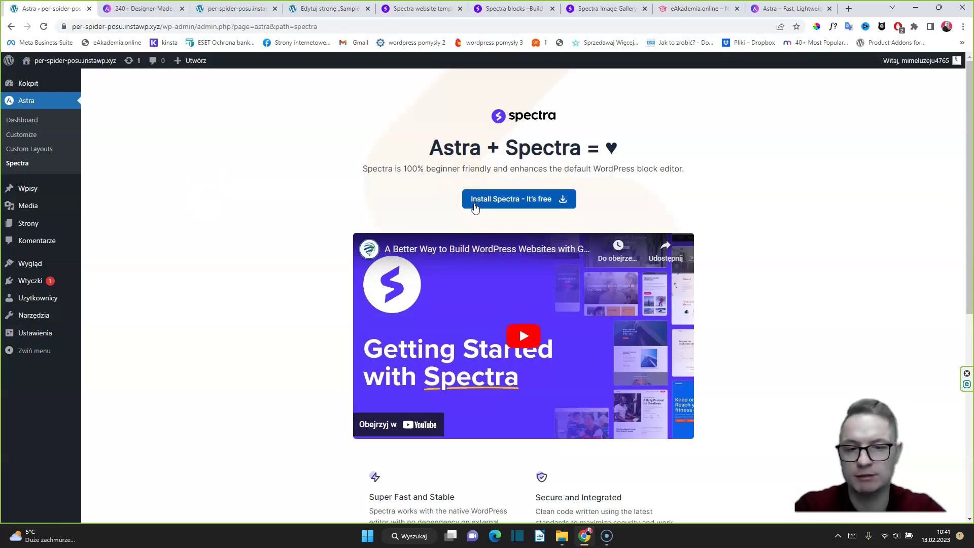
Install the free Spectra plugin from Astra's Spectra page and open its welcome screen
{"action": "mouse_move", "coordinate": [27, 282]}
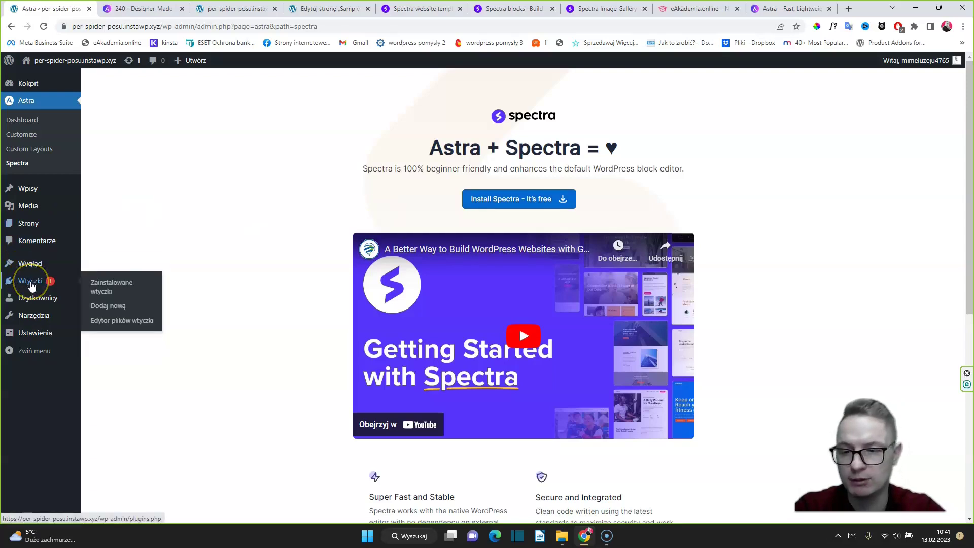
{"action": "left_click", "coordinate": [490, 200]}
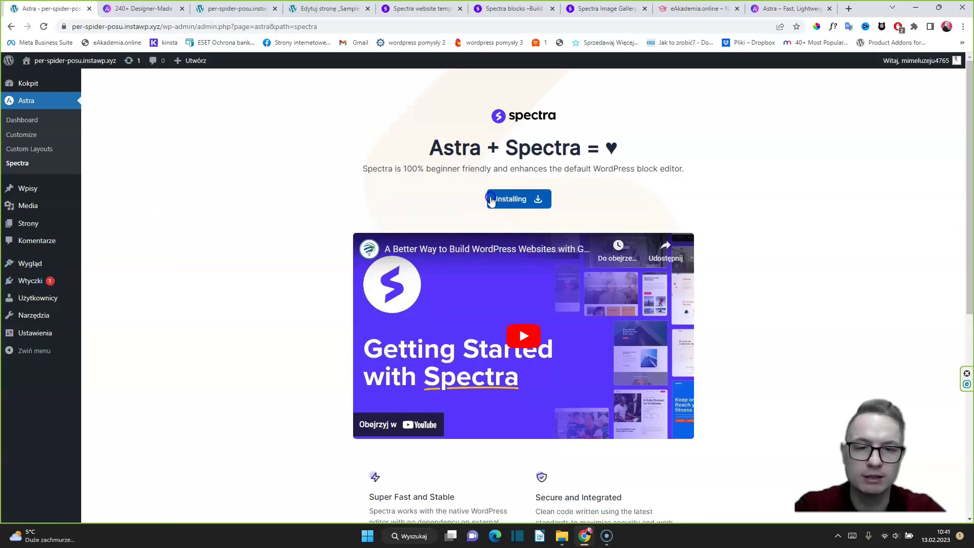
{"action": "left_click", "coordinate": [537, 200]}
{"action": "left_click", "coordinate": [517, 202]}
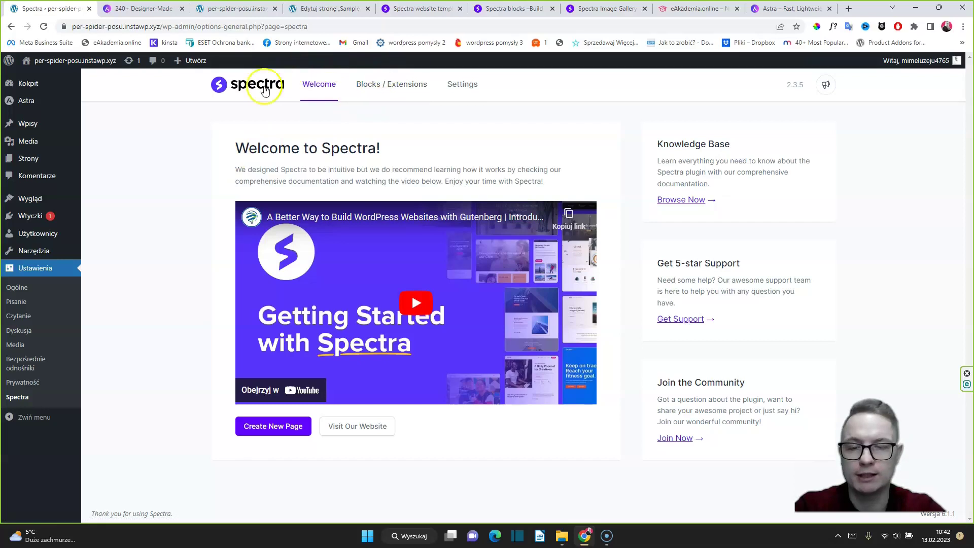
Look through Spectra's blocks and extensions and enable the Display Conditions extension
{"action": "left_click", "coordinate": [370, 88]}
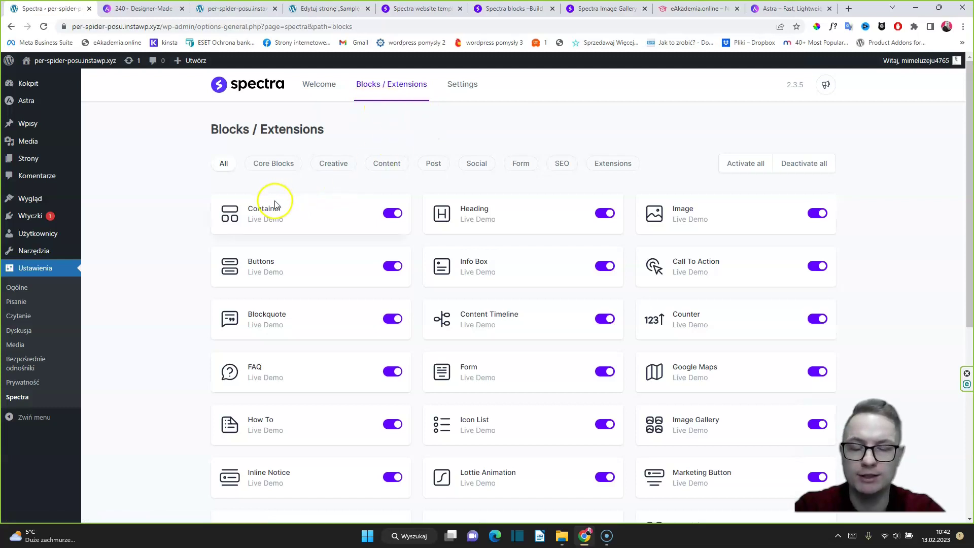
{"action": "scroll", "coordinate": [349, 217], "scroll_direction": "down", "scroll_amount": 7}
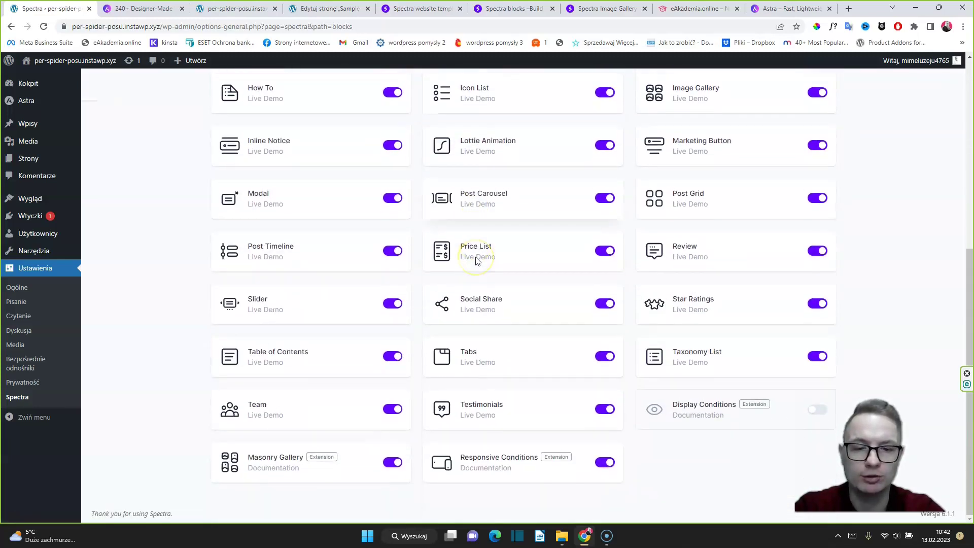
{"action": "scroll", "coordinate": [476, 260], "scroll_direction": "up", "scroll_amount": 2}
{"action": "scroll", "coordinate": [512, 257], "scroll_direction": "down", "scroll_amount": 3}
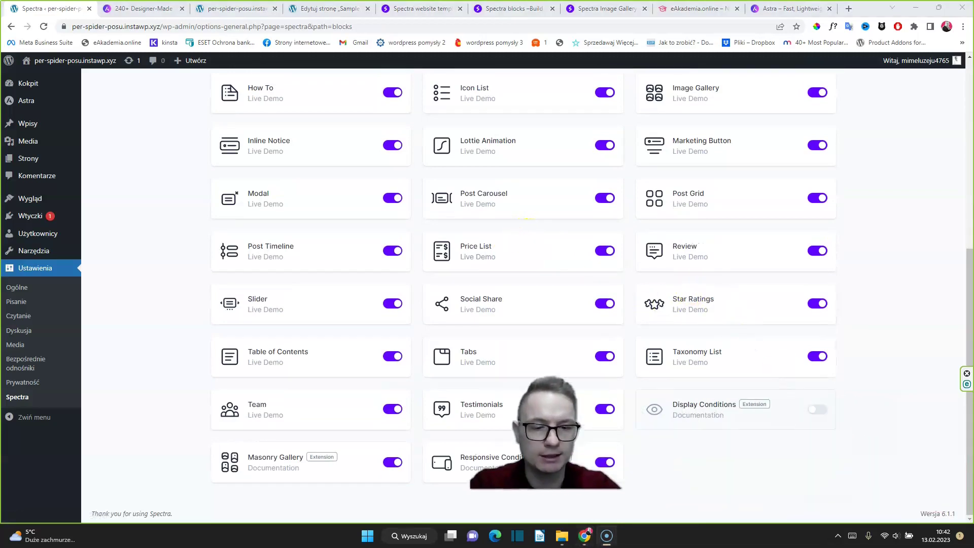
{"action": "left_click", "coordinate": [819, 411]}
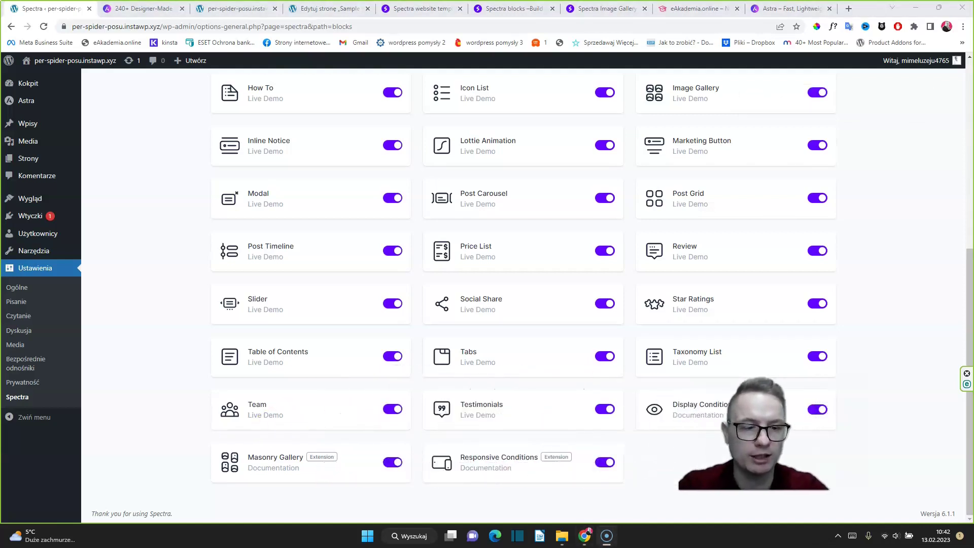
{"action": "scroll", "coordinate": [398, 160], "scroll_direction": "up", "scroll_amount": 6}
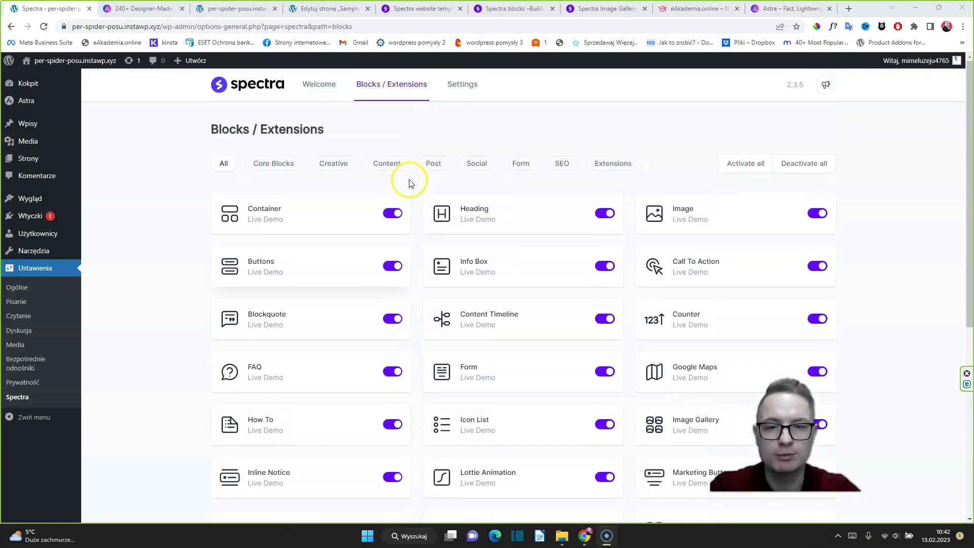
Review Spectra's editor options and its block settings for Google reCAPTCHA
{"action": "left_click", "coordinate": [460, 86]}
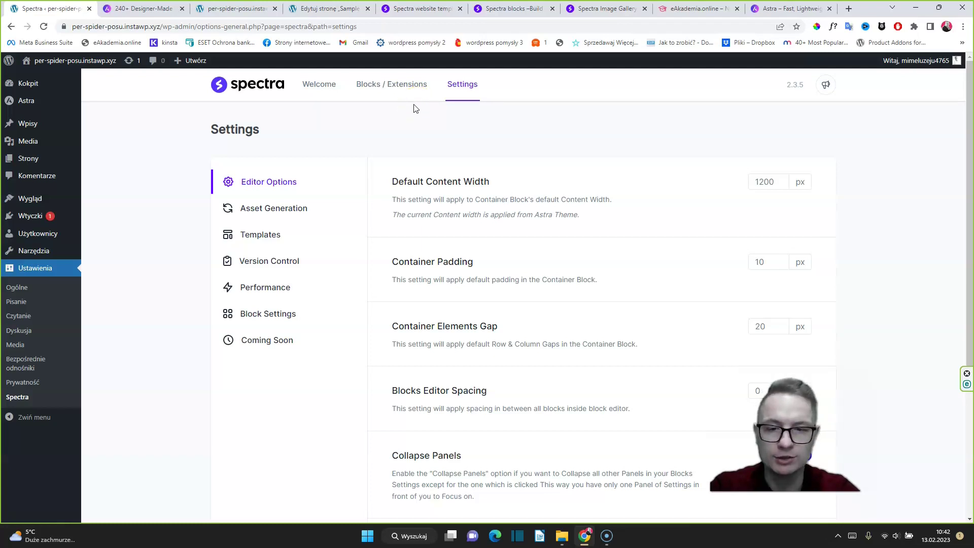
{"action": "left_click", "coordinate": [267, 187]}
{"action": "left_click", "coordinate": [267, 317]}
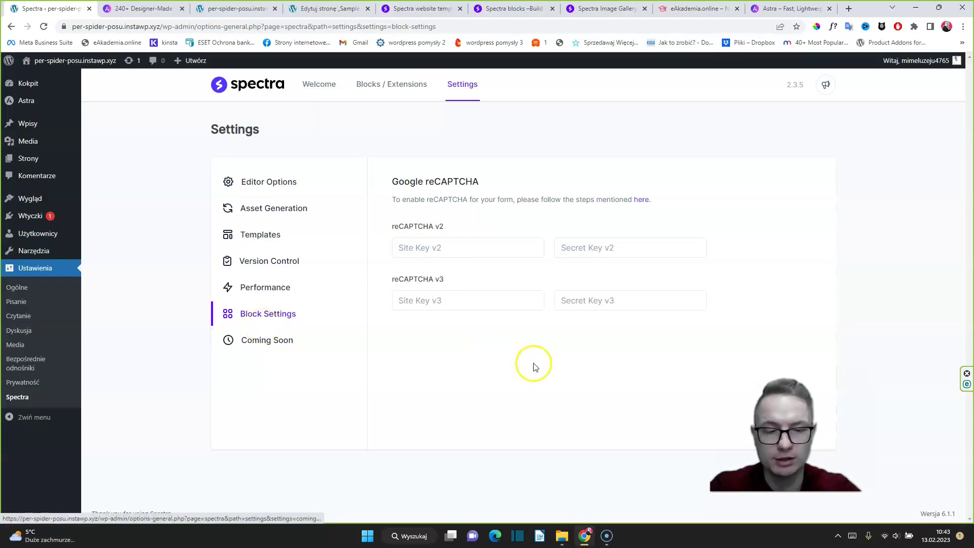
Enable Spectra's Coming Soon mode and check which pages can be assigned to it
{"action": "left_click", "coordinate": [265, 335]}
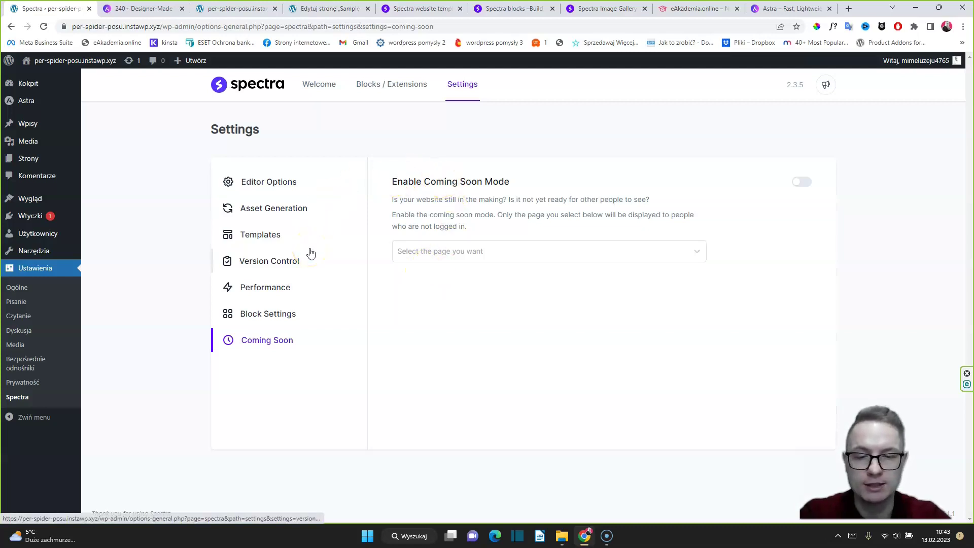
{"action": "left_click", "coordinate": [800, 184]}
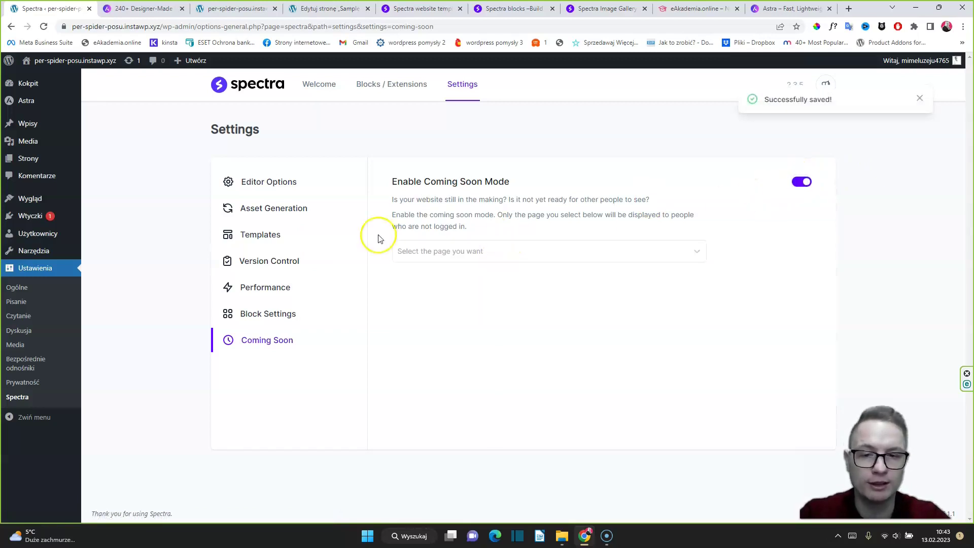
{"action": "left_click", "coordinate": [437, 251]}
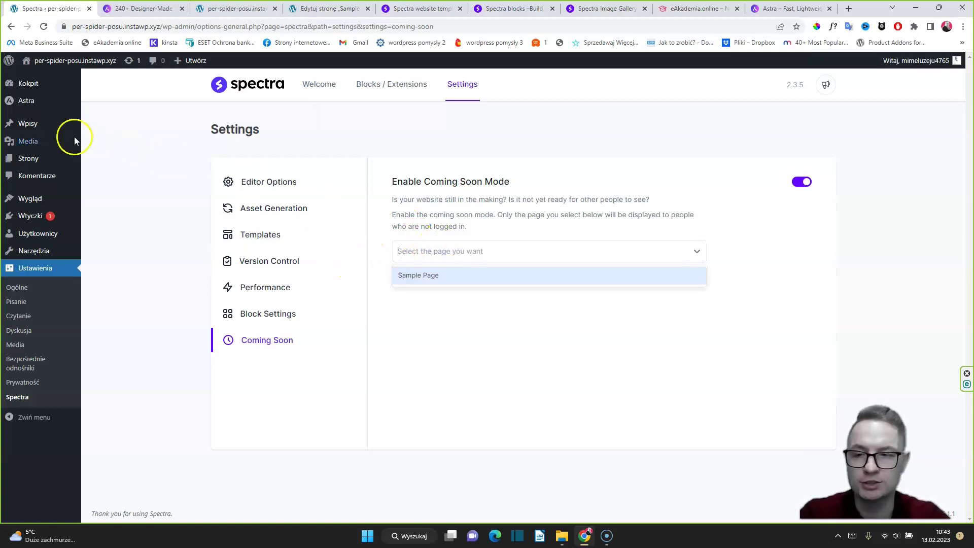
Create and publish a page titled "Strona w budowie" with the text "zapraszamy wkrótce", and exit to the pages list
{"action": "left_click", "coordinate": [105, 177]}
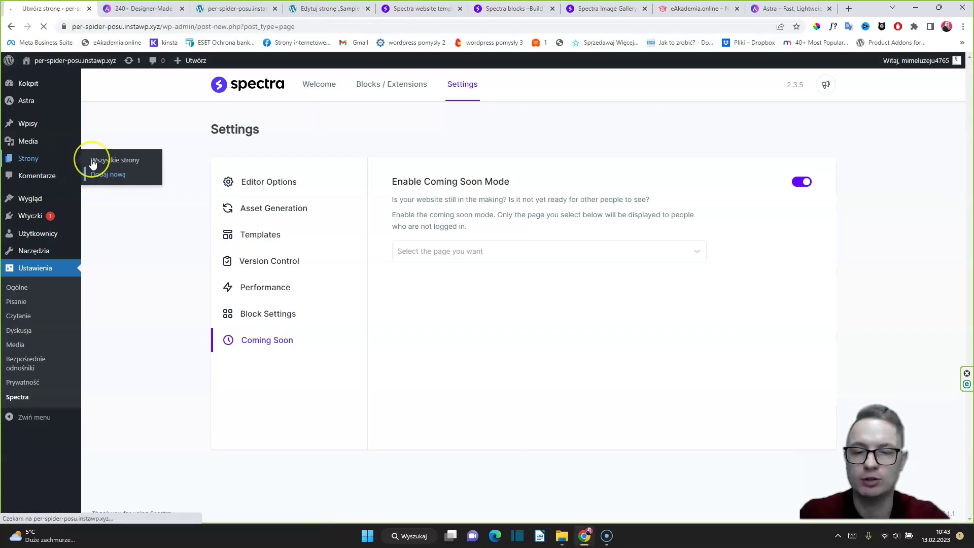
{"action": "type", "text": "Strona"}
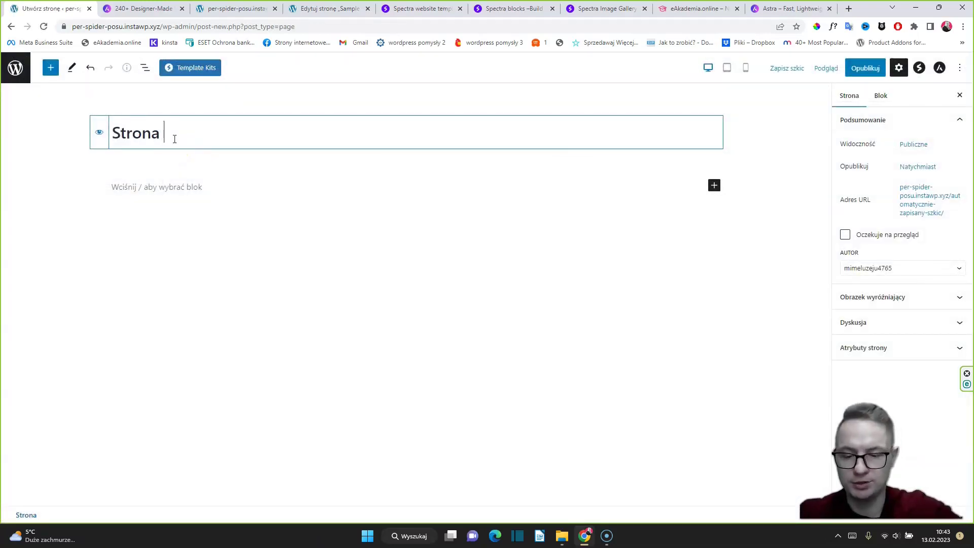
{"action": "type", "text": " w budowie"}
{"action": "left_click", "coordinate": [187, 191]}
{"action": "type", "text": "zapraszamy wkrótcr"}
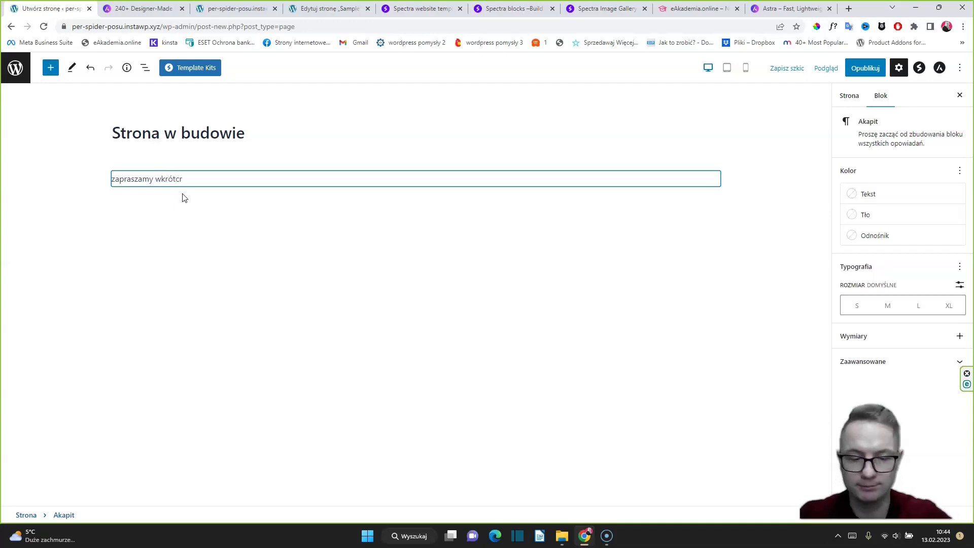
{"action": "left_click", "coordinate": [850, 69]}
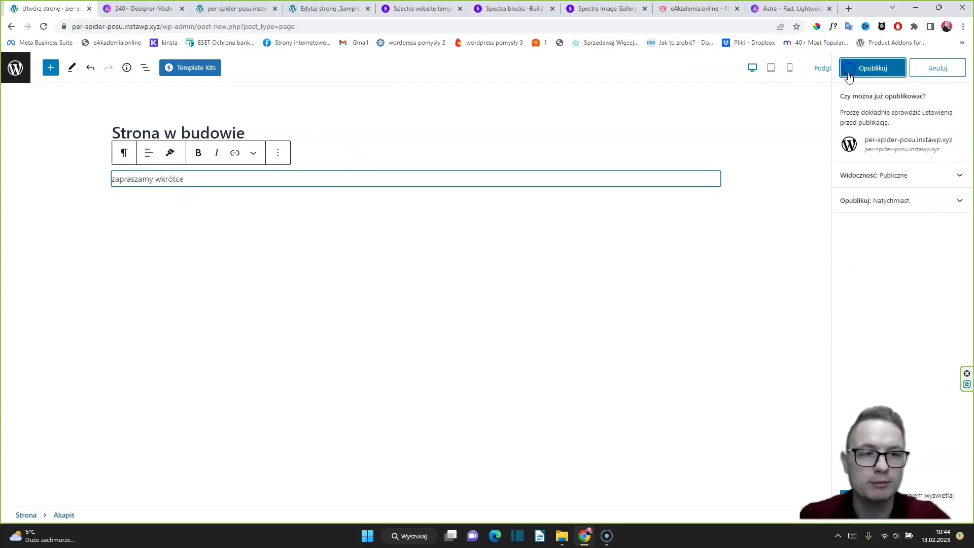
{"action": "left_click", "coordinate": [851, 73]}
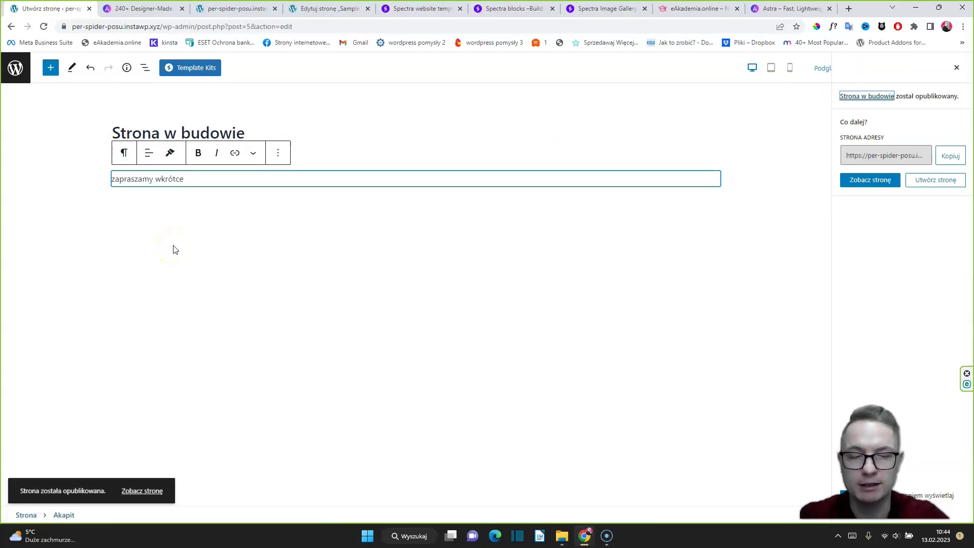
{"action": "left_click", "coordinate": [958, 71]}
{"action": "left_click", "coordinate": [26, 72]}
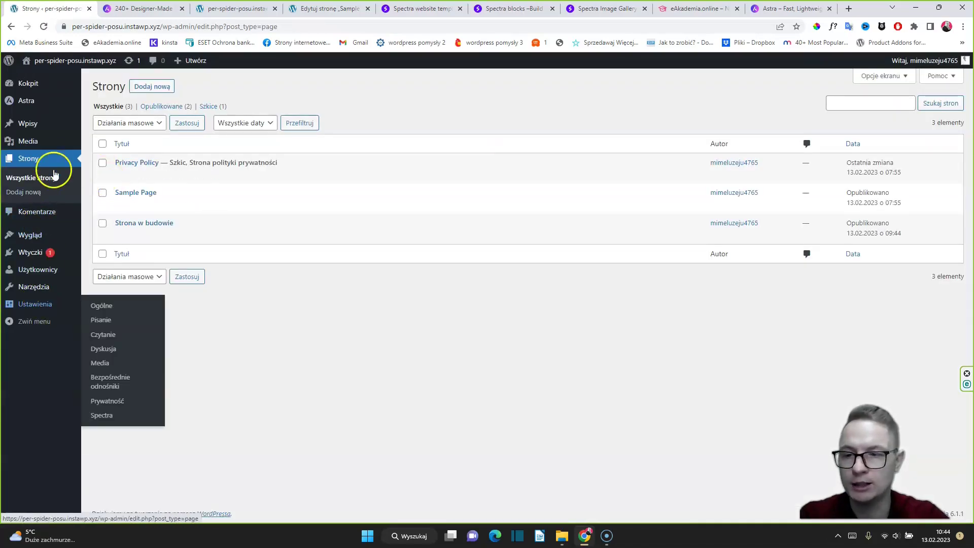
Set "Strona w budowie" as the page shown in Spectra's Coming Soon mode
{"action": "mouse_move", "coordinate": [40, 312]}
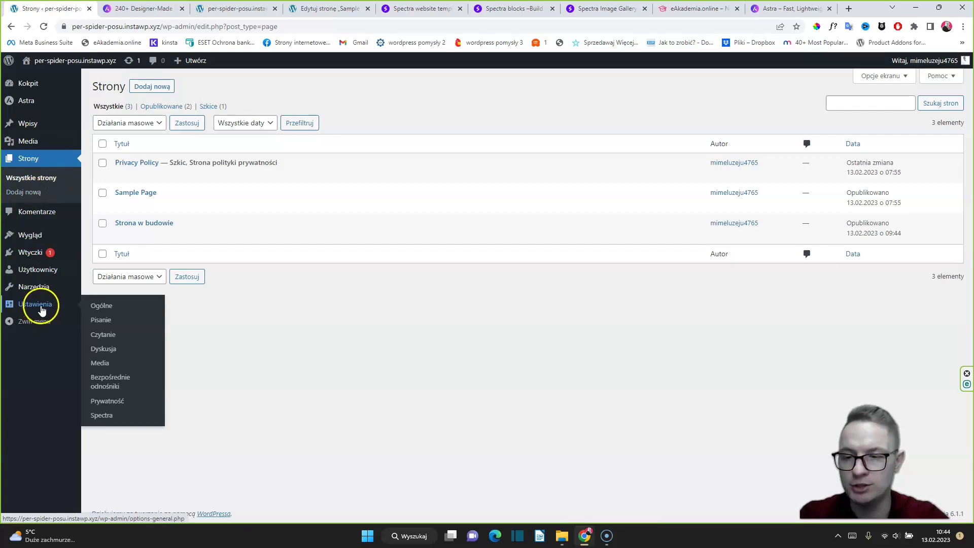
{"action": "left_click", "coordinate": [102, 416]}
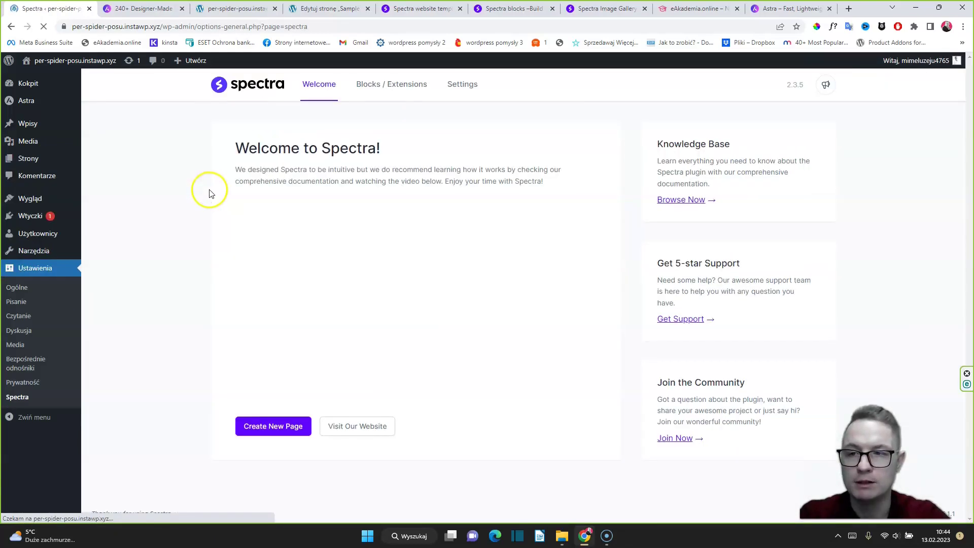
{"action": "left_click", "coordinate": [467, 87]}
{"action": "left_click", "coordinate": [264, 342]}
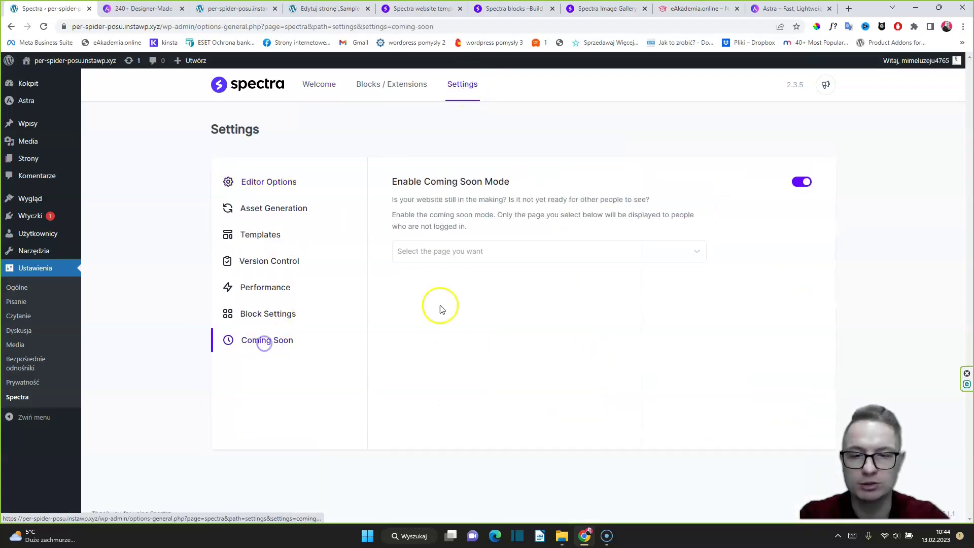
{"action": "left_click", "coordinate": [442, 256]}
{"action": "left_click", "coordinate": [437, 275]}
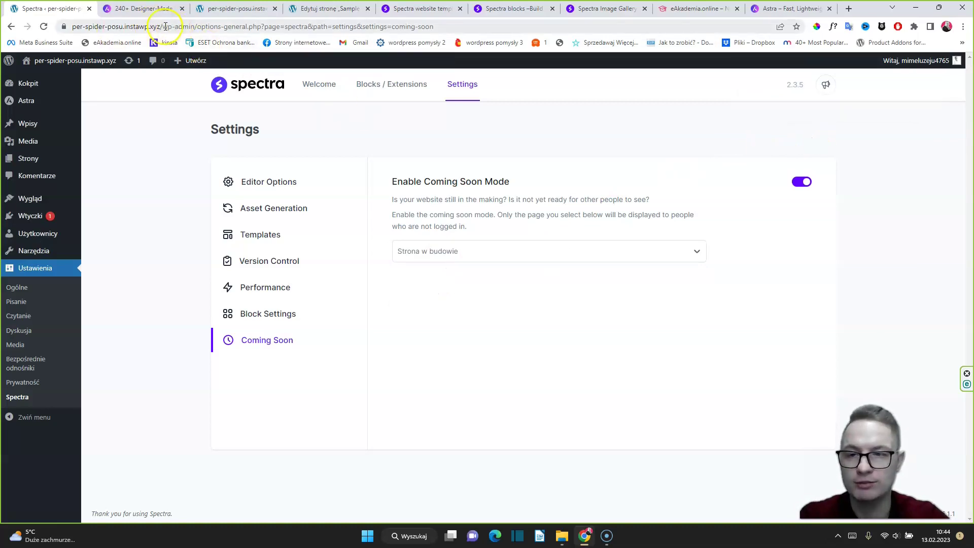
Open the site's root address in an incognito window to check what logged-out visitors see, and close that window
{"action": "left_click_drag", "start_coordinate": [165, 26], "coordinate": [71, 26]}
{"action": "key", "text": "ctrl+c"}
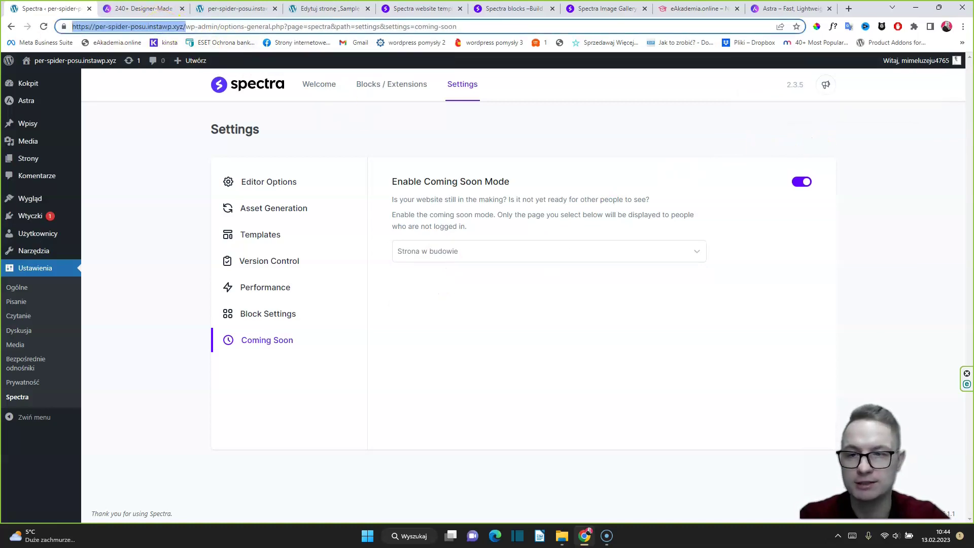
{"action": "left_click", "coordinate": [963, 27]}
{"action": "left_click", "coordinate": [938, 65]}
{"action": "key", "text": "ctrl+v"}
{"action": "key", "text": "Return"}
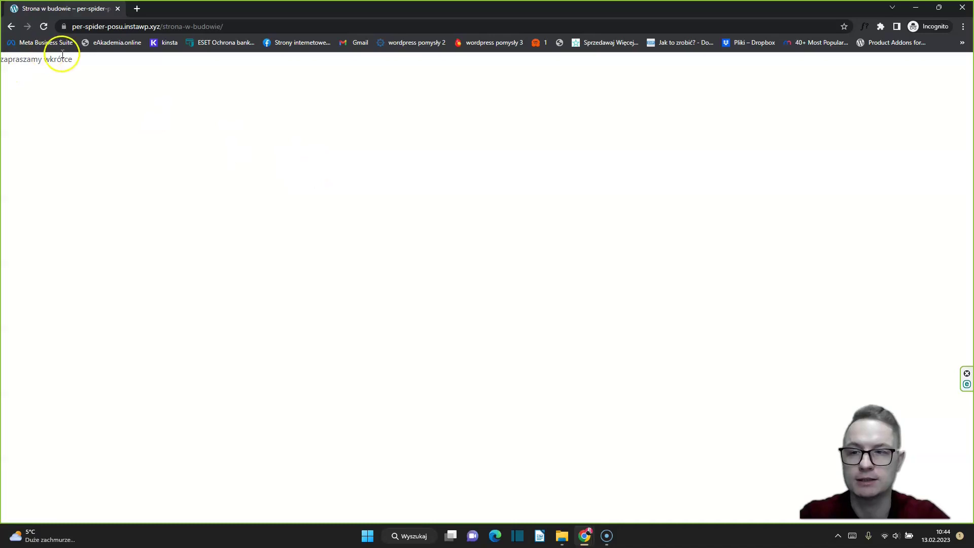
{"action": "left_click_drag", "start_coordinate": [73, 60], "coordinate": [5, 65]}
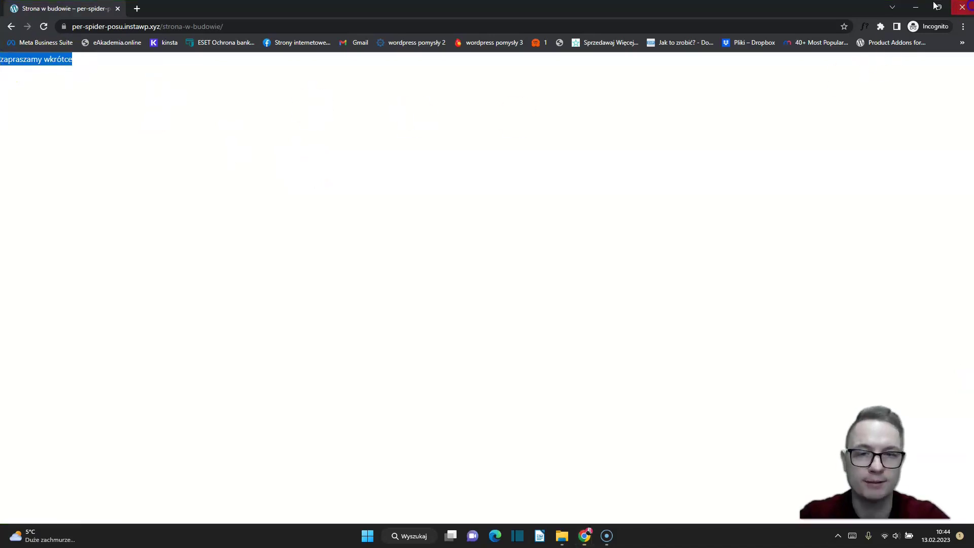
{"action": "left_click", "coordinate": [962, 8]}
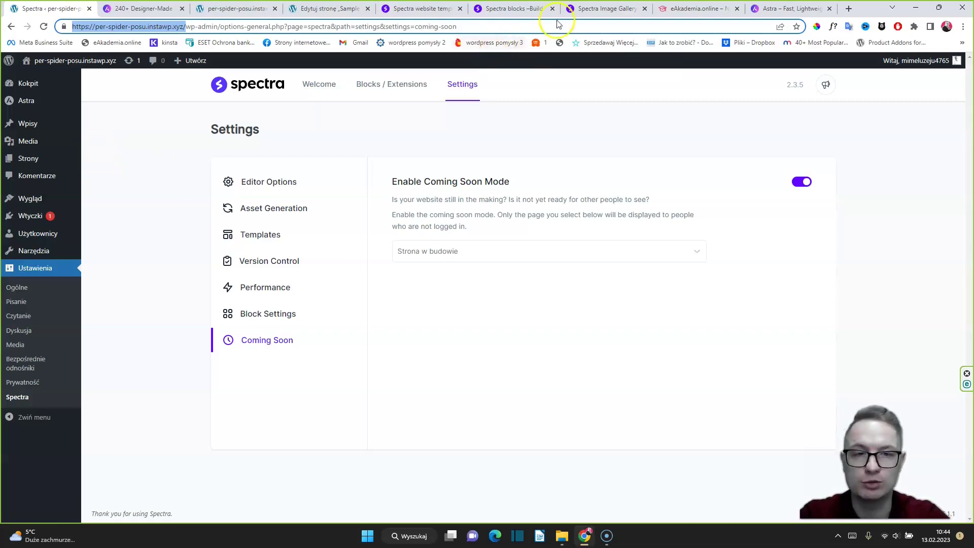
Look over the block library on the Spectra website
{"action": "left_click", "coordinate": [512, 9]}
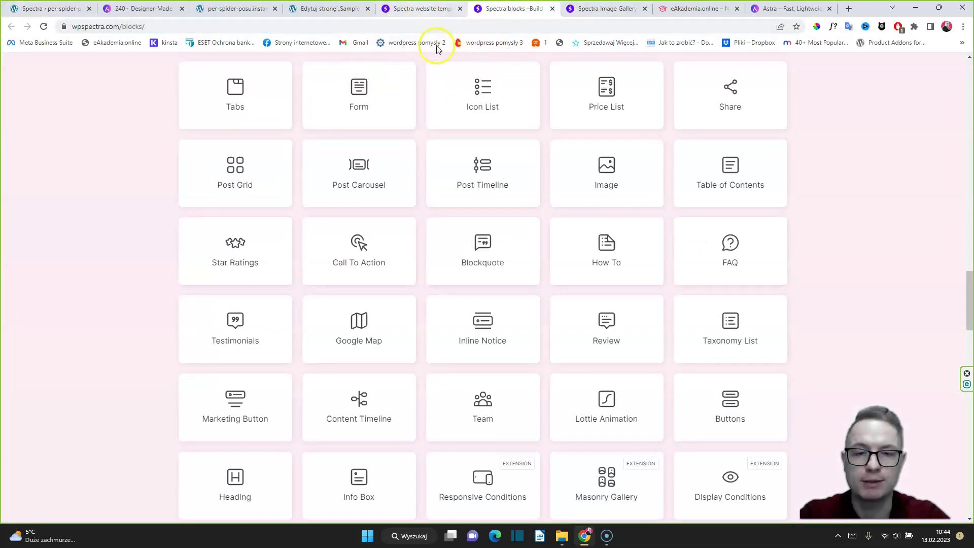
{"action": "scroll", "coordinate": [365, 317], "scroll_direction": "down", "scroll_amount": 5}
{"action": "scroll", "coordinate": [299, 182], "scroll_direction": "up", "scroll_amount": 5}
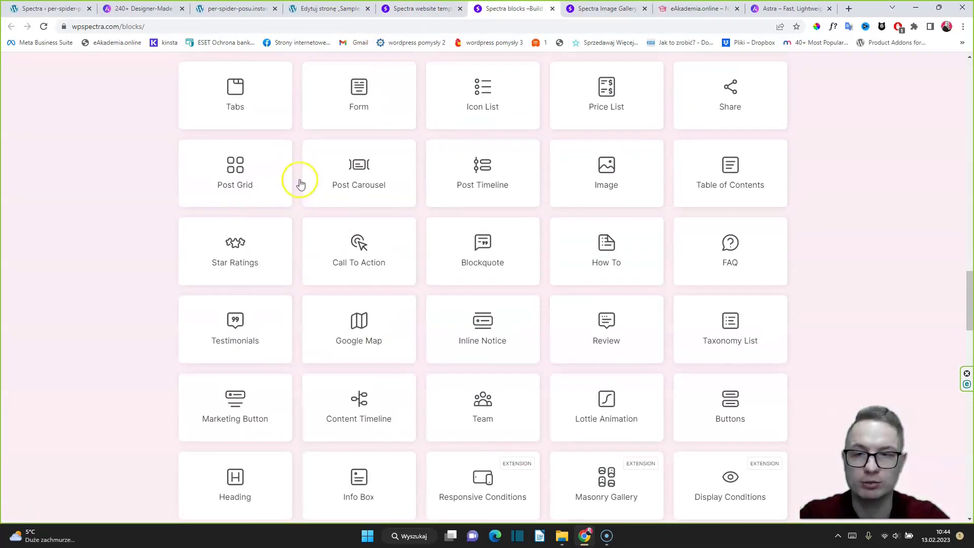
Return to the WordPress dashboard and open Sample Page for editing from the list of all pages
{"action": "left_click", "coordinate": [38, 11]}
{"action": "mouse_move", "coordinate": [42, 163]}
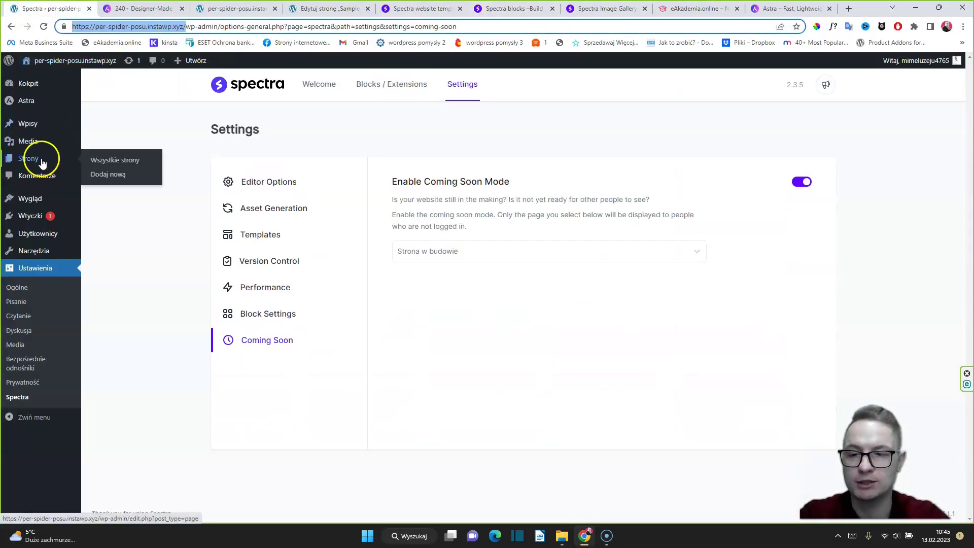
{"action": "left_click", "coordinate": [115, 161]}
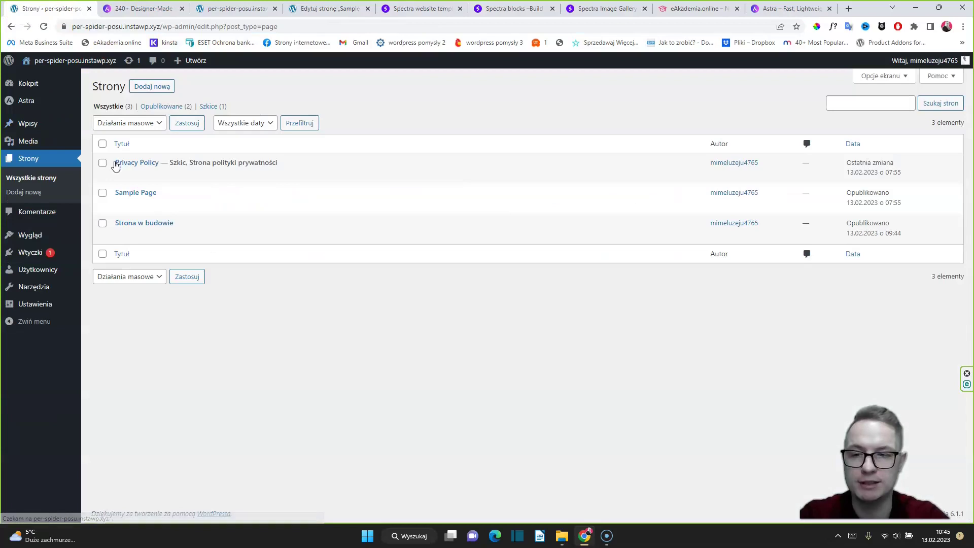
{"action": "left_click", "coordinate": [122, 208]}
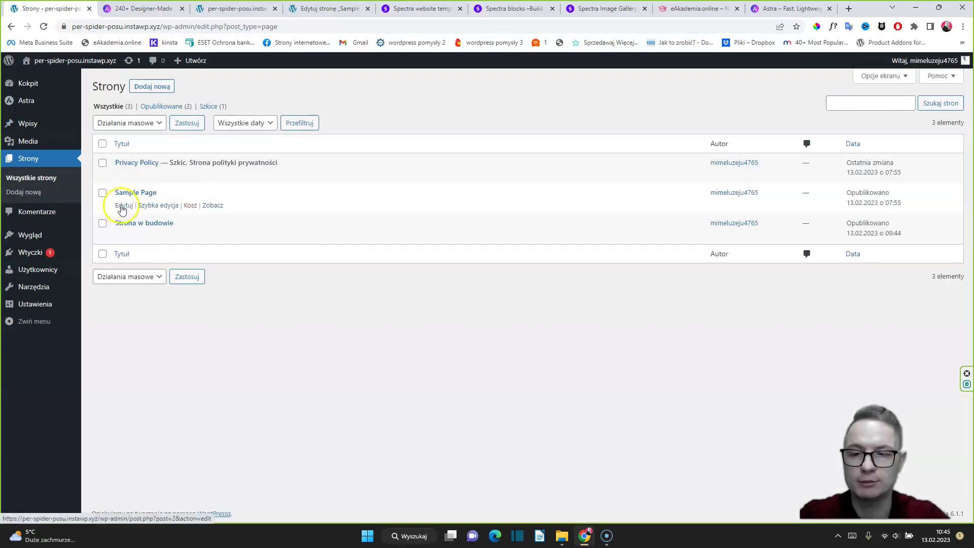
{"action": "left_click", "coordinate": [124, 206]}
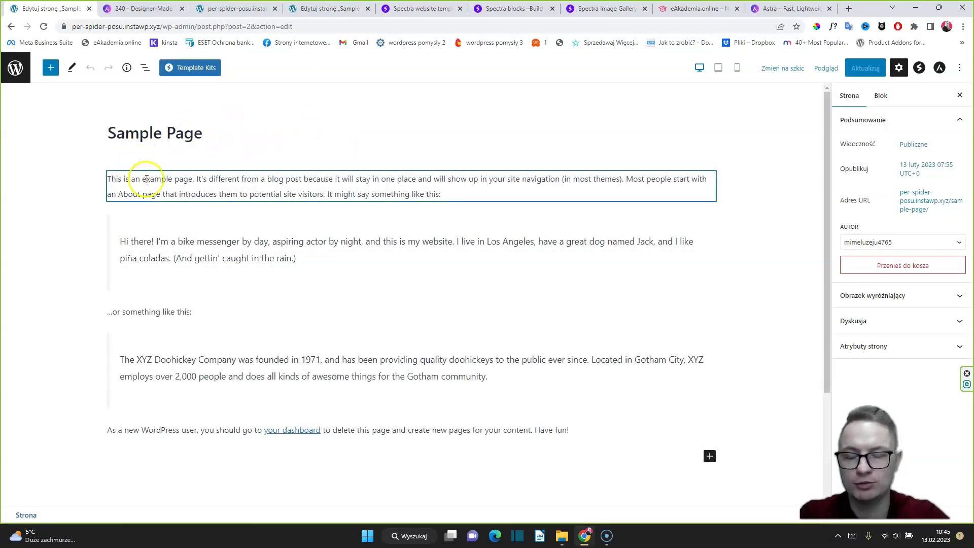
Delete the introductory paragraph below the title of Sample Page
{"action": "left_click", "coordinate": [257, 176]}
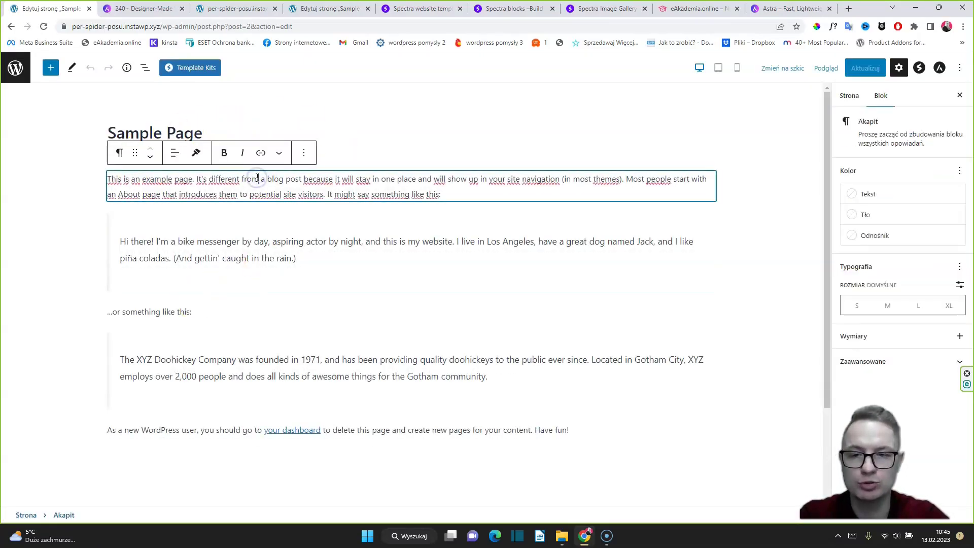
{"action": "left_click", "coordinate": [303, 153]}
{"action": "left_click", "coordinate": [321, 385]}
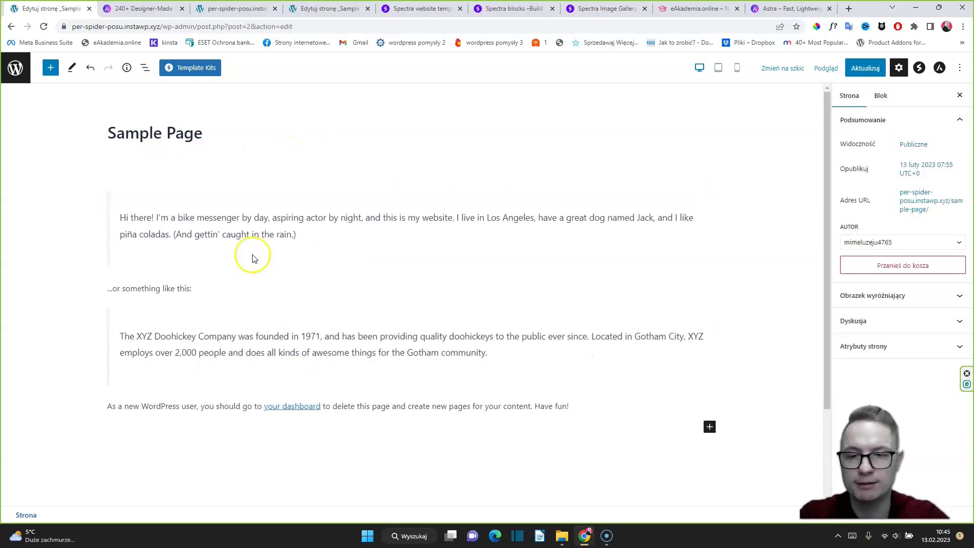
Clear the text of the first quote block on Sample Page and delete the remaining sample text blocks below it
{"action": "left_click", "coordinate": [250, 211]}
{"action": "left_click", "coordinate": [342, 186]}
{"action": "left_click", "coordinate": [363, 436]}
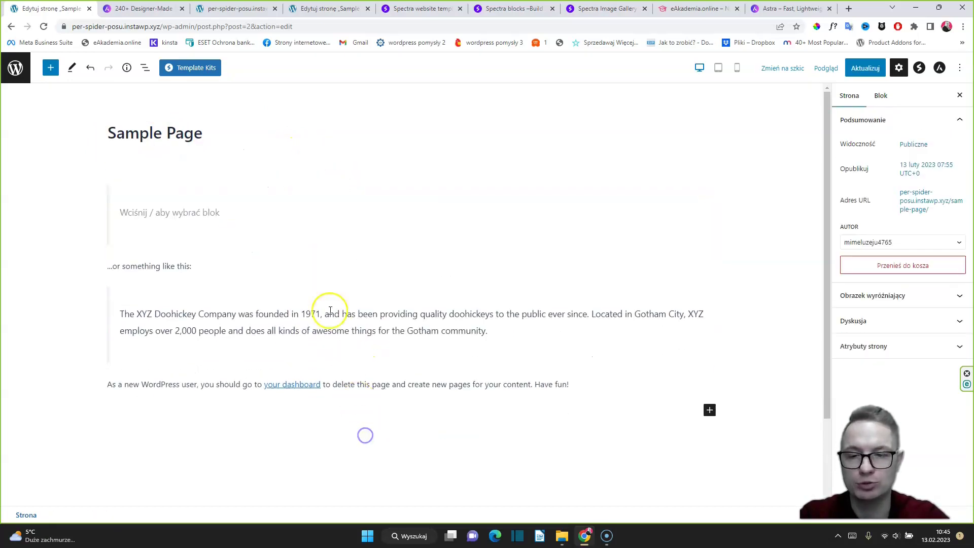
{"action": "left_click", "coordinate": [193, 225]}
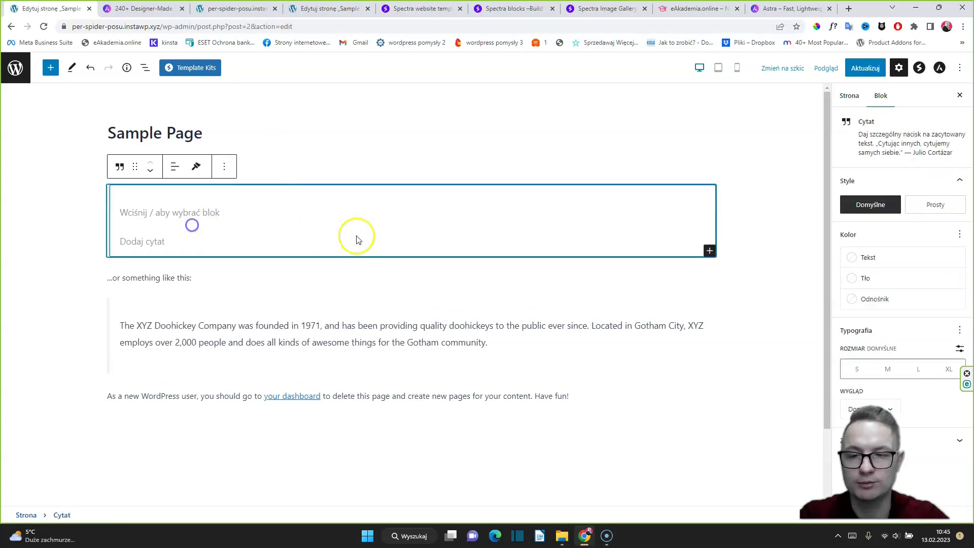
{"action": "left_click", "coordinate": [224, 167]}
{"action": "left_click", "coordinate": [250, 399]}
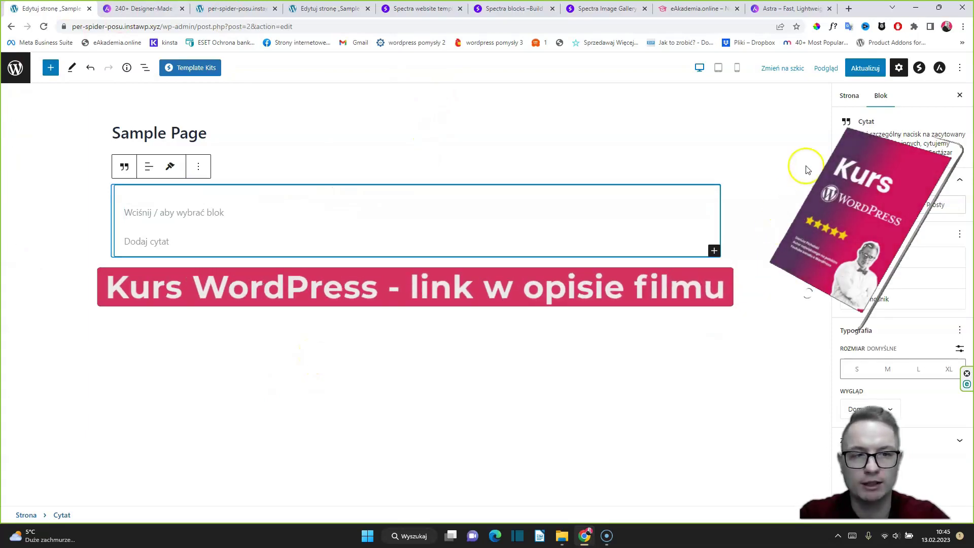
Look at the eAkademia.online course website and the other open sites, and return to the Sample Page editor
{"action": "left_click", "coordinate": [693, 8]}
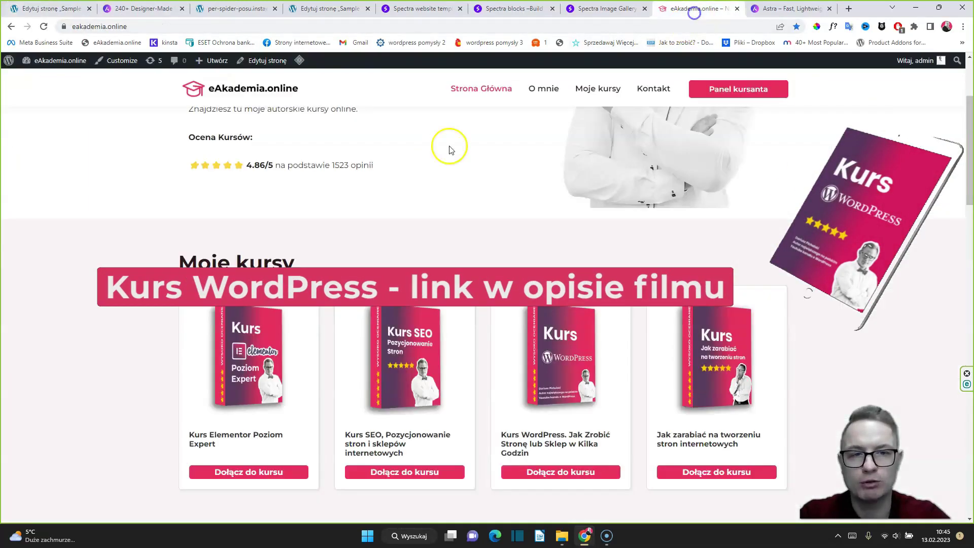
{"action": "left_click", "coordinate": [231, 8]}
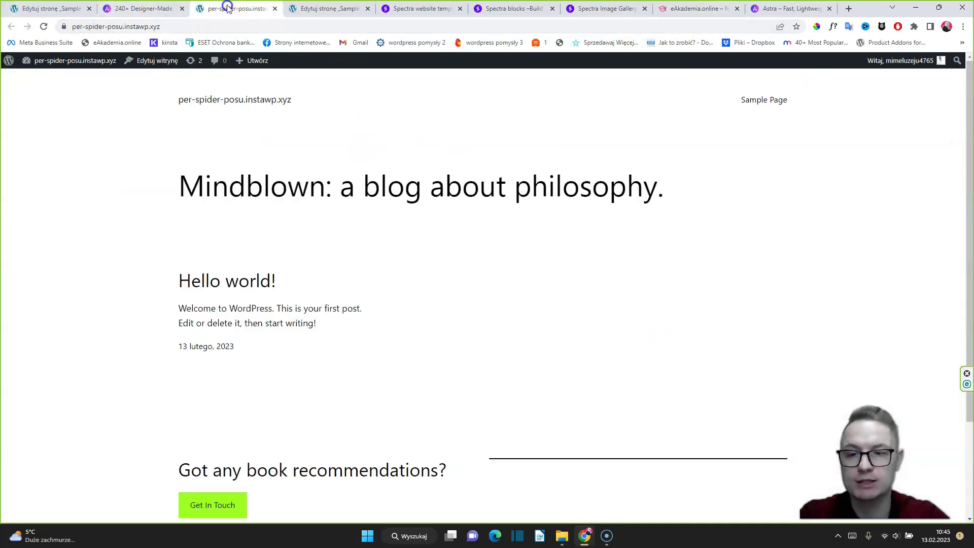
{"action": "left_click", "coordinate": [136, 10]}
{"action": "left_click", "coordinate": [55, 7]}
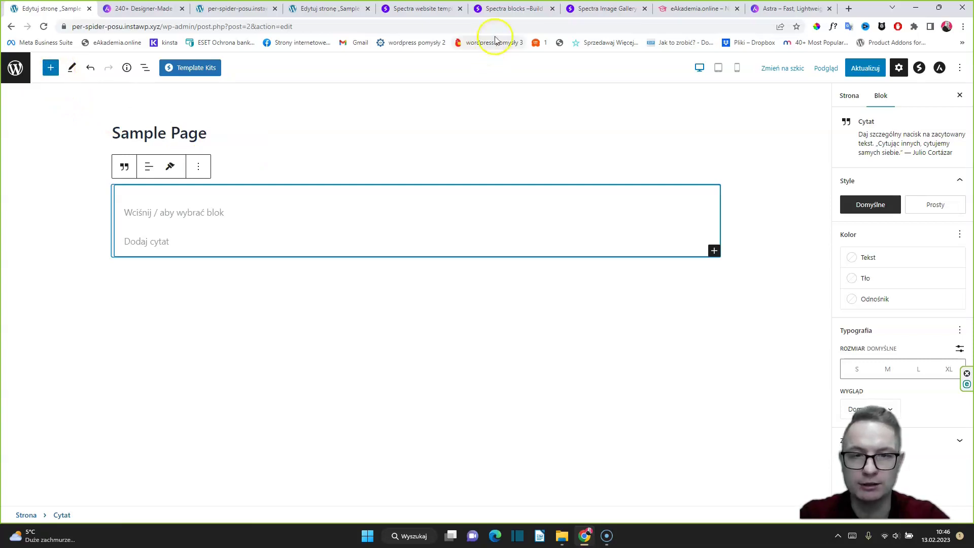
{"action": "left_click", "coordinate": [510, 9]}
{"action": "left_click", "coordinate": [53, 11]}
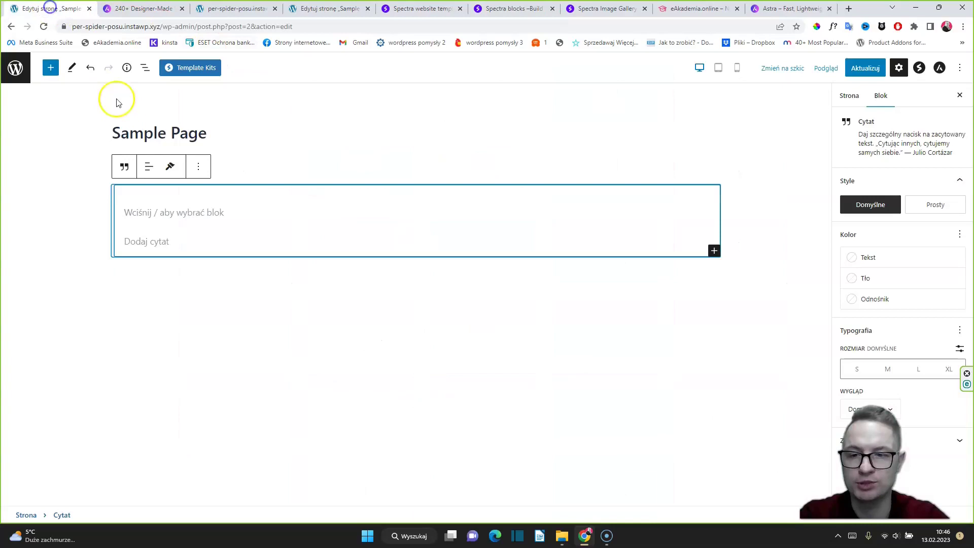
Insert a Spectra Image block below the empty quote block on Sample Page
{"action": "left_click", "coordinate": [50, 68]}
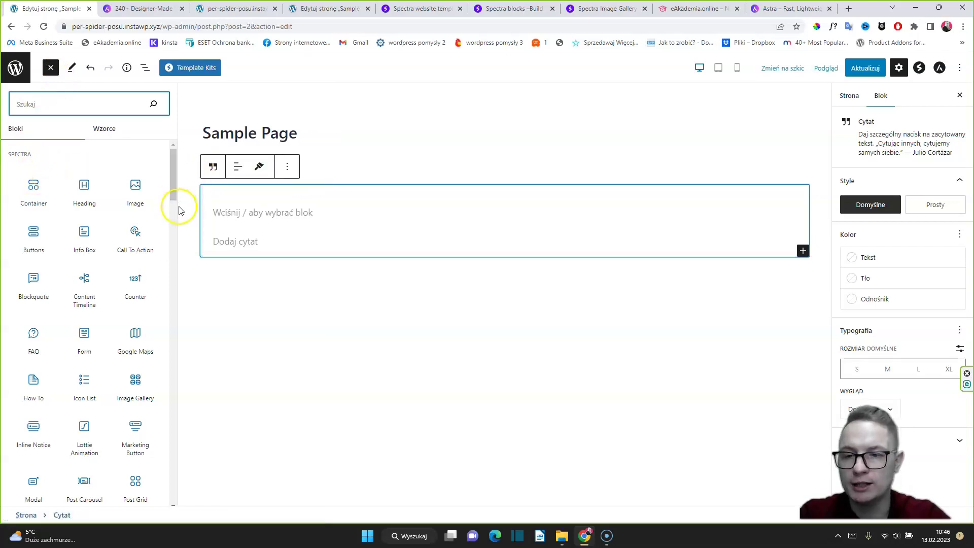
{"action": "scroll", "coordinate": [56, 201], "scroll_direction": "down", "scroll_amount": 3}
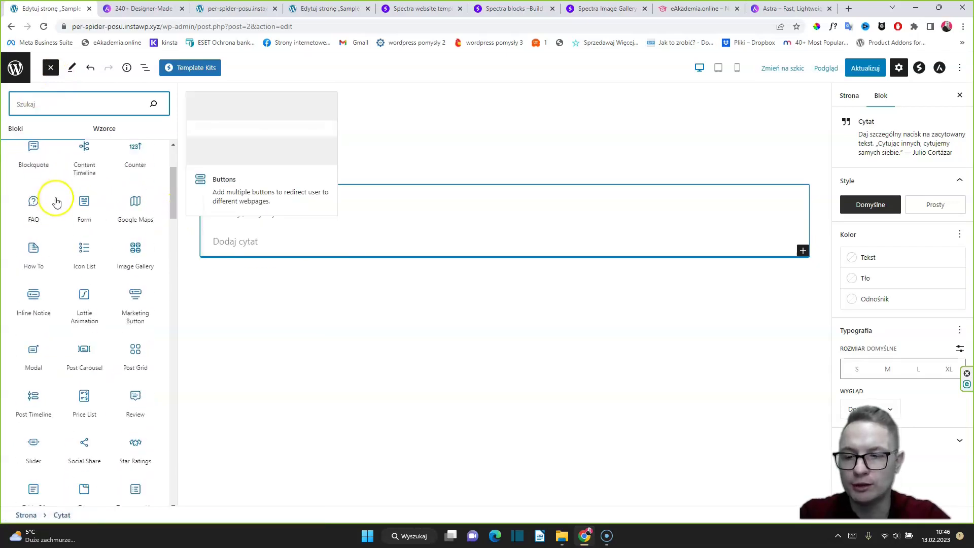
{"action": "scroll", "coordinate": [55, 202], "scroll_direction": "down", "scroll_amount": 4}
{"action": "scroll", "coordinate": [56, 203], "scroll_direction": "up", "scroll_amount": 5}
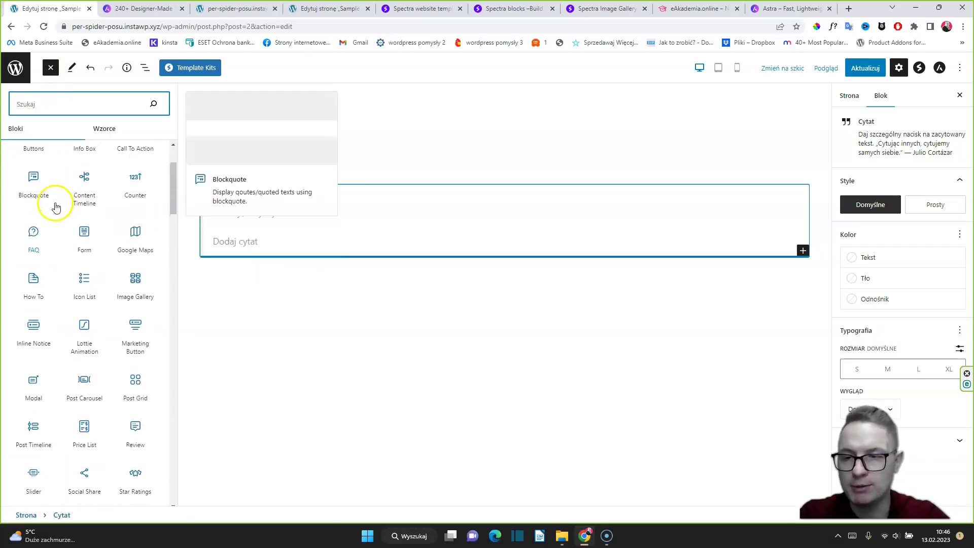
{"action": "scroll", "coordinate": [56, 207], "scroll_direction": "up", "scroll_amount": 2}
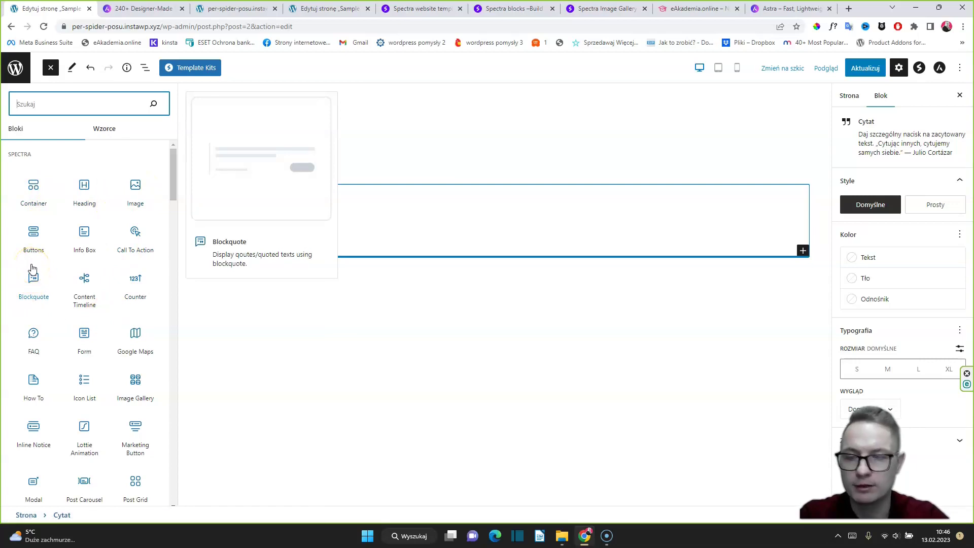
{"action": "left_click", "coordinate": [136, 187]}
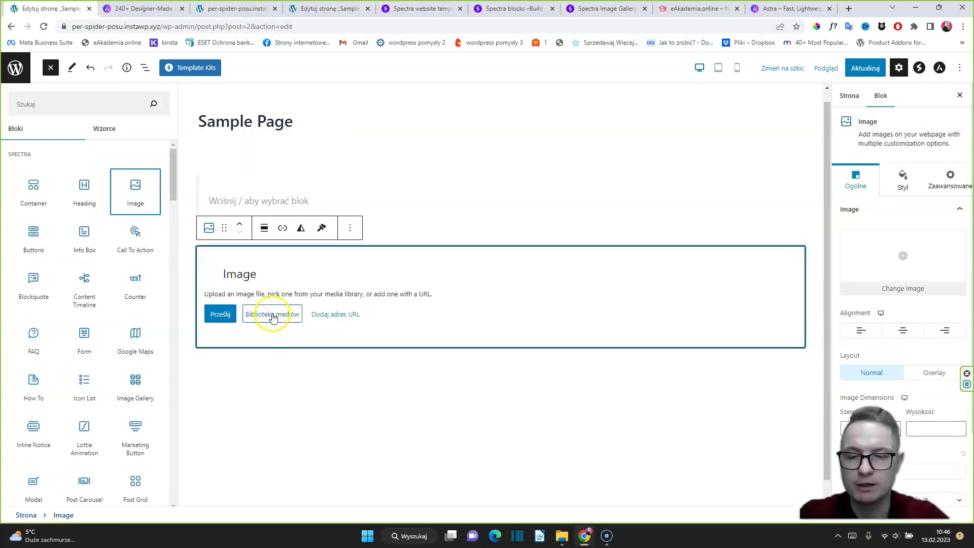
Open the media library for the Image block and search the free Pixabay images for "laptop"
{"action": "left_click", "coordinate": [273, 318]}
{"action": "left_click", "coordinate": [184, 314]}
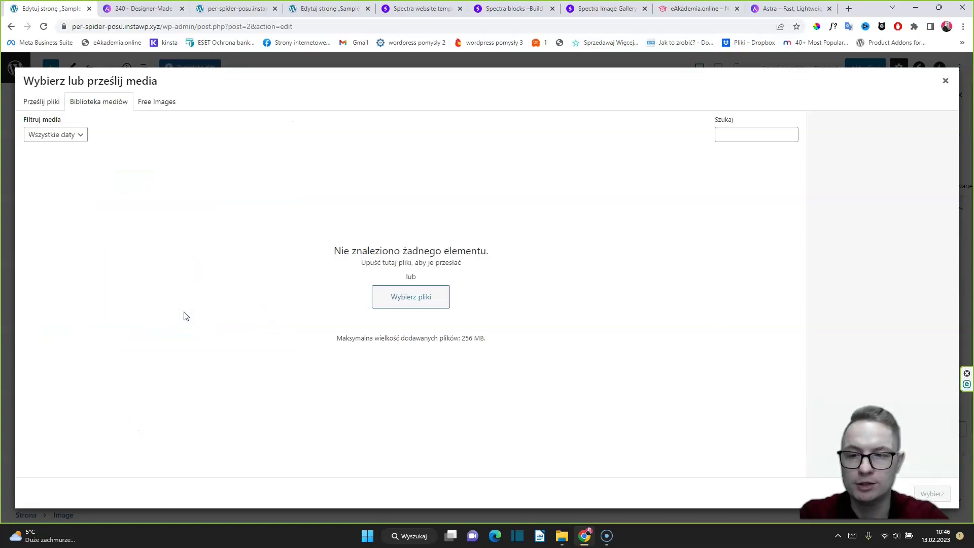
{"action": "left_click", "coordinate": [763, 10]}
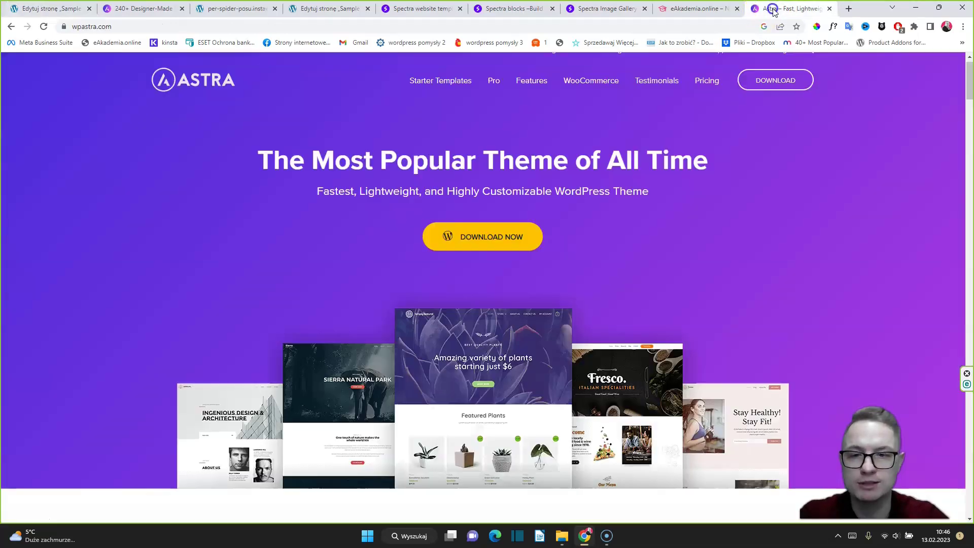
{"action": "left_click", "coordinate": [45, 8]}
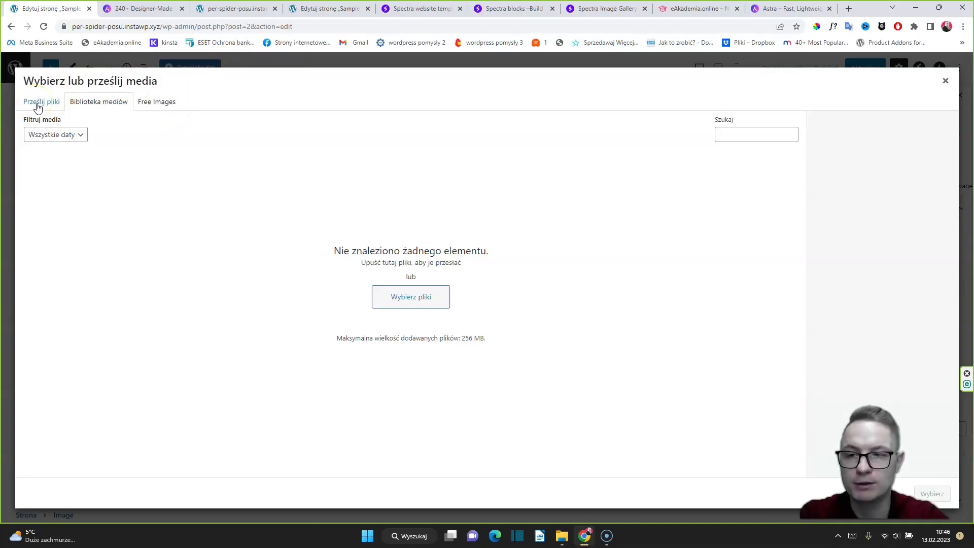
{"action": "left_click", "coordinate": [159, 103]}
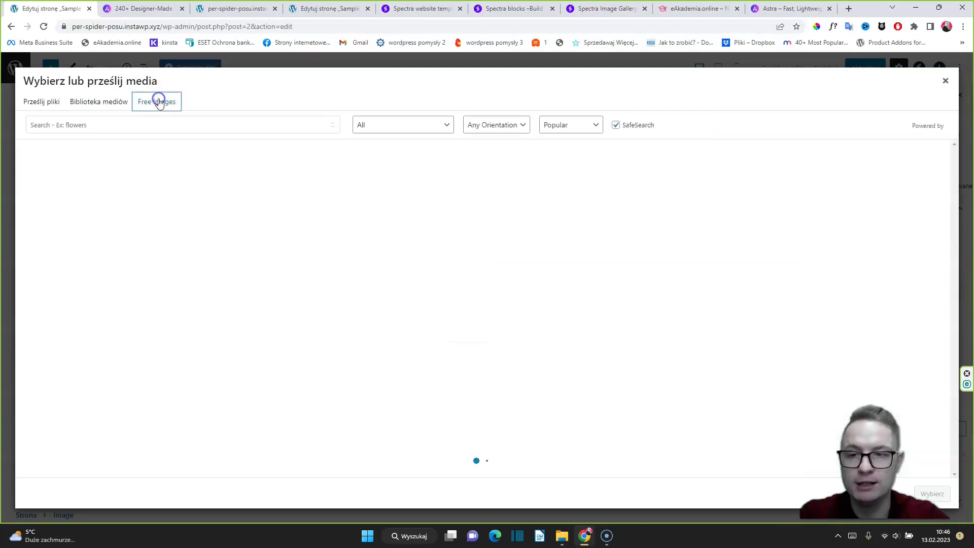
{"action": "left_click", "coordinate": [114, 128]}
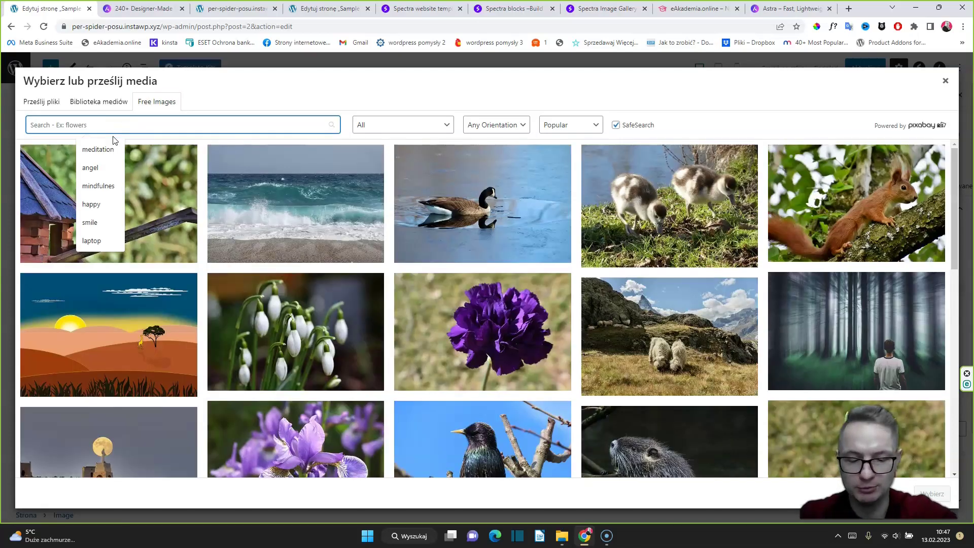
{"action": "type", "text": "laptop"}
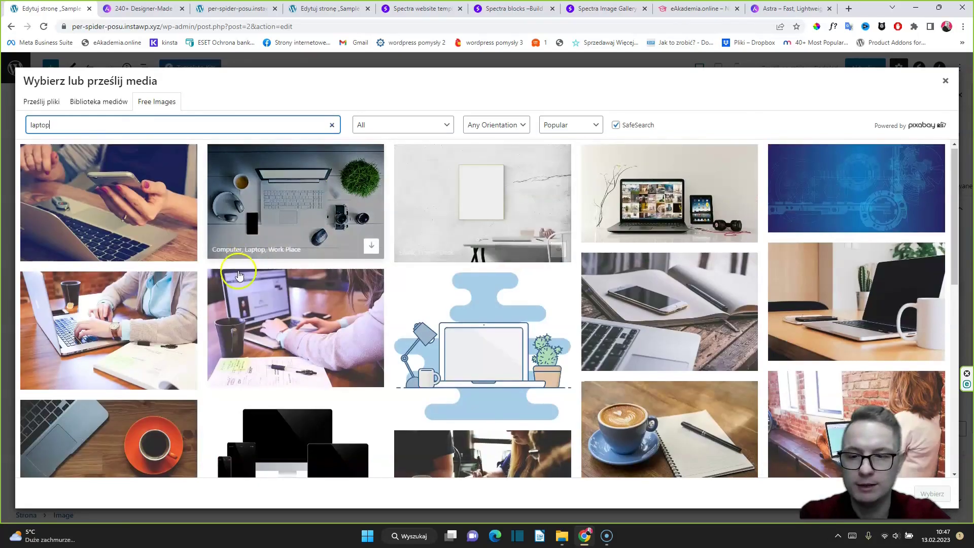
Place the free photo of a laptop and an orange coffee cup on a wooden desk in the Image block
{"action": "scroll", "coordinate": [213, 284], "scroll_direction": "down", "scroll_amount": 3}
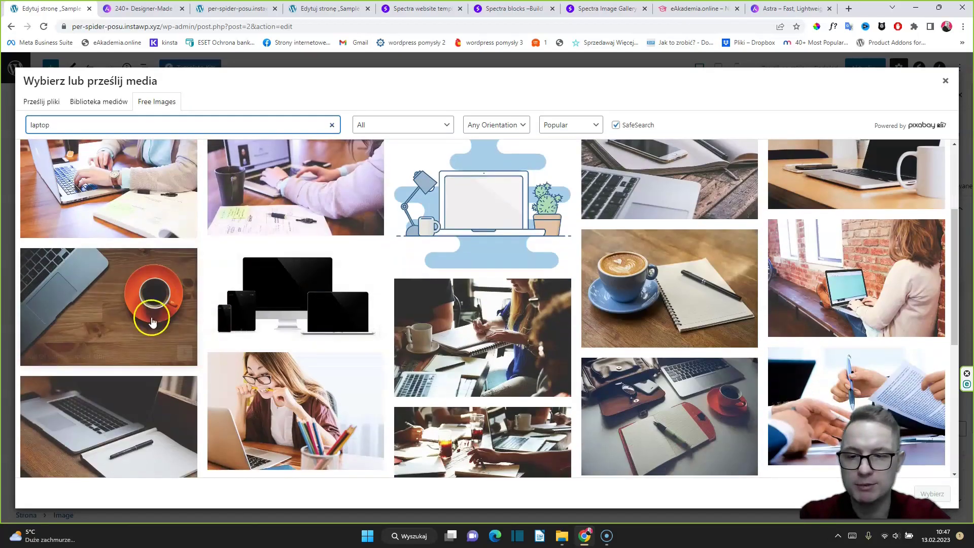
{"action": "left_click", "coordinate": [184, 354]}
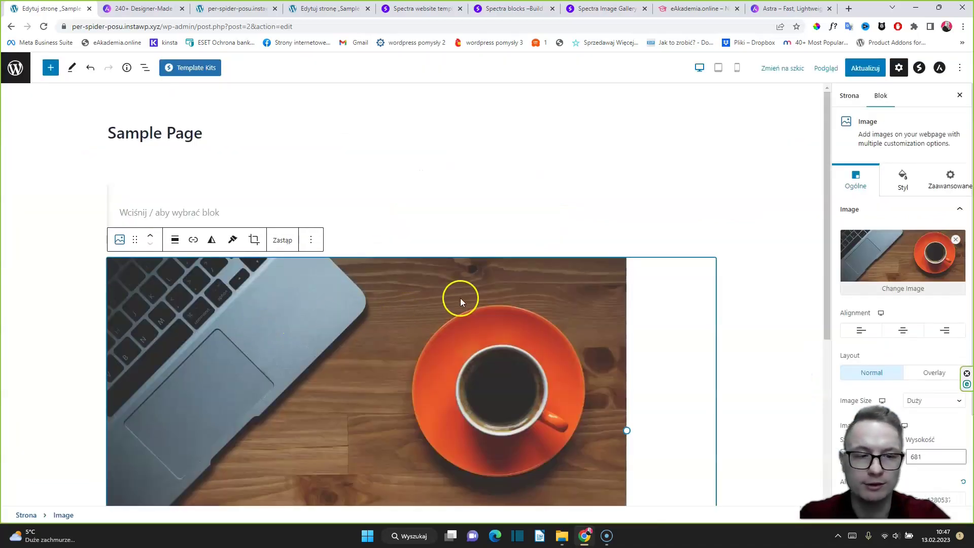
{"action": "scroll", "coordinate": [462, 298], "scroll_direction": "down", "scroll_amount": 1}
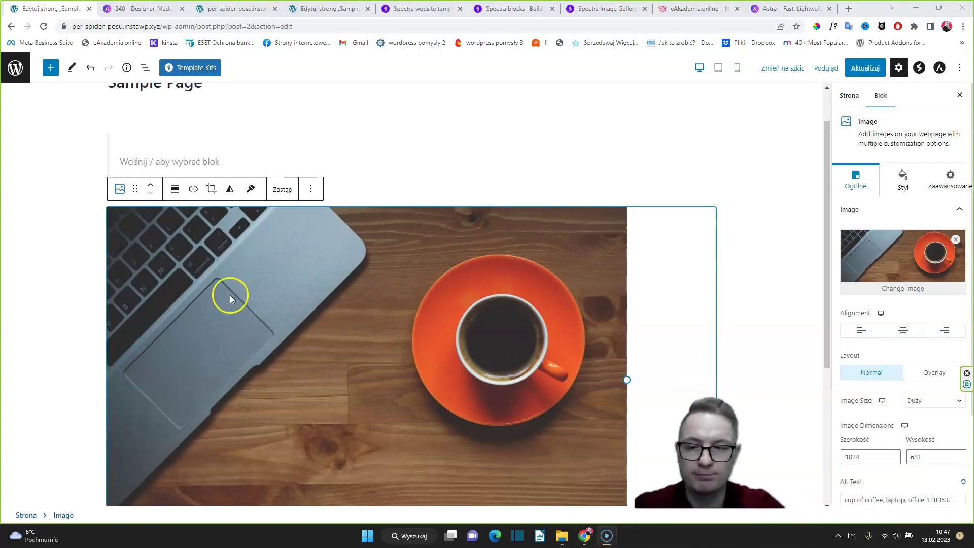
{"action": "scroll", "coordinate": [248, 266], "scroll_direction": "down", "scroll_amount": 4}
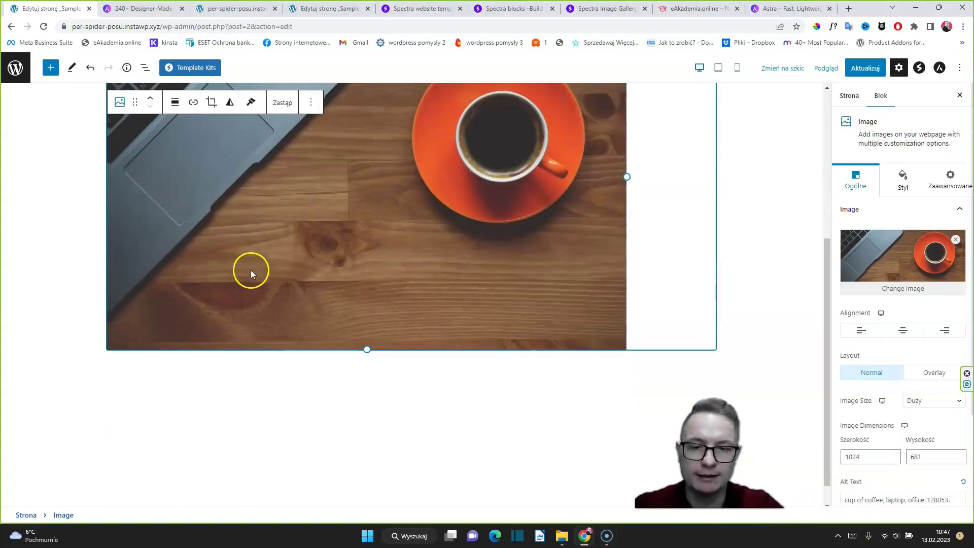
{"action": "scroll", "coordinate": [250, 270], "scroll_direction": "up", "scroll_amount": 3}
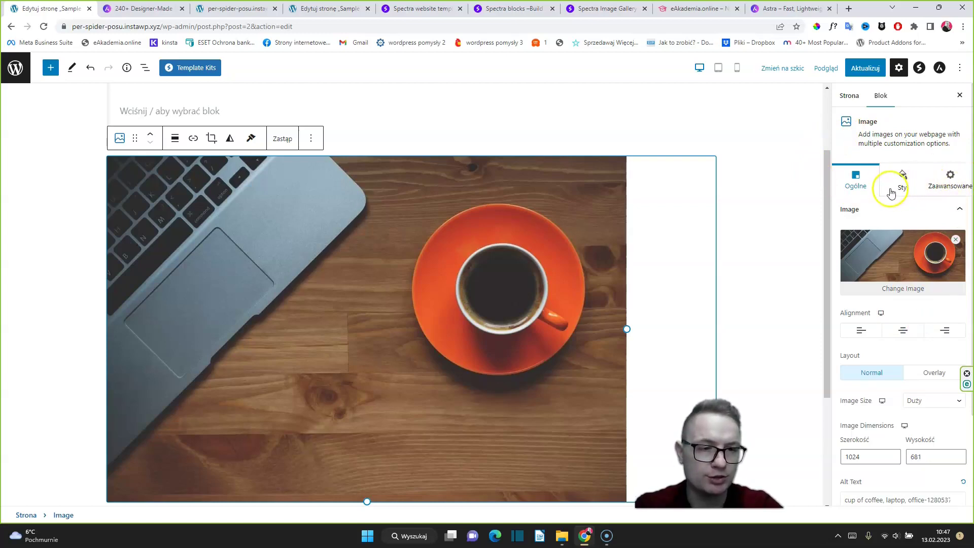
Look through the Image block's setting groups, try centre alignment and set the image's alignment to left
{"action": "left_click", "coordinate": [903, 180]}
{"action": "left_click", "coordinate": [949, 179]}
{"action": "left_click", "coordinate": [851, 181]}
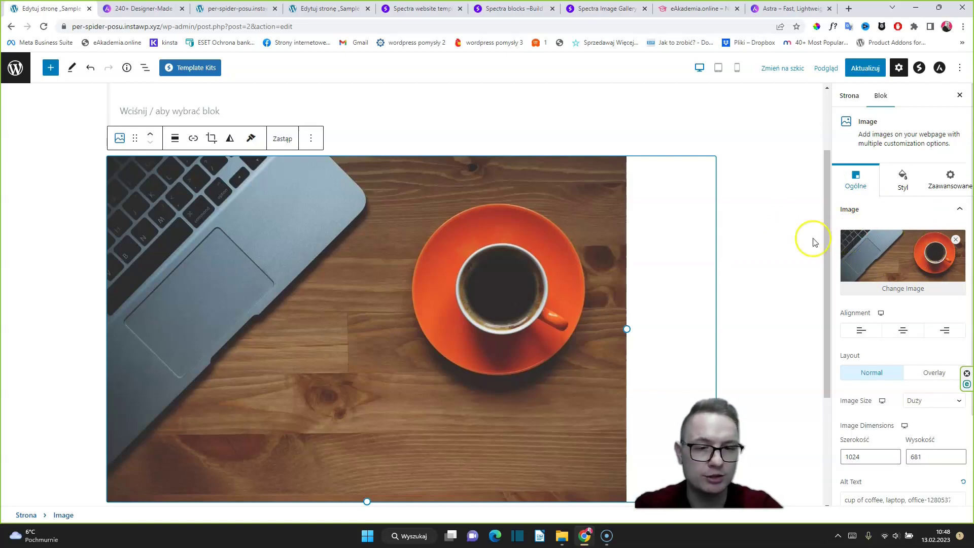
{"action": "left_click", "coordinate": [896, 332]}
{"action": "left_click", "coordinate": [873, 334]}
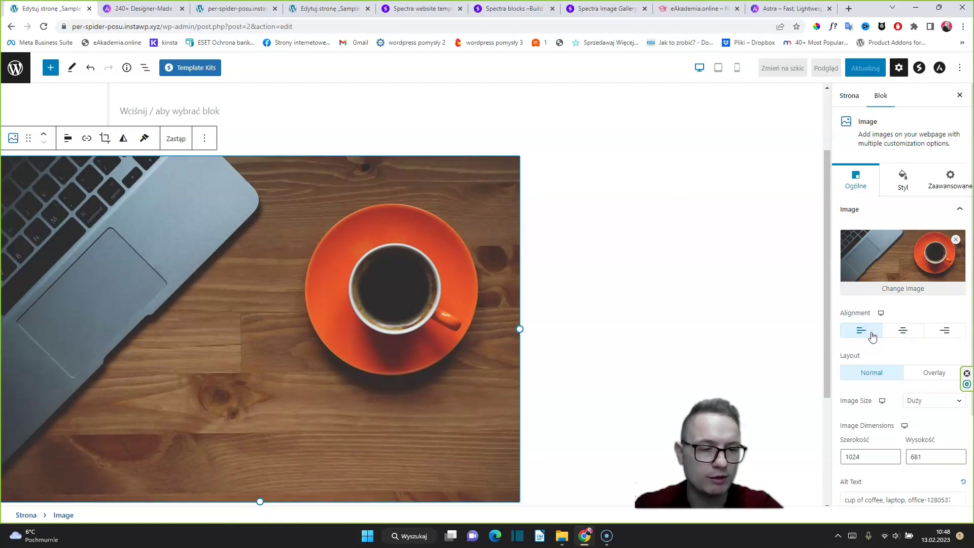
Examine the Image block's general settings, including the alt text, the object fit choices and the mask options
{"action": "scroll", "coordinate": [911, 346], "scroll_direction": "down", "scroll_amount": 2}
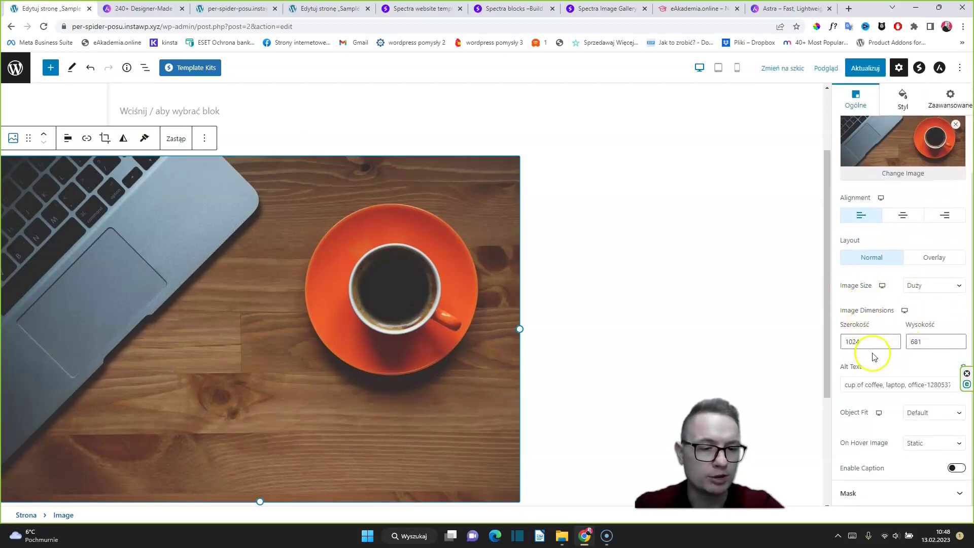
{"action": "left_click_drag", "start_coordinate": [844, 385], "coordinate": [969, 374]}
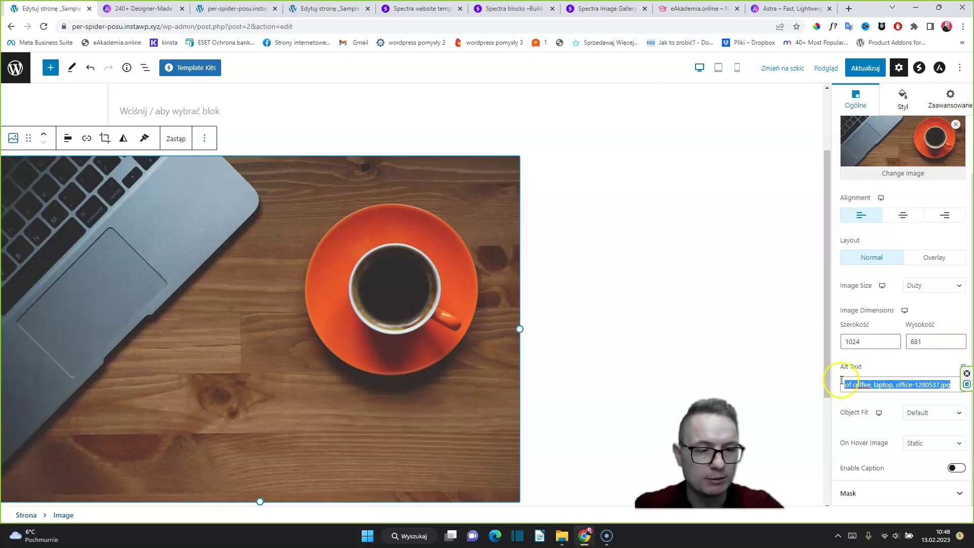
{"action": "left_click", "coordinate": [925, 413]}
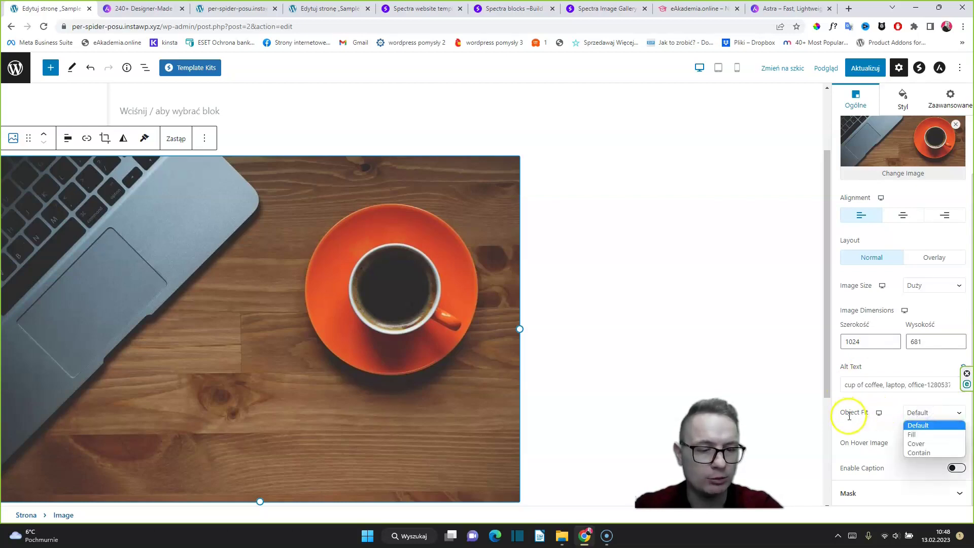
{"action": "left_click", "coordinate": [864, 427]}
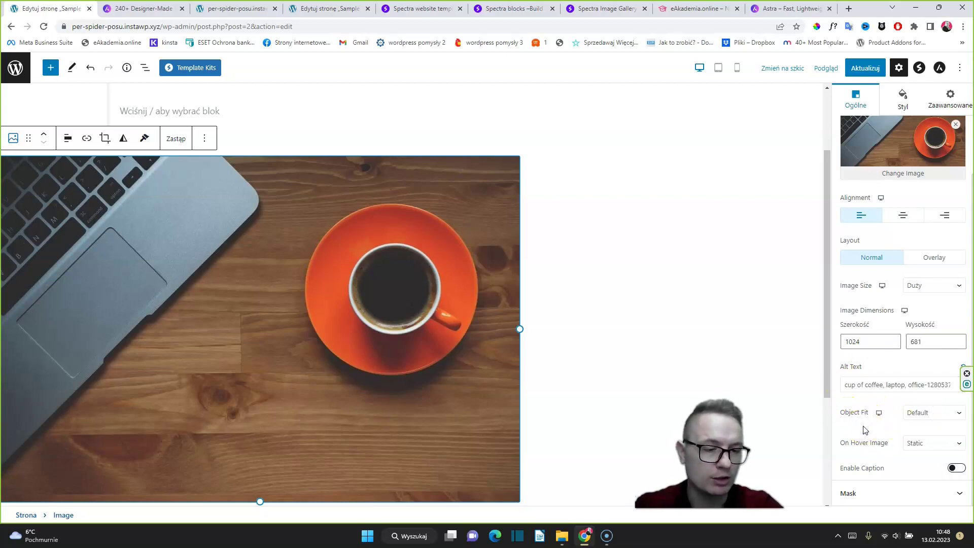
{"action": "left_click", "coordinate": [859, 491]}
Give the image a solid border style with a radius of 30 on all corners
{"action": "left_click", "coordinate": [903, 178]}
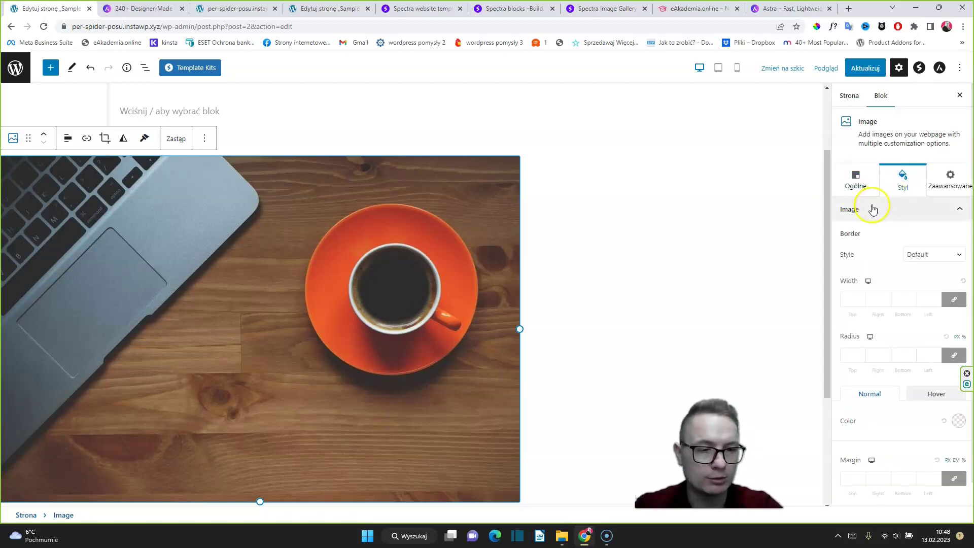
{"action": "left_click", "coordinate": [922, 251]}
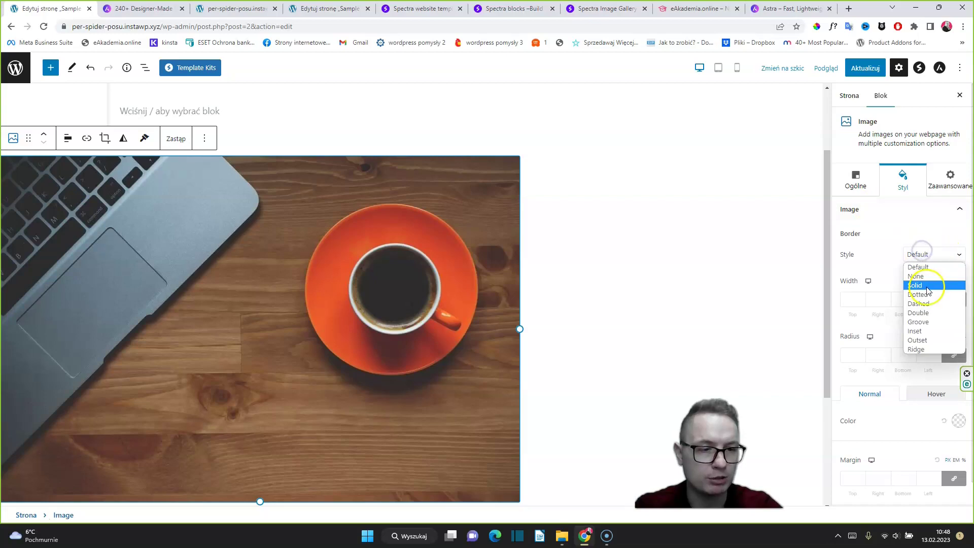
{"action": "left_click", "coordinate": [927, 287]}
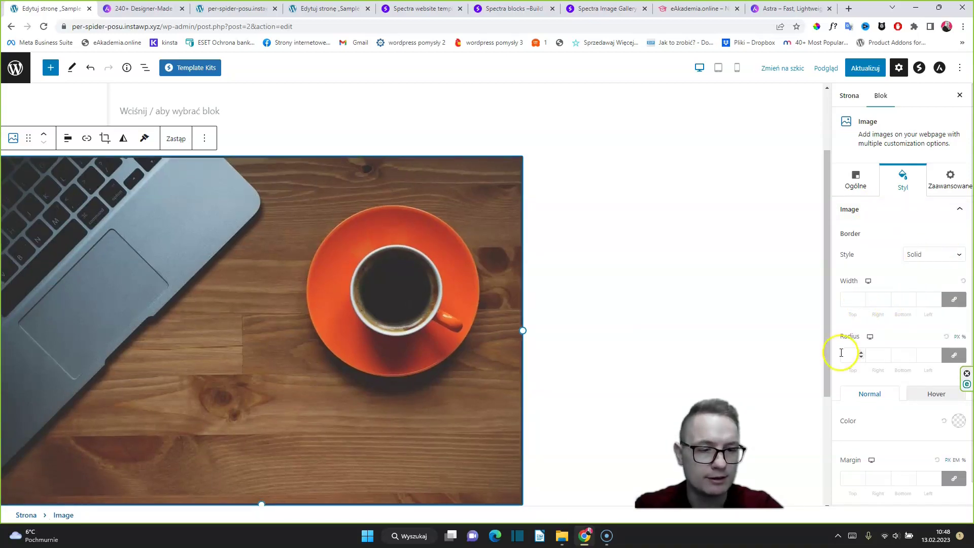
{"action": "type", "text": "30"}
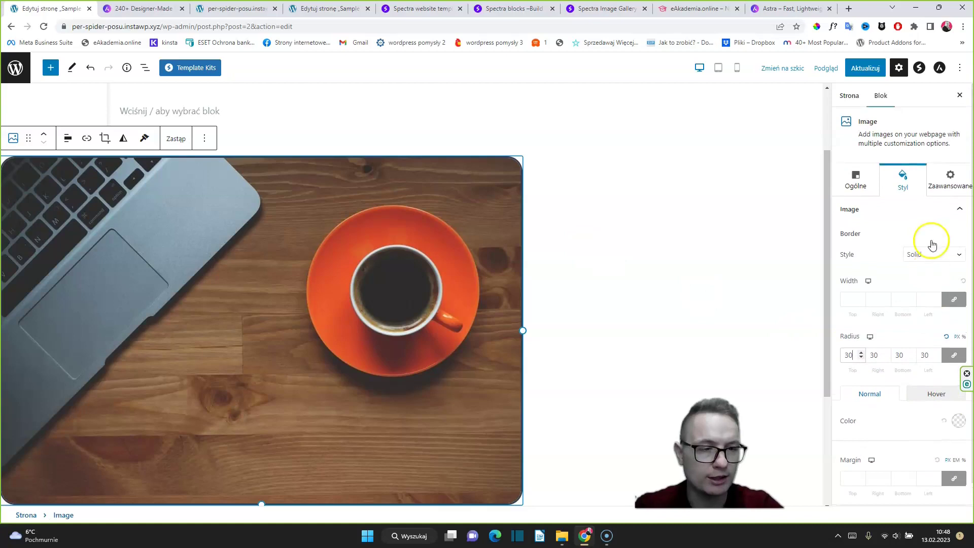
Check the display condition choices in the Image block's advanced settings
{"action": "left_click", "coordinate": [950, 186]}
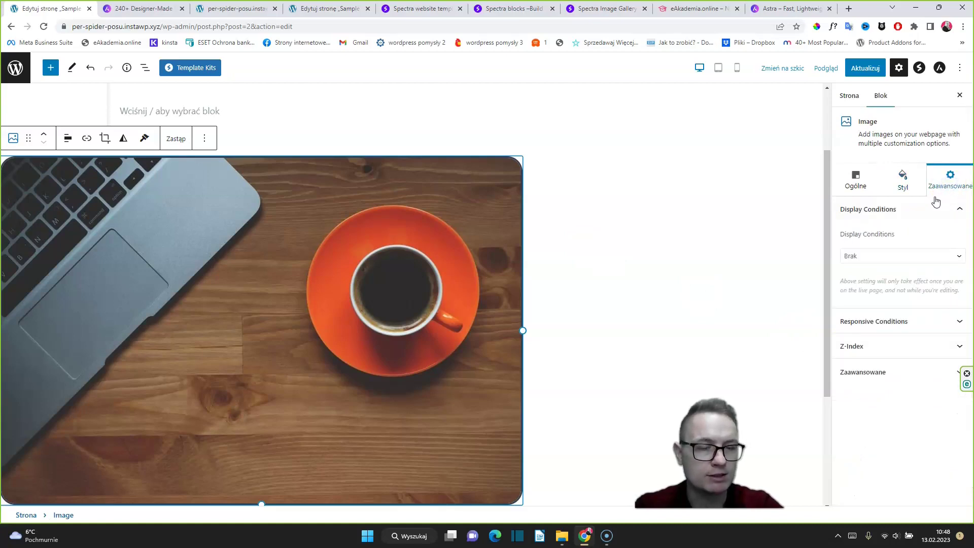
{"action": "left_click", "coordinate": [902, 260]}
{"action": "left_click", "coordinate": [919, 236]}
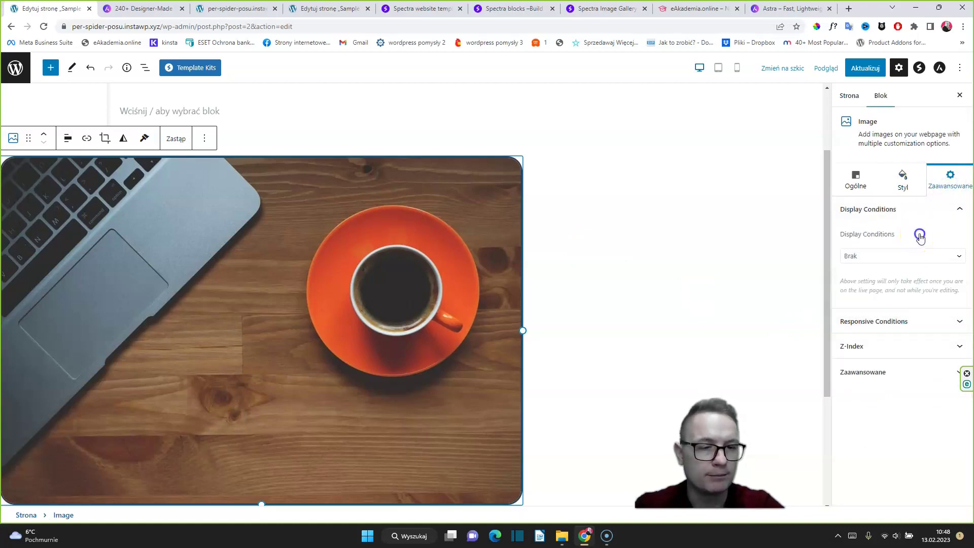
Check the Image block's display condition choices and try the Hide on Mobile option in its responsive conditions
{"action": "left_click", "coordinate": [905, 257]}
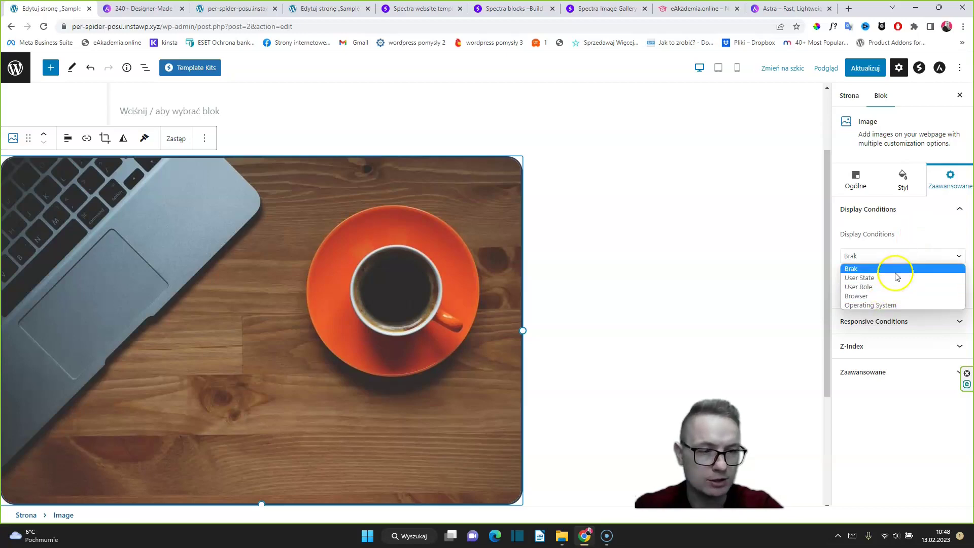
{"action": "left_click", "coordinate": [912, 242]}
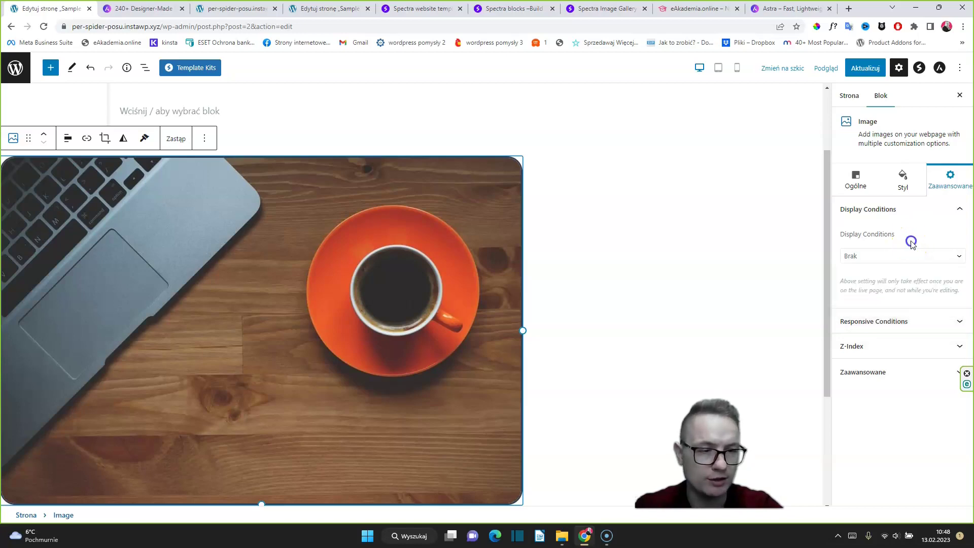
{"action": "left_click", "coordinate": [887, 322]}
{"action": "left_click", "coordinate": [398, 308]}
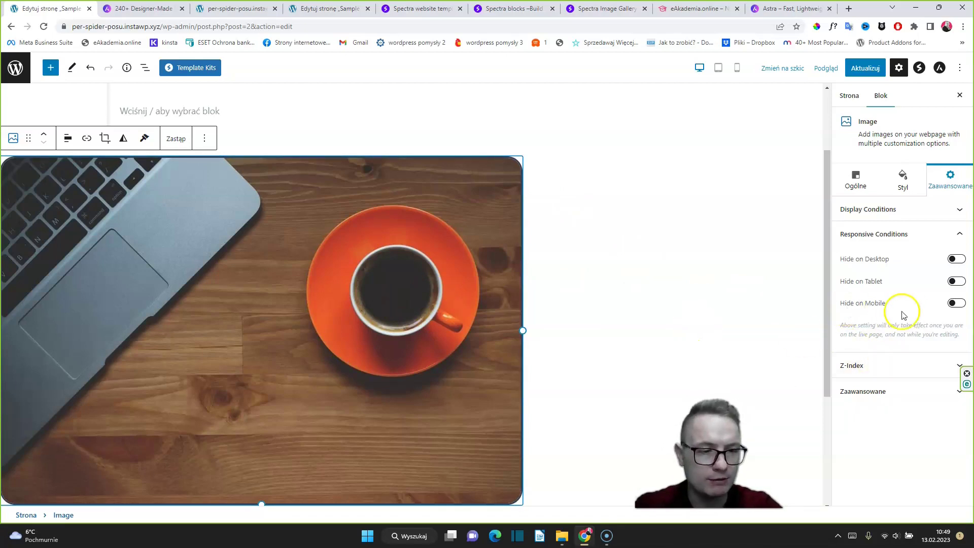
{"action": "left_click", "coordinate": [960, 304]}
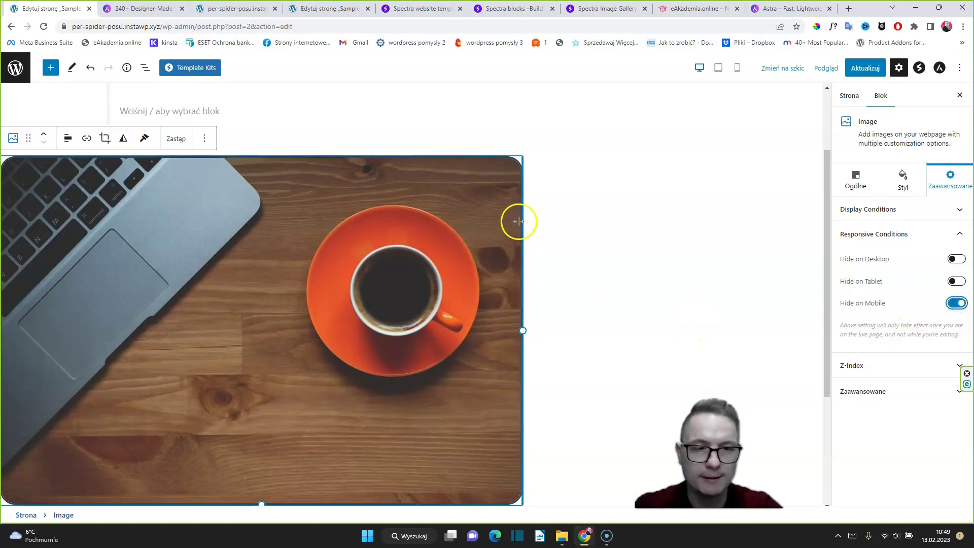
{"action": "left_click", "coordinate": [961, 303]}
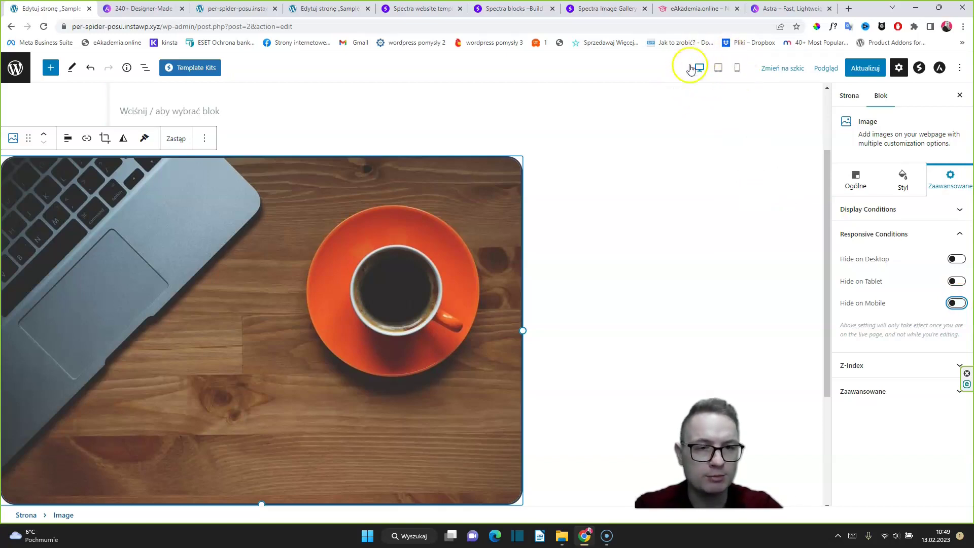
Switch the editor to the mobile preview and examine how the image fits on the page
{"action": "left_click", "coordinate": [737, 71]}
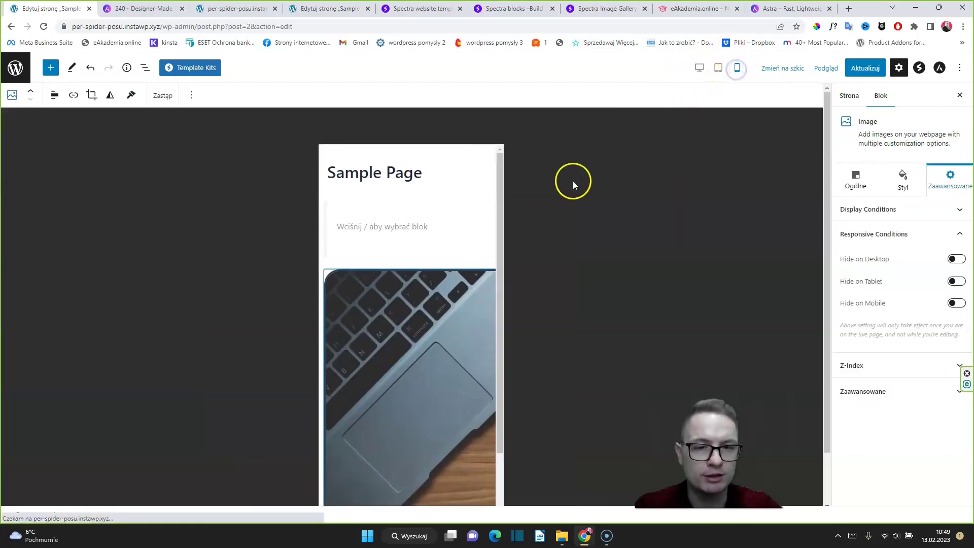
{"action": "scroll", "coordinate": [391, 212], "scroll_direction": "down", "scroll_amount": 5}
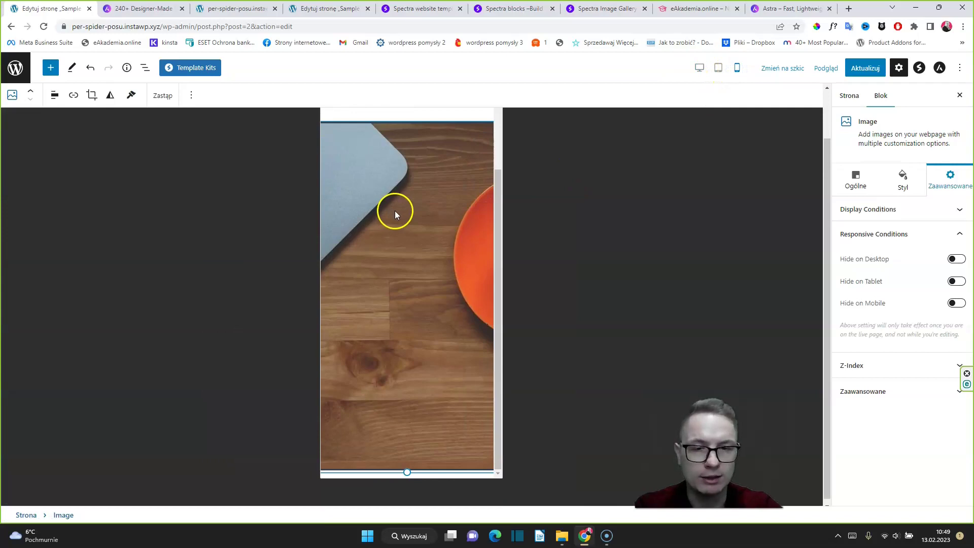
{"action": "scroll", "coordinate": [396, 211], "scroll_direction": "up", "scroll_amount": 2}
{"action": "scroll", "coordinate": [397, 209], "scroll_direction": "down", "scroll_amount": 2}
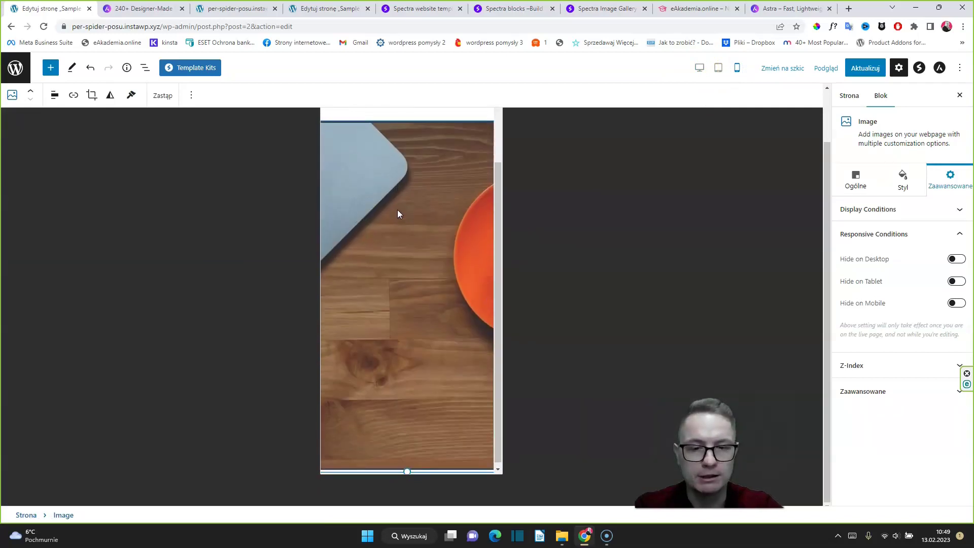
{"action": "scroll", "coordinate": [398, 213], "scroll_direction": "up", "scroll_amount": 1}
Try the object fit choices for the image on mobile and set it to Contain
{"action": "left_click", "coordinate": [897, 185]}
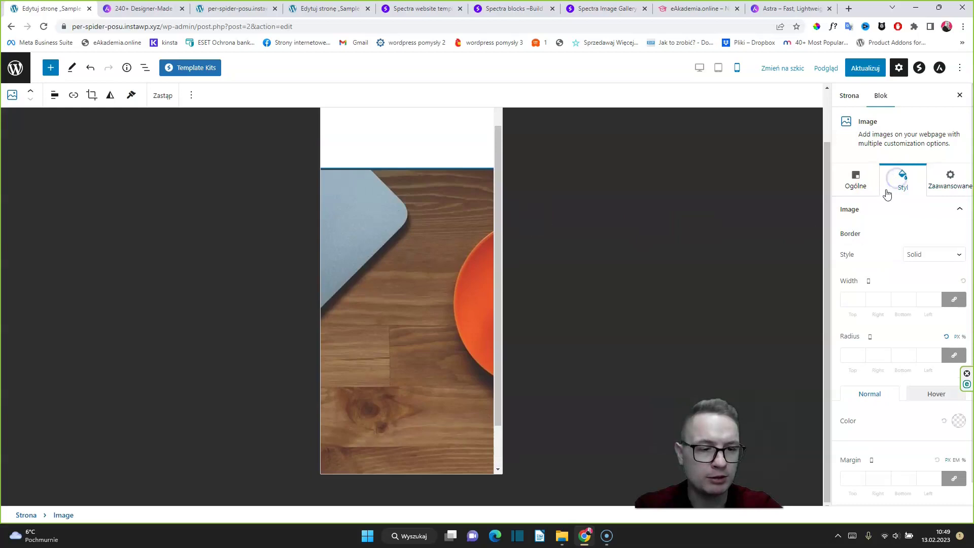
{"action": "left_click", "coordinate": [856, 180]}
{"action": "scroll", "coordinate": [879, 336], "scroll_direction": "down", "scroll_amount": 2}
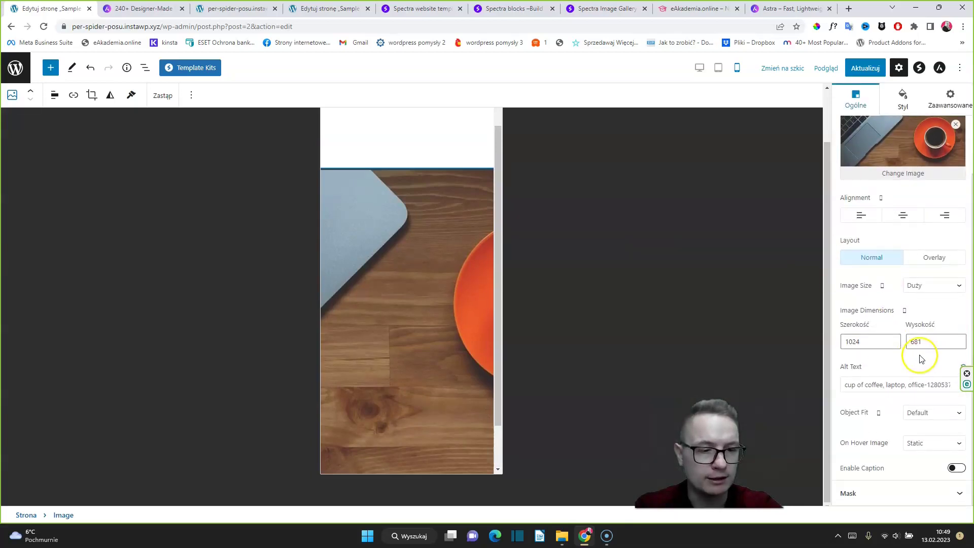
{"action": "scroll", "coordinate": [898, 444], "scroll_direction": "up", "scroll_amount": 1}
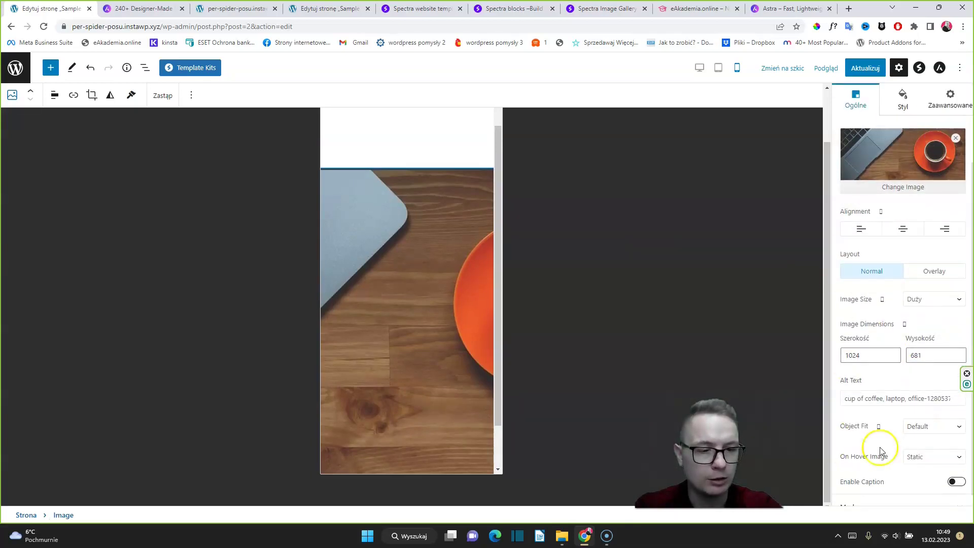
{"action": "left_click", "coordinate": [920, 428]}
{"action": "left_click", "coordinate": [929, 447]}
{"action": "left_click", "coordinate": [922, 428]}
{"action": "left_click", "coordinate": [924, 457]}
{"action": "left_click", "coordinate": [921, 428]}
{"action": "left_click", "coordinate": [923, 467]}
{"action": "scroll", "coordinate": [921, 355], "scroll_direction": "down", "scroll_amount": 1}
Set the image's mobile size to Średni and open the object fit choices
{"action": "left_click", "coordinate": [917, 285]}
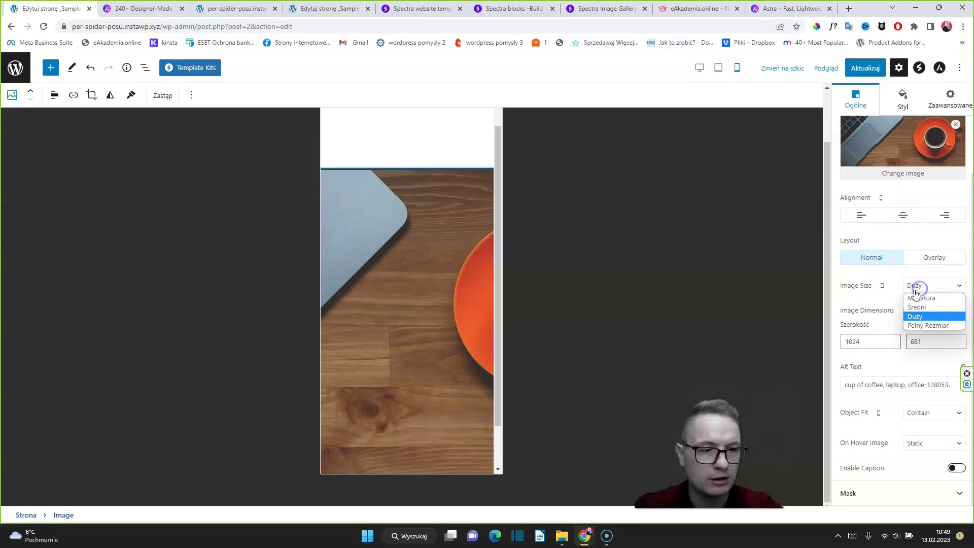
{"action": "left_click", "coordinate": [929, 309]}
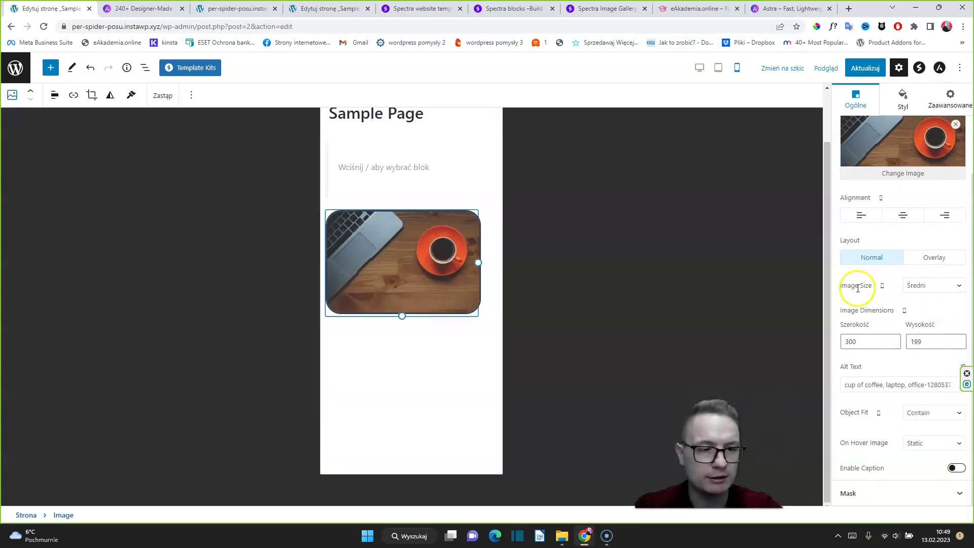
{"action": "left_click", "coordinate": [923, 413]}
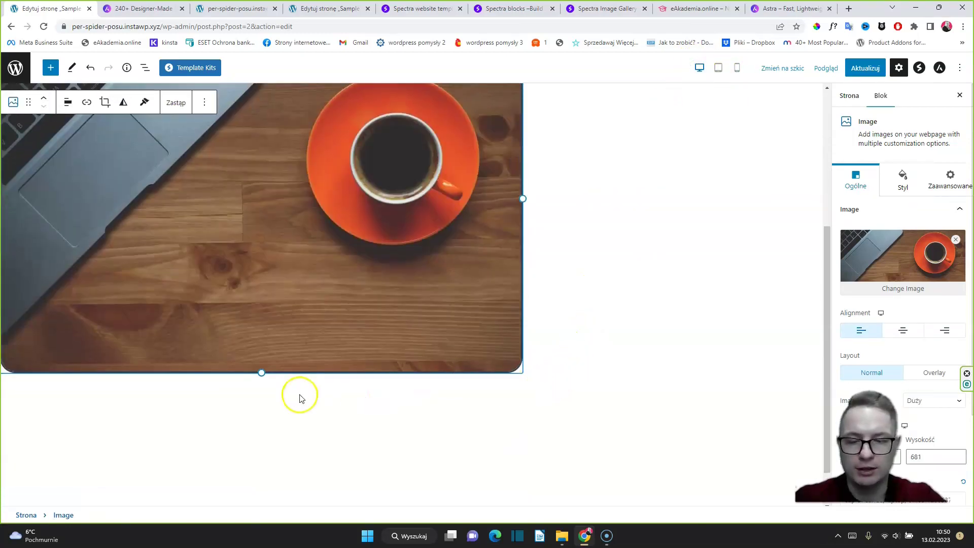
Add a Spectra Heading block to Sample Page from the full block library
{"action": "left_click", "coordinate": [355, 405]}
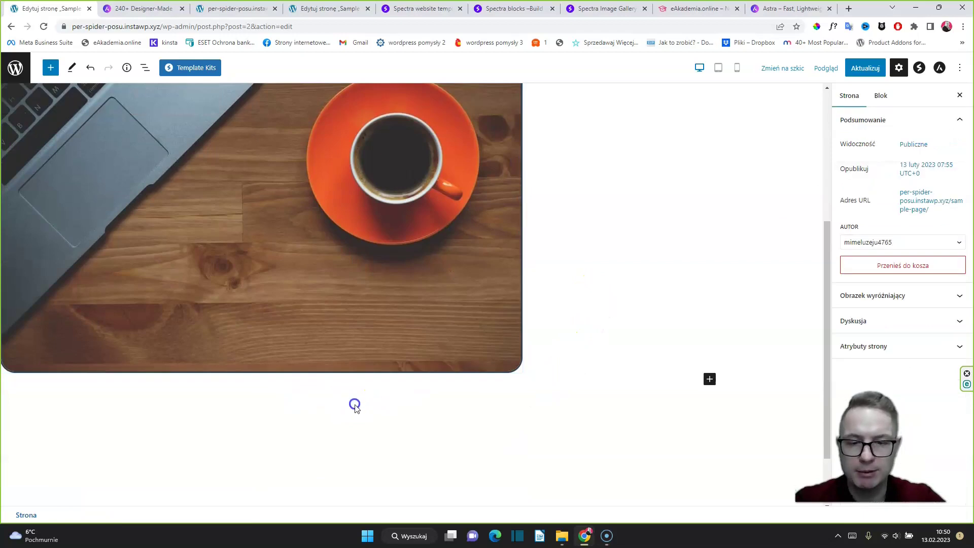
{"action": "left_click", "coordinate": [710, 380]}
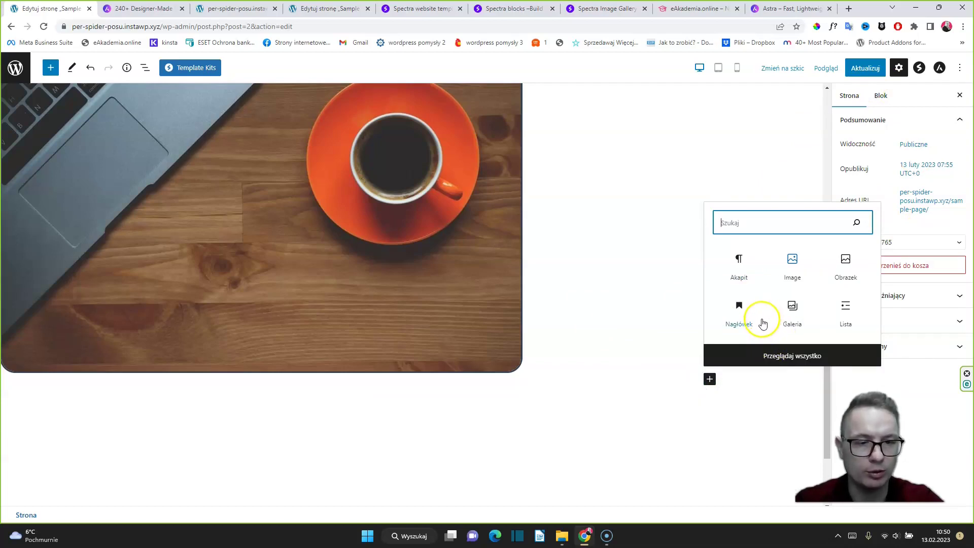
{"action": "left_click", "coordinate": [777, 354]}
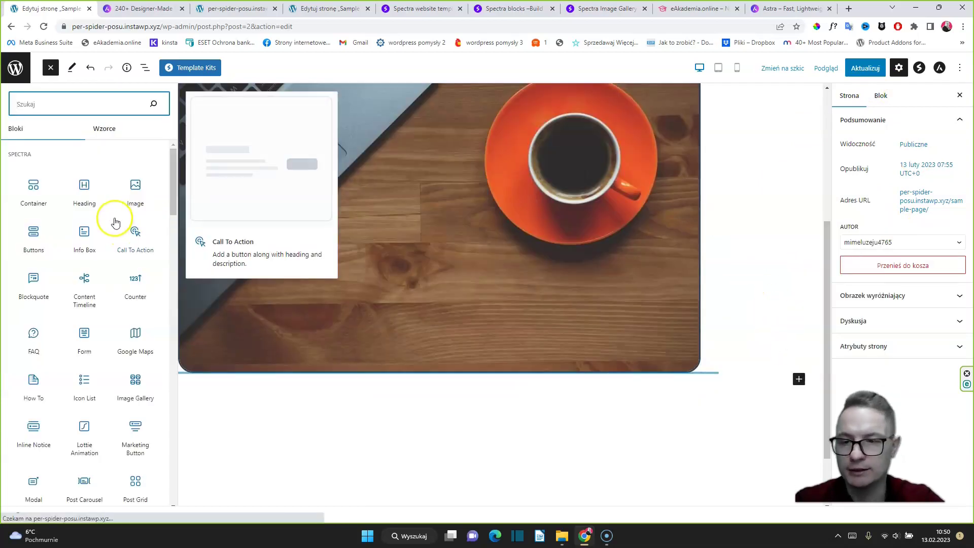
{"action": "left_click", "coordinate": [85, 189]}
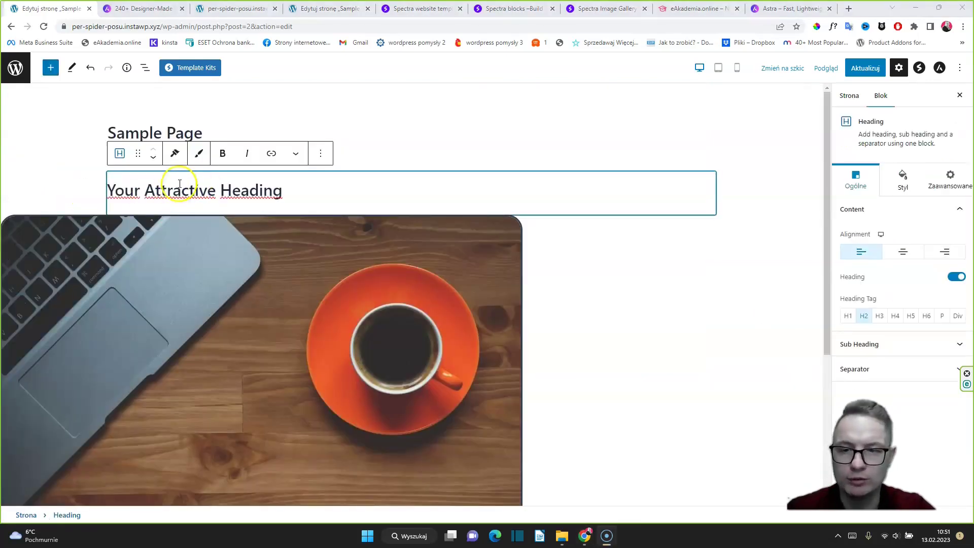
Enable the sub heading on the Heading block and enter "lorem ipsum" as its text
{"action": "left_click", "coordinate": [203, 192]}
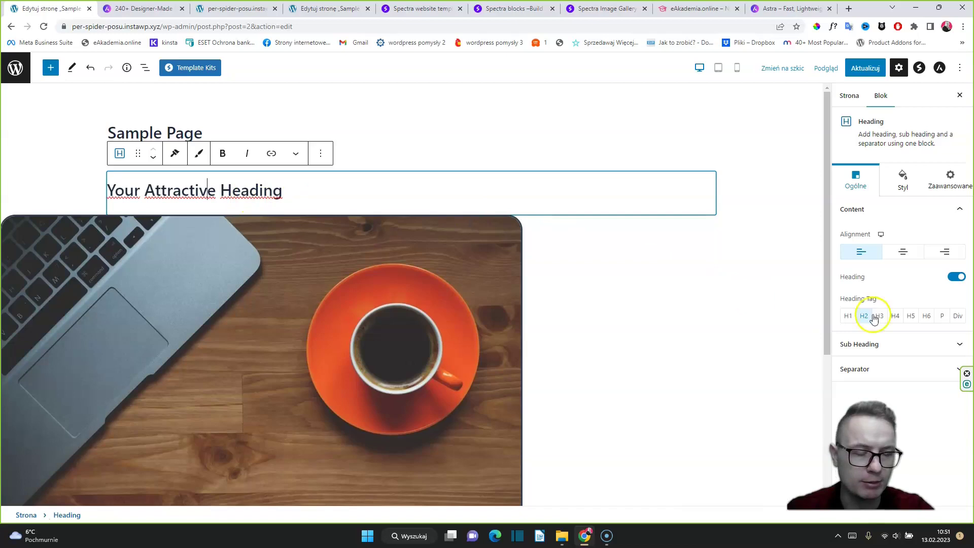
{"action": "left_click", "coordinate": [961, 347]}
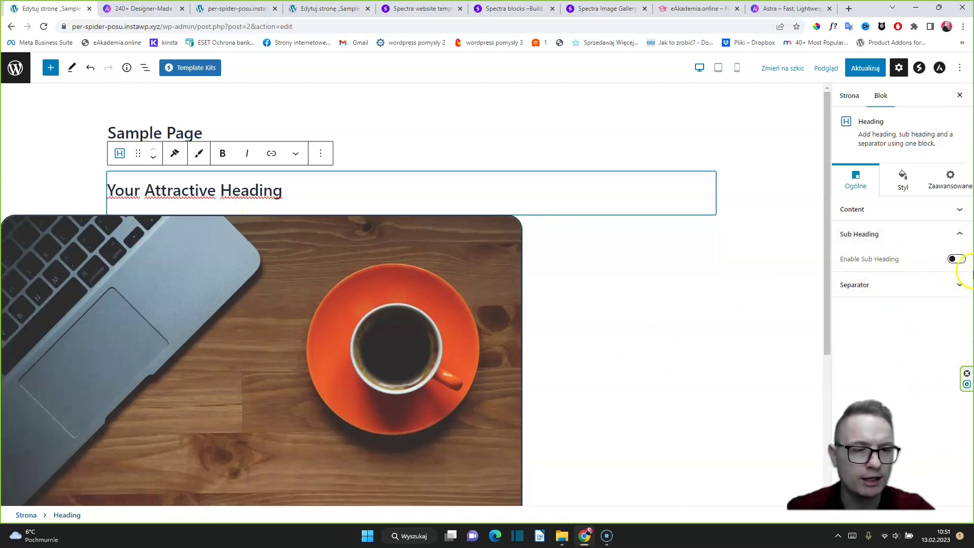
{"action": "left_click", "coordinate": [958, 259]}
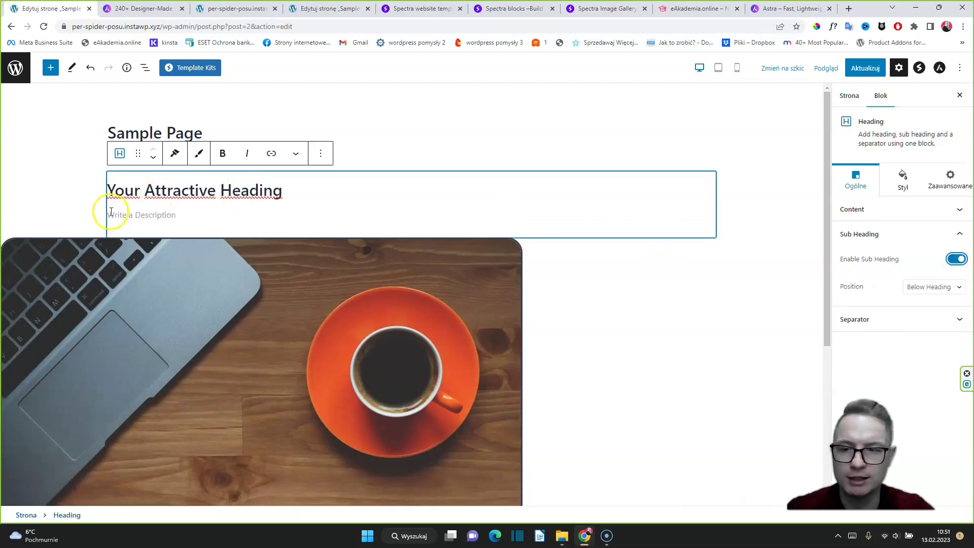
{"action": "type", "text": "lorem ipsum"}
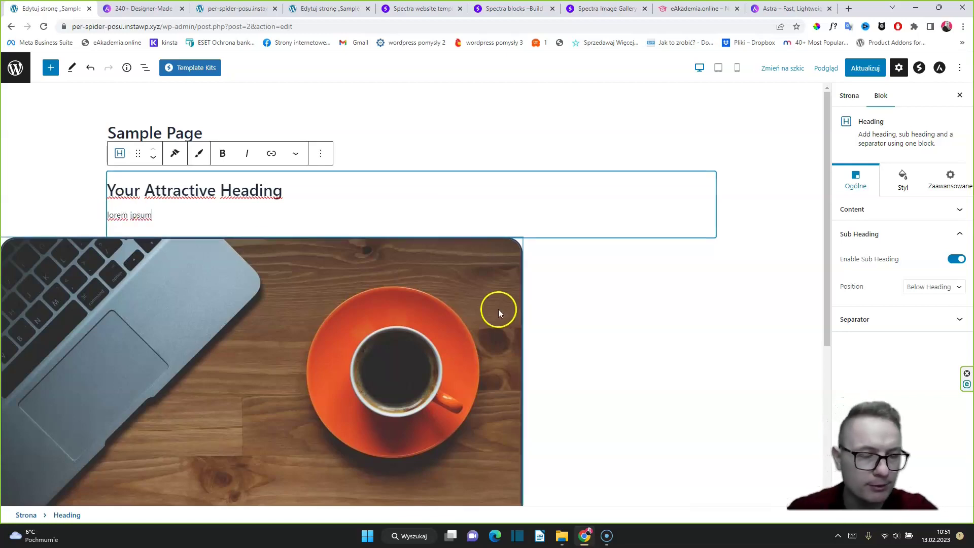
Add a Solid separator to the Heading block, try its position choices and keep it at Below Heading
{"action": "left_click", "coordinate": [929, 320]}
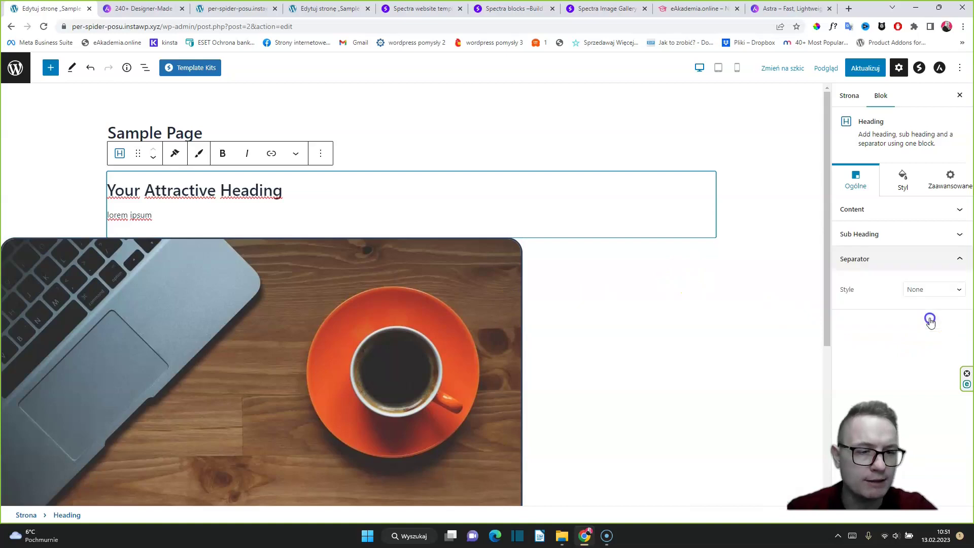
{"action": "left_click", "coordinate": [927, 290]}
{"action": "left_click", "coordinate": [924, 311]}
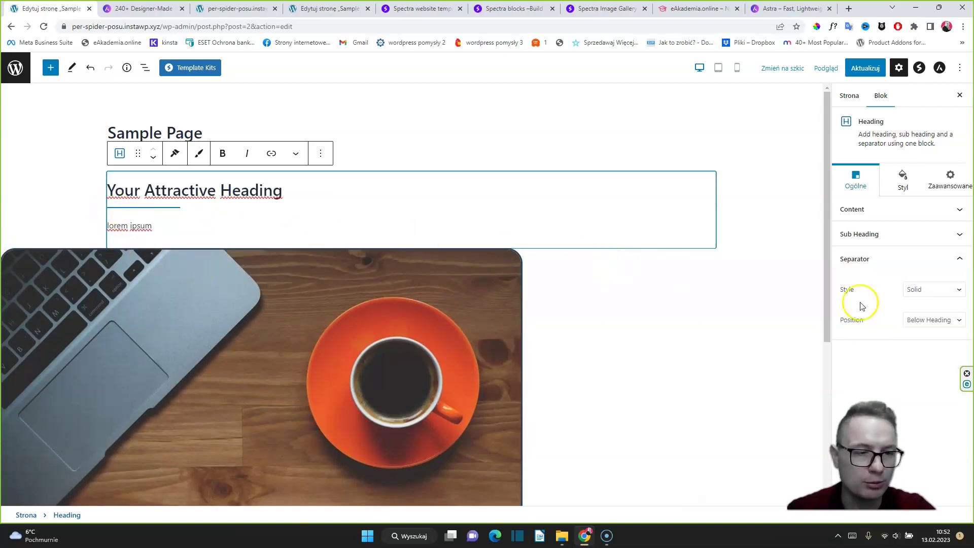
{"action": "left_click", "coordinate": [919, 318]}
{"action": "left_click", "coordinate": [923, 332]}
{"action": "left_click", "coordinate": [923, 321]}
{"action": "left_click", "coordinate": [927, 344]}
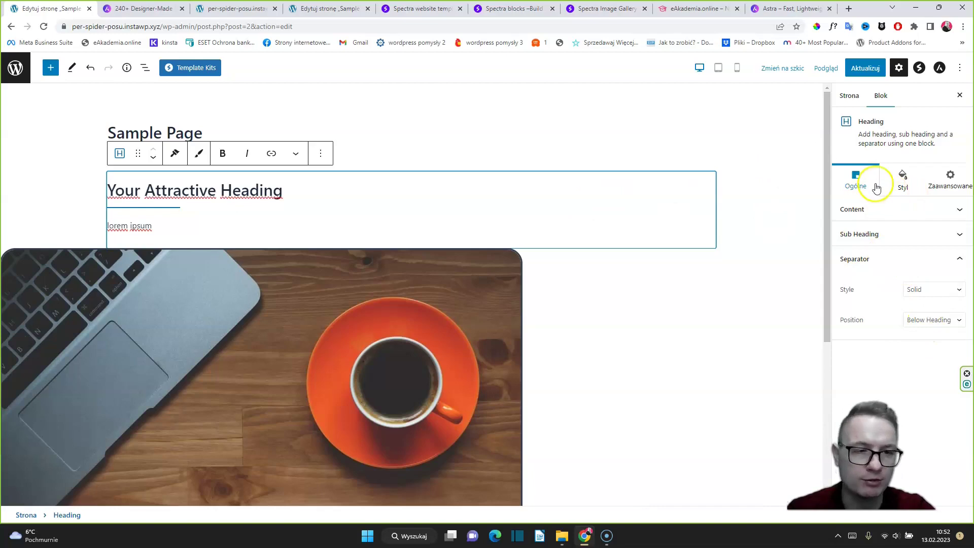
Compare the heading's text colour palette with the global palette in the Astra customizer
{"action": "left_click", "coordinate": [901, 183]}
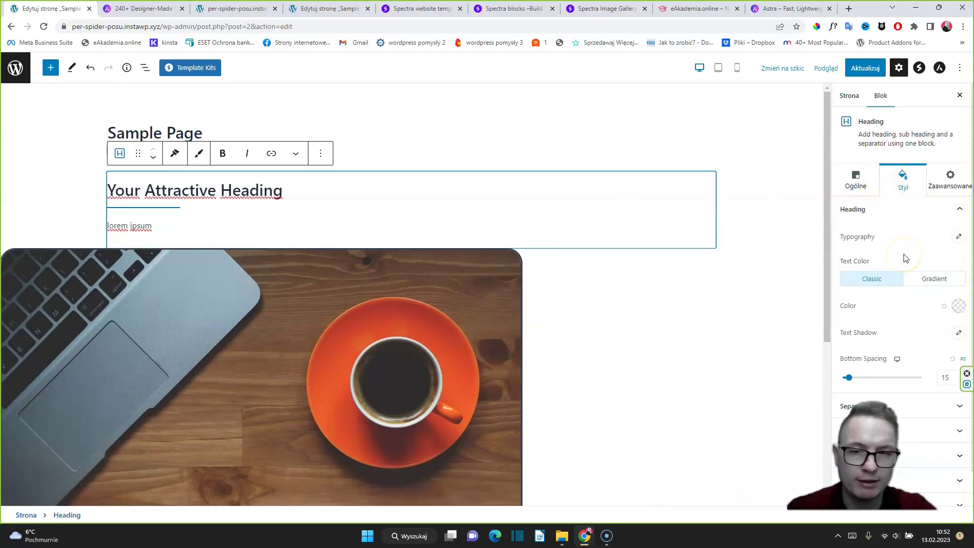
{"action": "left_click", "coordinate": [958, 307]}
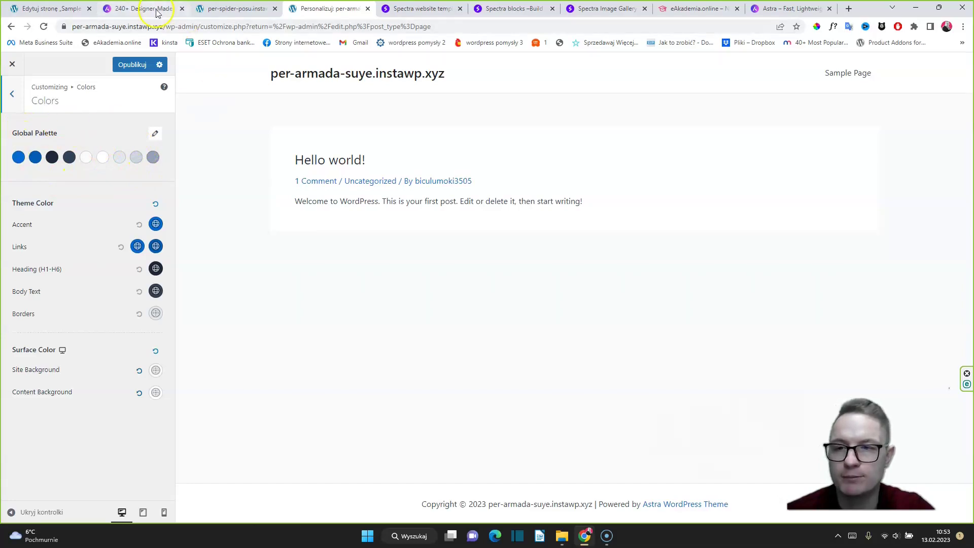
{"action": "left_click", "coordinate": [65, 5]}
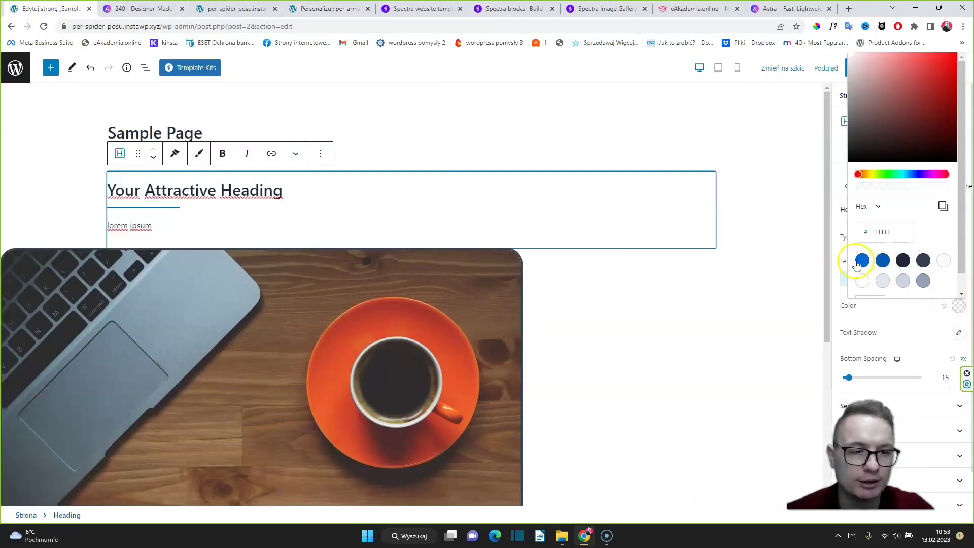
{"action": "left_click", "coordinate": [799, 245]}
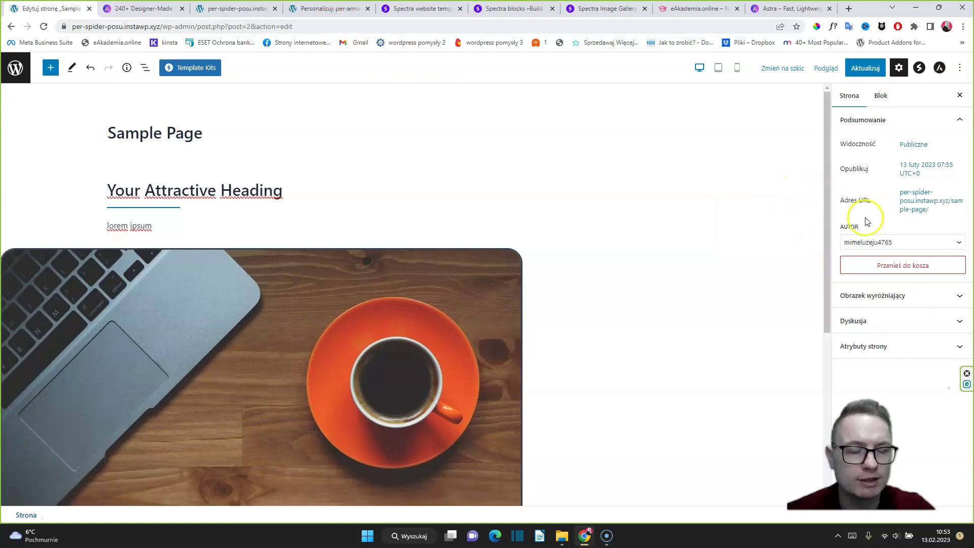
Look at the heading's typography options, and open the theme's global Typography settings in the Astra customizer for comparison
{"action": "left_click", "coordinate": [261, 191]}
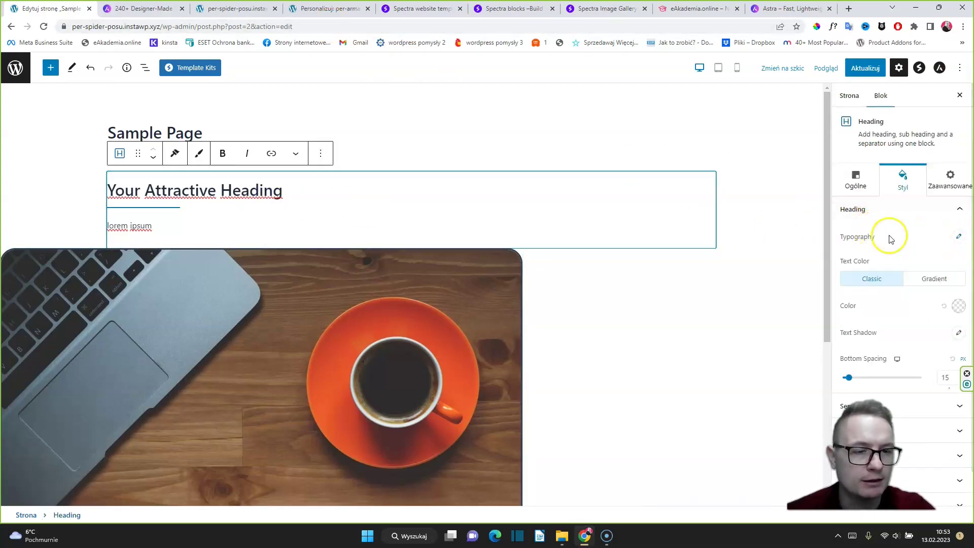
{"action": "left_click", "coordinate": [957, 238]}
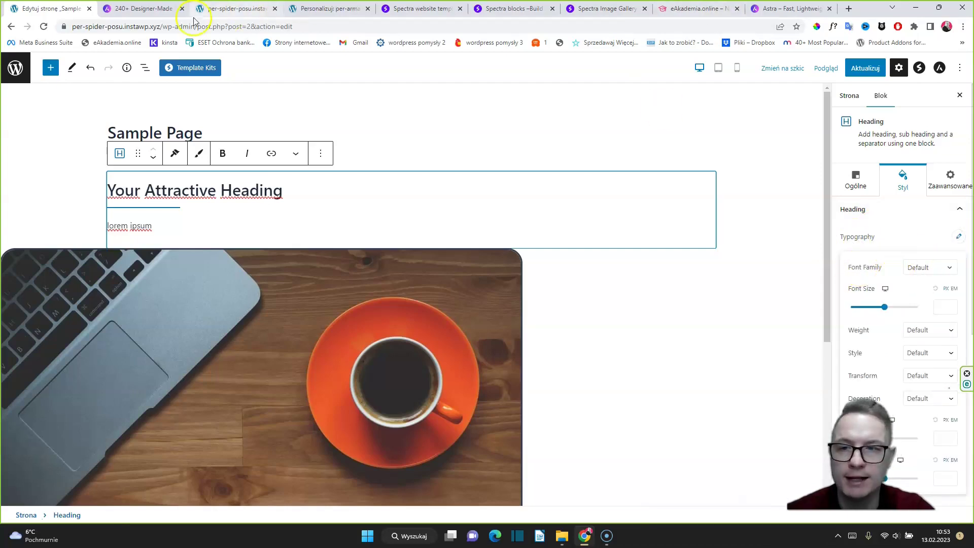
{"action": "left_click", "coordinate": [310, 7]}
{"action": "left_click", "coordinate": [12, 93]}
{"action": "left_click", "coordinate": [41, 124]}
{"action": "left_click", "coordinate": [33, 330]}
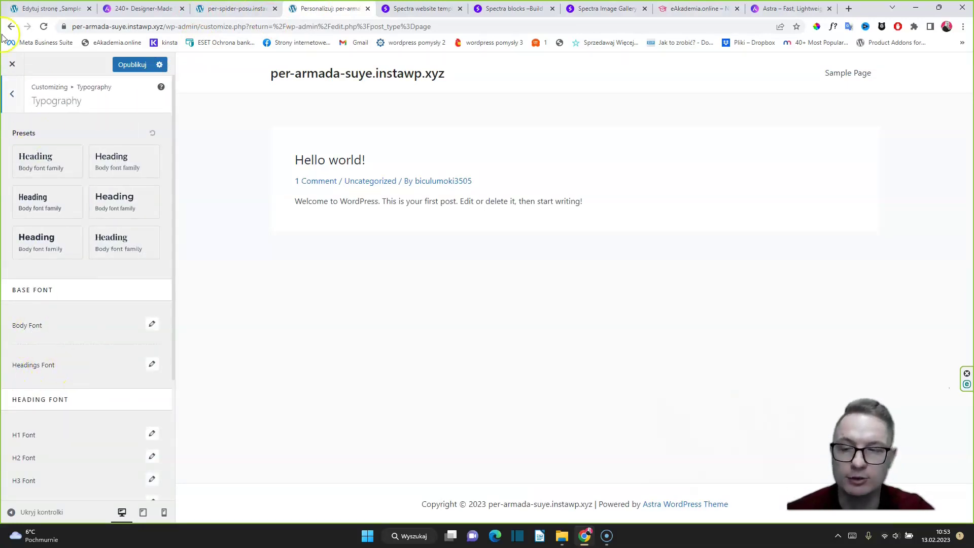
Return to the Sample Page editor and check the heading's font family choices
{"action": "left_click", "coordinate": [54, 10]}
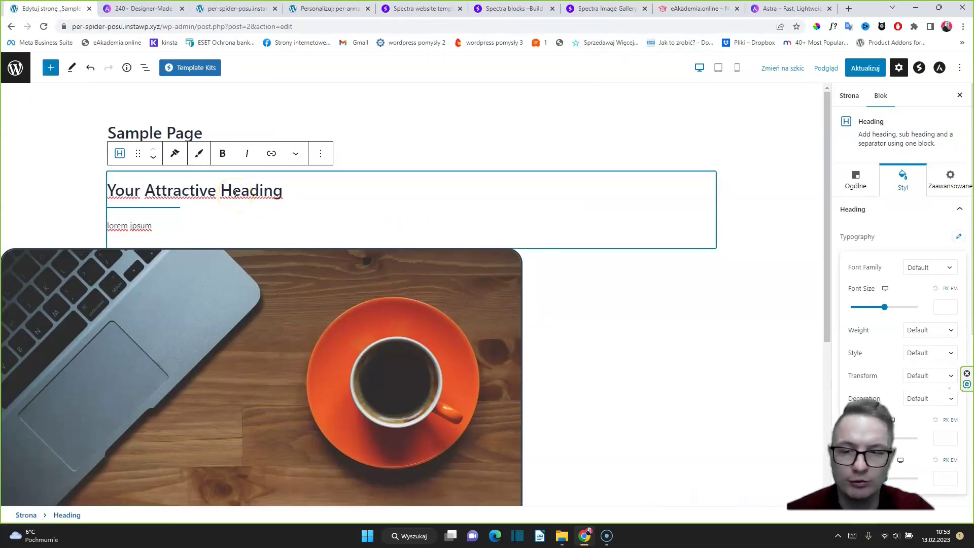
{"action": "left_click", "coordinate": [922, 269]}
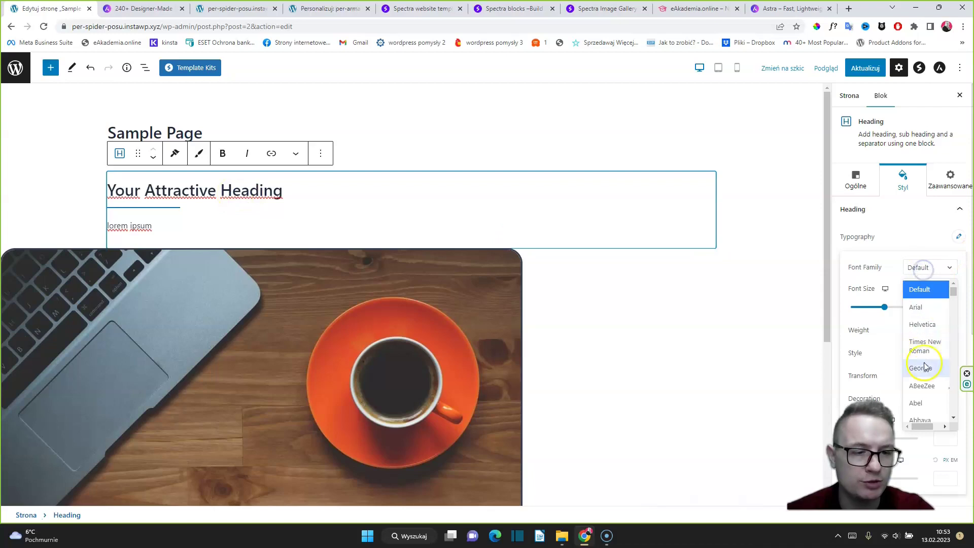
{"action": "left_click", "coordinate": [894, 257]}
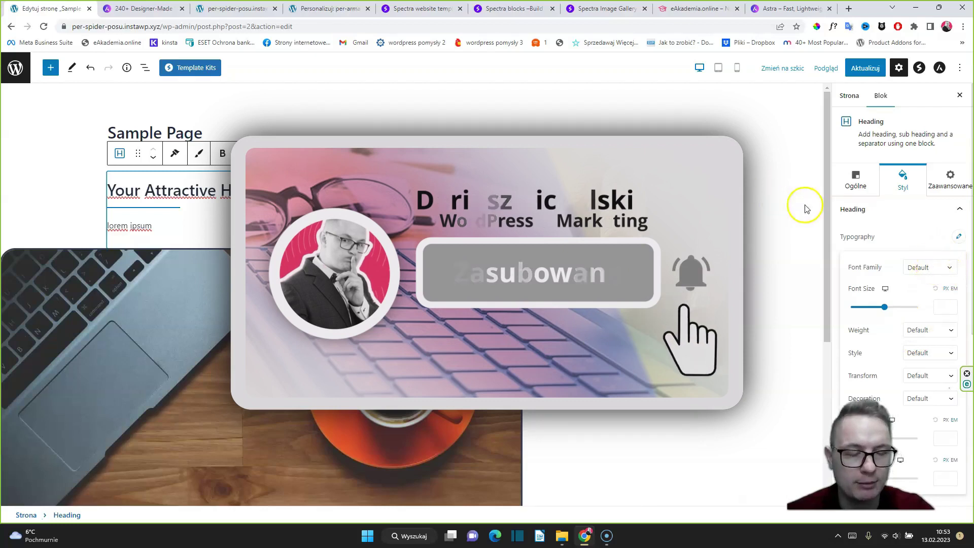
Look over the theme's global Typography settings in the Astra customizer and return to the Sample Page editor
{"action": "left_click", "coordinate": [225, 6]}
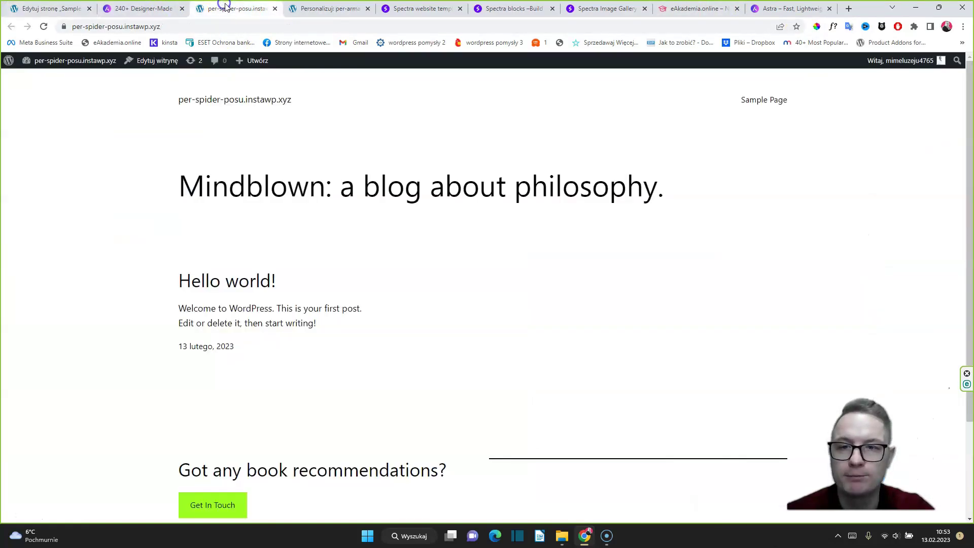
{"action": "left_click", "coordinate": [325, 9]}
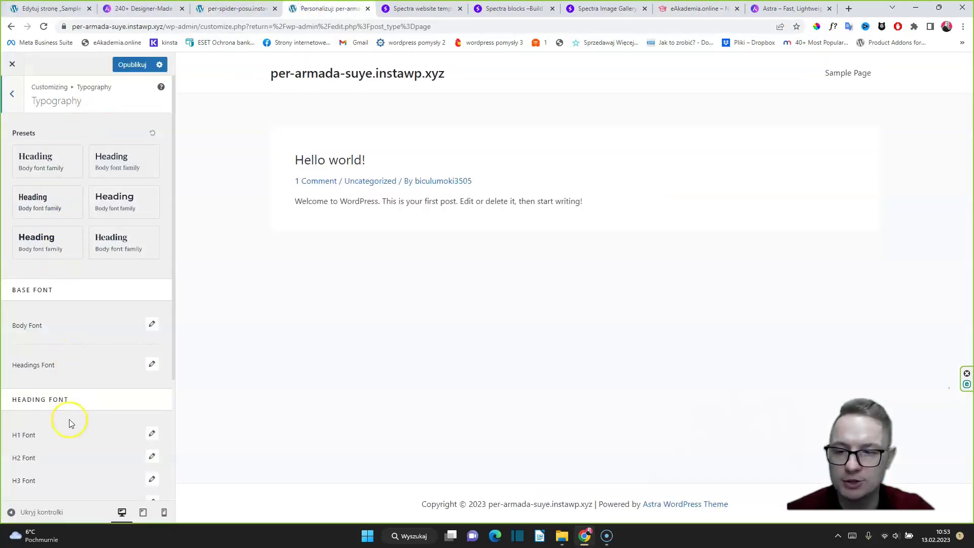
{"action": "left_click", "coordinate": [49, 9]}
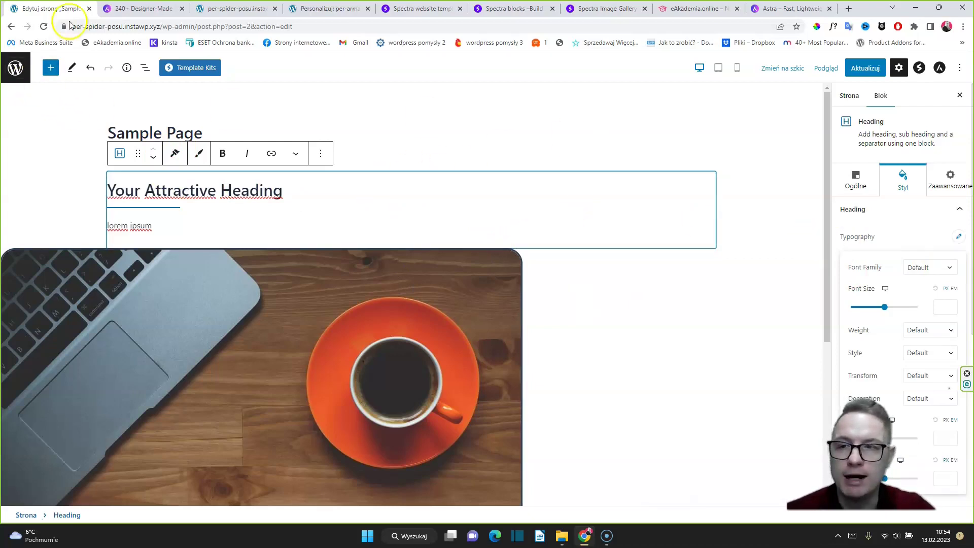
Switch to the Spectra website templates page and look at the template gallery
{"action": "left_click", "coordinate": [335, 8]}
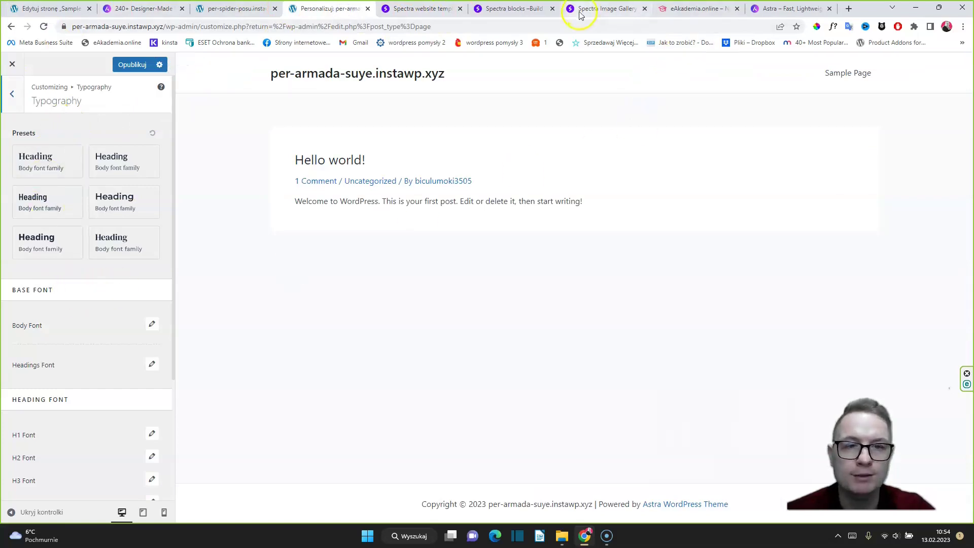
{"action": "left_click", "coordinate": [433, 11]}
{"action": "mouse_move", "coordinate": [274, 259]}
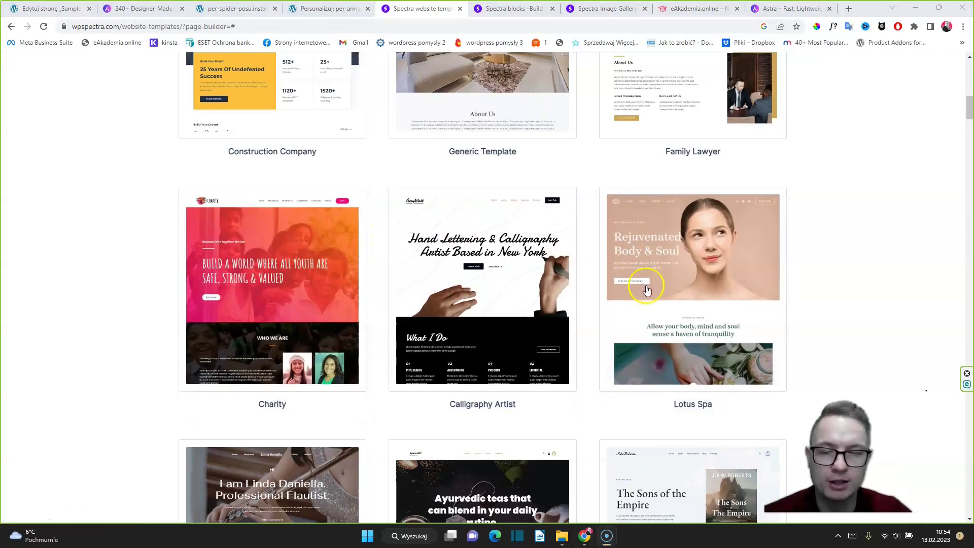
Return to the Sample Page editor, show the block list view, and move the Image block above the Heading block
{"action": "left_click", "coordinate": [62, 10]}
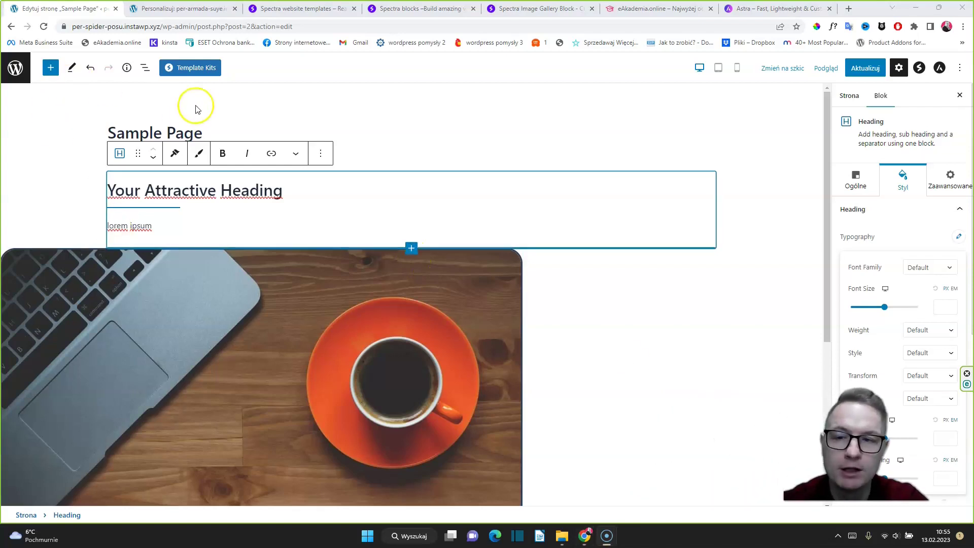
{"action": "left_click", "coordinate": [144, 69]}
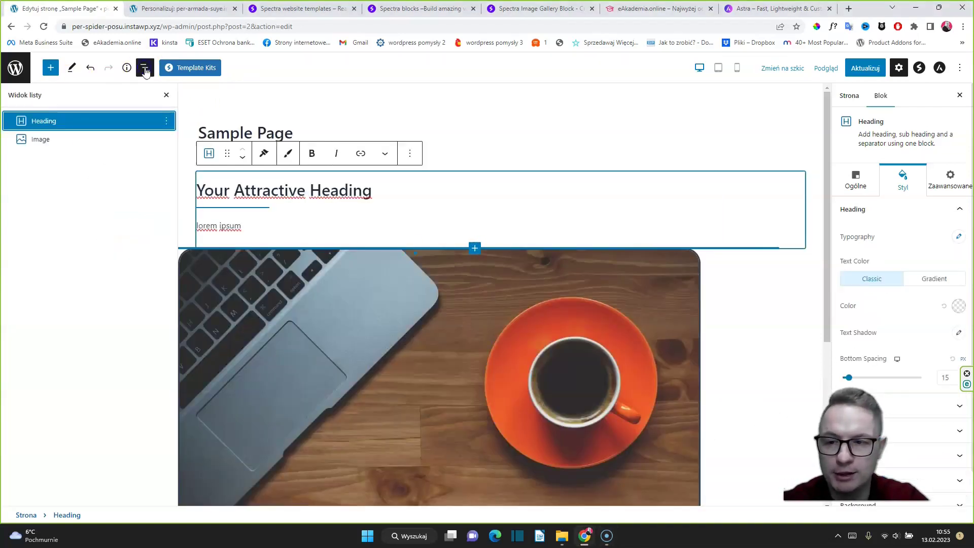
{"action": "left_click", "coordinate": [36, 139]}
{"action": "mouse_move", "coordinate": [40, 121]}
{"action": "left_mouse_down"}
{"action": "mouse_move", "coordinate": [65, 122]}
{"action": "mouse_move", "coordinate": [54, 126]}
{"action": "left_mouse_up"}
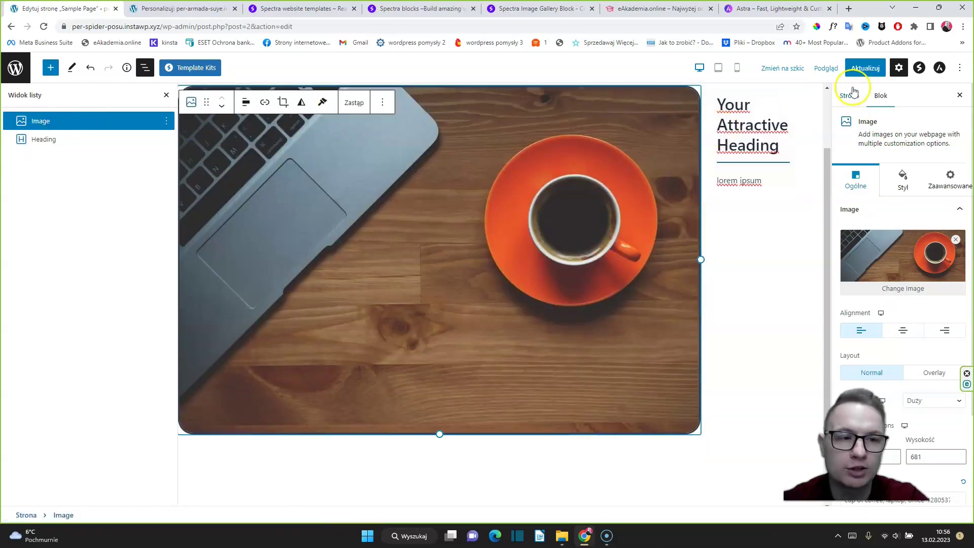
Update Sample Page and preview it in a new tab to check the order of its blocks
{"action": "left_click", "coordinate": [855, 68]}
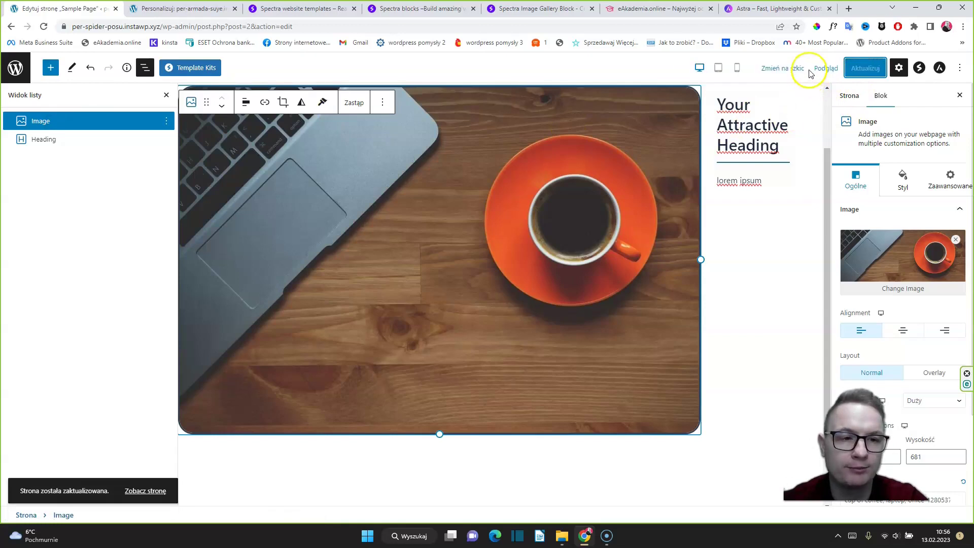
{"action": "left_click", "coordinate": [825, 68]}
{"action": "left_click", "coordinate": [756, 161]}
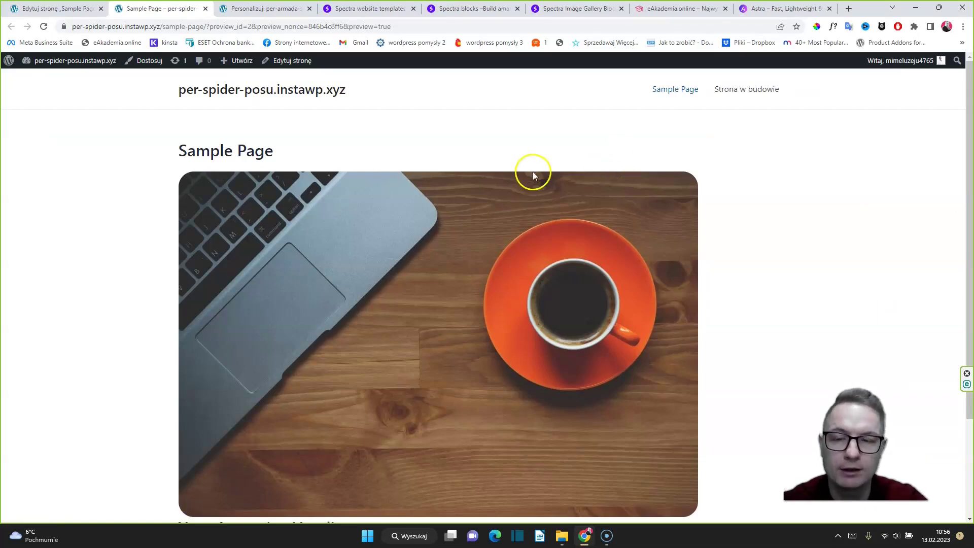
{"action": "scroll", "coordinate": [401, 226], "scroll_direction": "down", "scroll_amount": 1}
{"action": "scroll", "coordinate": [401, 226], "scroll_direction": "up", "scroll_amount": 1}
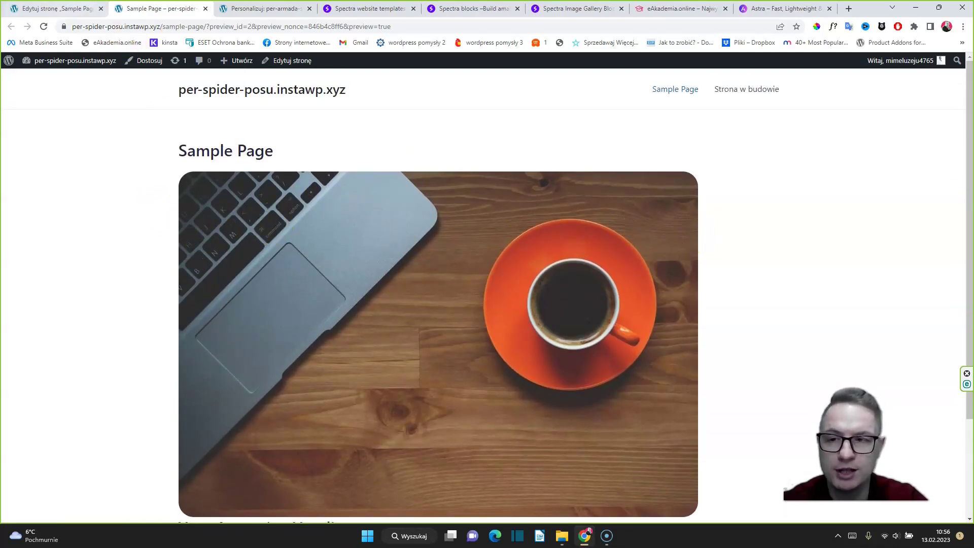
Return to the Sample Page editor and open Astra Settings to view the page's Content Layout options
{"action": "left_click", "coordinate": [66, 8]}
{"action": "left_click", "coordinate": [767, 242]}
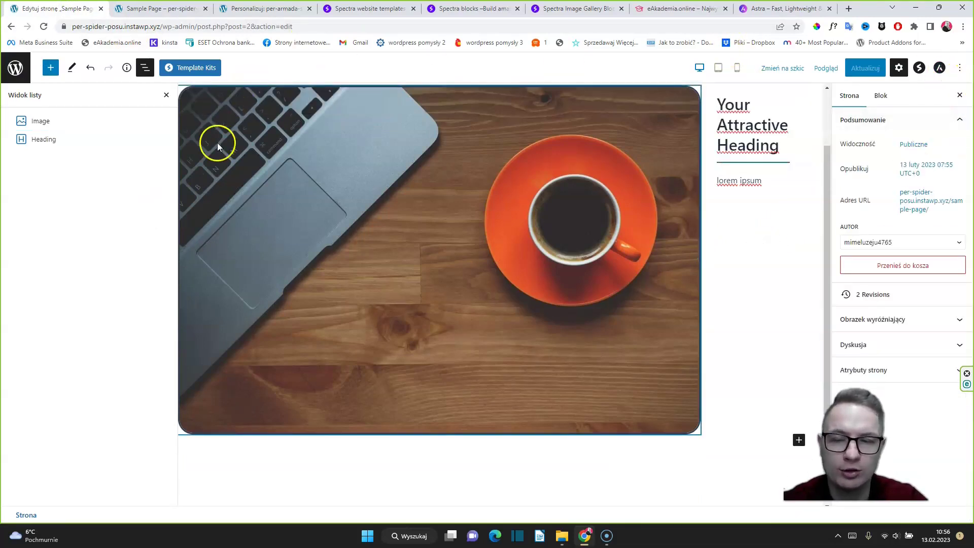
{"action": "left_click", "coordinate": [938, 68]}
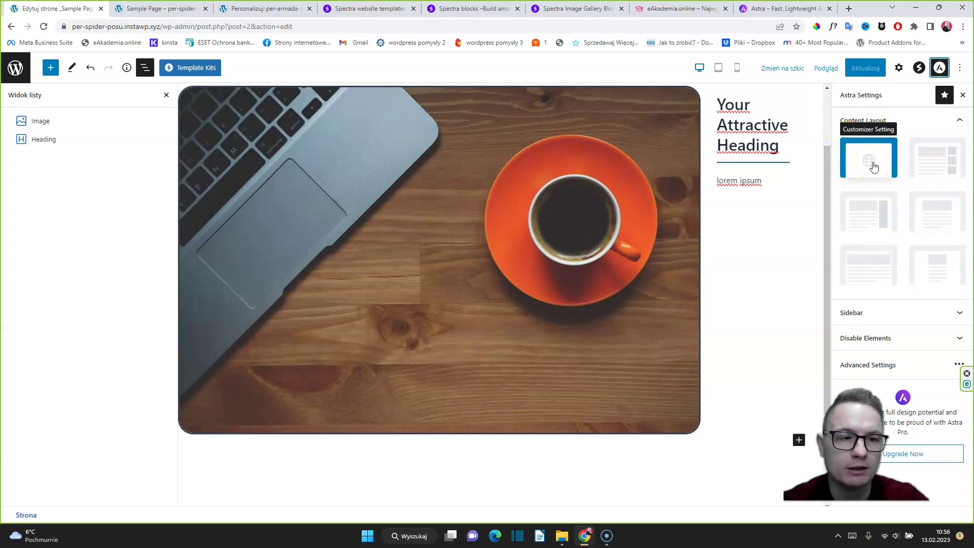
Open the theme's global Container settings in the Astra customizer to examine the container layouts and widths
{"action": "left_click", "coordinate": [266, 8]}
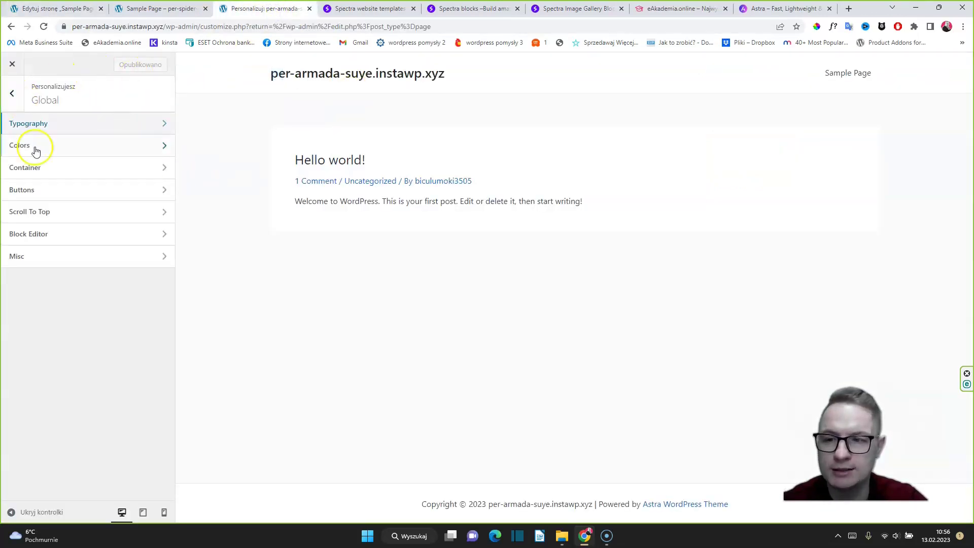
{"action": "left_click", "coordinate": [11, 95]}
{"action": "left_click", "coordinate": [32, 190]}
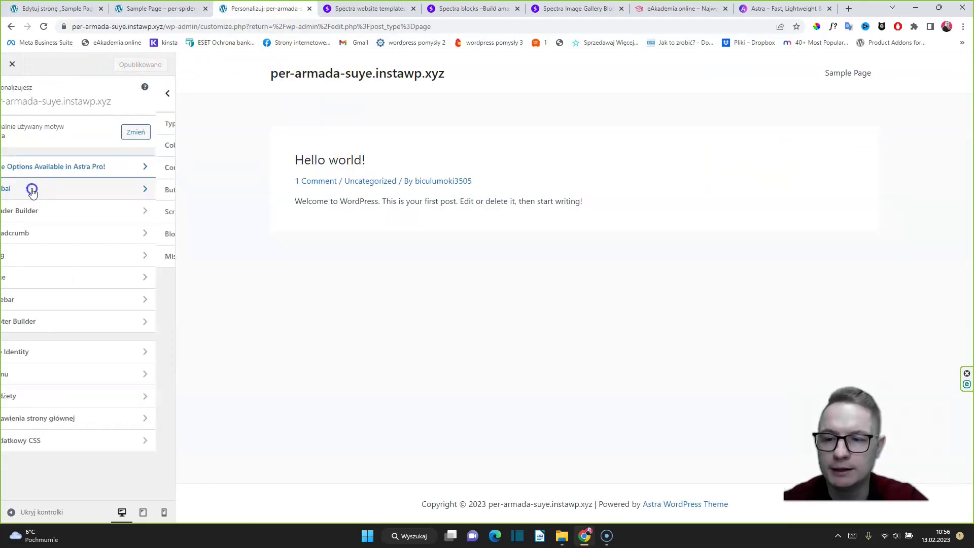
{"action": "left_click", "coordinate": [34, 167]}
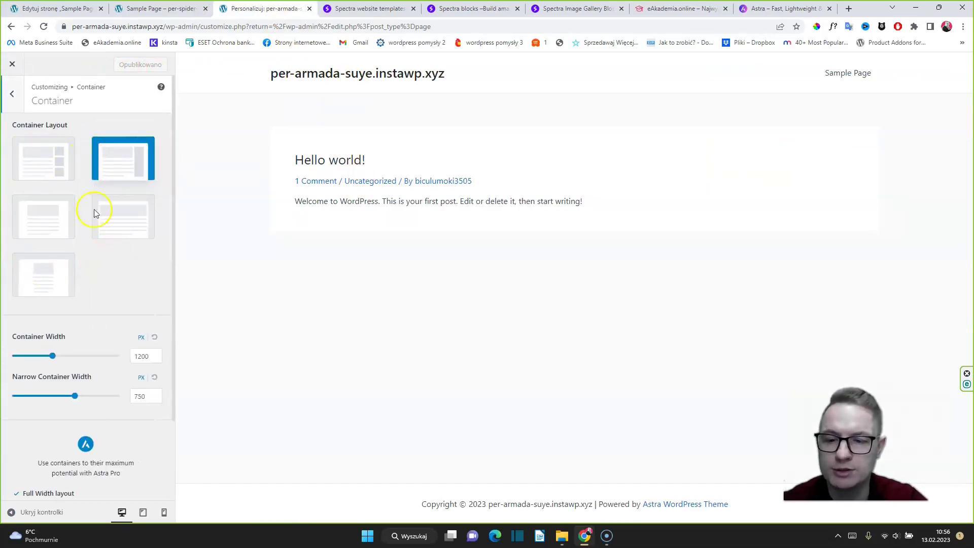
Go back to the Sample Page editor, move the Image block back below the Heading block, and close the list view
{"action": "left_click", "coordinate": [28, 9]}
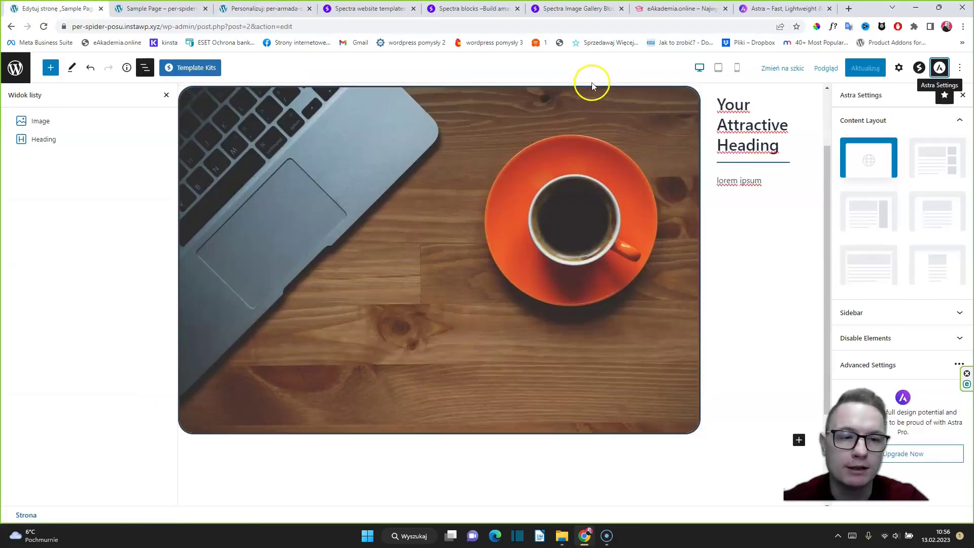
{"action": "left_click_drag", "start_coordinate": [66, 120], "coordinate": [65, 147]}
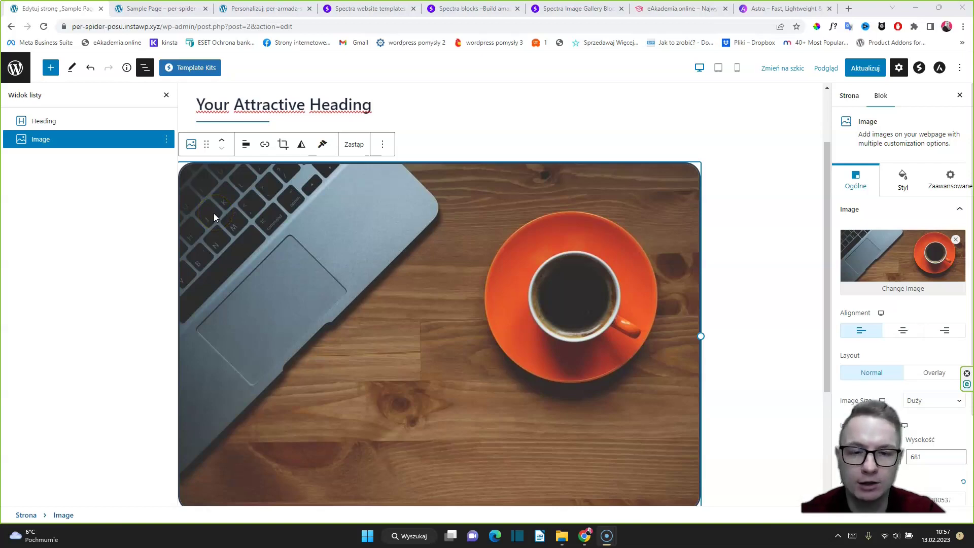
{"action": "left_click", "coordinate": [166, 96]}
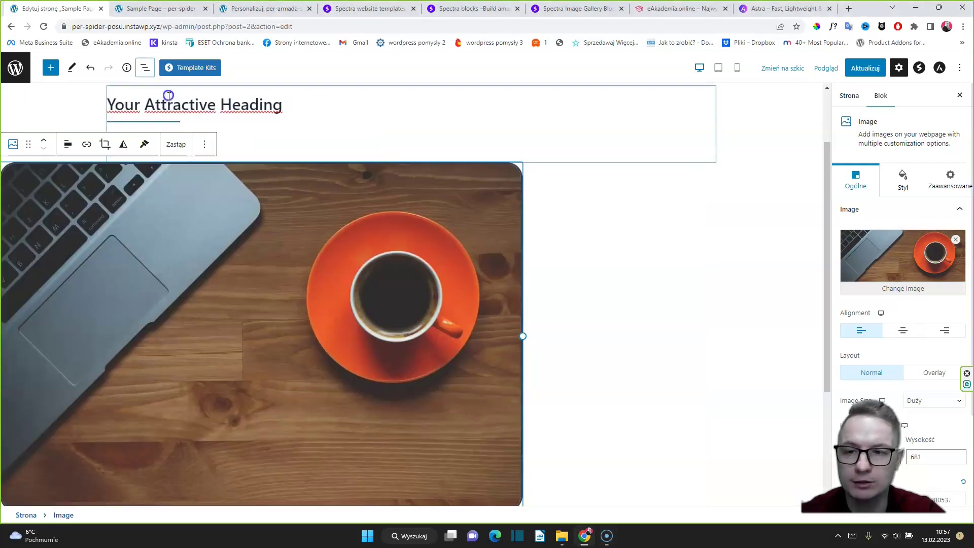
{"action": "left_click", "coordinate": [108, 85]}
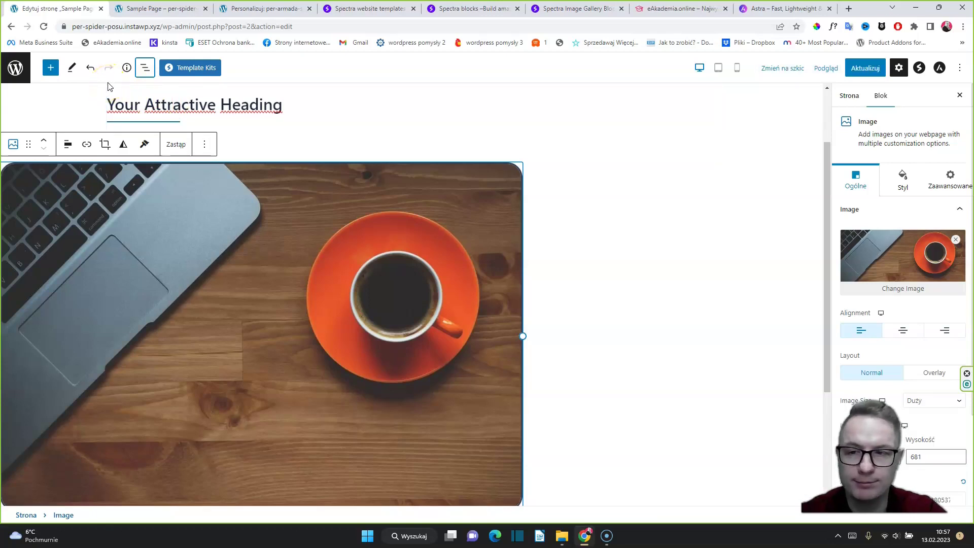
{"action": "left_click", "coordinate": [87, 92]}
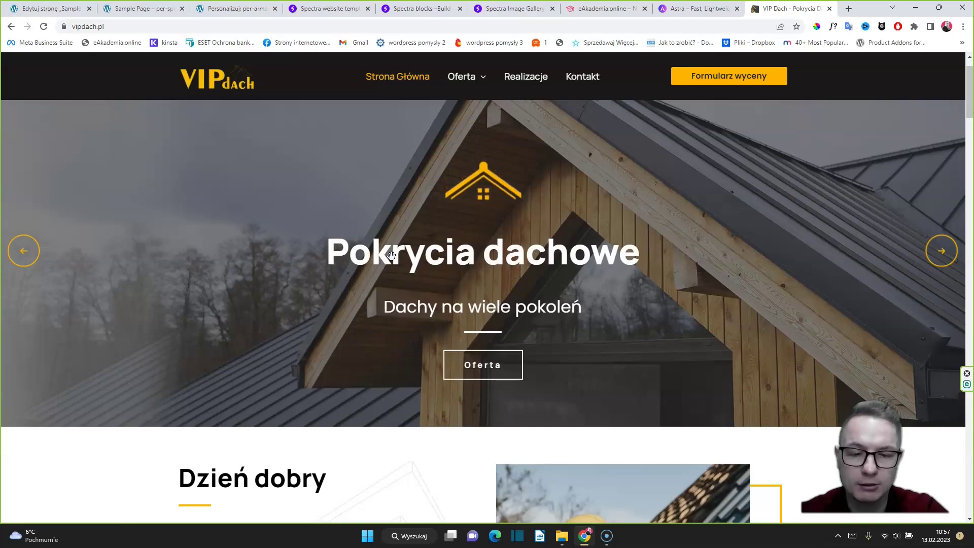
Examine how the VIP Dach homepage sections combine headings, separators, descriptions, images and buttons, from the welcome text to the "Dlaczego my?" cards
{"action": "scroll", "coordinate": [472, 276], "scroll_direction": "down", "scroll_amount": 6}
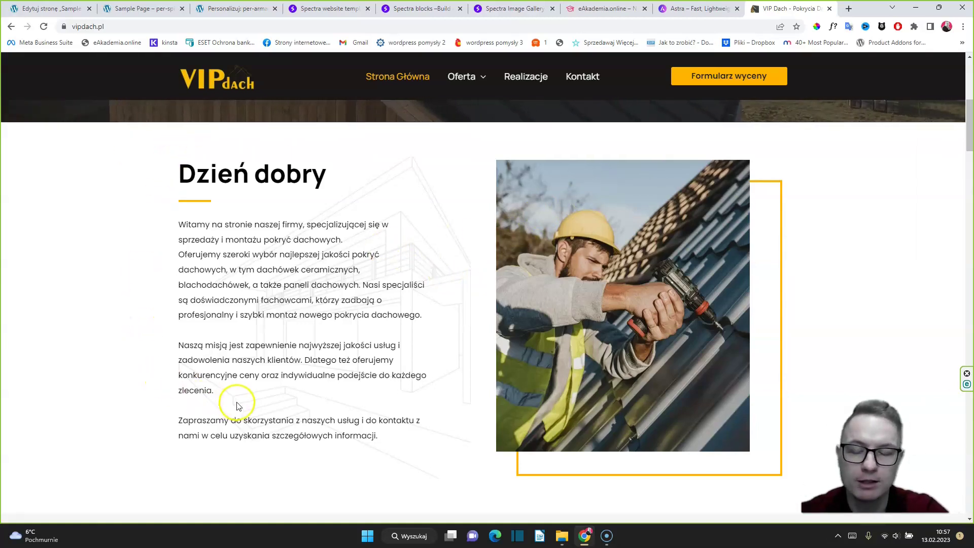
{"action": "left_click_drag", "start_coordinate": [175, 184], "coordinate": [333, 189]}
{"action": "left_click_drag", "start_coordinate": [220, 239], "coordinate": [384, 453]}
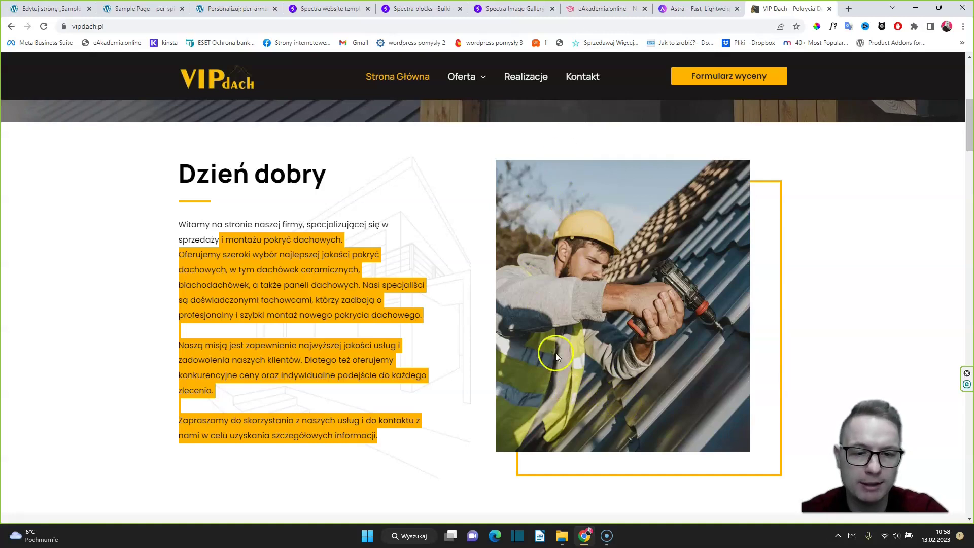
{"action": "scroll", "coordinate": [607, 265], "scroll_direction": "down", "scroll_amount": 5}
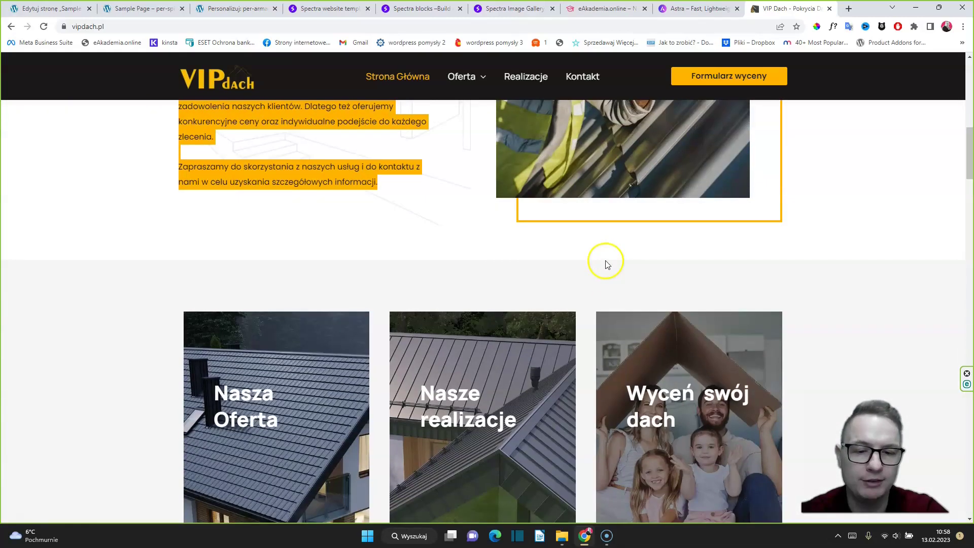
{"action": "scroll", "coordinate": [607, 264], "scroll_direction": "down", "scroll_amount": 1}
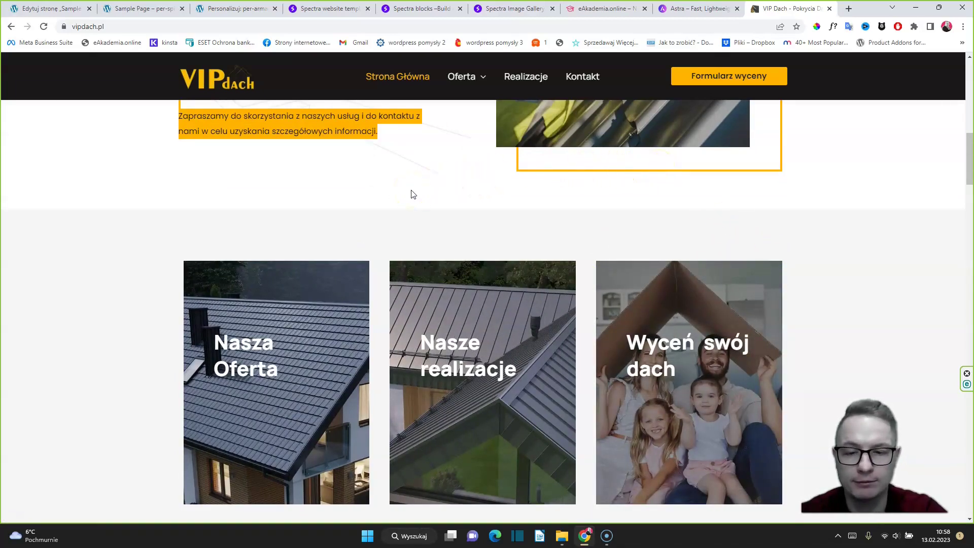
{"action": "scroll", "coordinate": [461, 309], "scroll_direction": "down", "scroll_amount": 8}
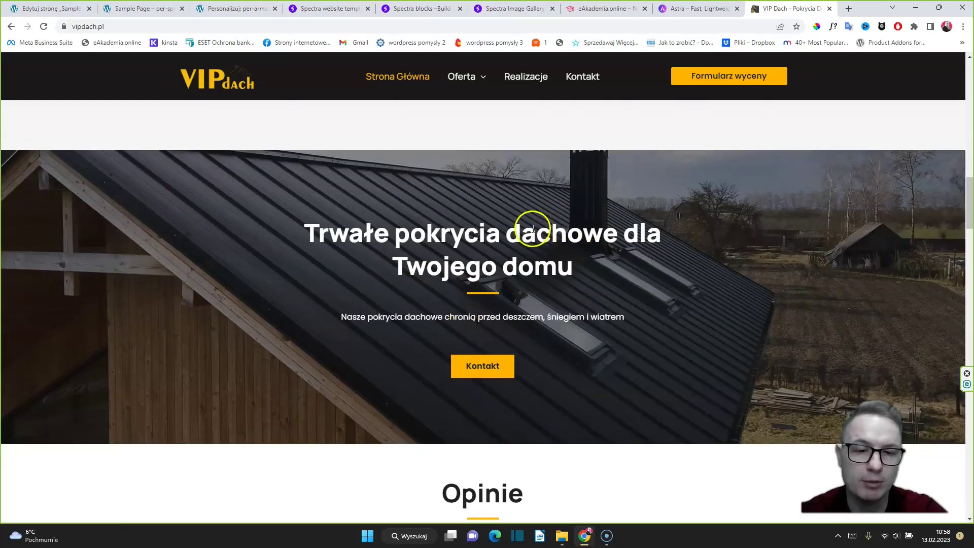
{"action": "left_click_drag", "start_coordinate": [516, 236], "coordinate": [426, 330]}
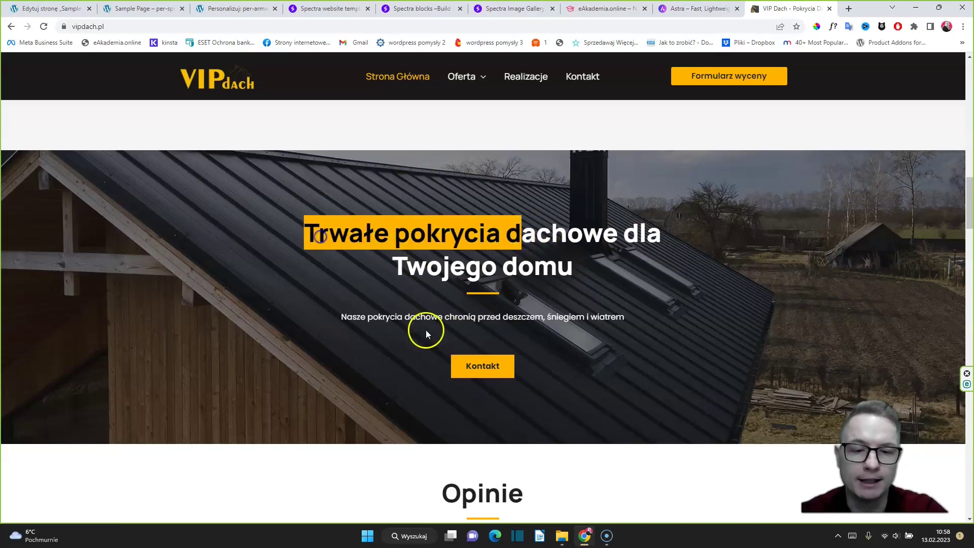
{"action": "left_click_drag", "start_coordinate": [312, 303], "coordinate": [446, 334]}
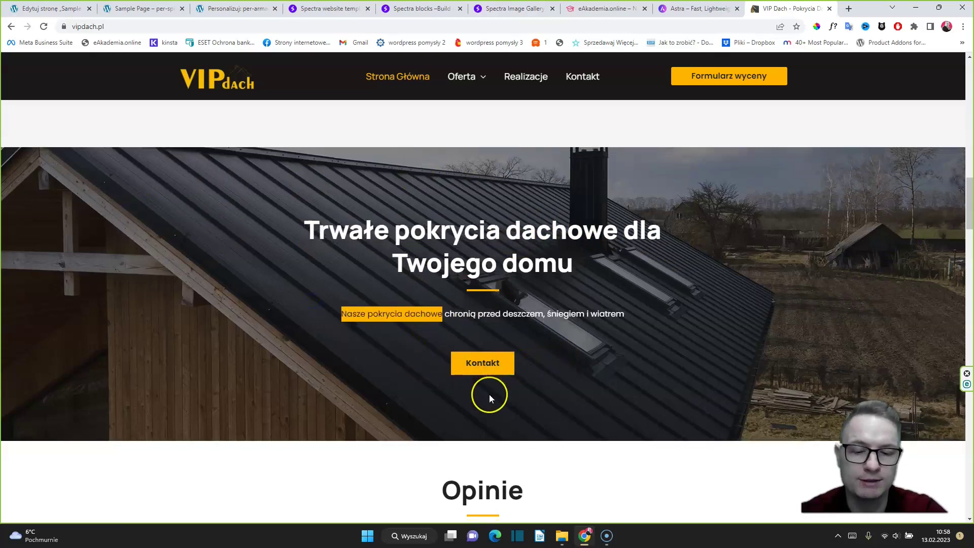
{"action": "scroll", "coordinate": [488, 394], "scroll_direction": "down", "scroll_amount": 7}
{"action": "scroll", "coordinate": [491, 399], "scroll_direction": "down", "scroll_amount": 5}
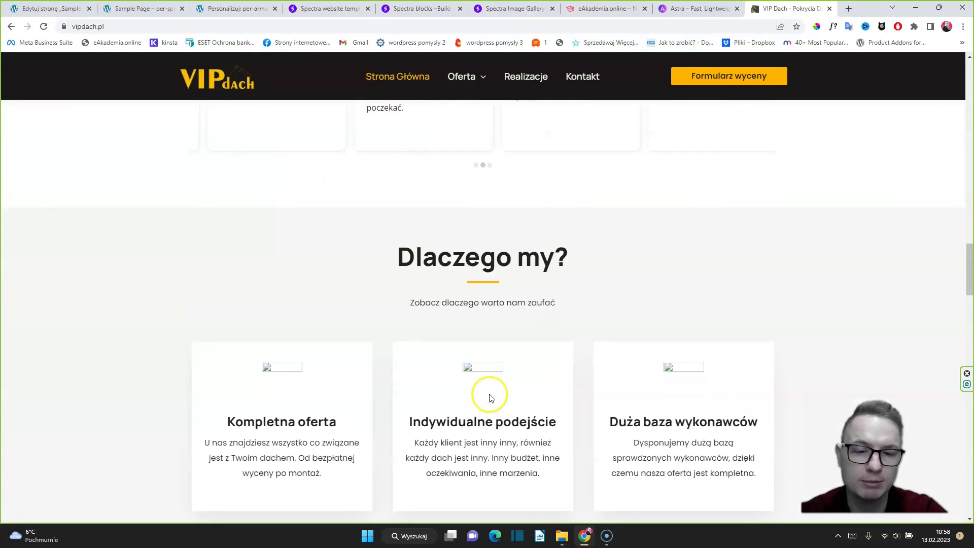
{"action": "scroll", "coordinate": [491, 395], "scroll_direction": "down", "scroll_amount": 2}
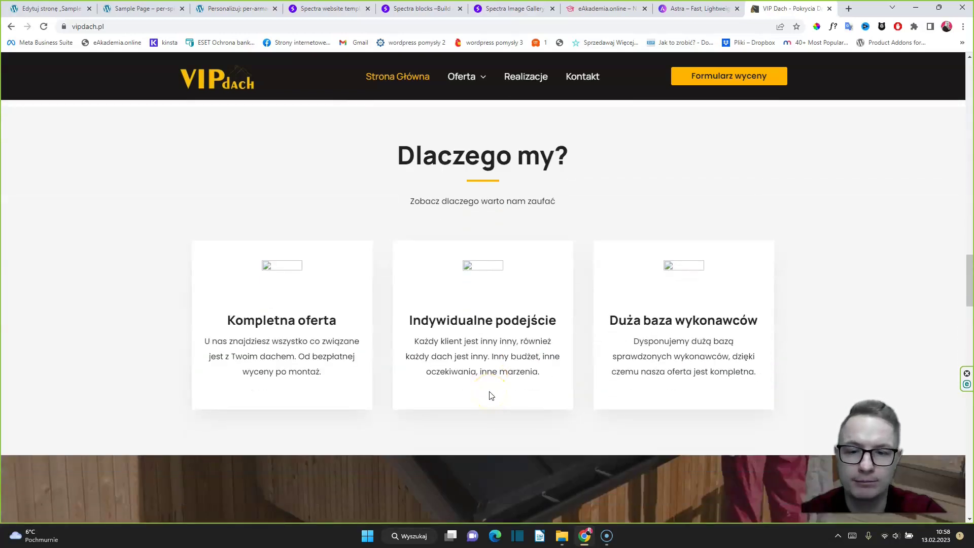
Return to the Sample Page editor and delete both the Heading and Image blocks using the list view
{"action": "key", "text": "ctrl+1"}
{"action": "scroll", "coordinate": [498, 298], "scroll_direction": "down", "scroll_amount": 4}
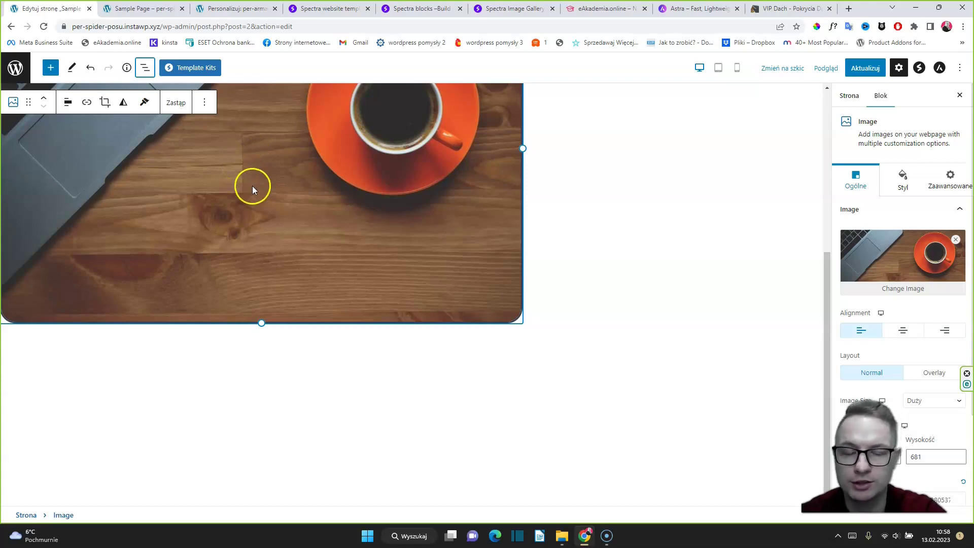
{"action": "scroll", "coordinate": [498, 220], "scroll_direction": "up", "scroll_amount": 5}
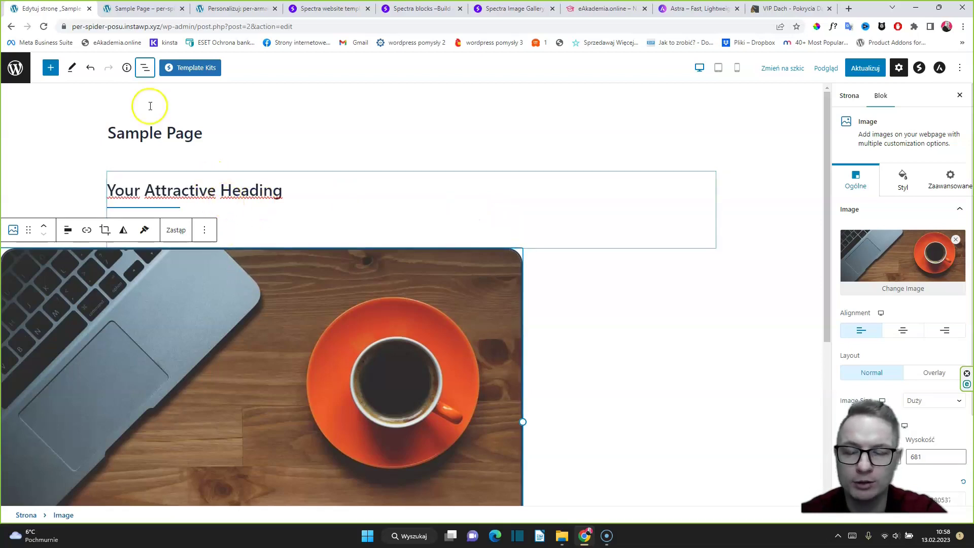
{"action": "left_click", "coordinate": [144, 68]}
{"action": "left_click", "coordinate": [166, 119]}
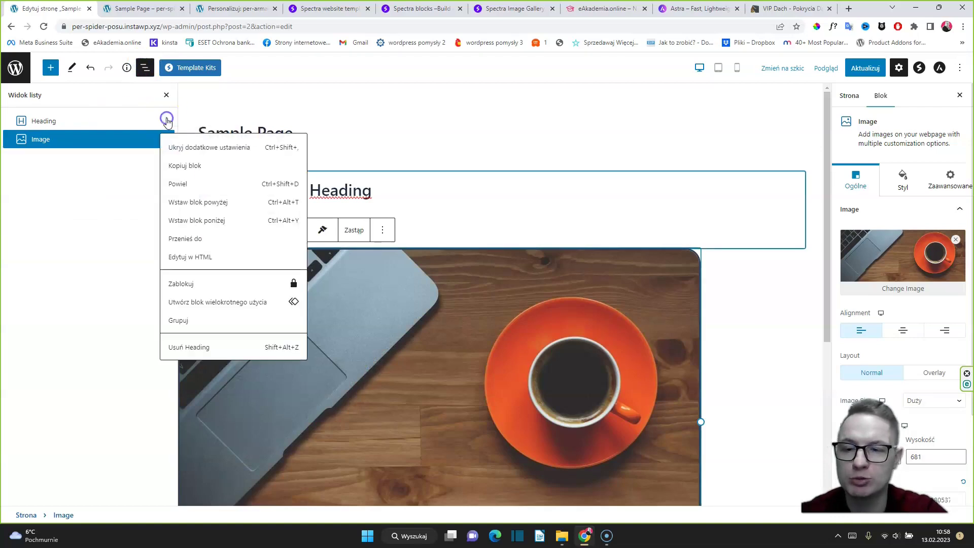
{"action": "left_click", "coordinate": [200, 347]}
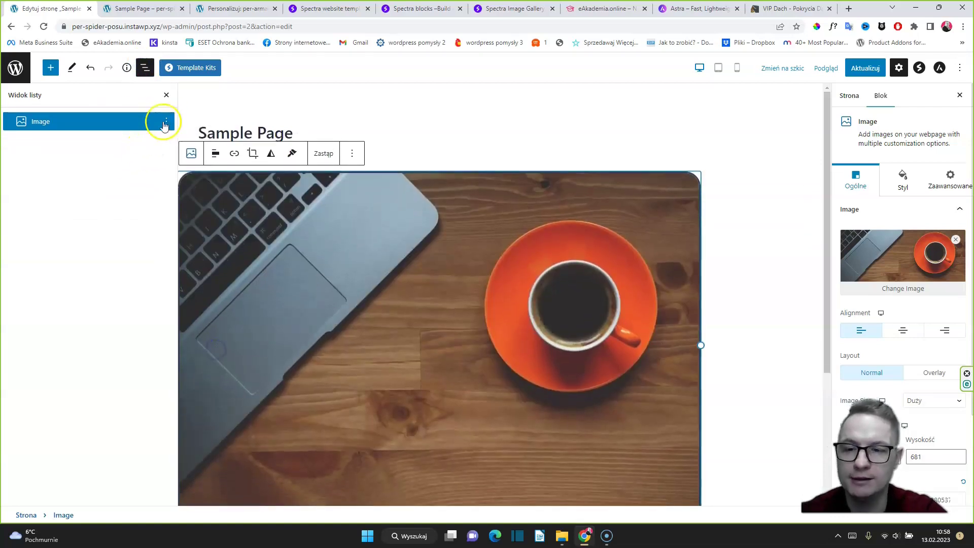
{"action": "left_click", "coordinate": [166, 122]}
{"action": "left_click", "coordinate": [200, 330]}
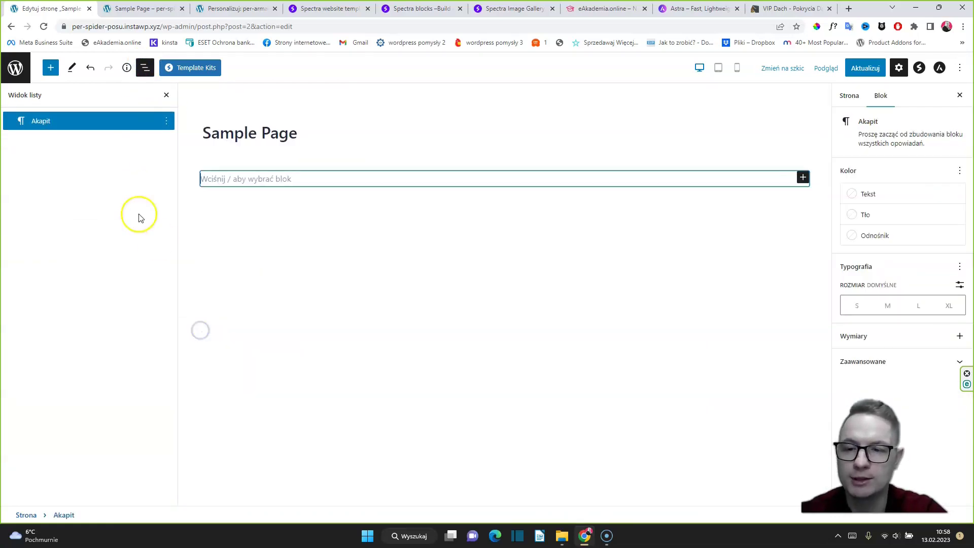
Add a Spectra Container block to the empty page and choose the layout with two equal columns
{"action": "left_click", "coordinate": [167, 122]}
{"action": "left_click", "coordinate": [192, 329]}
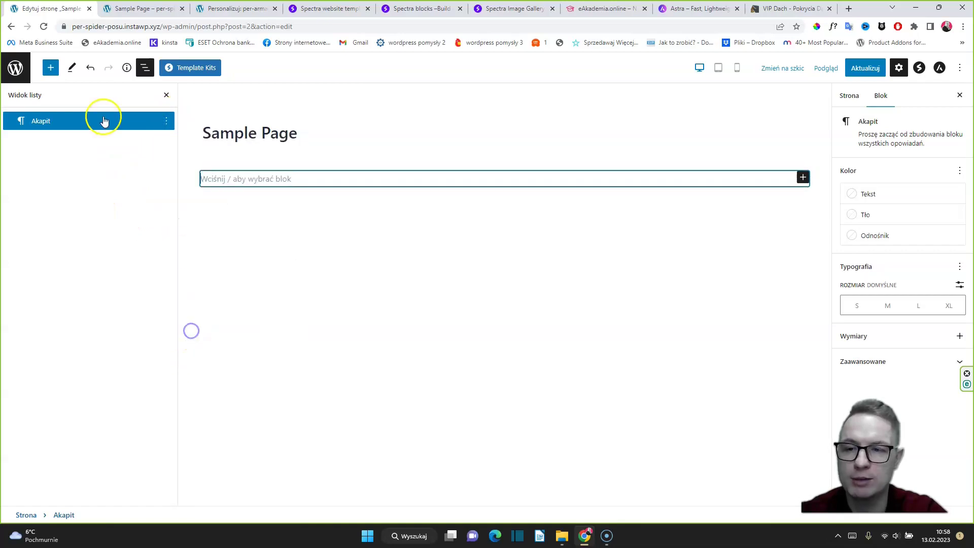
{"action": "left_click", "coordinate": [50, 70]}
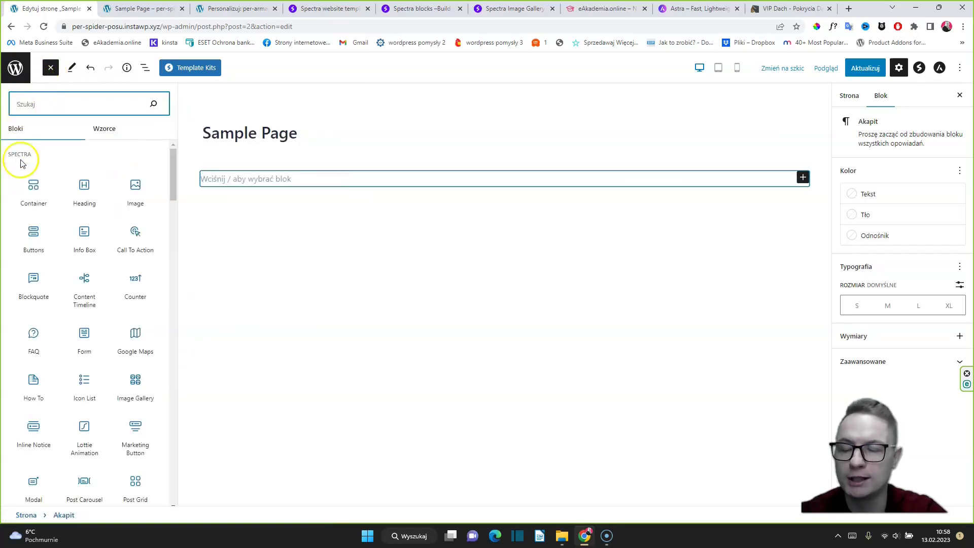
{"action": "mouse_move", "coordinate": [27, 174]}
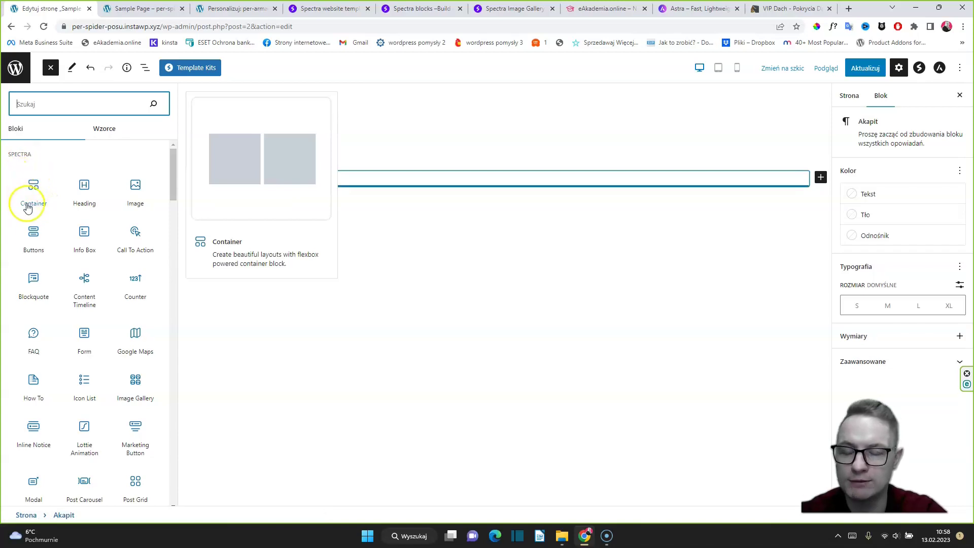
{"action": "left_click", "coordinate": [31, 189]}
{"action": "mouse_move", "coordinate": [87, 189]}
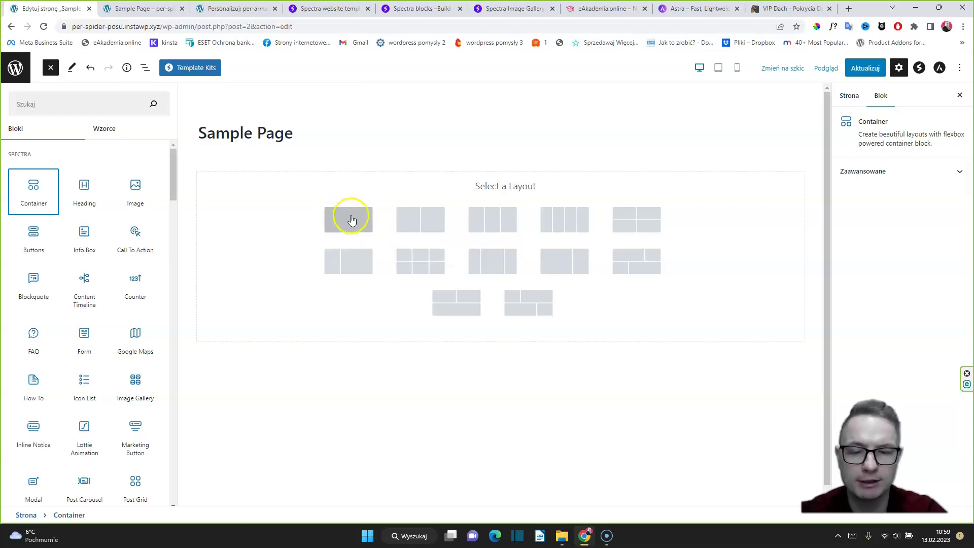
{"action": "left_click", "coordinate": [427, 219]}
{"action": "left_click", "coordinate": [306, 217]}
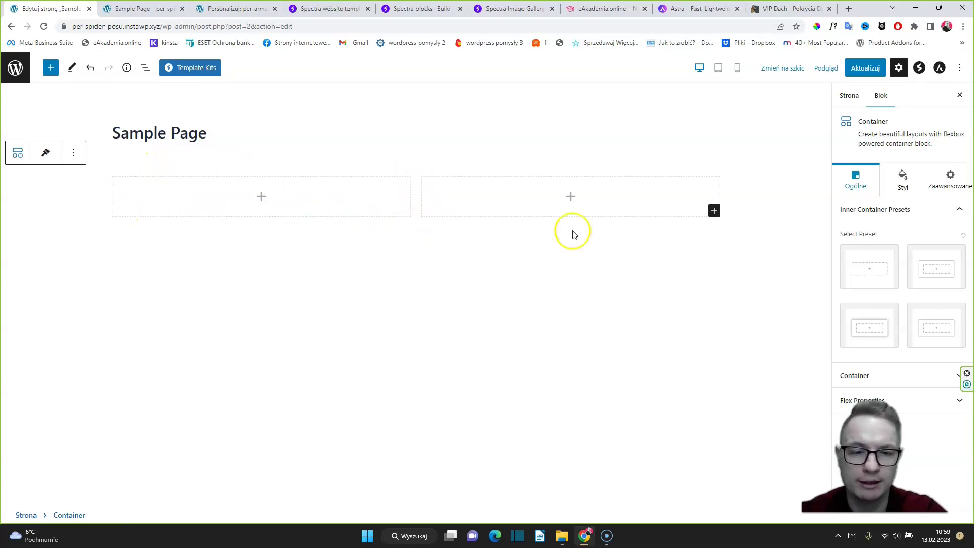
Examine the container's nested structure in the list view, selecting each of the two inner containers in turn
{"action": "left_click", "coordinate": [259, 198]}
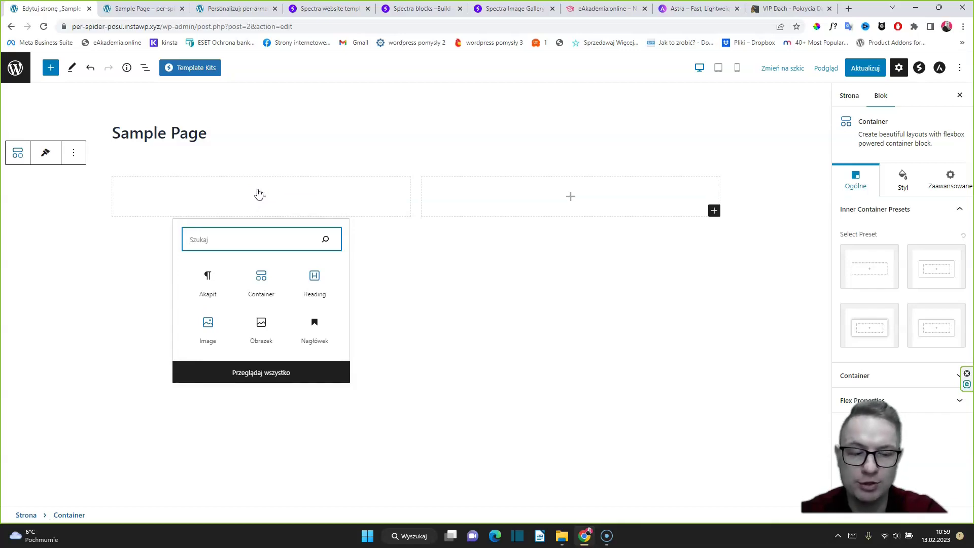
{"action": "left_click", "coordinate": [146, 70]}
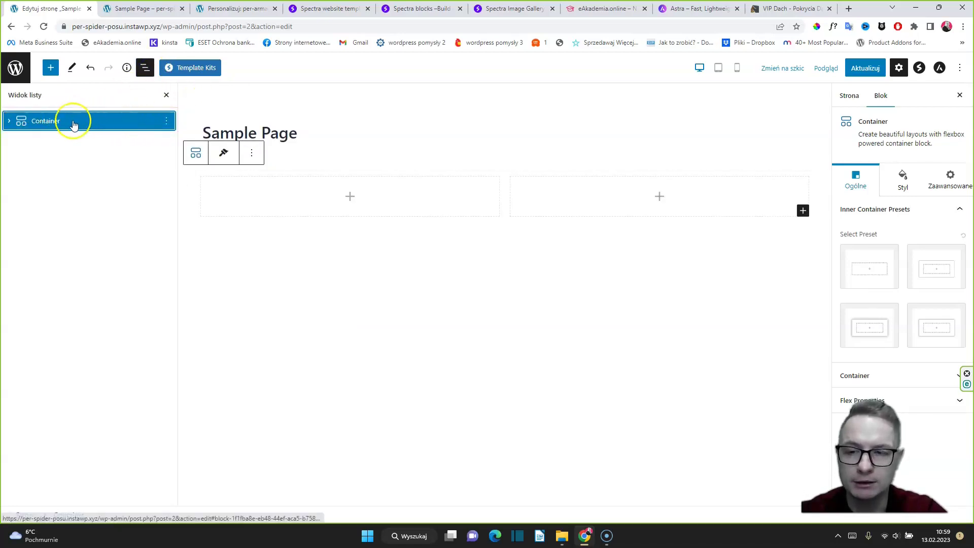
{"action": "left_click", "coordinate": [9, 122]}
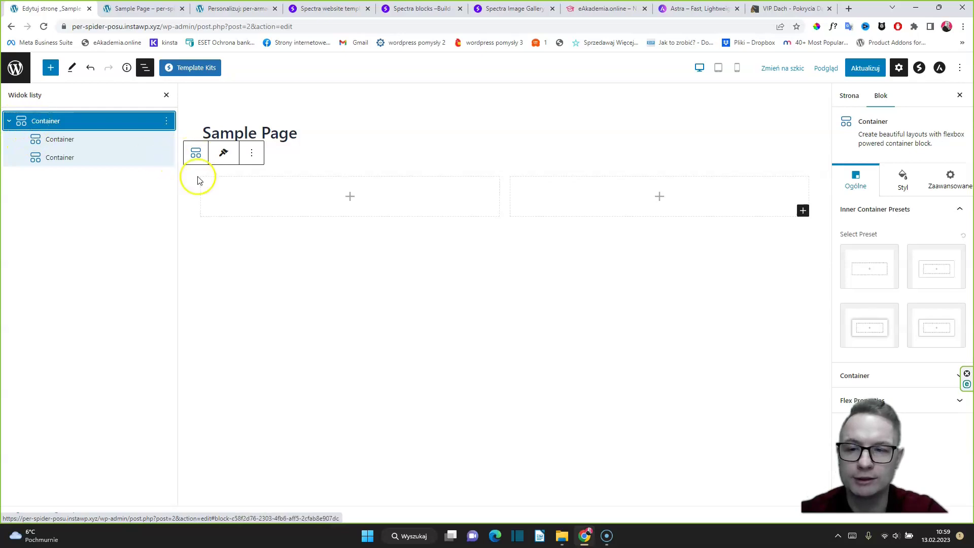
{"action": "left_click", "coordinate": [60, 140]}
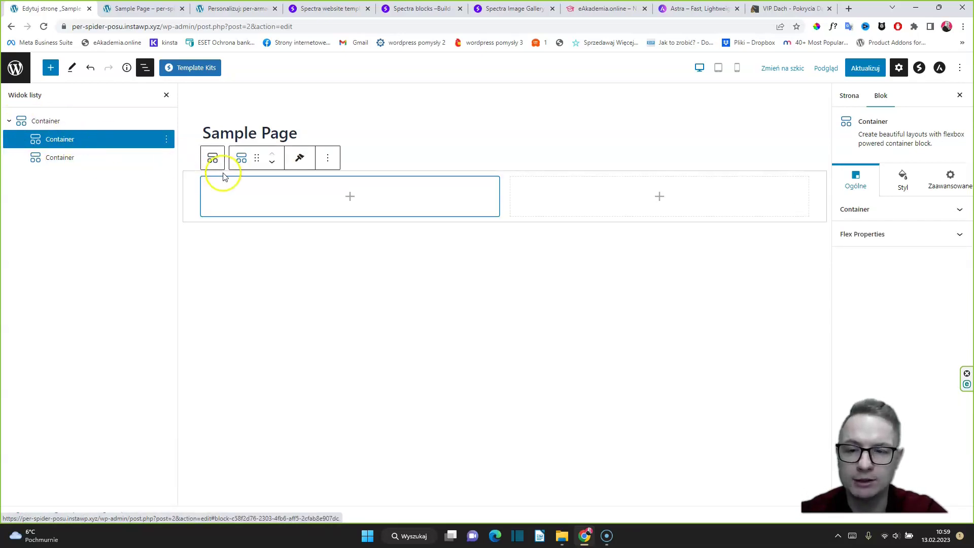
{"action": "left_click", "coordinate": [62, 159]}
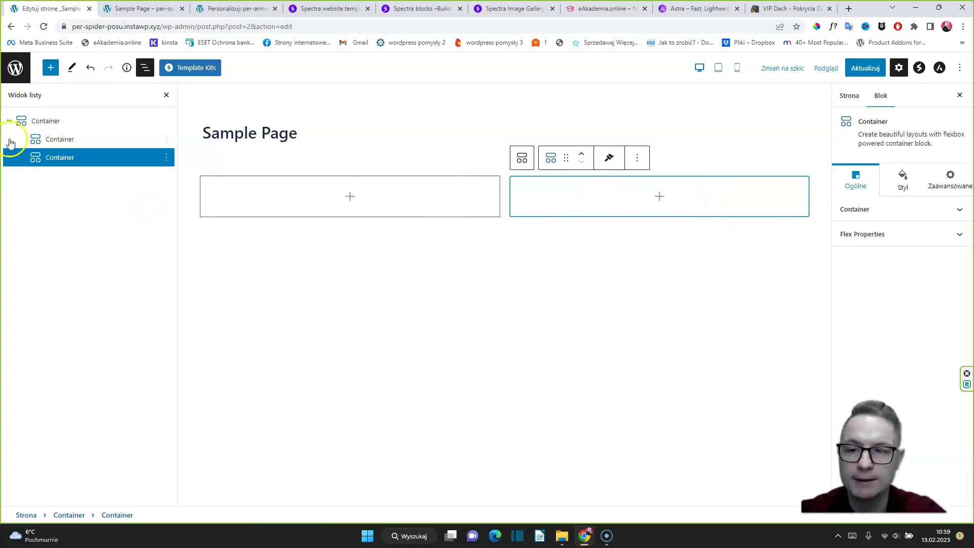
{"action": "left_click", "coordinate": [45, 138]}
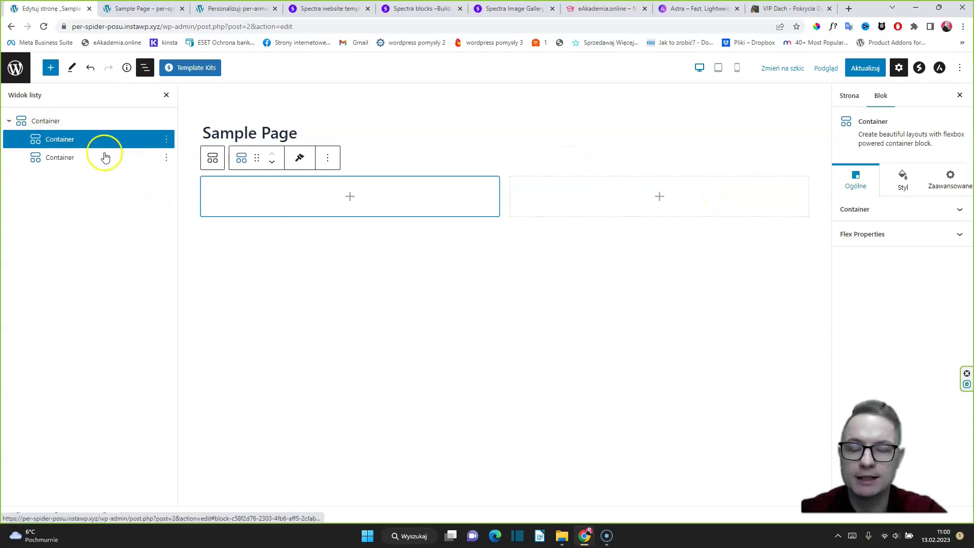
Insert an Obrazek block in the first inner container and fill it with cup-of-coffee-laptop-office-1280537.jpg from the media library
{"action": "left_click", "coordinate": [349, 199]}
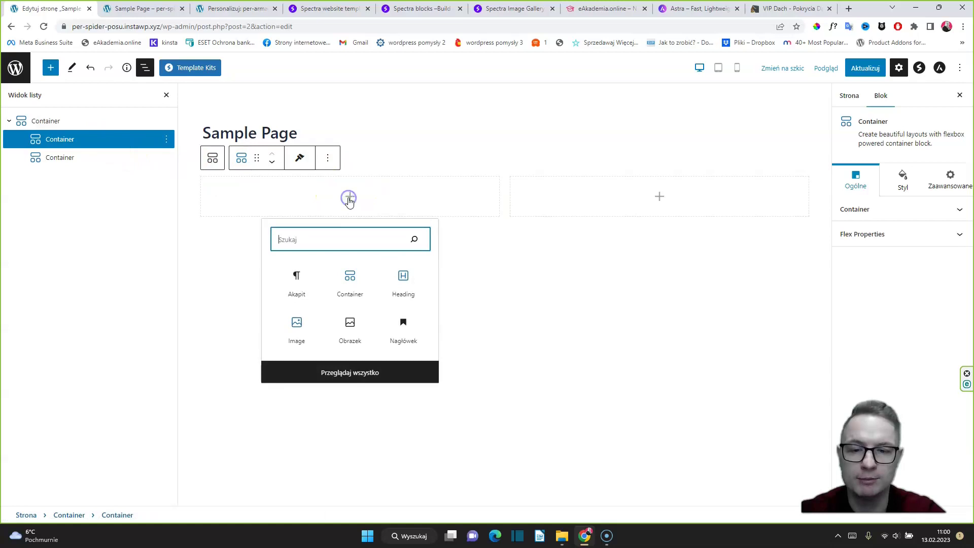
{"action": "left_click", "coordinate": [339, 326]}
{"action": "left_click", "coordinate": [275, 251]}
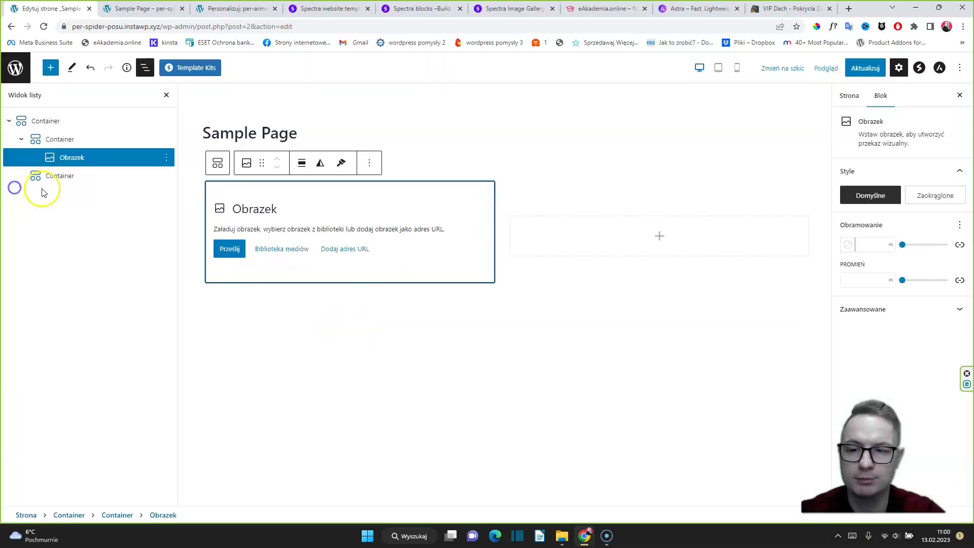
{"action": "left_click", "coordinate": [289, 245]}
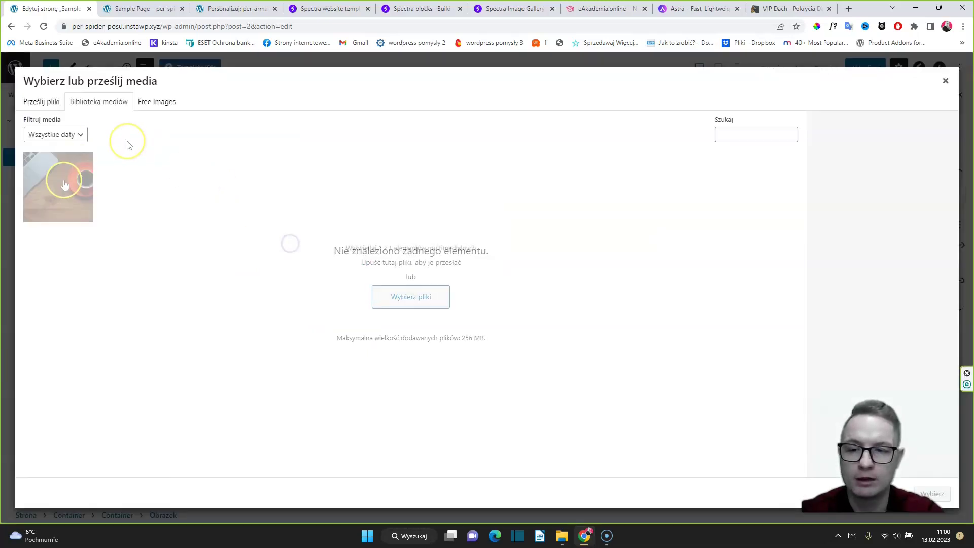
{"action": "left_click", "coordinate": [65, 184]}
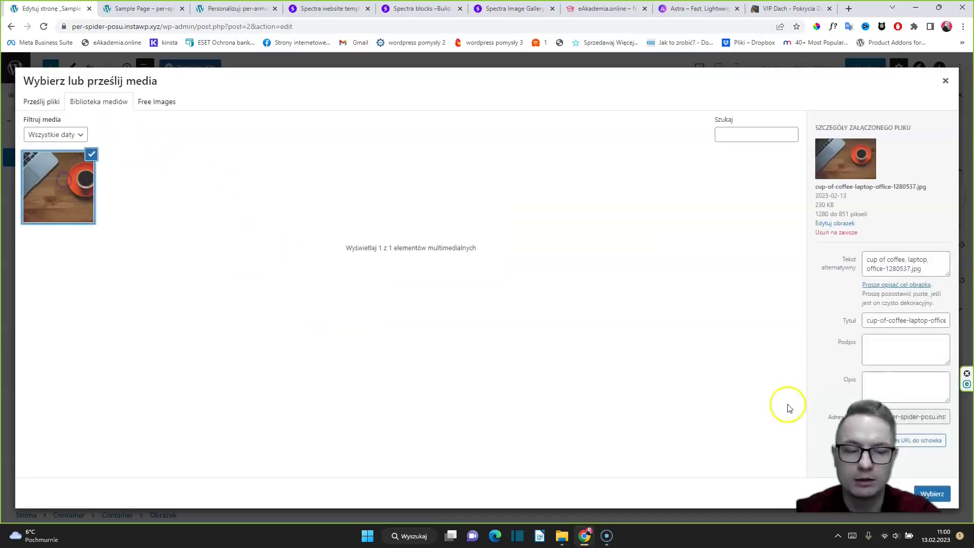
{"action": "left_click", "coordinate": [932, 494]}
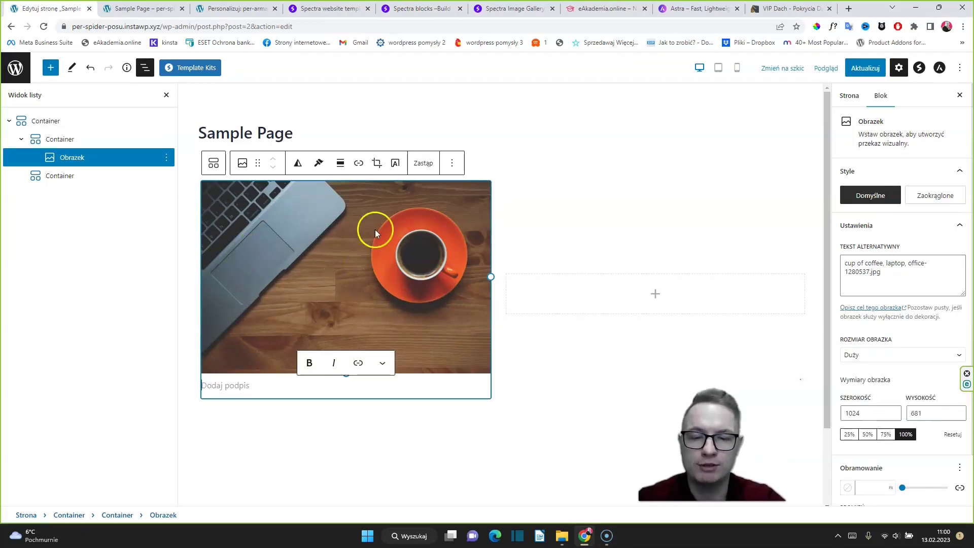
{"action": "left_click", "coordinate": [22, 141]}
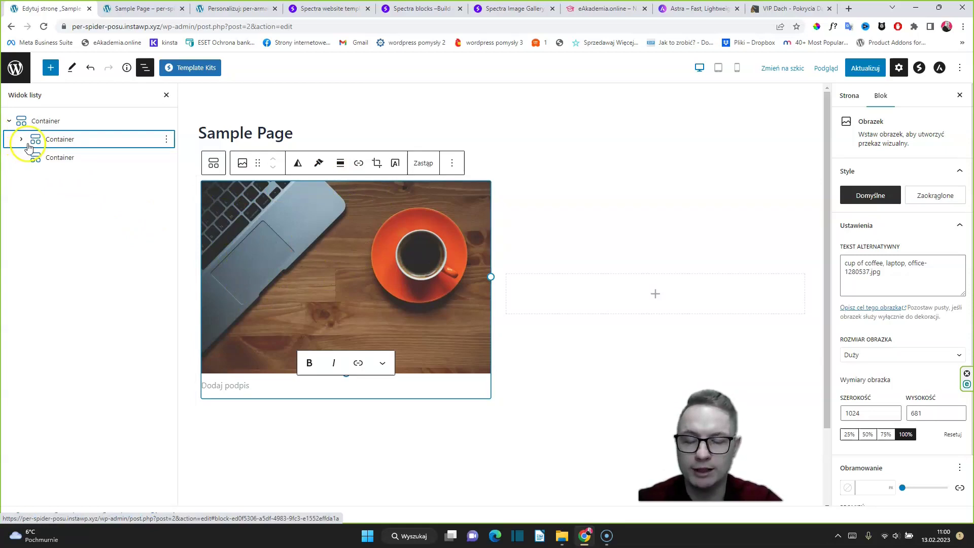
{"action": "left_click", "coordinate": [21, 140]}
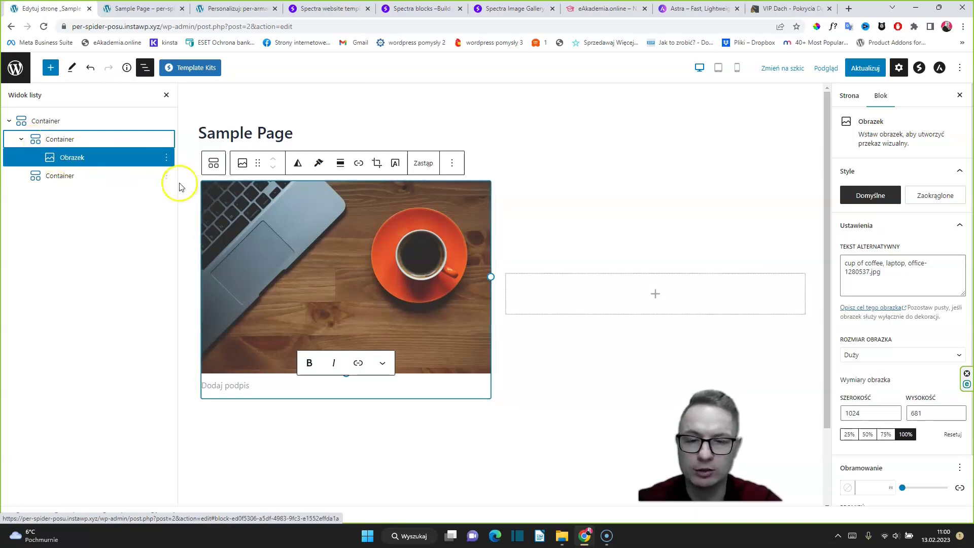
Insert a Spectra Heading block in the second inner container, beside the image
{"action": "left_click", "coordinate": [47, 176]}
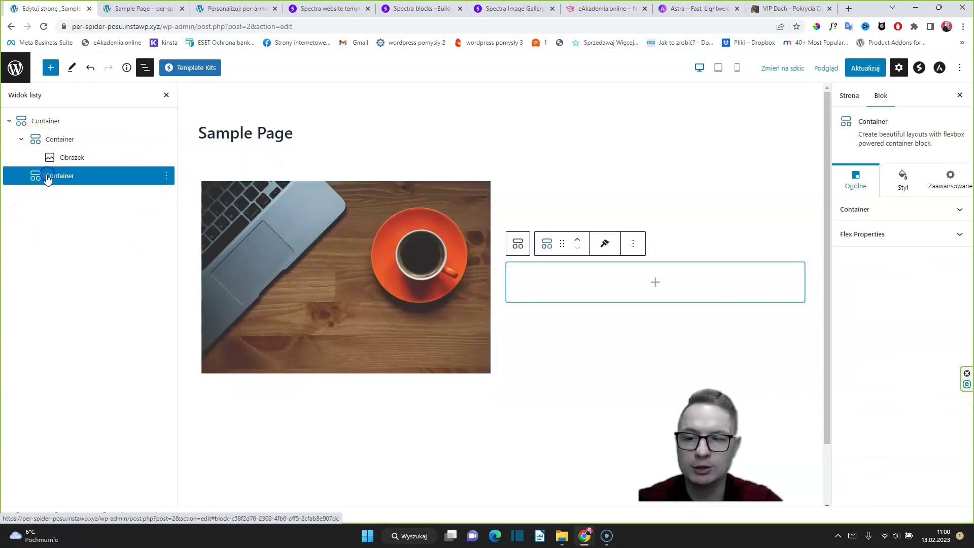
{"action": "left_click", "coordinate": [655, 282]}
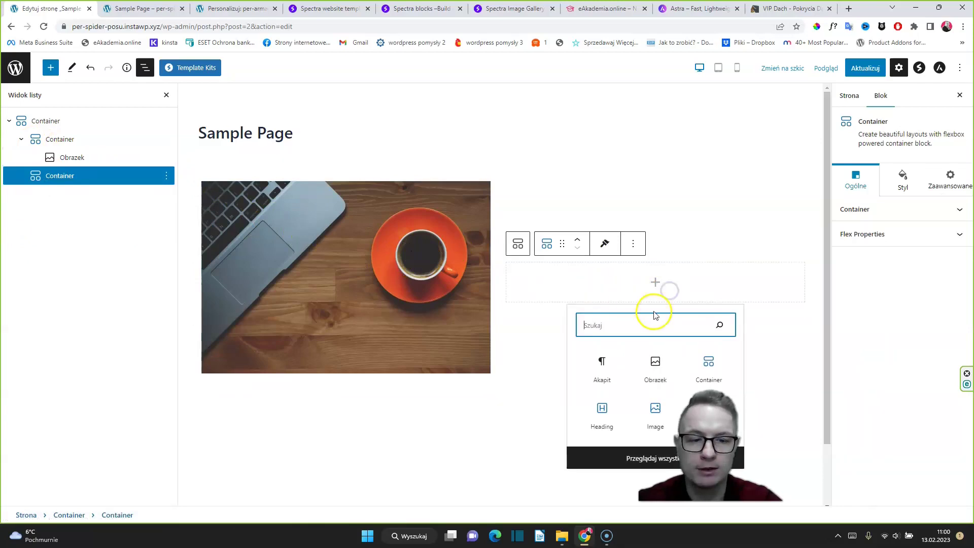
{"action": "left_click", "coordinate": [602, 412]}
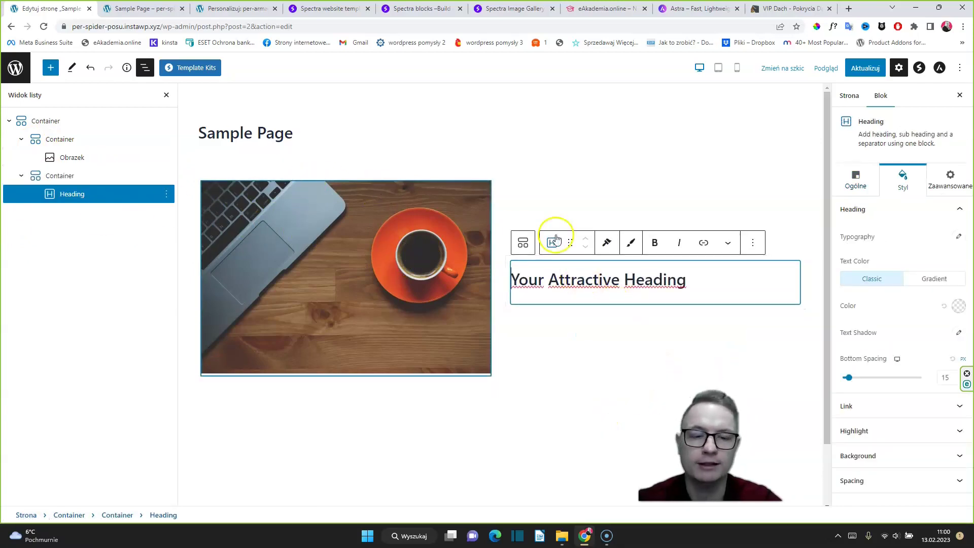
{"action": "left_click", "coordinate": [632, 279]}
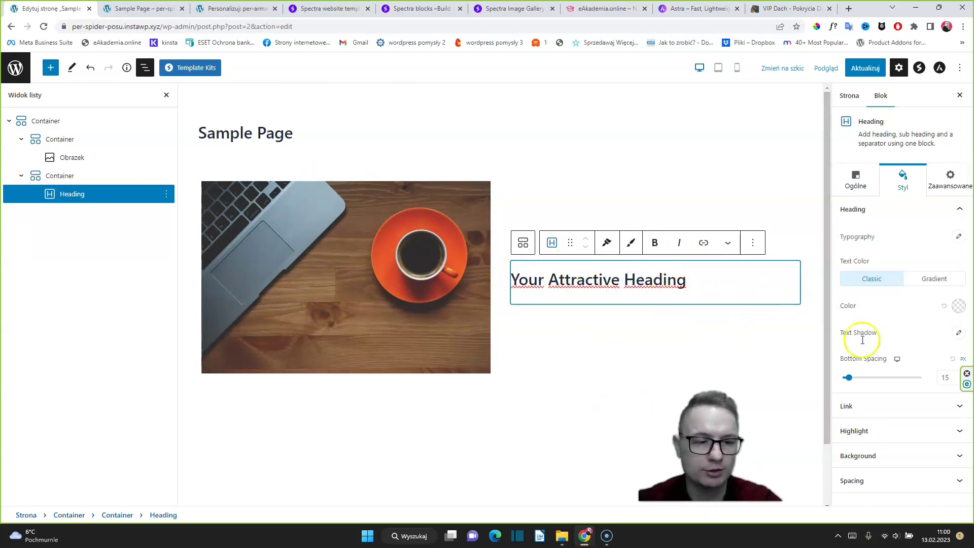
Give the heading a Solid separator and an enabled sub heading containing four lines of "Lorem ipum , lorem ipsum"
{"action": "left_click", "coordinate": [855, 179]}
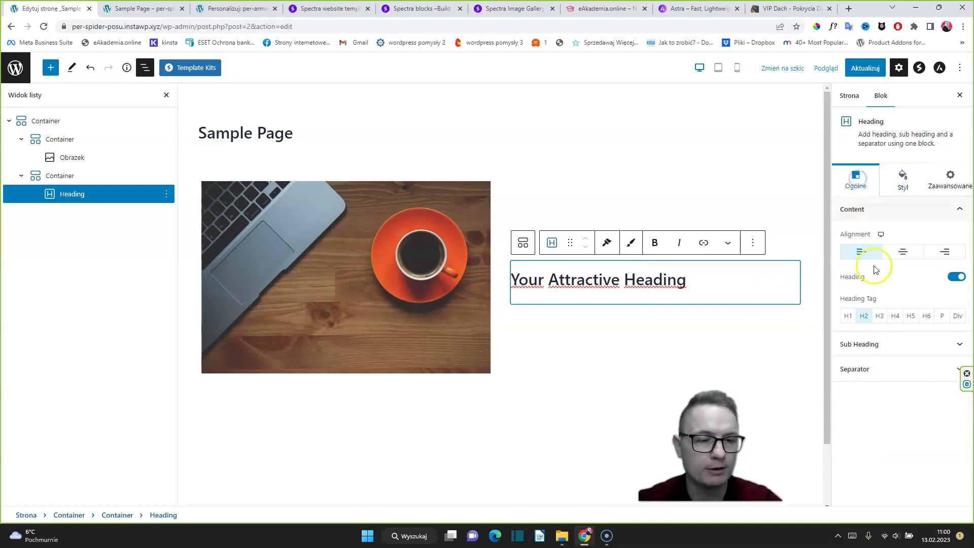
{"action": "left_click", "coordinate": [878, 344]}
{"action": "left_click", "coordinate": [957, 259]}
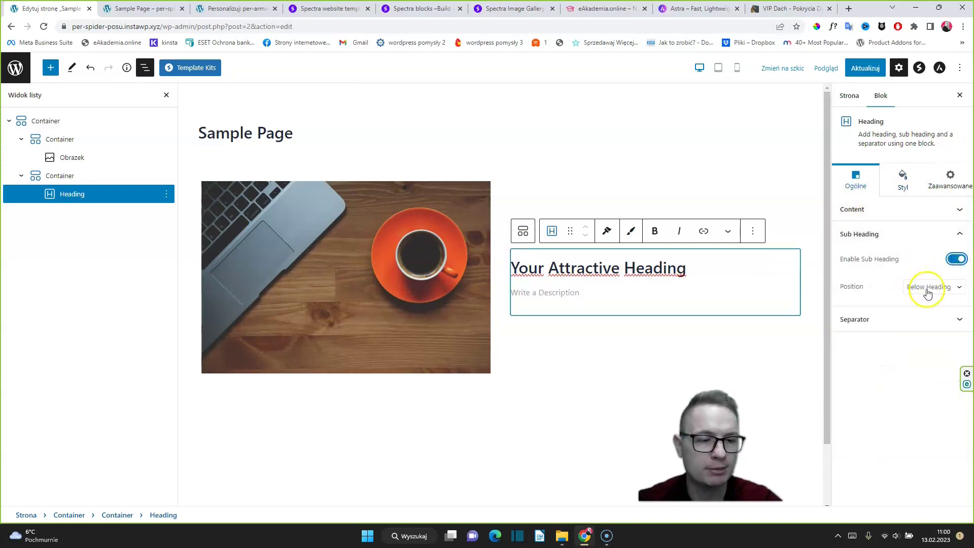
{"action": "left_click", "coordinate": [866, 318]}
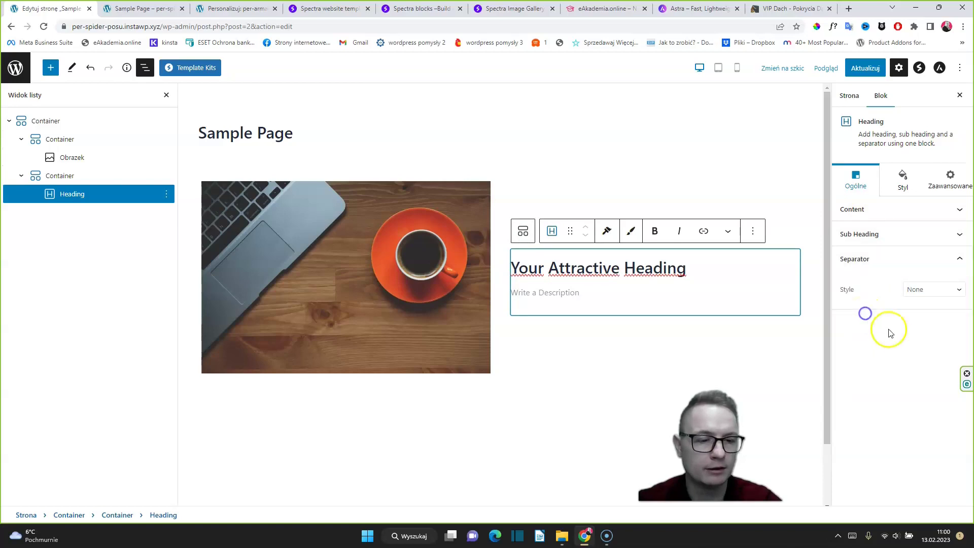
{"action": "left_click", "coordinate": [918, 292]}
{"action": "left_click", "coordinate": [922, 312]}
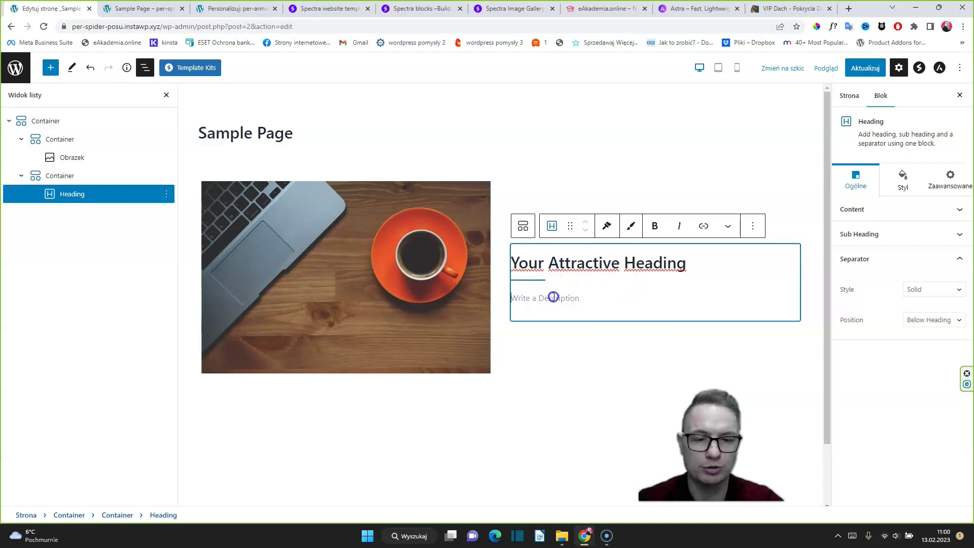
{"action": "type", "text": "Lorem ipum , lorem ipsum Lorem ipum , lorem ipsum Lorem ipum , lorem ipsum Lorem ipum , lorem ipsum"}
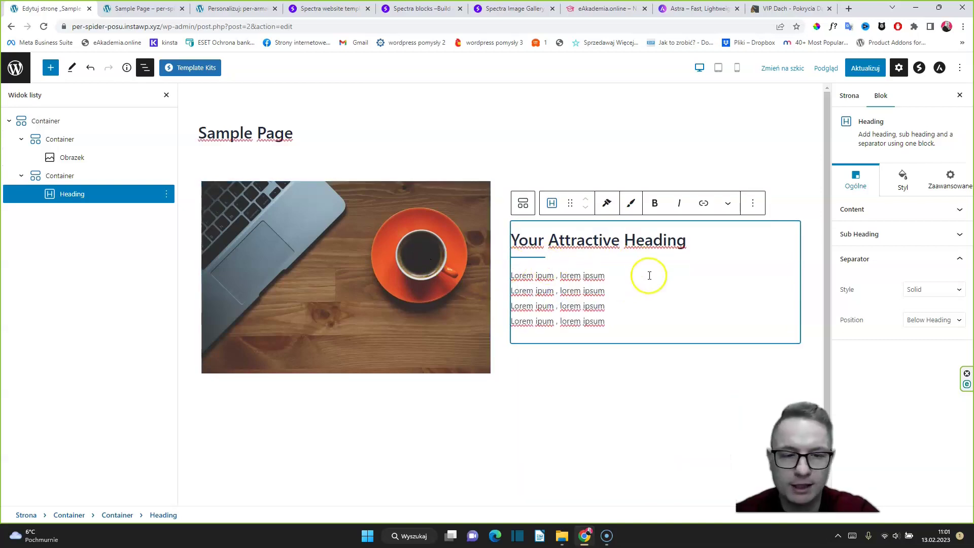
Duplicate the Heading block and move the copy into the first inner container, below the image
{"action": "left_click", "coordinate": [166, 194]}
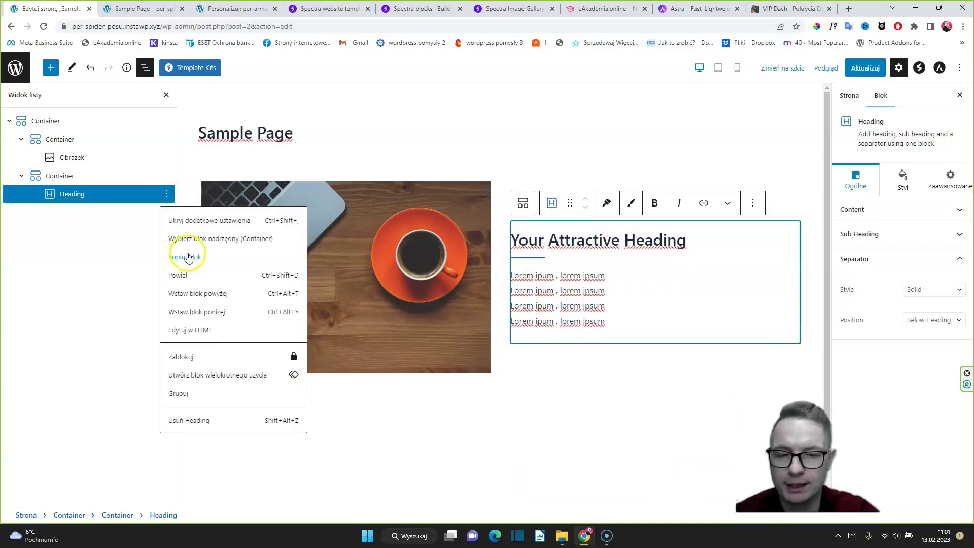
{"action": "left_click", "coordinate": [195, 276]}
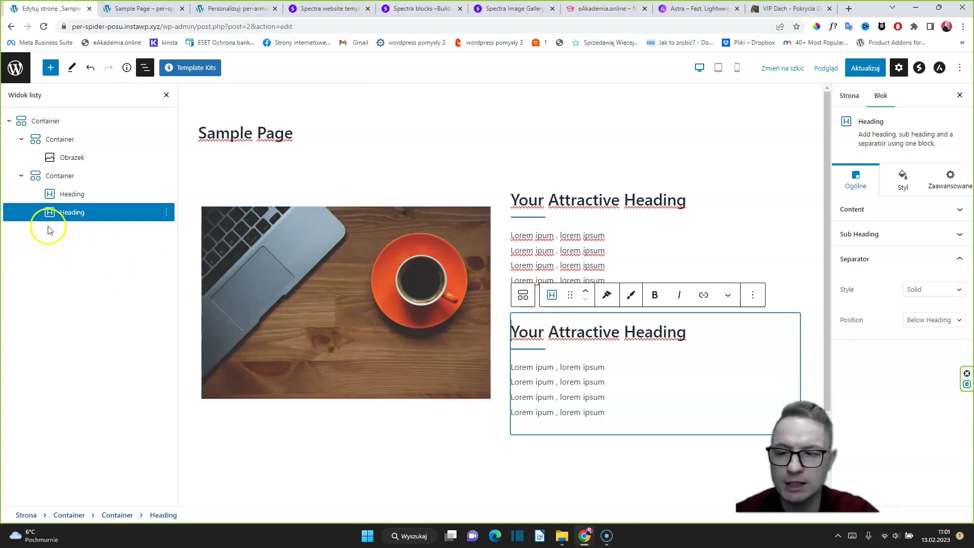
{"action": "left_click_drag", "start_coordinate": [60, 214], "coordinate": [85, 166]}
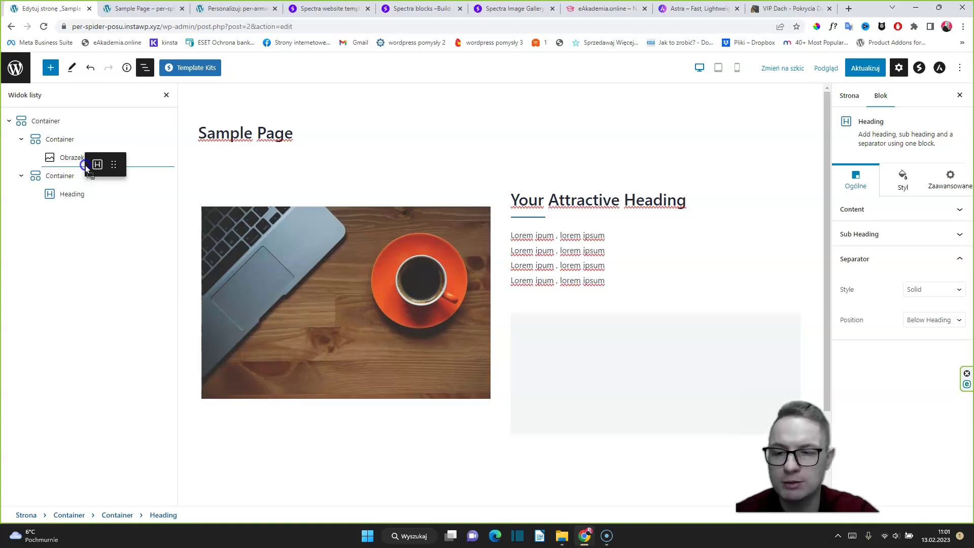
{"action": "left_click_drag", "start_coordinate": [85, 165], "coordinate": [85, 165]}
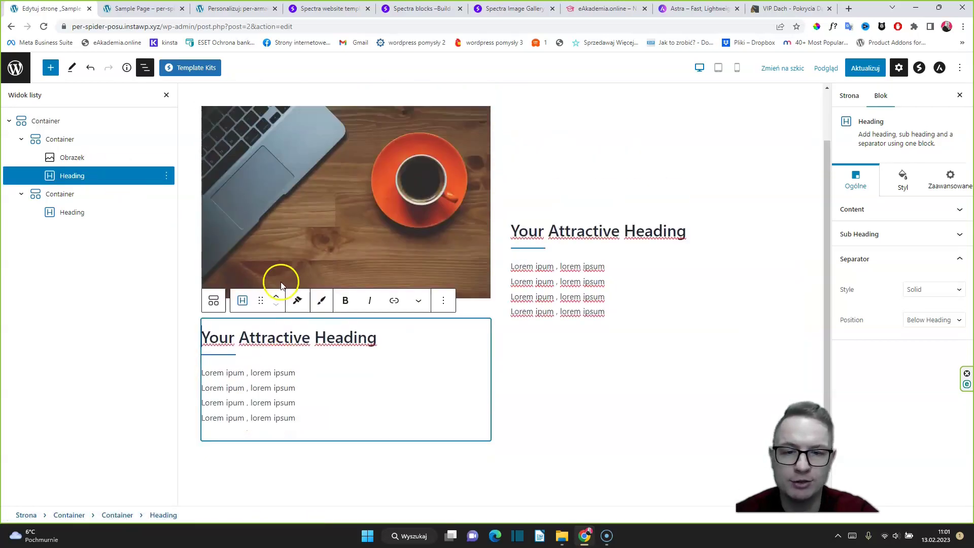
Add a Spectra Info Box block to the second inner container, below its Heading block
{"action": "left_click", "coordinate": [71, 194]}
{"action": "left_click", "coordinate": [78, 213]}
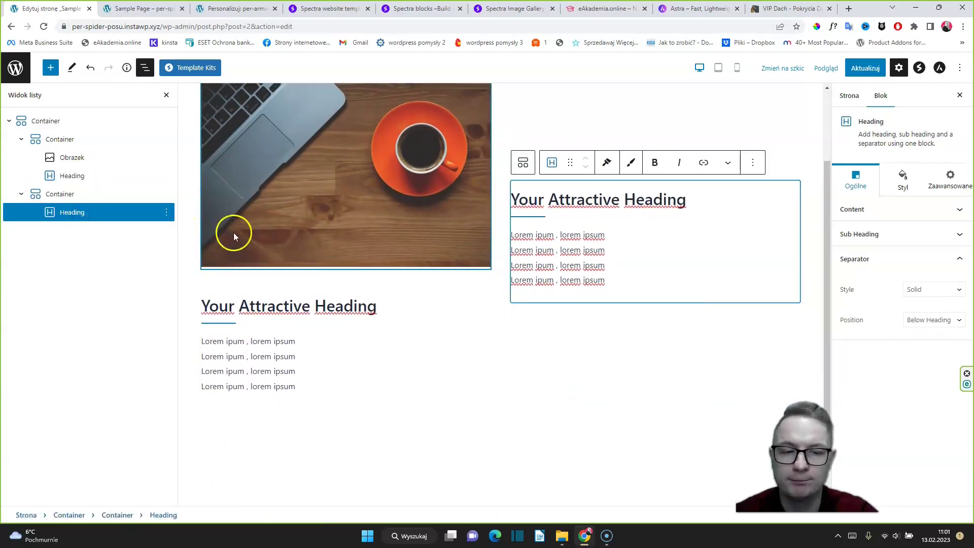
{"action": "left_click", "coordinate": [79, 193]}
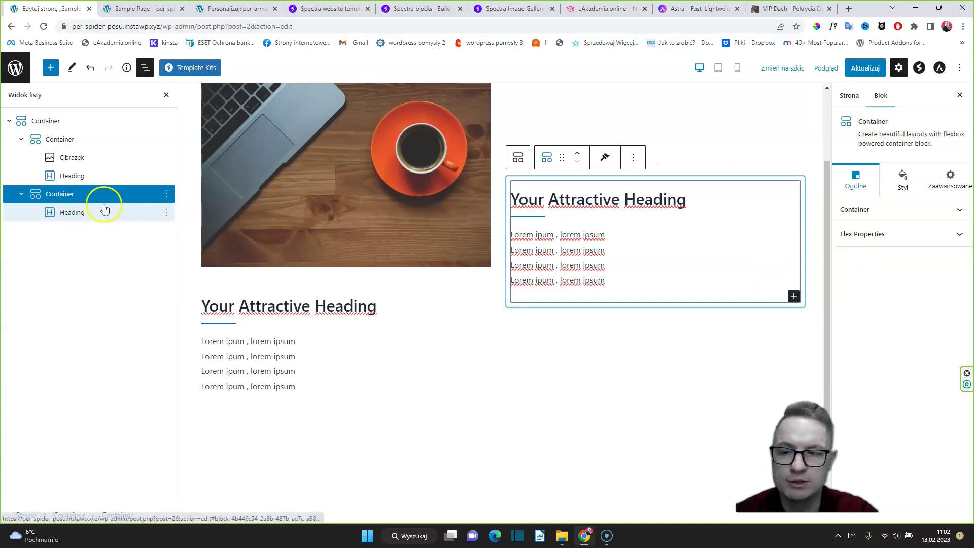
{"action": "left_click", "coordinate": [794, 297]}
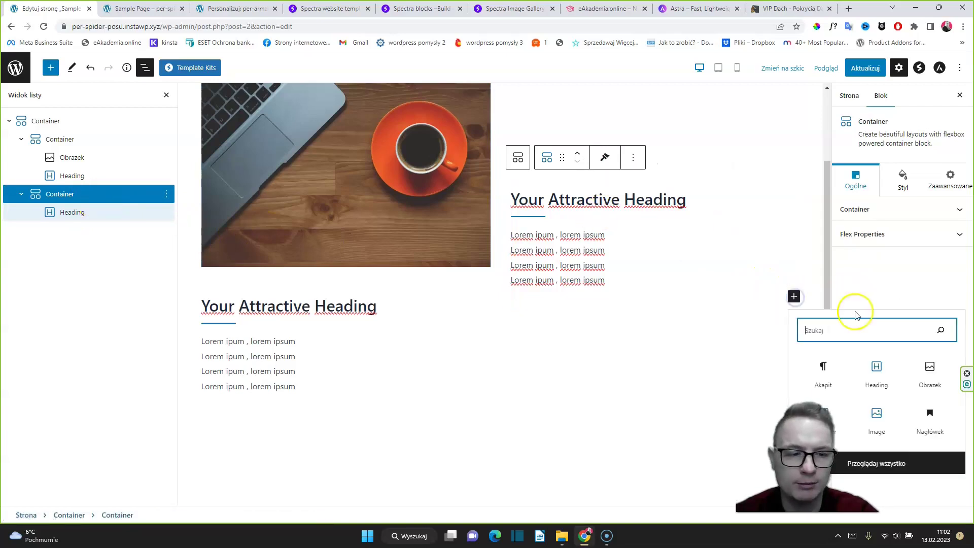
{"action": "left_click", "coordinate": [877, 463]}
{"action": "left_click", "coordinate": [84, 233]}
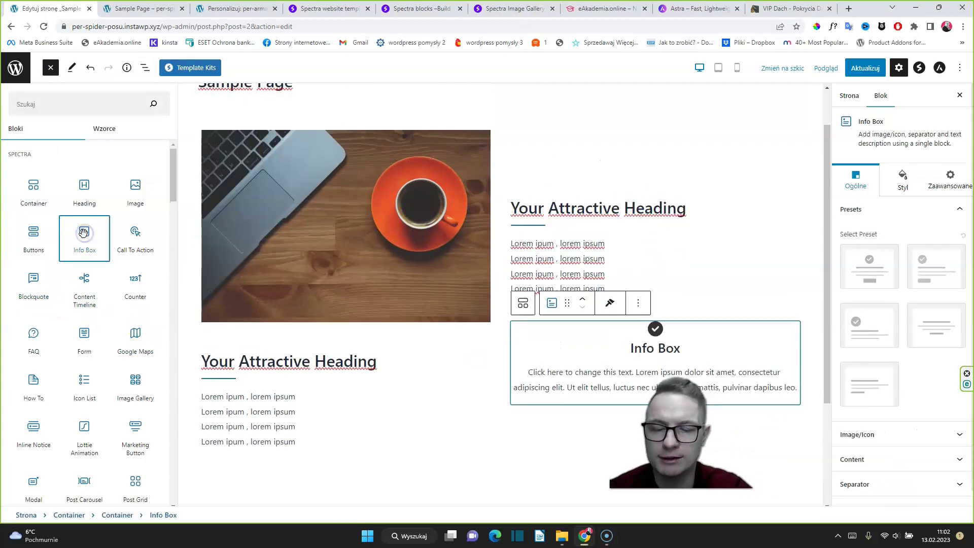
{"action": "scroll", "coordinate": [307, 251], "scroll_direction": "down", "scroll_amount": 1}
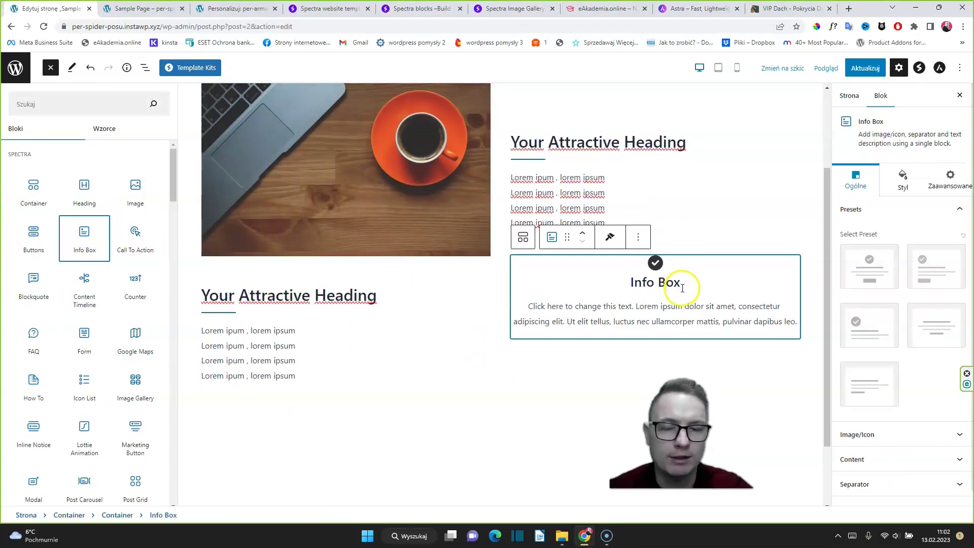
{"action": "scroll", "coordinate": [527, 269], "scroll_direction": "up", "scroll_amount": 3}
{"action": "scroll", "coordinate": [528, 279], "scroll_direction": "down", "scroll_amount": 2}
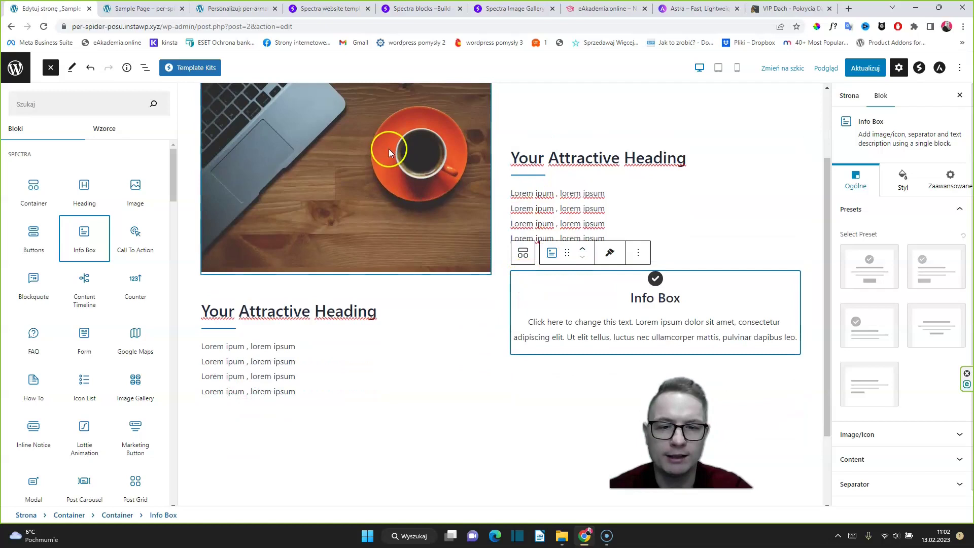
Select the outermost container in the list view, compare several inner container presets and apply the one with a wide soft shadow
{"action": "scroll", "coordinate": [376, 208], "scroll_direction": "up", "scroll_amount": 2}
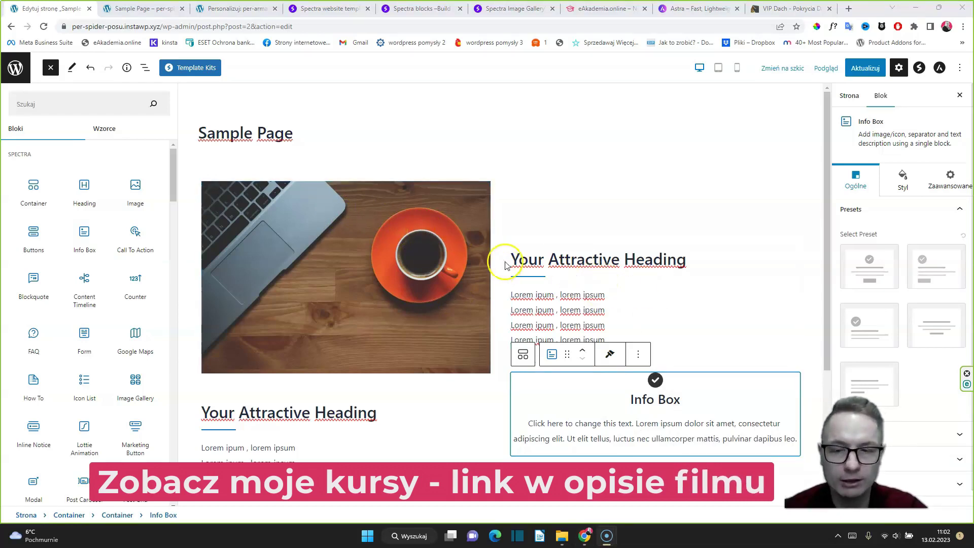
{"action": "scroll", "coordinate": [523, 282], "scroll_direction": "down", "scroll_amount": 2}
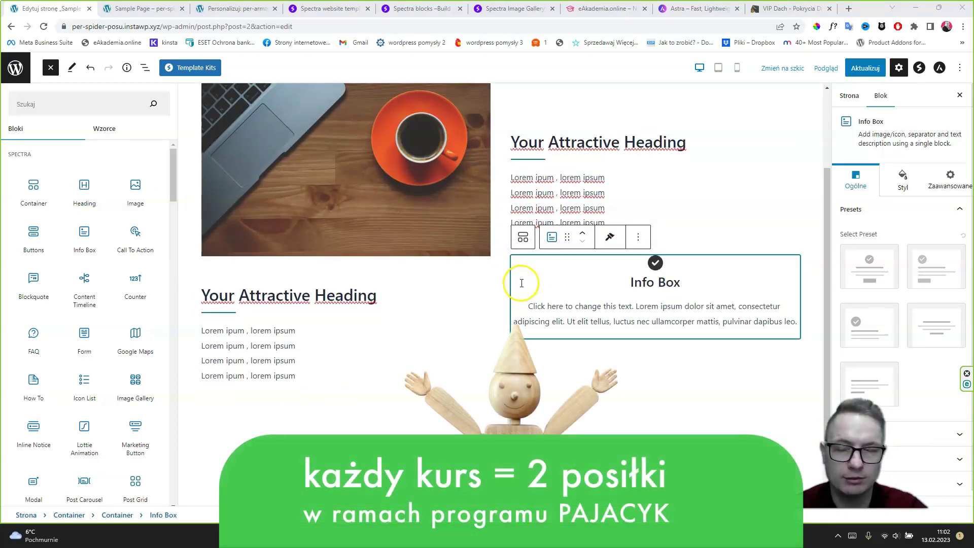
{"action": "scroll", "coordinate": [197, 218], "scroll_direction": "up", "scroll_amount": 1}
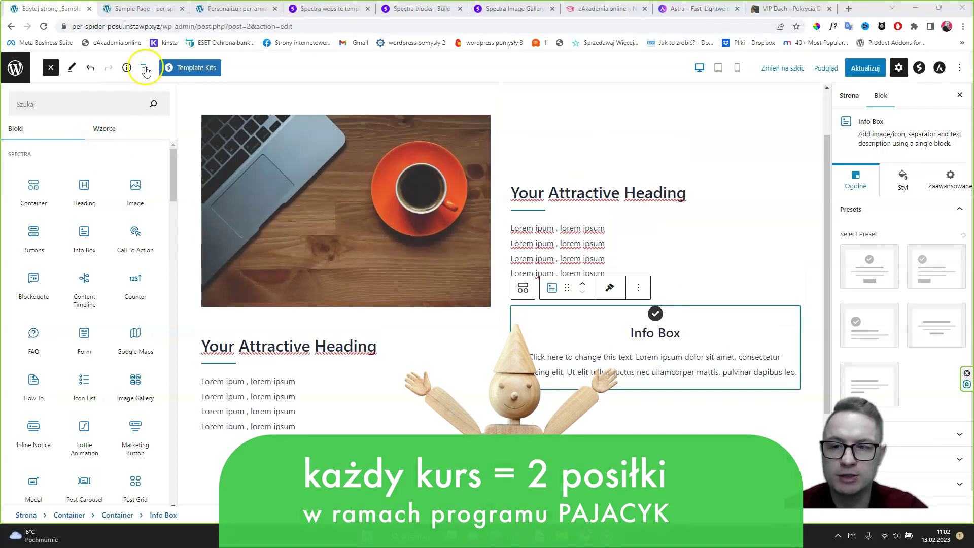
{"action": "left_click", "coordinate": [144, 68]}
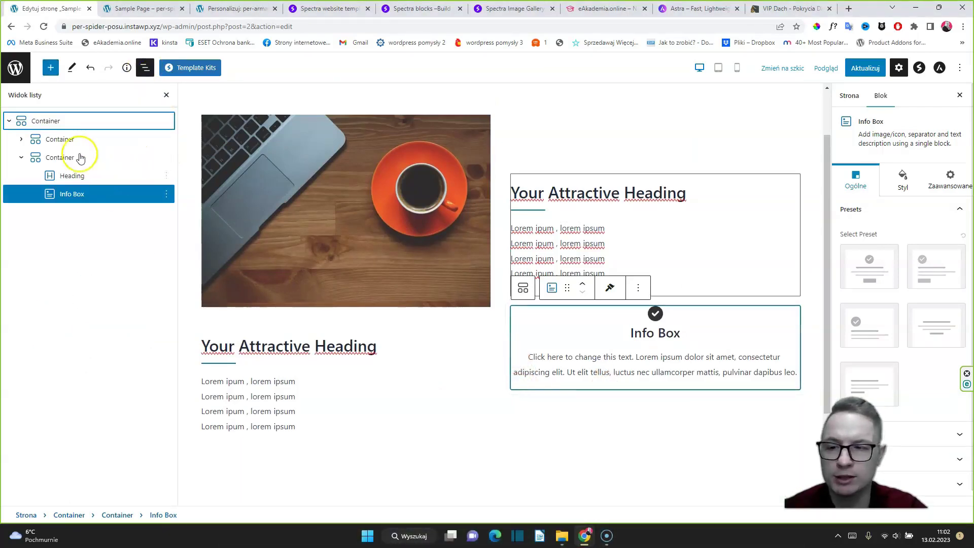
{"action": "left_click", "coordinate": [38, 123]}
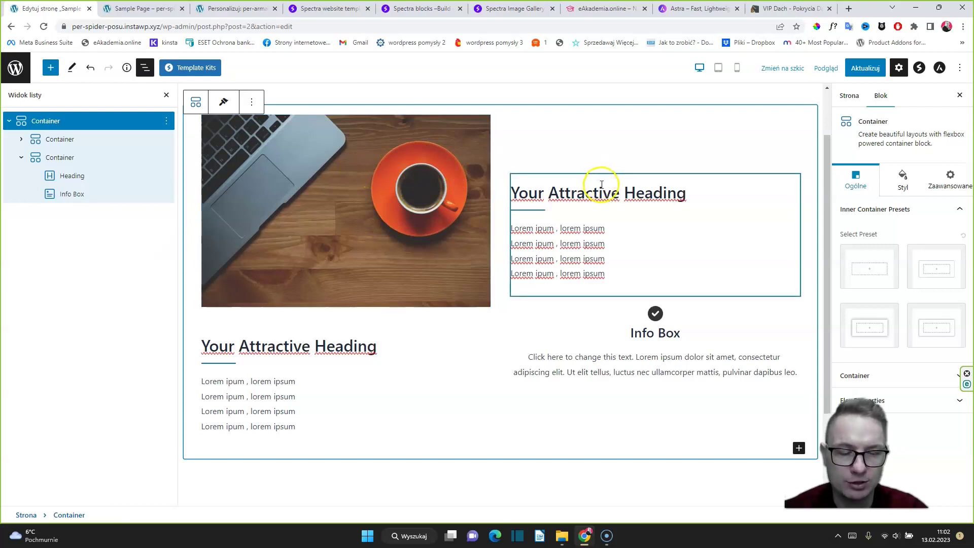
{"action": "left_click_drag", "start_coordinate": [856, 456], "coordinate": [713, 456]}
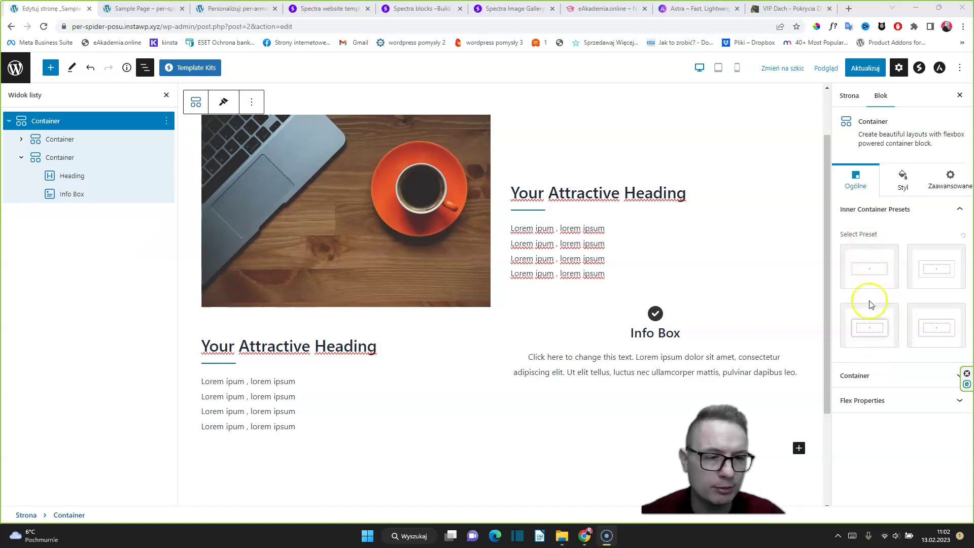
{"action": "left_click", "coordinate": [928, 323]}
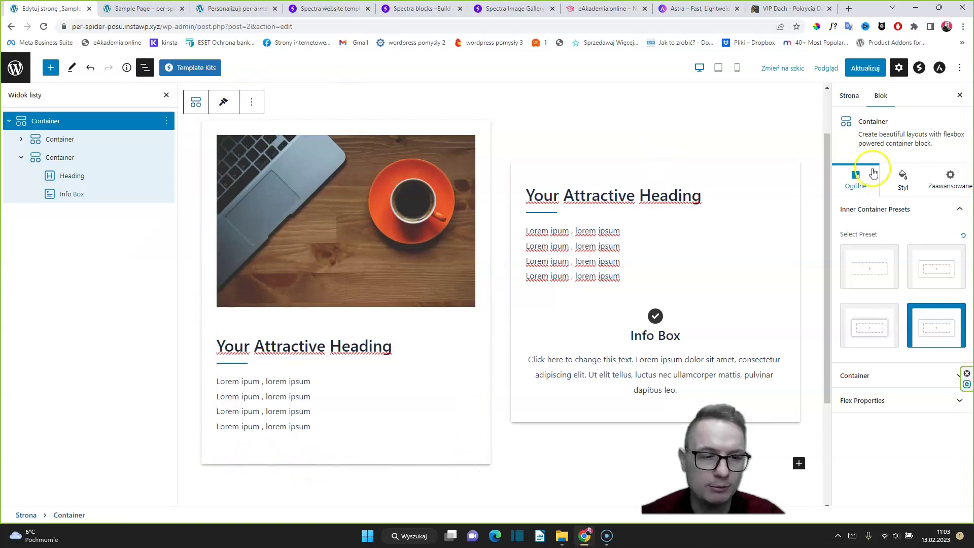
{"action": "left_click", "coordinate": [867, 278]}
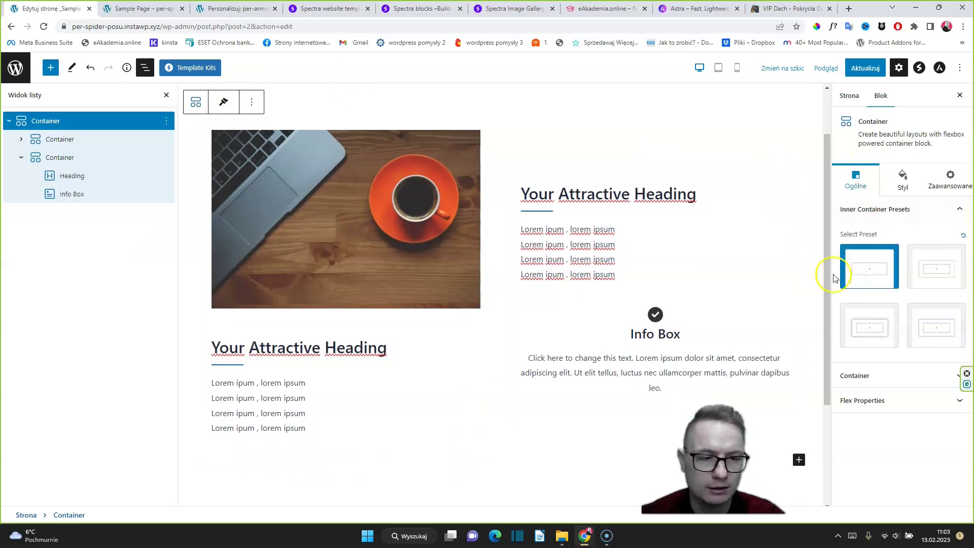
{"action": "left_click", "coordinate": [865, 323]}
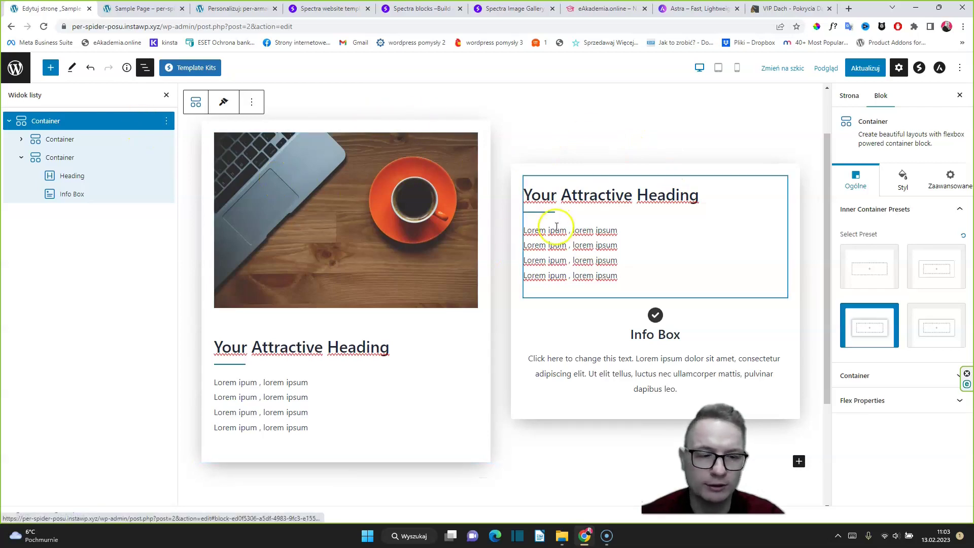
Give the outer container a solid red background, FF0000
{"action": "left_click", "coordinate": [909, 376]}
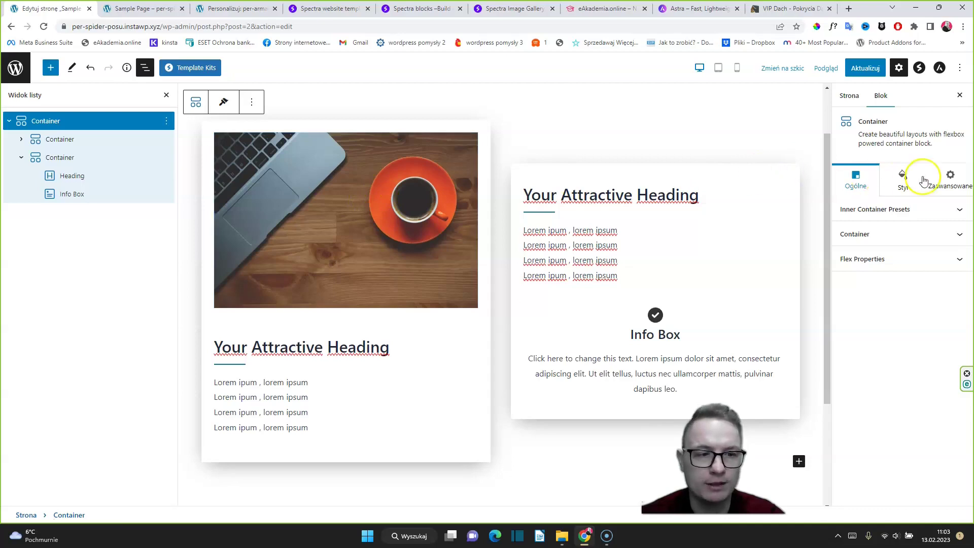
{"action": "left_click", "coordinate": [901, 177]}
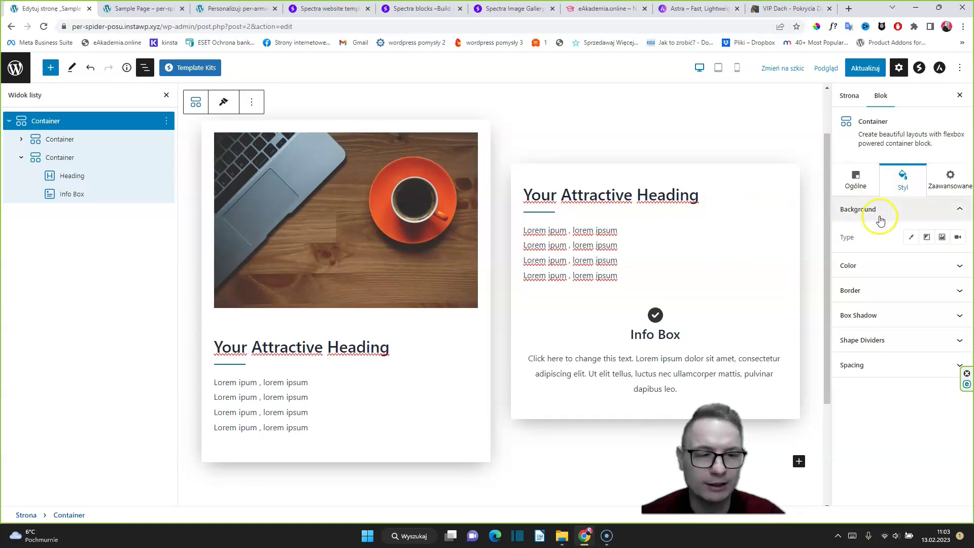
{"action": "left_click", "coordinate": [912, 237]}
{"action": "left_click", "coordinate": [957, 264]}
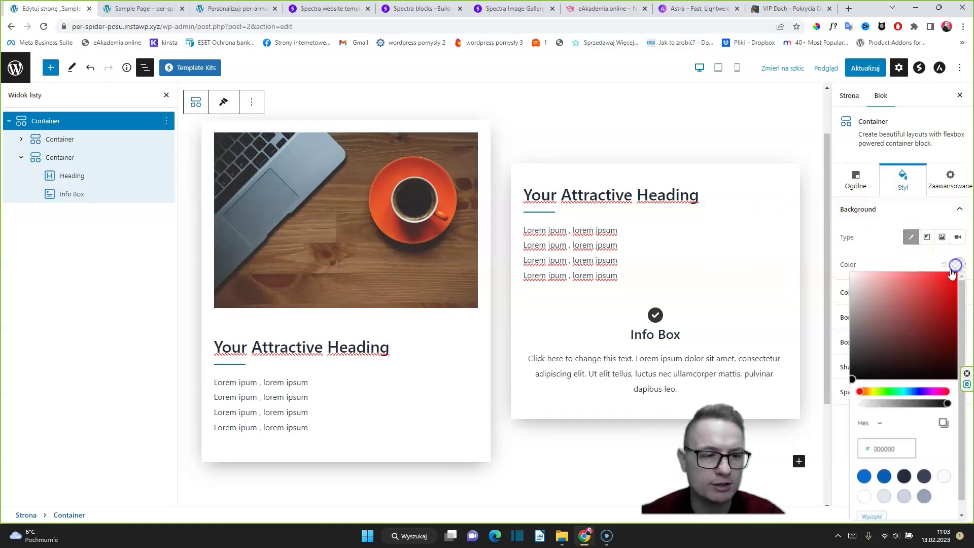
{"action": "left_click_drag", "start_coordinate": [913, 307], "coordinate": [956, 263]}
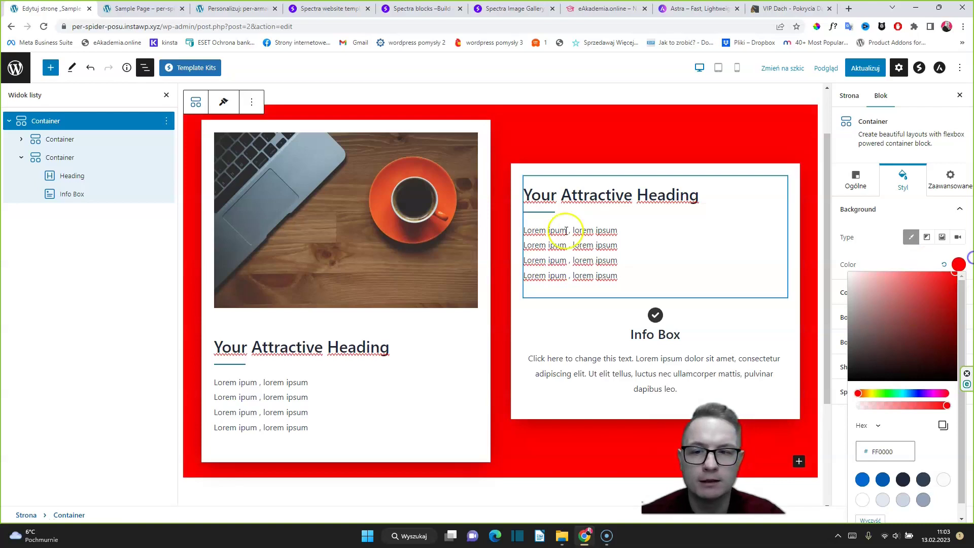
Close the list view, set the outer container's width to Boxed and check the theme's Container Width in the open Customizer page
{"action": "left_click", "coordinate": [144, 69]}
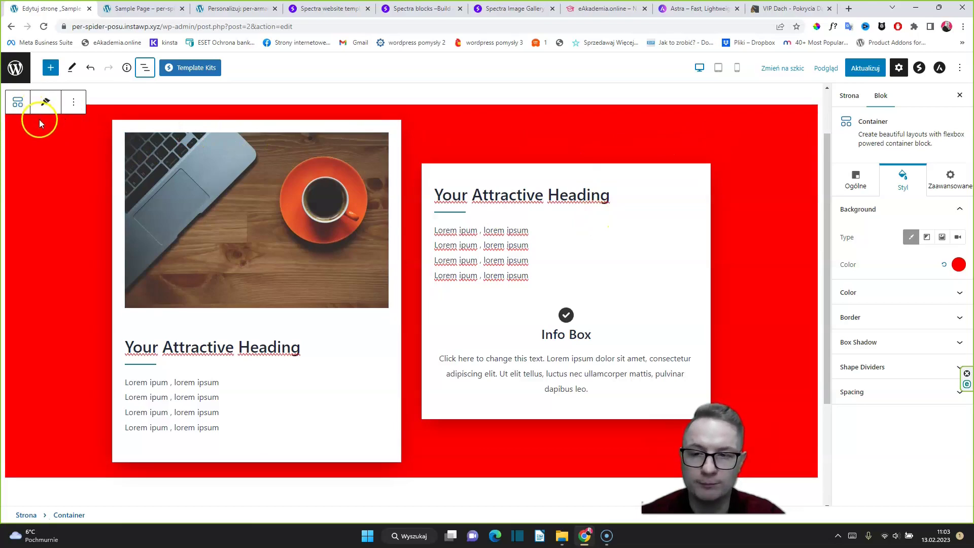
{"action": "left_click", "coordinate": [851, 181]}
{"action": "left_click", "coordinate": [846, 233]}
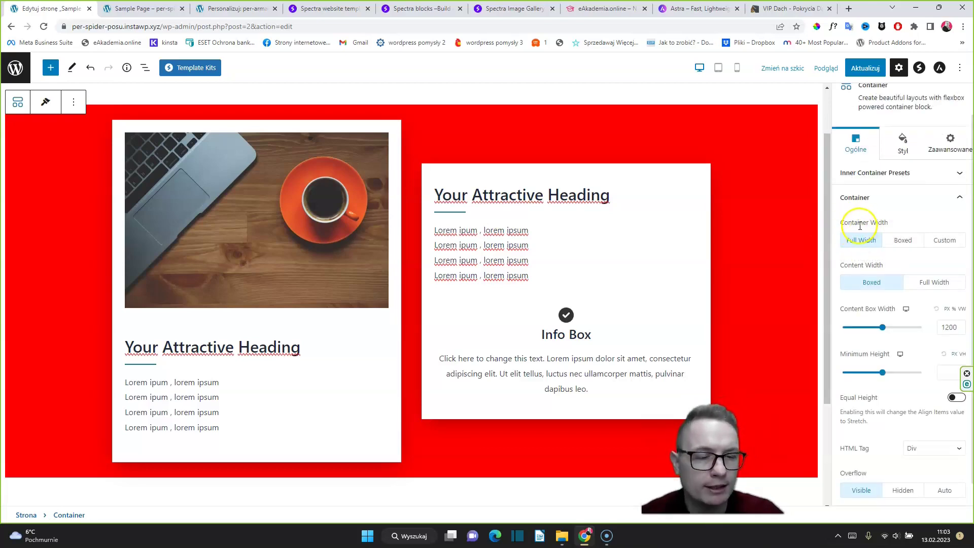
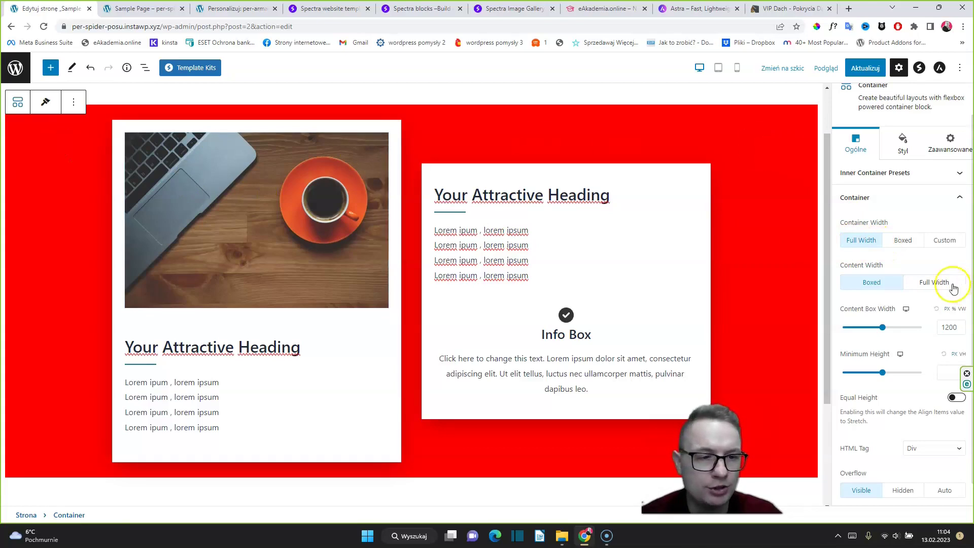
{"action": "left_click", "coordinate": [889, 239]}
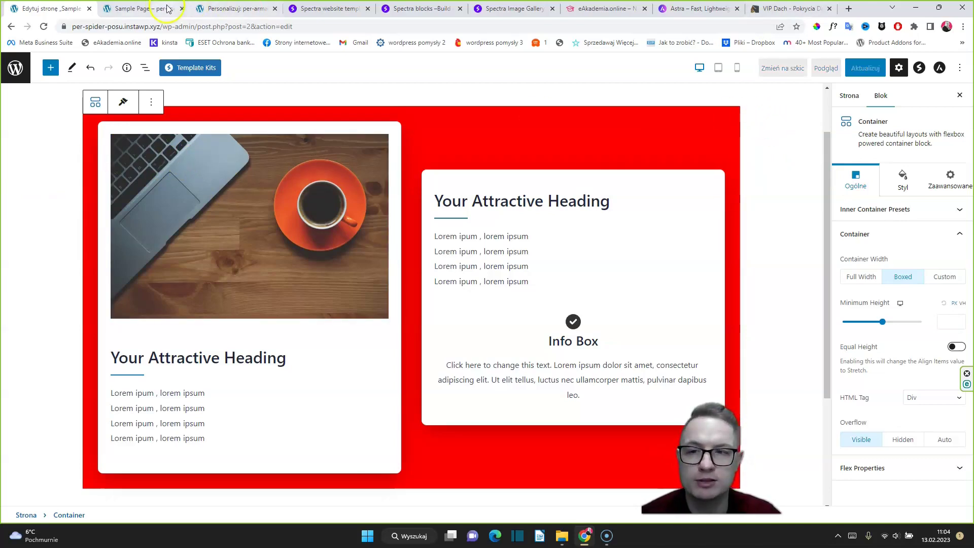
{"action": "left_click", "coordinate": [220, 6]}
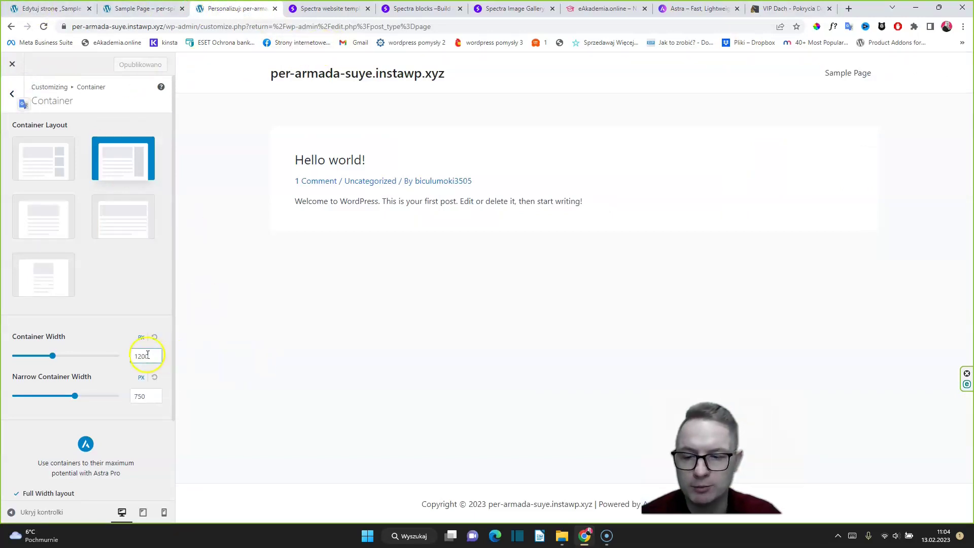
{"action": "left_click", "coordinate": [30, 8]}
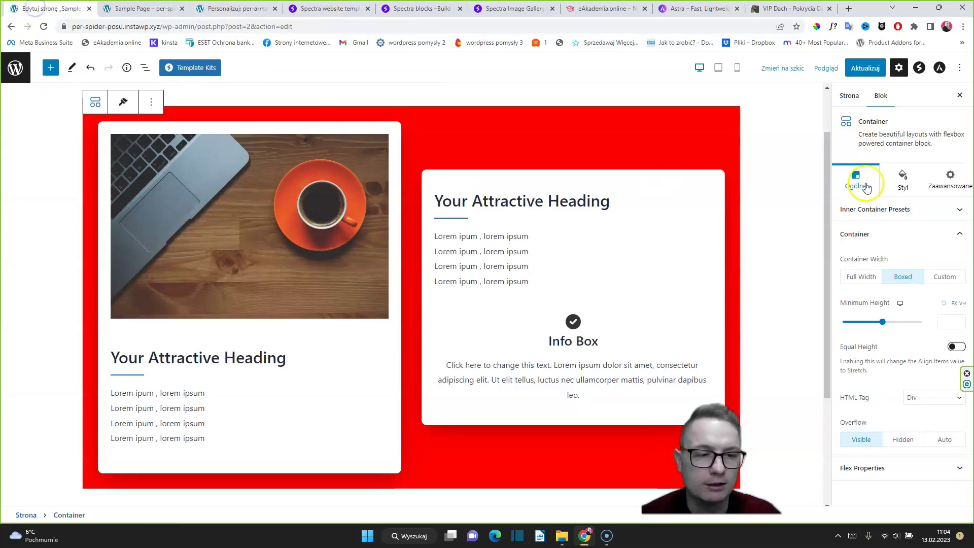
Set the outer container's width to Full Width, try Full Width content and return the content width to Boxed
{"action": "left_click", "coordinate": [867, 281]}
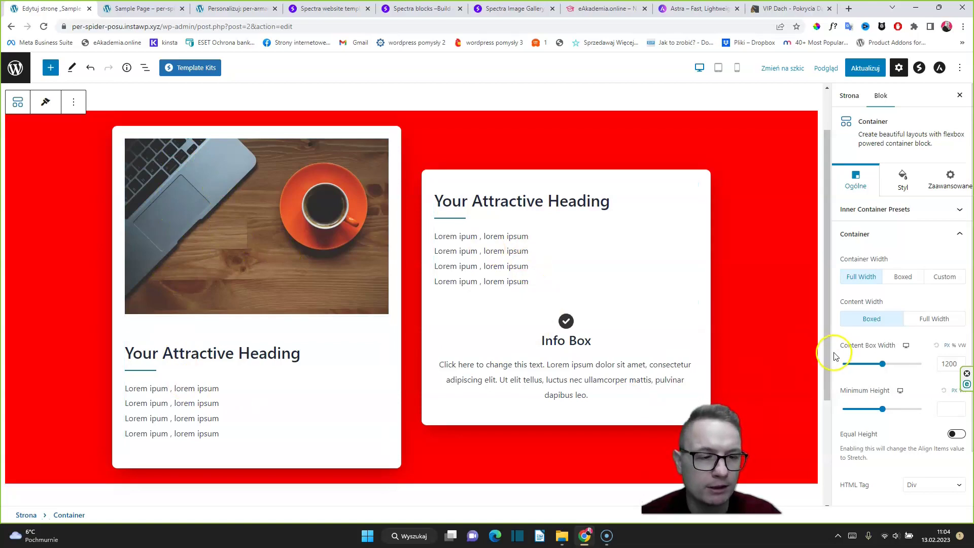
{"action": "left_click", "coordinate": [918, 318]}
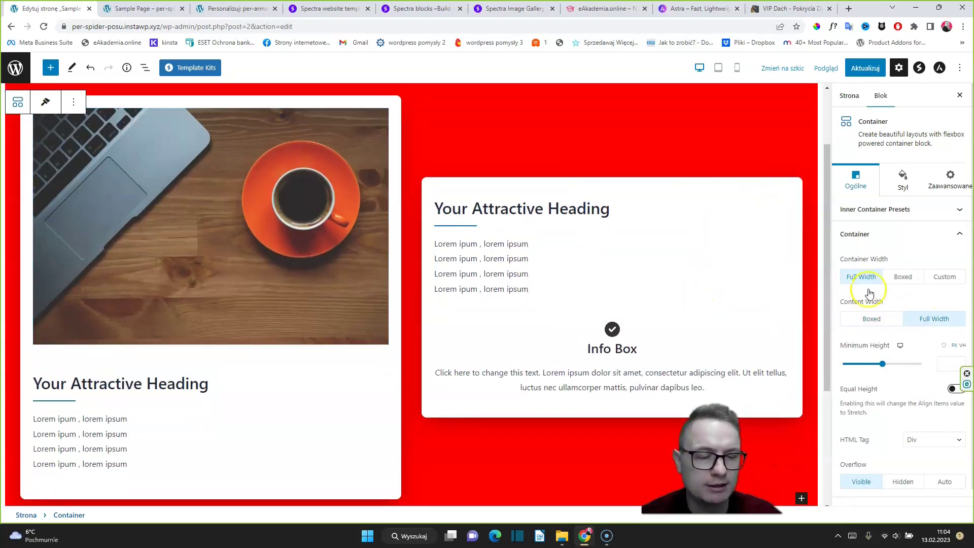
{"action": "left_click", "coordinate": [868, 318]}
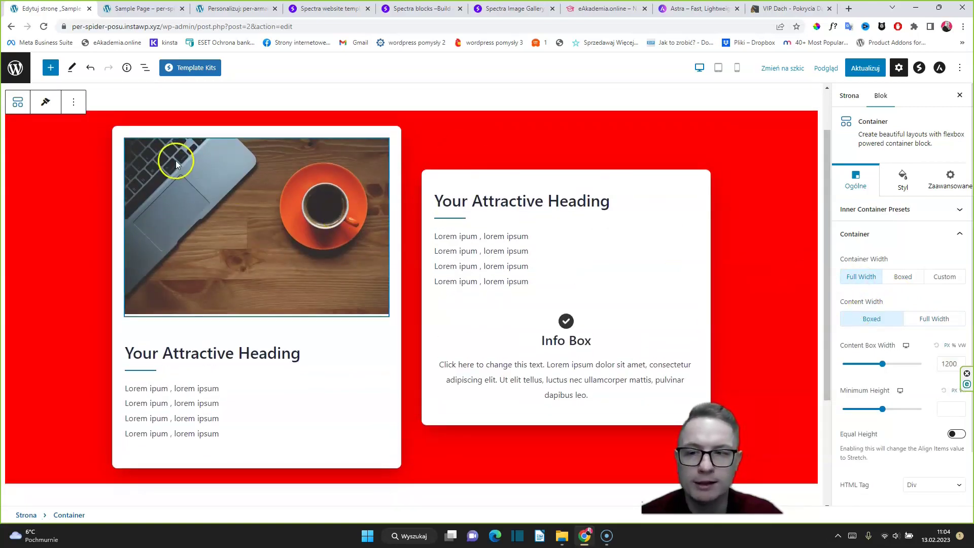
Select the first inner container, the one holding the image, in the list view and set its background color to blue, 0037FF
{"action": "left_click", "coordinate": [145, 67]}
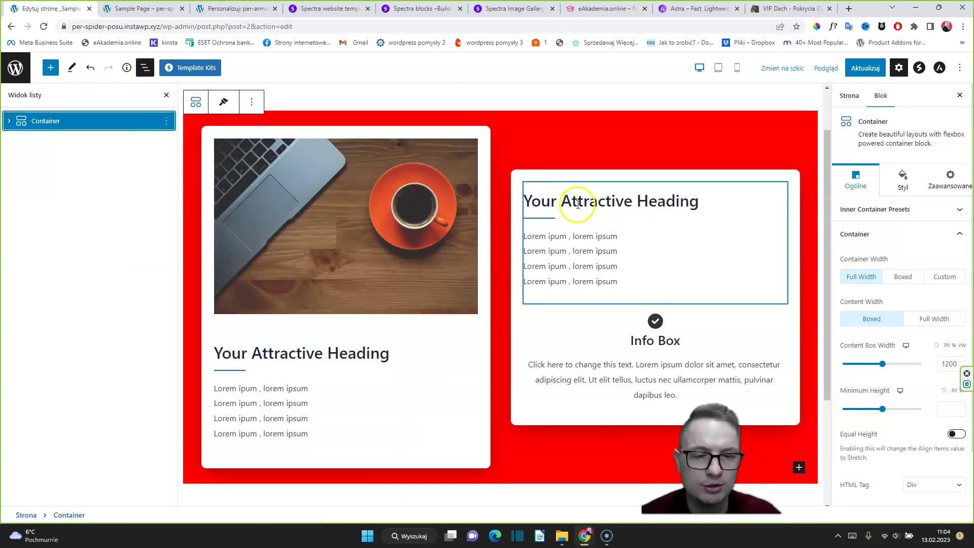
{"action": "left_click", "coordinate": [9, 120]}
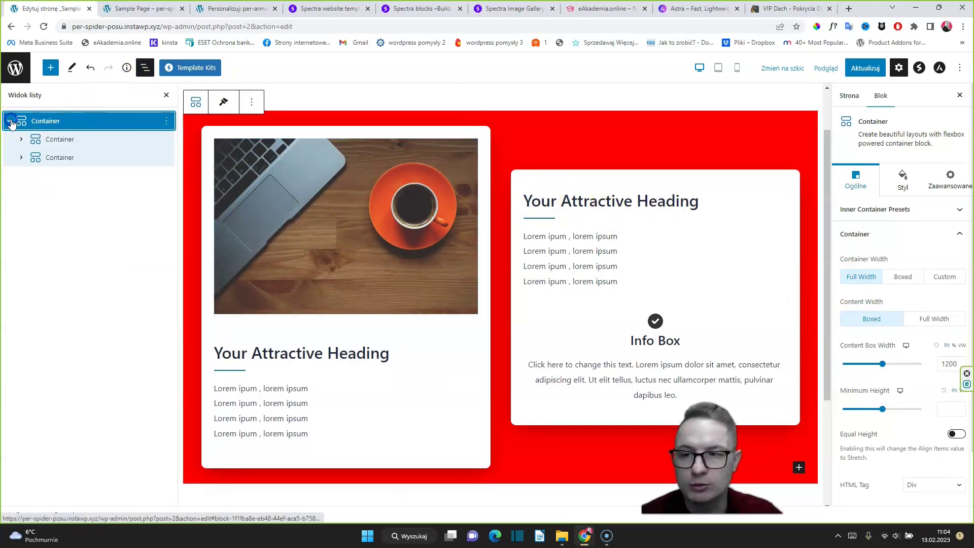
{"action": "left_click", "coordinate": [47, 145]}
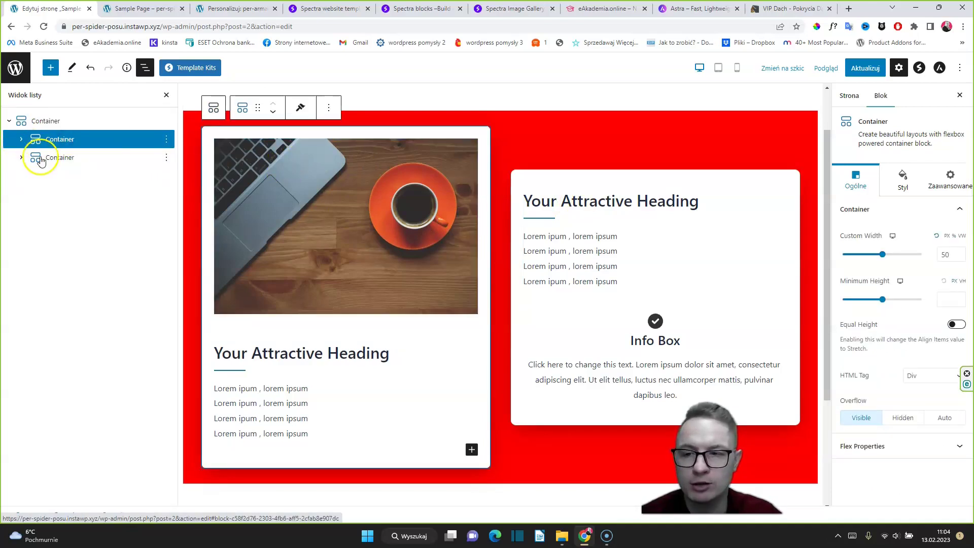
{"action": "left_click", "coordinate": [904, 179]}
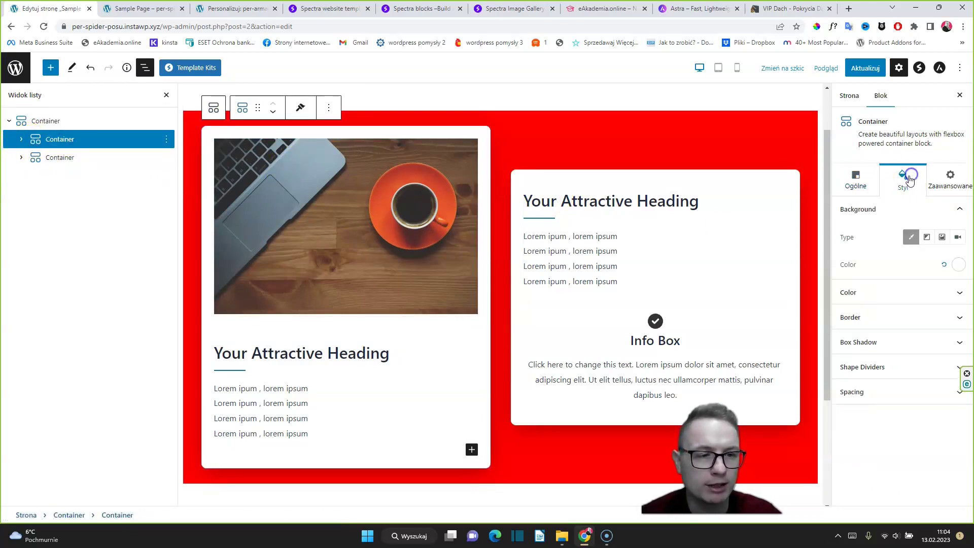
{"action": "left_click", "coordinate": [957, 264]}
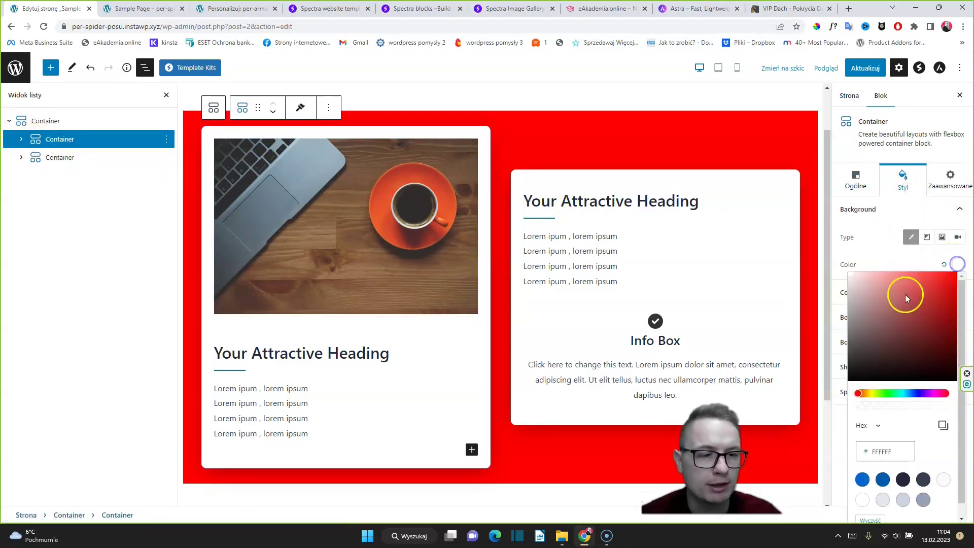
{"action": "left_click", "coordinate": [953, 274]}
{"action": "left_click_drag", "start_coordinate": [918, 322], "coordinate": [908, 376]}
{"action": "left_click", "coordinate": [913, 394]}
{"action": "left_click_drag", "start_coordinate": [917, 309], "coordinate": [966, 242]}
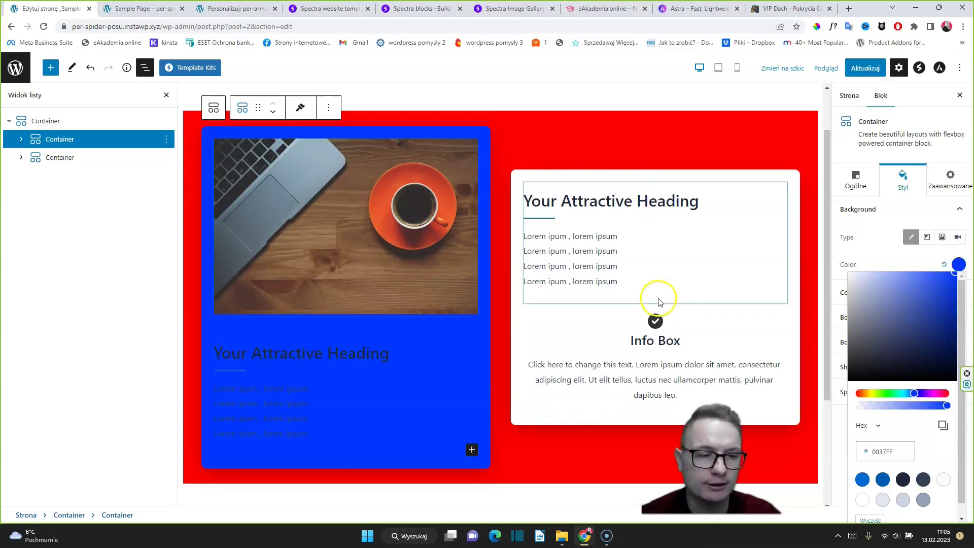
Clear the image container's background color and set it to a solid blue again
{"action": "left_click", "coordinate": [945, 265]}
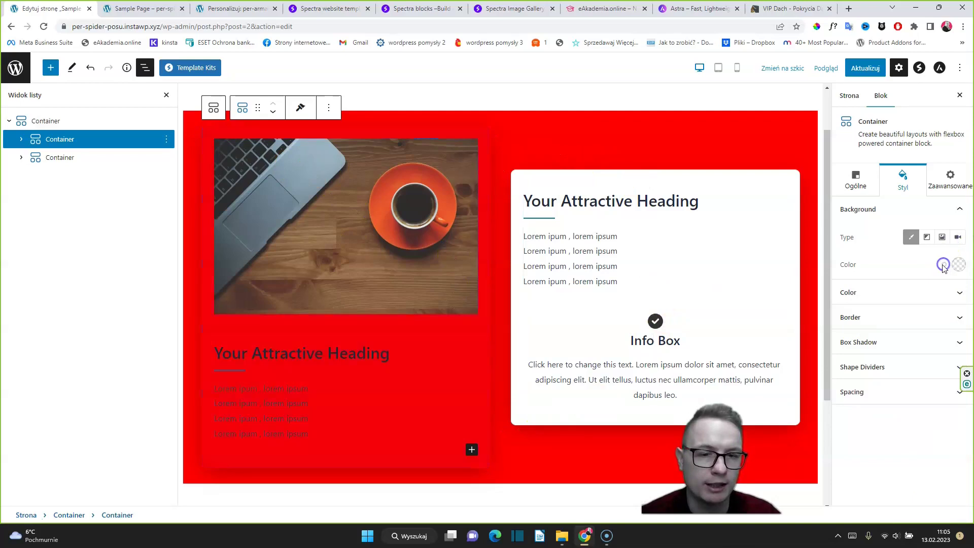
{"action": "left_click", "coordinate": [959, 264]}
{"action": "left_click", "coordinate": [866, 450]}
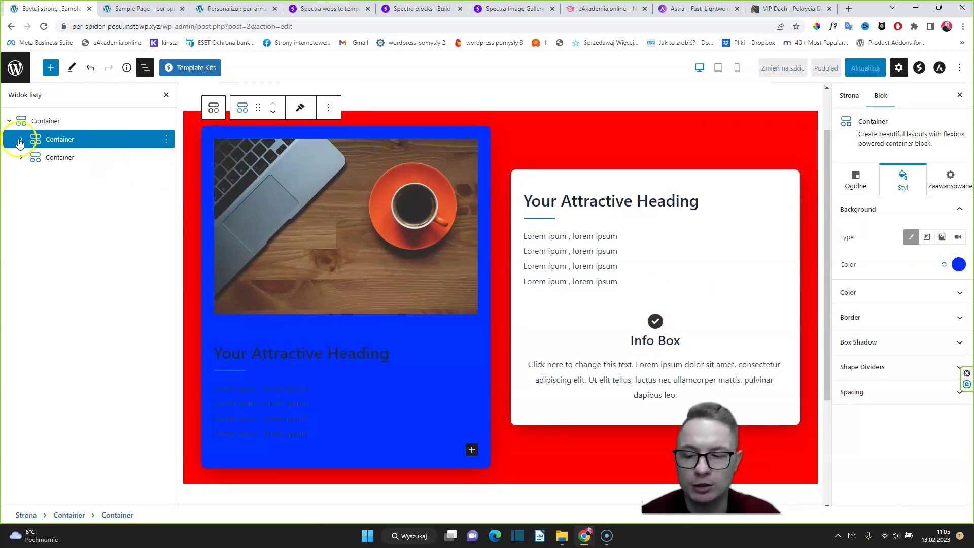
Reduce the opacity of the image container's blue background to about half
{"action": "left_click", "coordinate": [33, 122]}
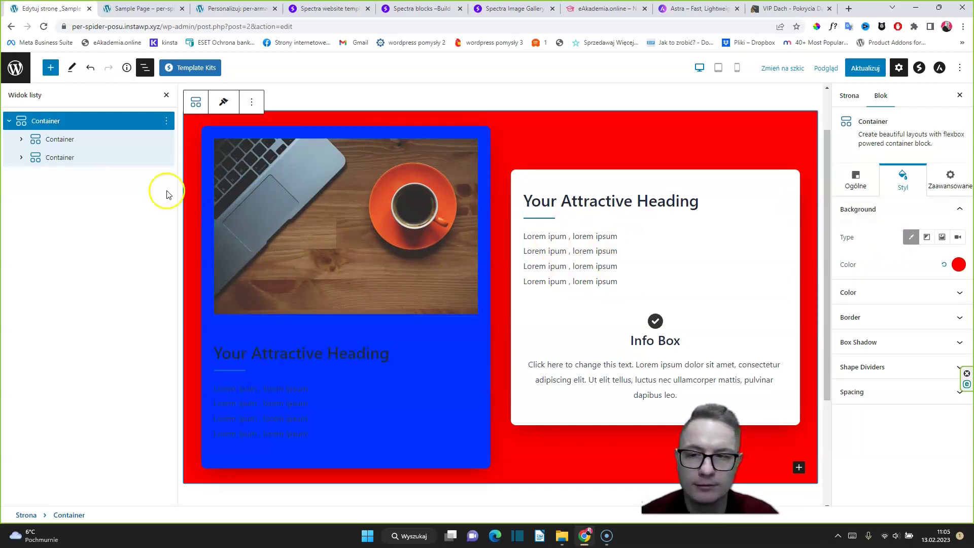
{"action": "left_click", "coordinate": [83, 138]}
{"action": "left_click", "coordinate": [956, 265]}
{"action": "left_click_drag", "start_coordinate": [946, 405], "coordinate": [898, 406]}
Align the outer container's items to the top in its Flex Properties
{"action": "left_click", "coordinate": [909, 212]}
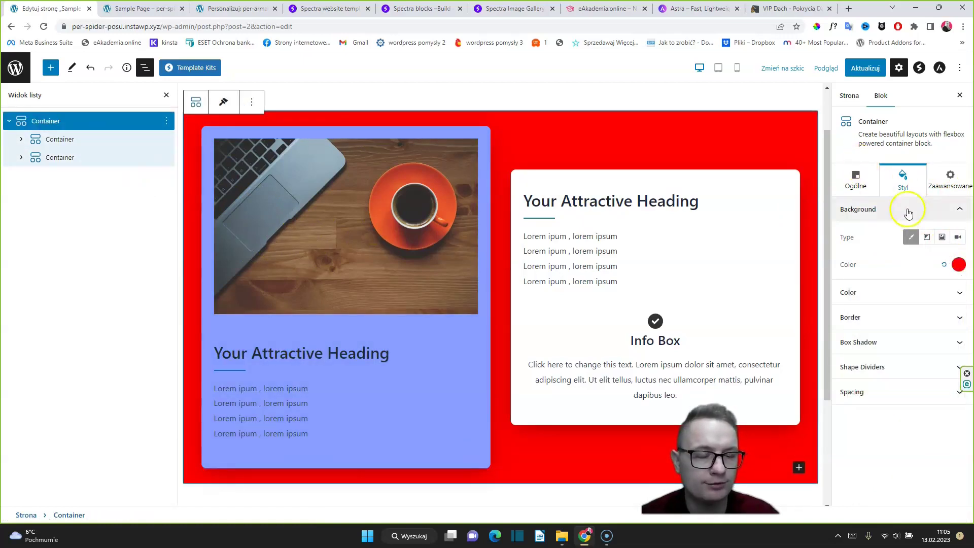
{"action": "left_click", "coordinate": [855, 180]}
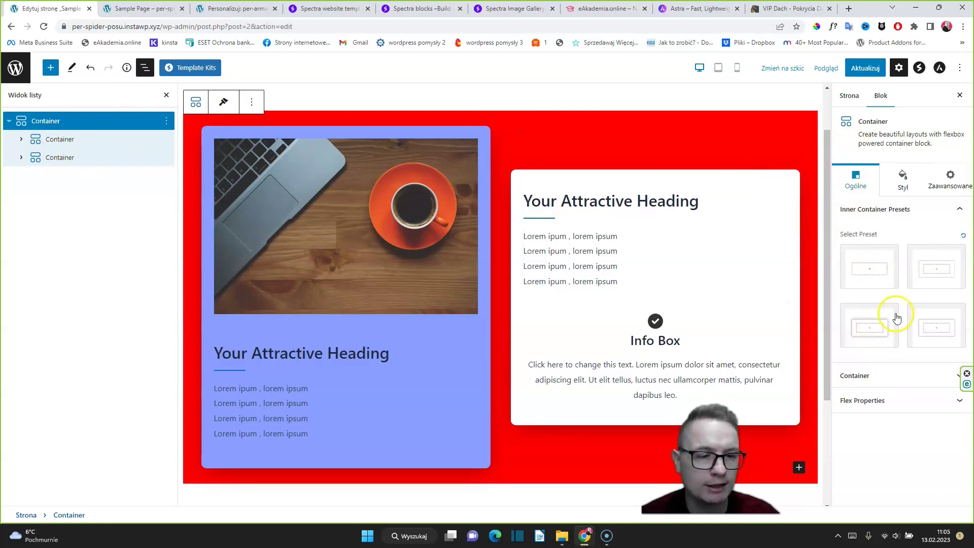
{"action": "left_click", "coordinate": [866, 402]}
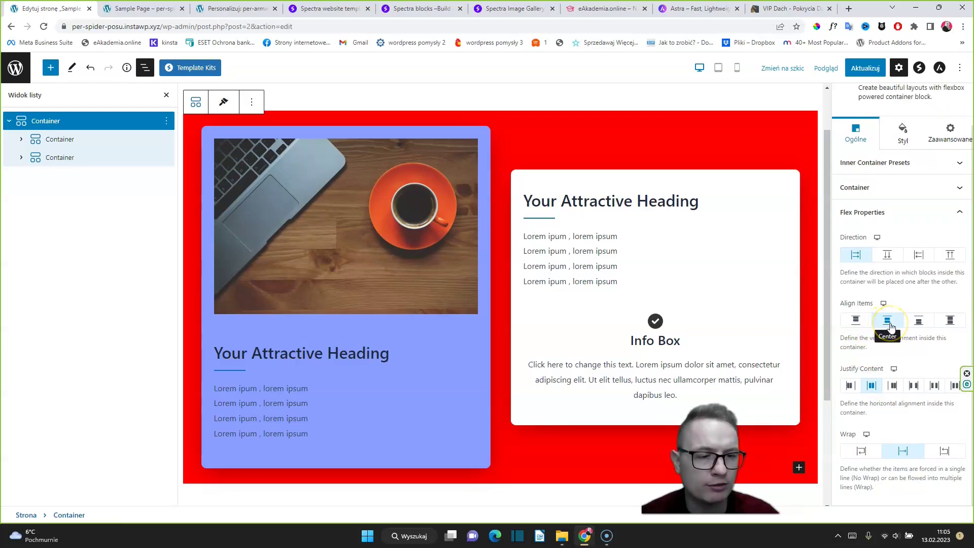
{"action": "left_click", "coordinate": [855, 319]}
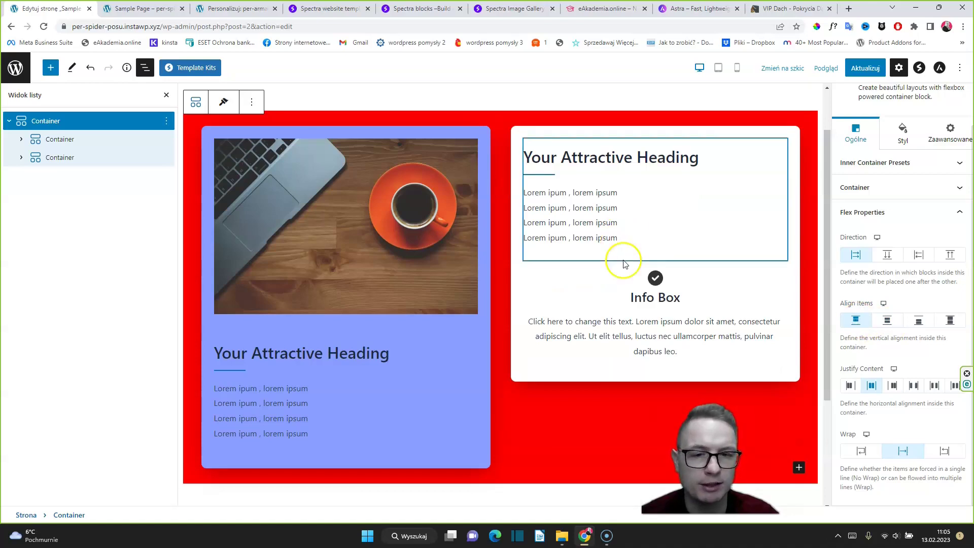
Try center and bottom vertical alignment for the outer container's items and set Align Items to Stretch, with content justified to the center
{"action": "left_click", "coordinate": [887, 320]}
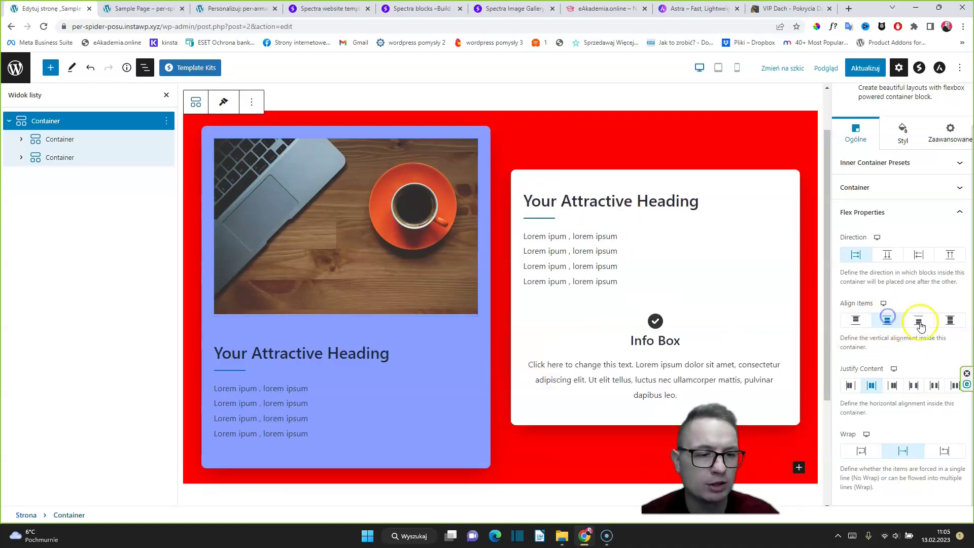
{"action": "left_click", "coordinate": [918, 320]}
{"action": "left_click", "coordinate": [952, 321]}
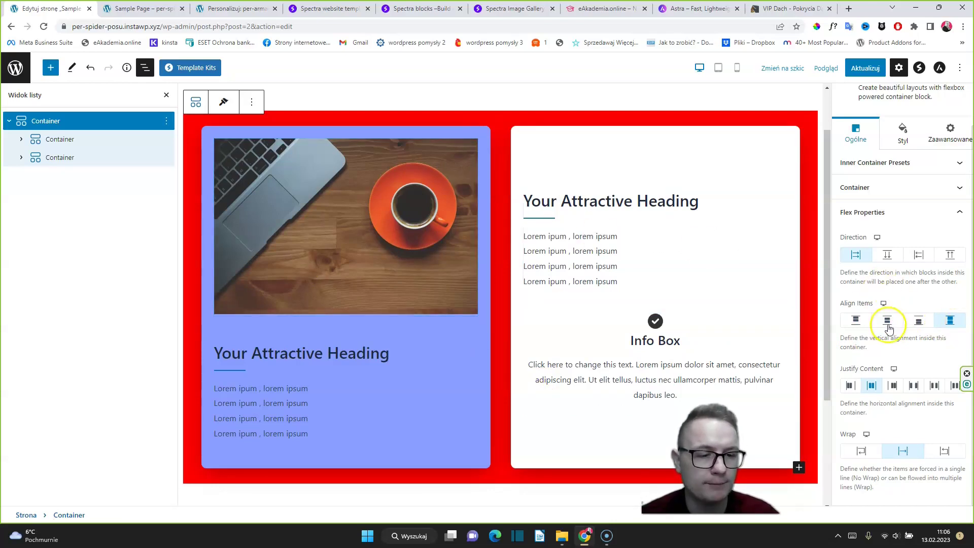
{"action": "left_click", "coordinate": [873, 386]}
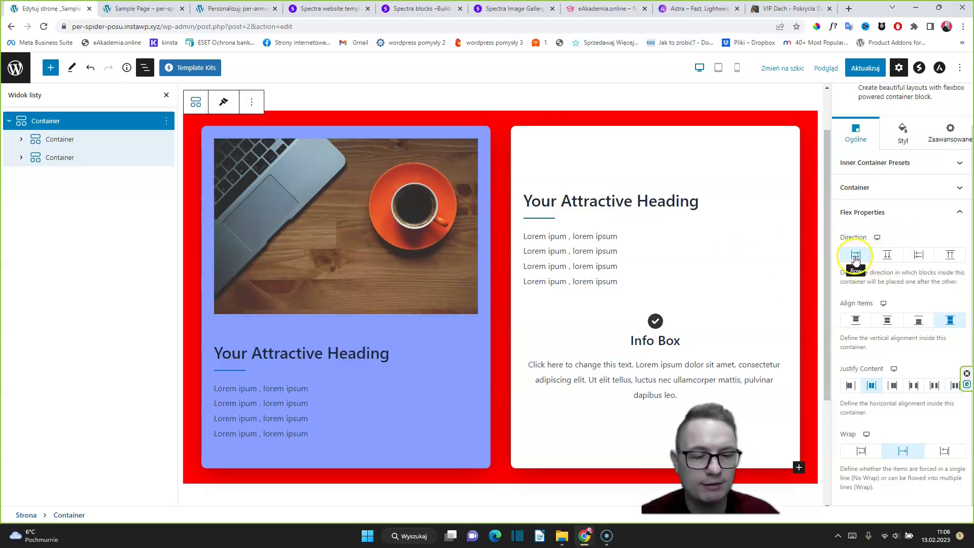
Try the column direction for the outer container with its items centered horizontally, and check how the two inner containers stack
{"action": "left_click", "coordinate": [886, 255]}
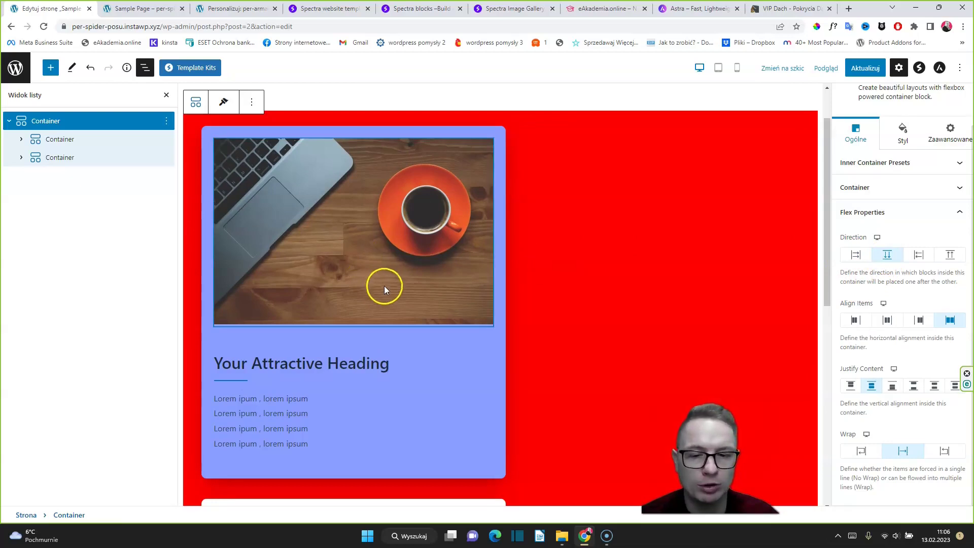
{"action": "scroll", "coordinate": [446, 341], "scroll_direction": "down", "scroll_amount": 7}
{"action": "scroll", "coordinate": [595, 333], "scroll_direction": "up", "scroll_amount": 4}
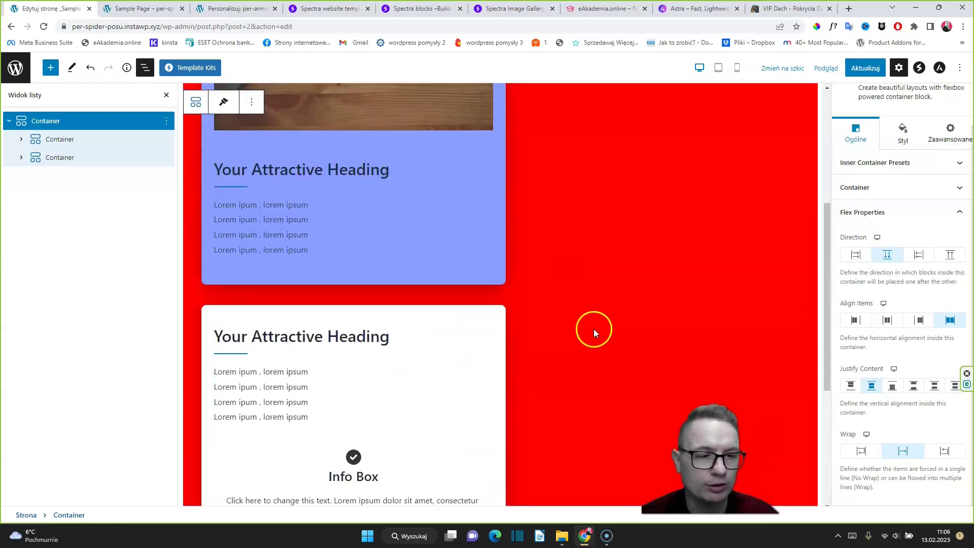
{"action": "left_click", "coordinate": [888, 321]}
{"action": "scroll", "coordinate": [485, 288], "scroll_direction": "up", "scroll_amount": 3}
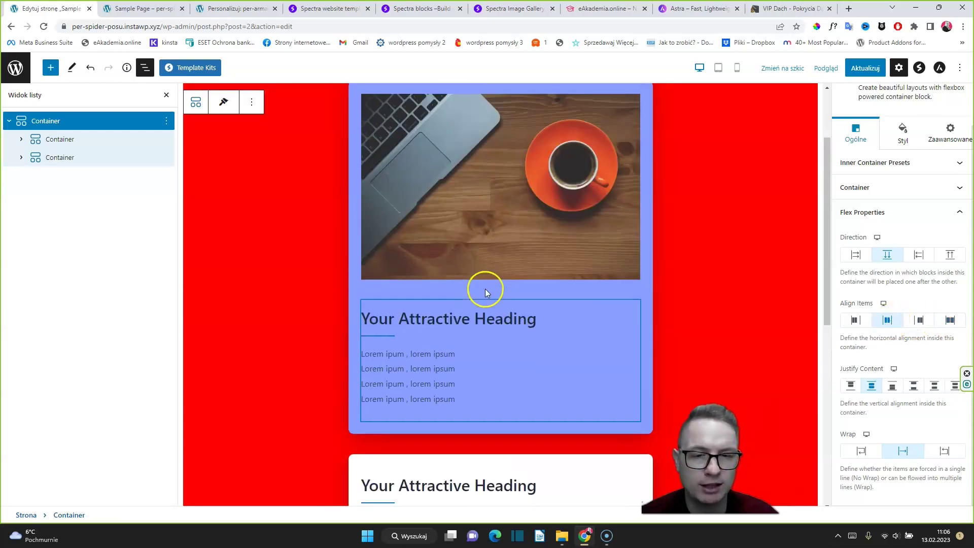
{"action": "scroll", "coordinate": [485, 291], "scroll_direction": "down", "scroll_amount": 2}
{"action": "scroll", "coordinate": [486, 292], "scroll_direction": "down", "scroll_amount": 4}
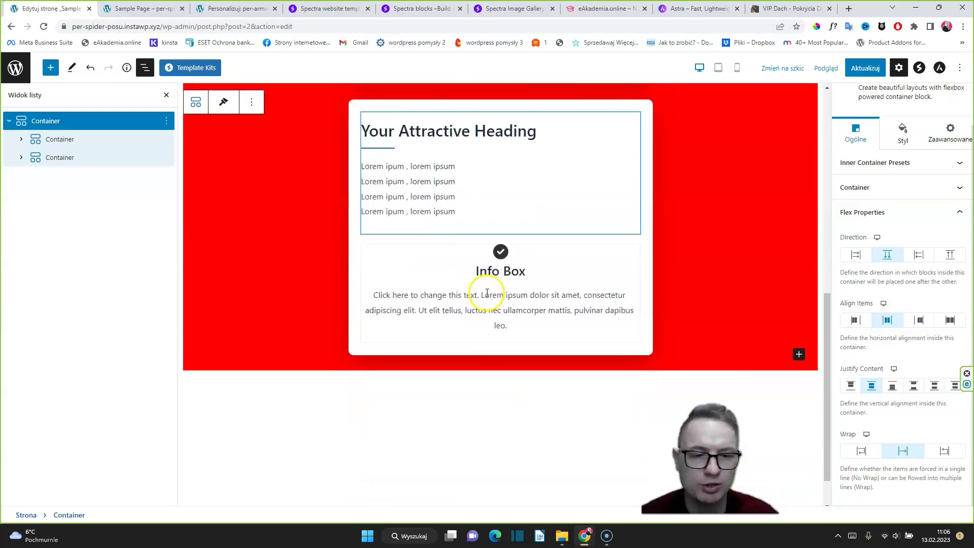
{"action": "scroll", "coordinate": [486, 293], "scroll_direction": "up", "scroll_amount": 4}
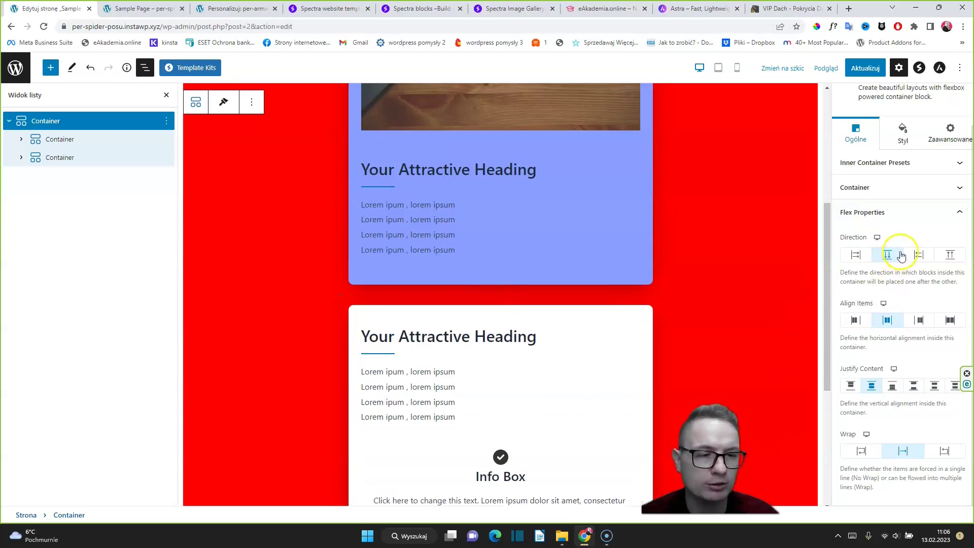
Try the reversed row direction on the outer container and set its direction back to Row
{"action": "left_click", "coordinate": [918, 255]}
{"action": "scroll", "coordinate": [553, 238], "scroll_direction": "up", "scroll_amount": 3}
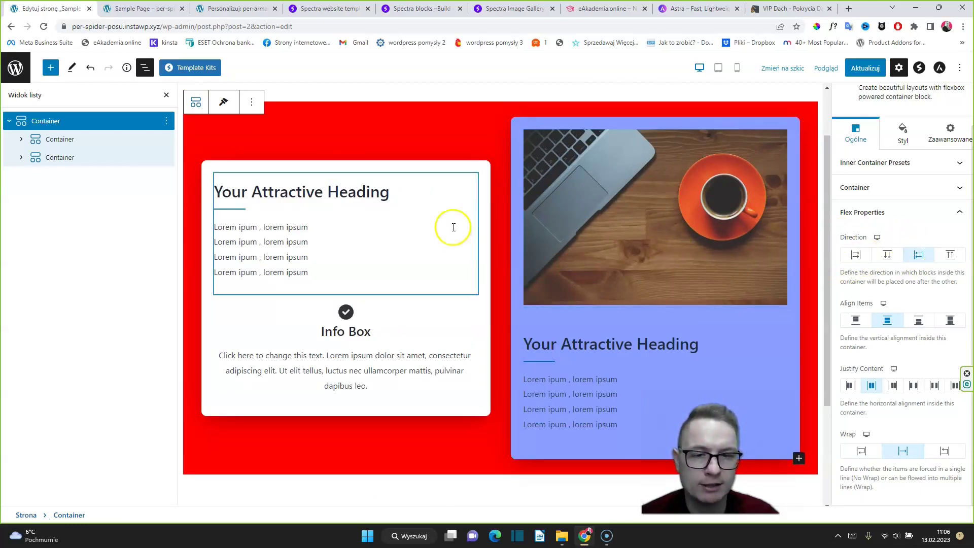
{"action": "left_click", "coordinate": [846, 255]}
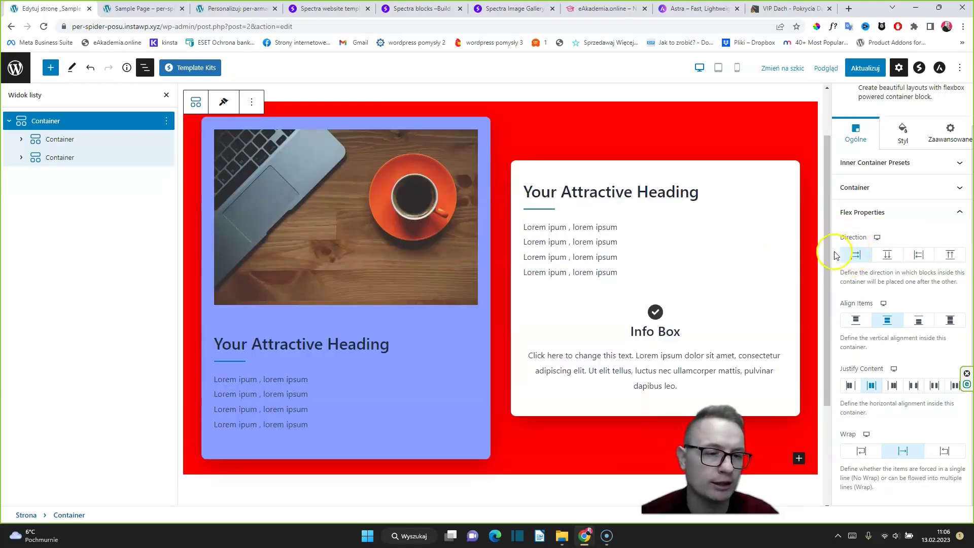
Set the outer container's Align Items to Stretch and check the heights of the two inner containers
{"action": "left_click", "coordinate": [953, 328]}
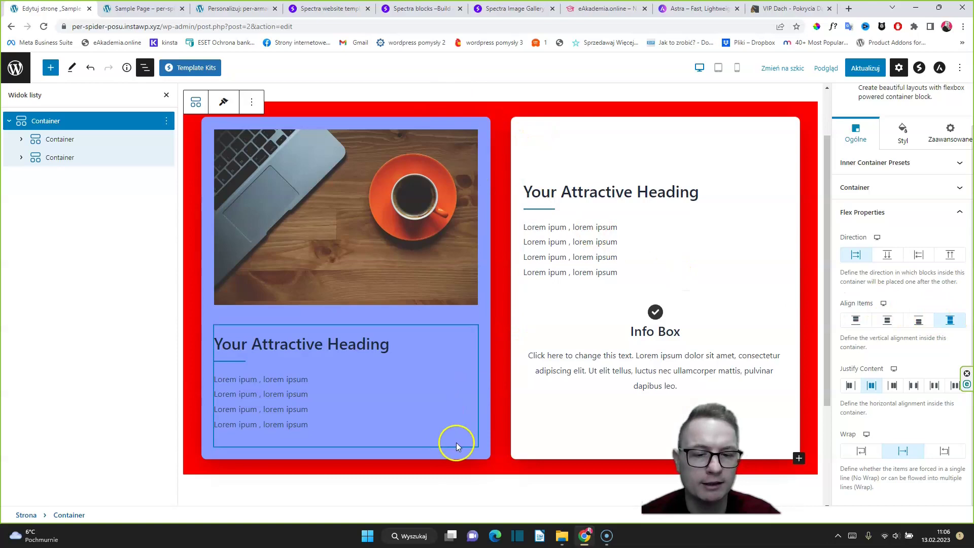
{"action": "scroll", "coordinate": [810, 424], "scroll_direction": "down", "scroll_amount": 1}
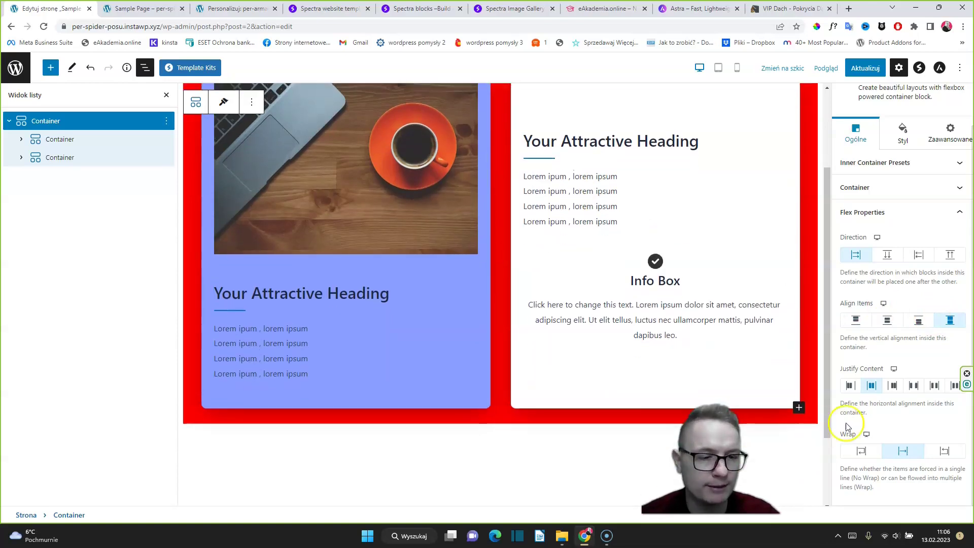
{"action": "scroll", "coordinate": [361, 205], "scroll_direction": "up", "scroll_amount": 2}
{"action": "scroll", "coordinate": [403, 218], "scroll_direction": "down", "scroll_amount": 3}
{"action": "scroll", "coordinate": [401, 220], "scroll_direction": "up", "scroll_amount": 3}
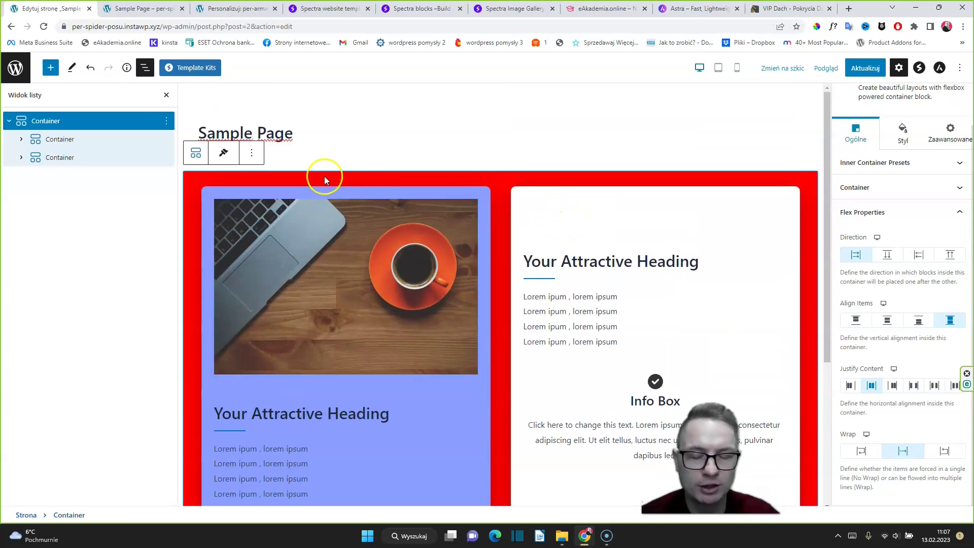
{"action": "scroll", "coordinate": [513, 226], "scroll_direction": "down", "scroll_amount": 2}
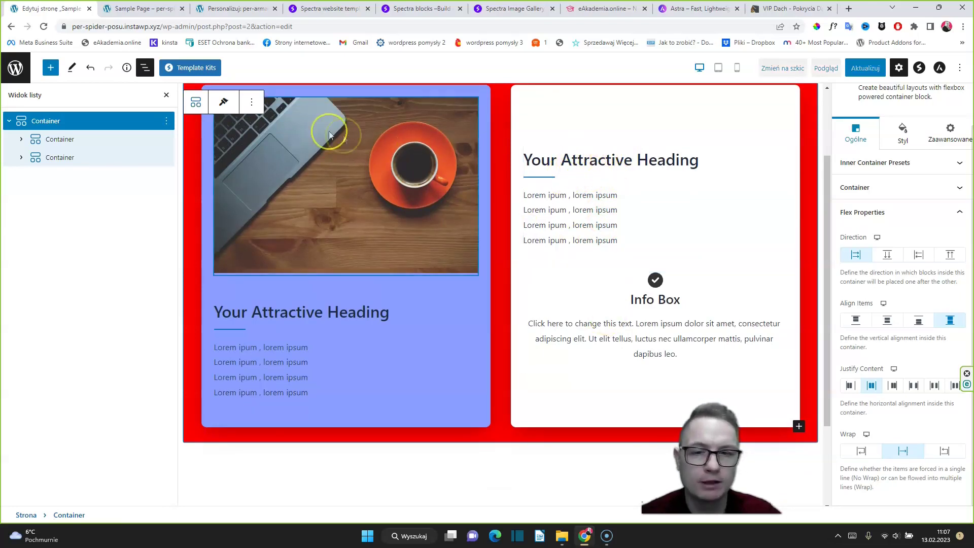
{"action": "scroll", "coordinate": [334, 153], "scroll_direction": "up", "scroll_amount": 1}
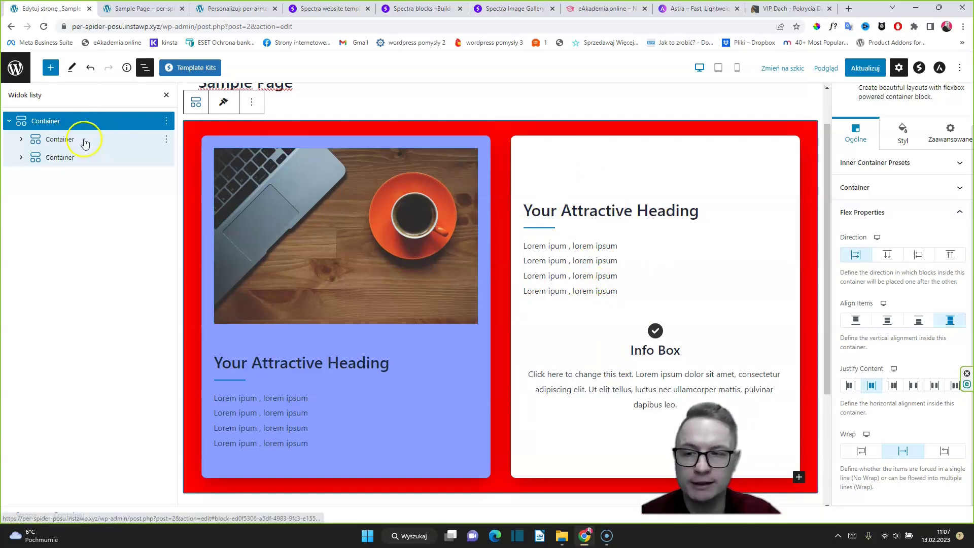
Select the second inner container, the one with the Info Box, and justify its content to the top
{"action": "left_click", "coordinate": [64, 140]}
{"action": "left_click", "coordinate": [59, 141]}
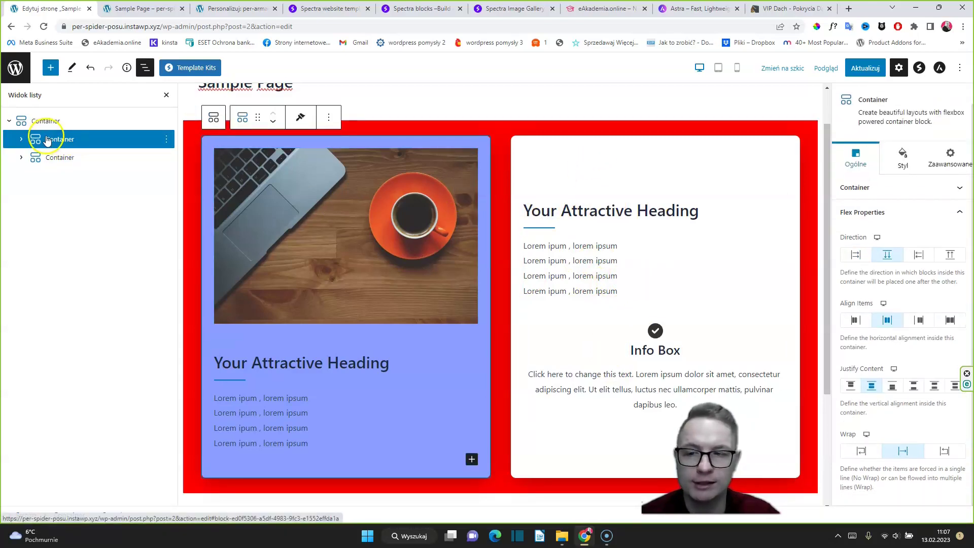
{"action": "left_click", "coordinate": [88, 160]}
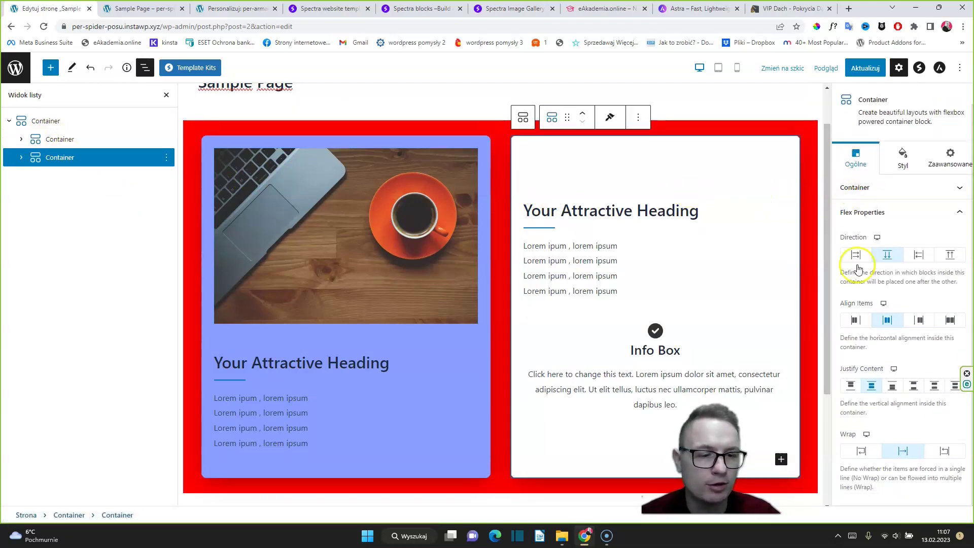
{"action": "left_click", "coordinate": [851, 386]}
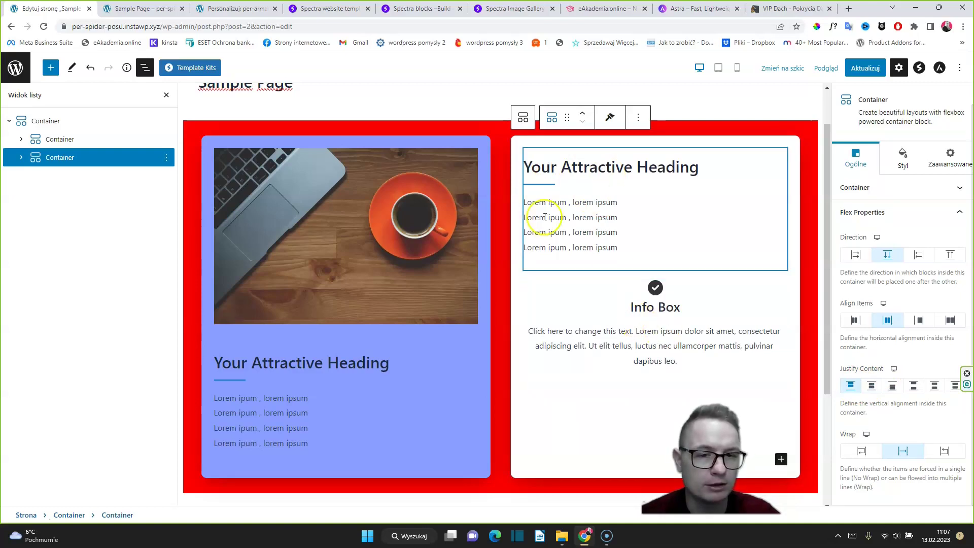
{"action": "scroll", "coordinate": [609, 213], "scroll_direction": "down", "scroll_amount": 3}
{"action": "scroll", "coordinate": [528, 325], "scroll_direction": "up", "scroll_amount": 3}
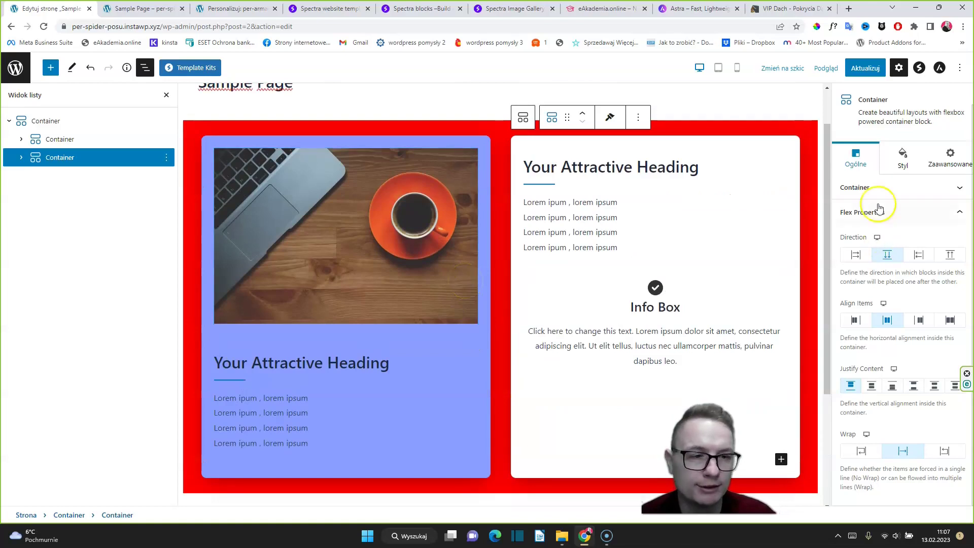
Change the second inner container's background color to a muted red, CB7171
{"action": "left_click", "coordinate": [899, 157]}
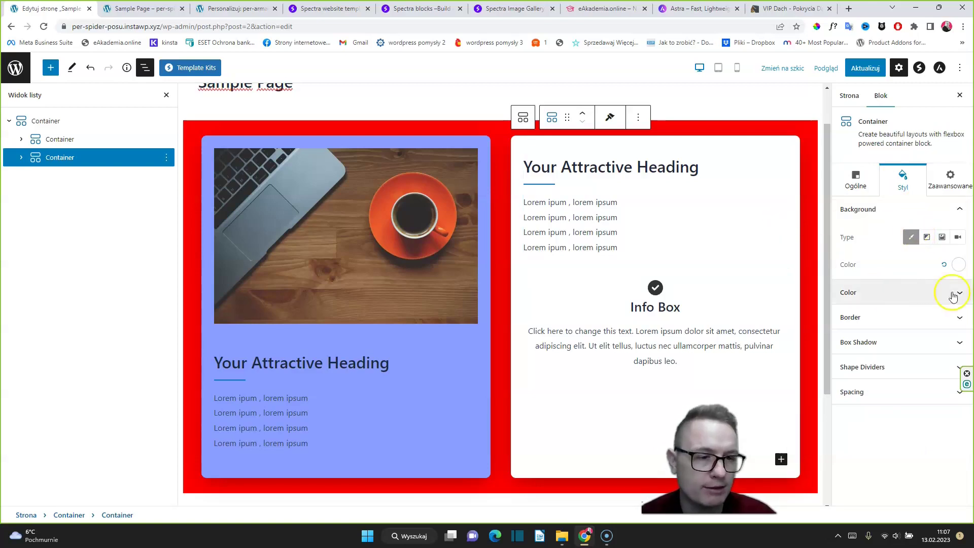
{"action": "left_click", "coordinate": [960, 264]}
{"action": "left_click_drag", "start_coordinate": [920, 310], "coordinate": [895, 293]}
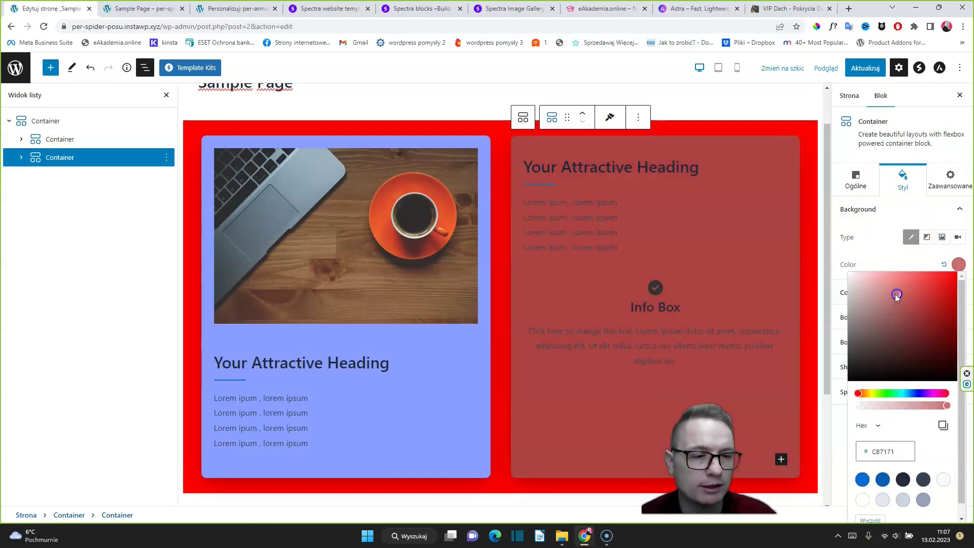
{"action": "left_click", "coordinate": [801, 264]}
{"action": "left_click", "coordinate": [902, 317]}
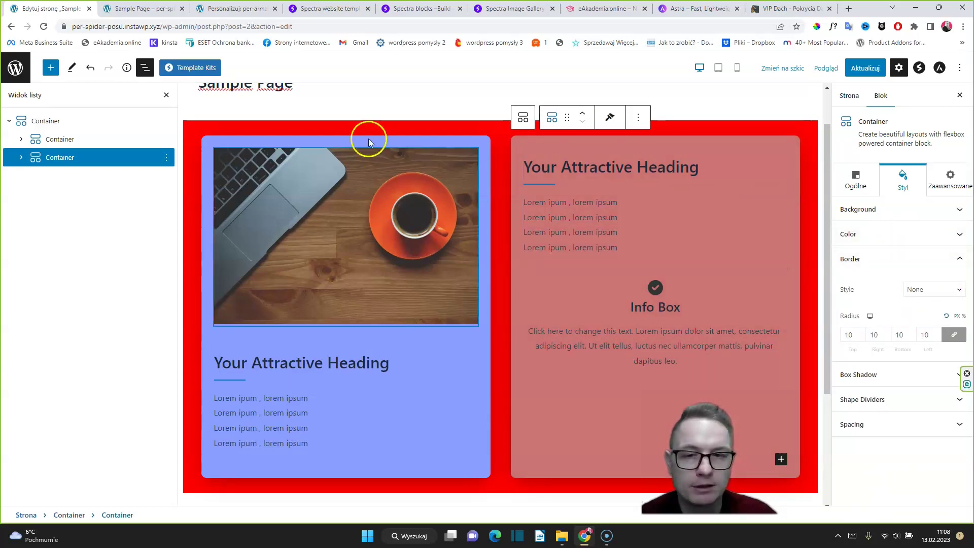
Select the outer container and change its background to the off-white palette color F9FAFB
{"action": "left_click", "coordinate": [47, 121]}
{"action": "left_click", "coordinate": [244, 128]}
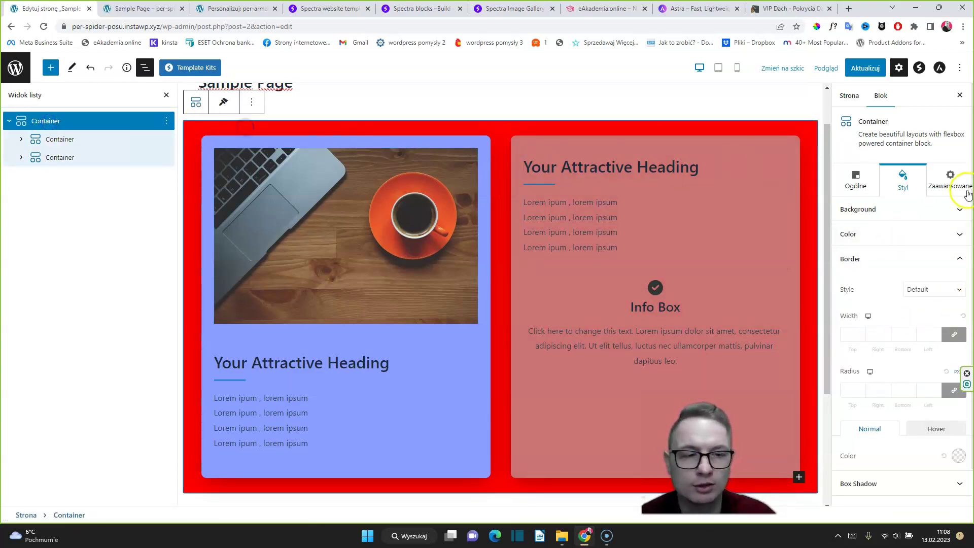
{"action": "left_click", "coordinate": [866, 187]}
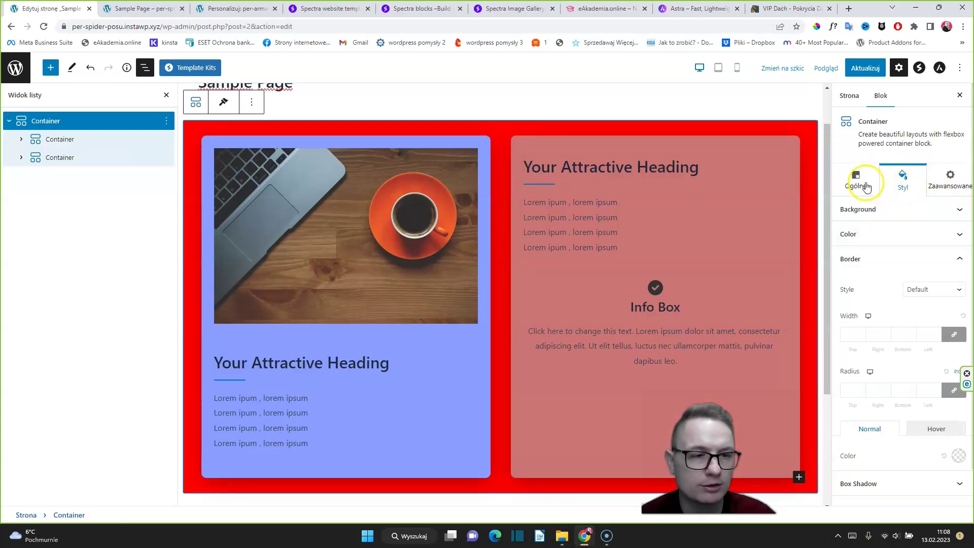
{"action": "left_click", "coordinate": [863, 209]}
{"action": "left_click", "coordinate": [959, 264]}
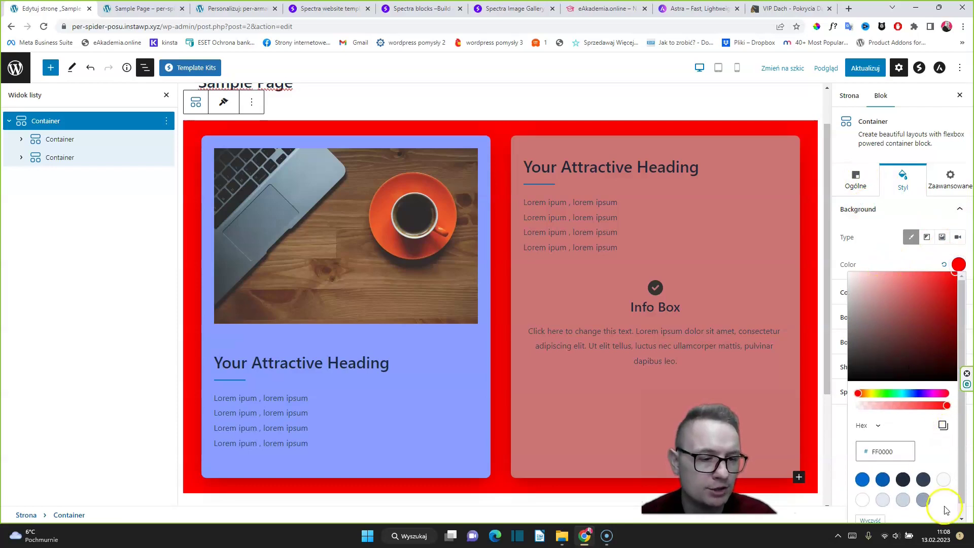
{"action": "left_click", "coordinate": [945, 479]}
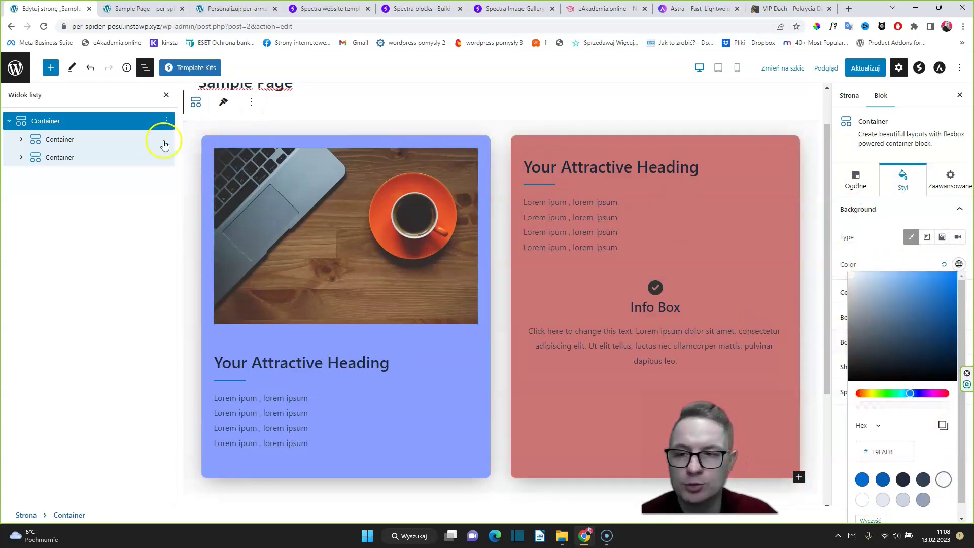
Set the second inner container's background color to white, FFFFFF
{"action": "left_click", "coordinate": [60, 157]}
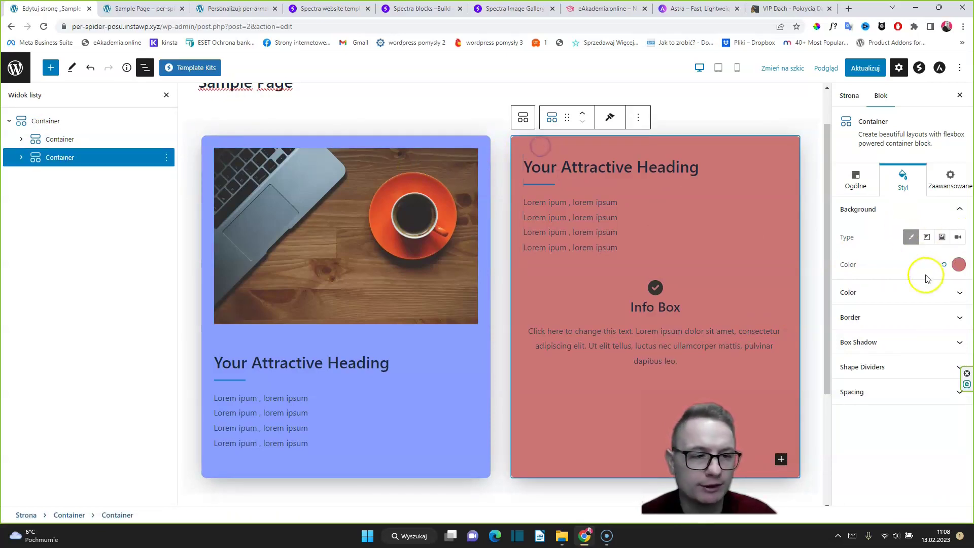
{"action": "left_click", "coordinate": [958, 264]}
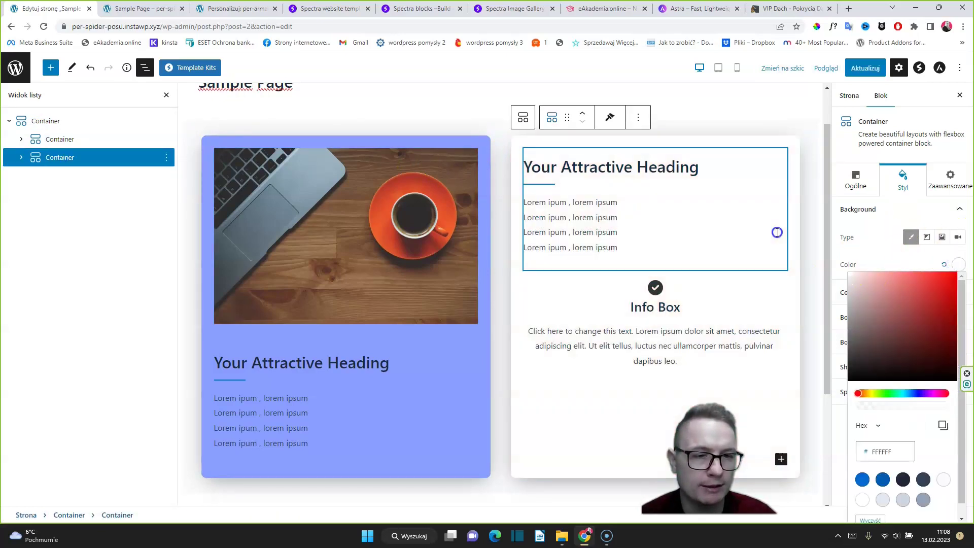
{"action": "left_click", "coordinate": [502, 146]}
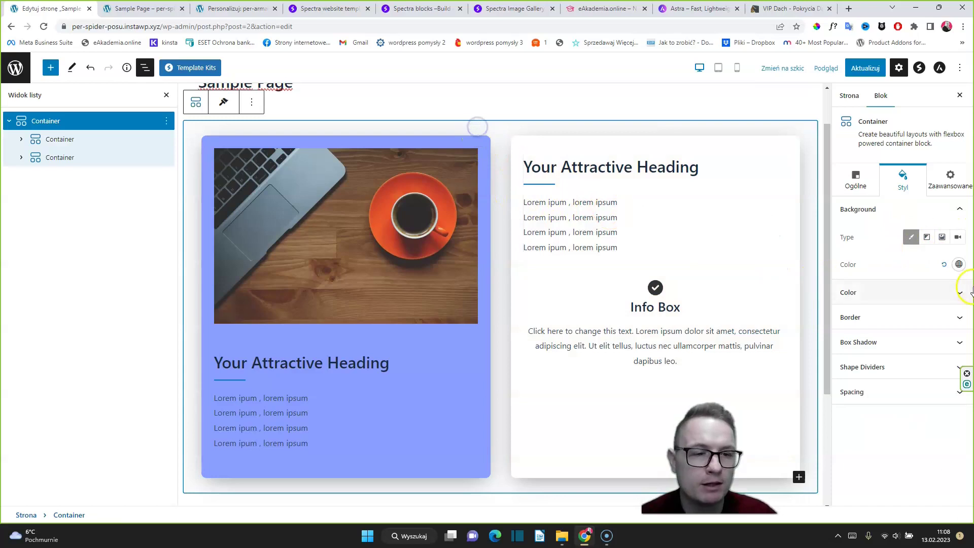
Try several box shadow presets on the second inner container and apply the first preset
{"action": "left_click", "coordinate": [903, 342]}
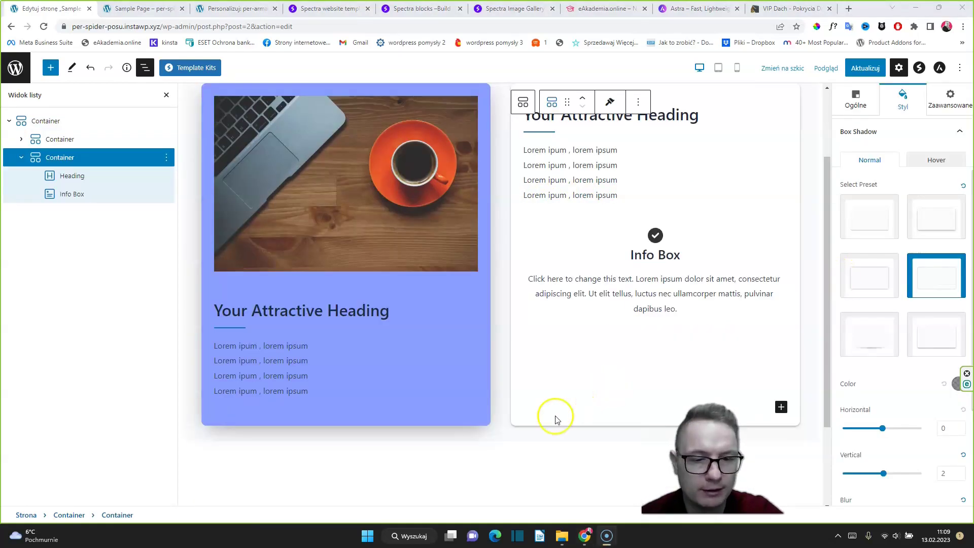
{"action": "left_click", "coordinate": [943, 332]}
{"action": "left_click", "coordinate": [935, 274]}
{"action": "left_click", "coordinate": [935, 217]}
{"action": "left_click", "coordinate": [869, 219]}
{"action": "left_click", "coordinate": [941, 222]}
{"action": "left_click", "coordinate": [883, 220]}
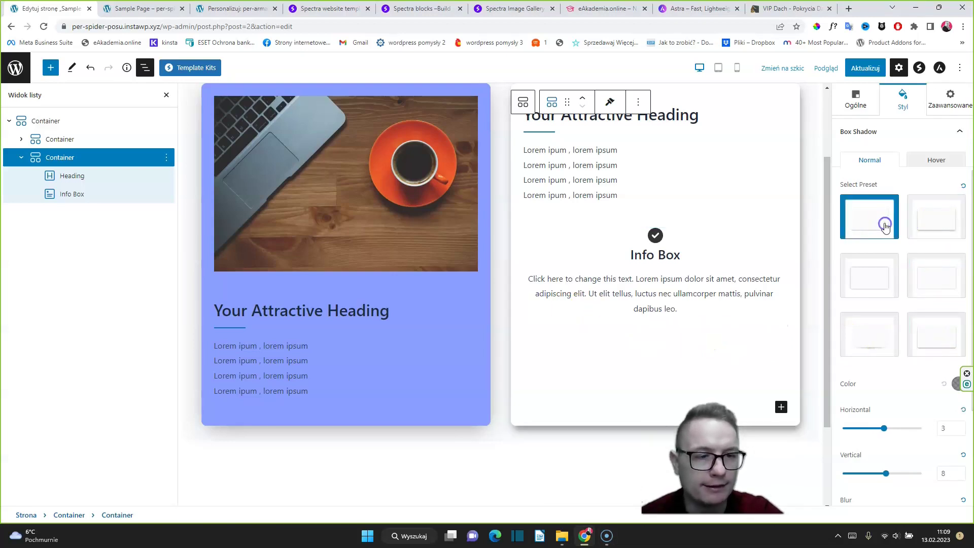
Try lowering the opacity of the second inner container's black shadow color, and undo the last change
{"action": "scroll", "coordinate": [942, 375], "scroll_direction": "down", "scroll_amount": 1}
{"action": "scroll", "coordinate": [941, 375], "scroll_direction": "down", "scroll_amount": 1}
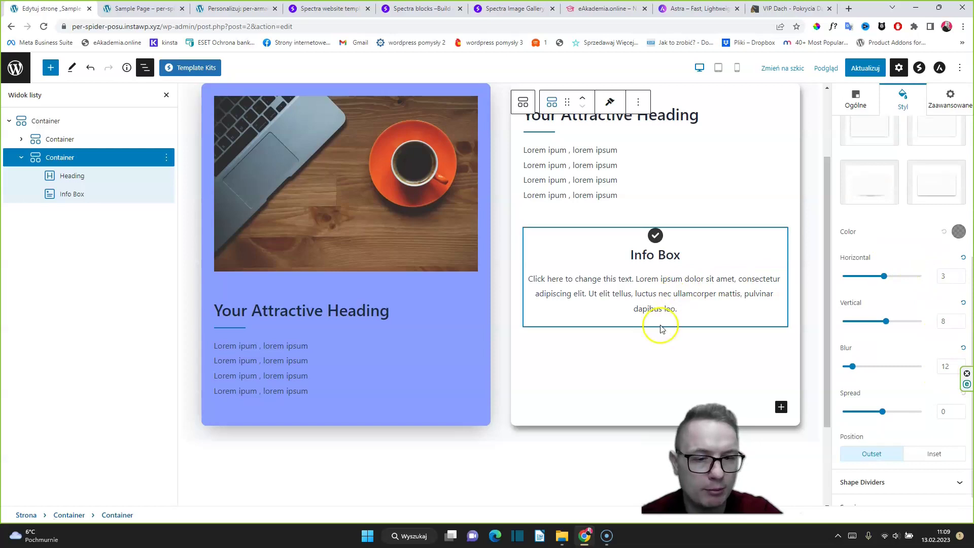
{"action": "left_click", "coordinate": [959, 234]}
{"action": "left_click", "coordinate": [906, 374]}
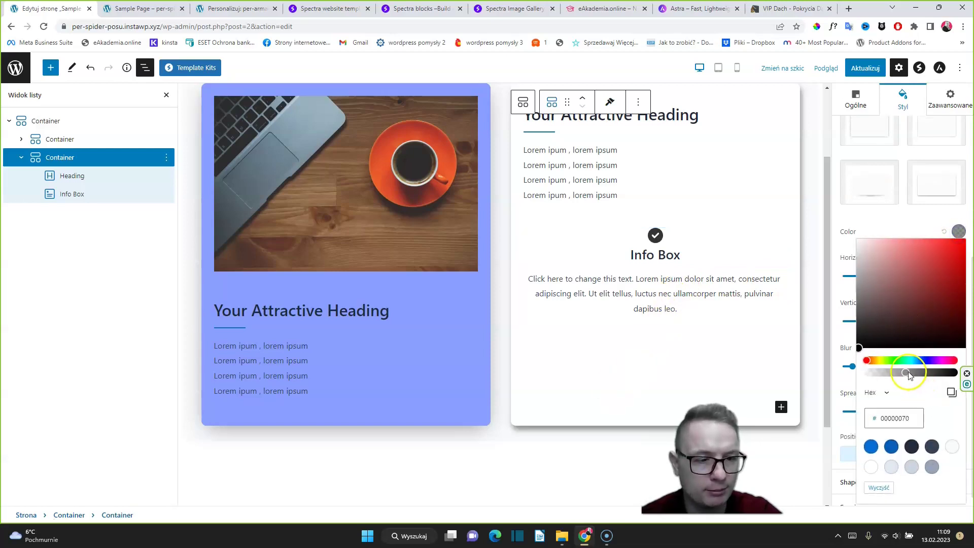
{"action": "mouse_move", "coordinate": [897, 375]}
{"action": "left_mouse_down"}
{"action": "mouse_move", "coordinate": [873, 373]}
{"action": "mouse_move", "coordinate": [897, 373]}
{"action": "mouse_move", "coordinate": [883, 373]}
{"action": "left_mouse_up"}
{"action": "left_click", "coordinate": [821, 351]}
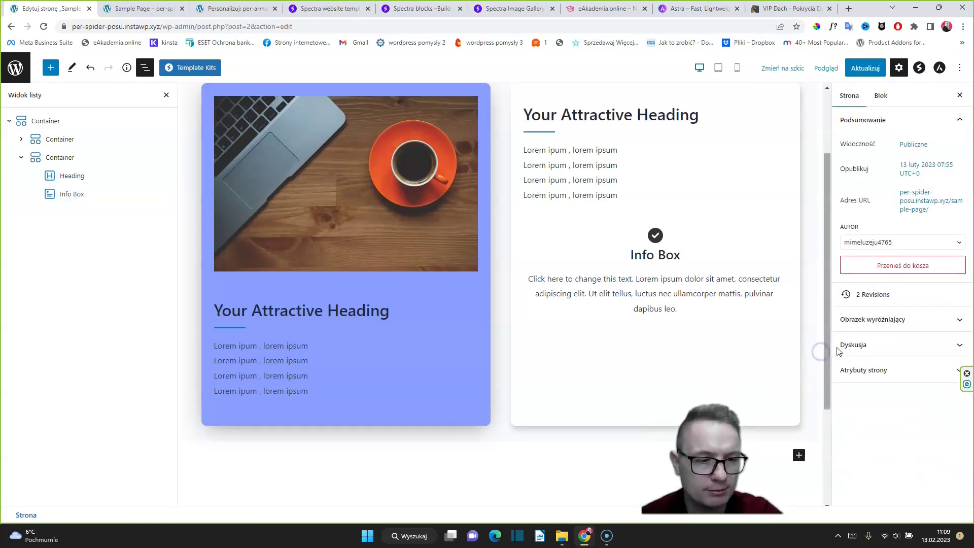
{"action": "key", "text": "ctrl+z"}
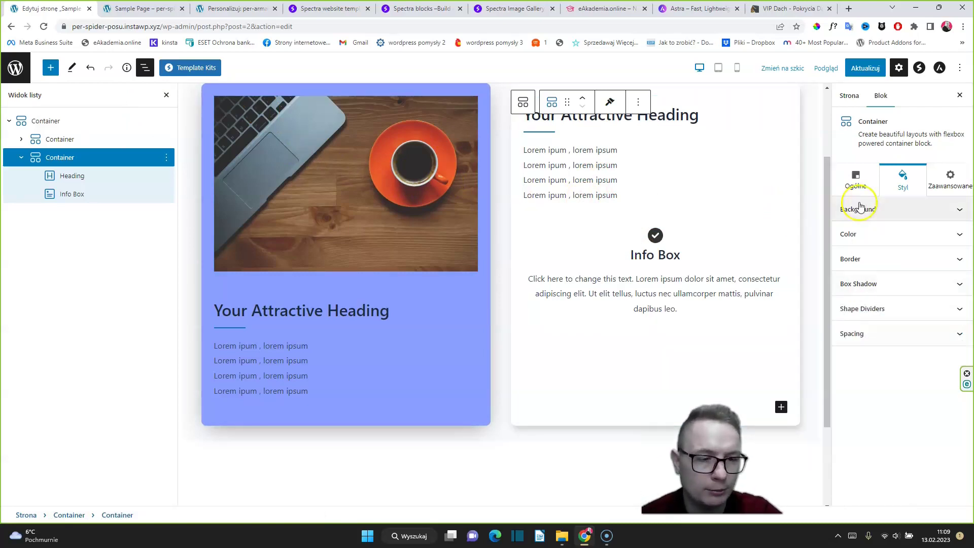
Set the second inner container's column gap and row gap to 40 px
{"action": "left_click", "coordinate": [852, 334]}
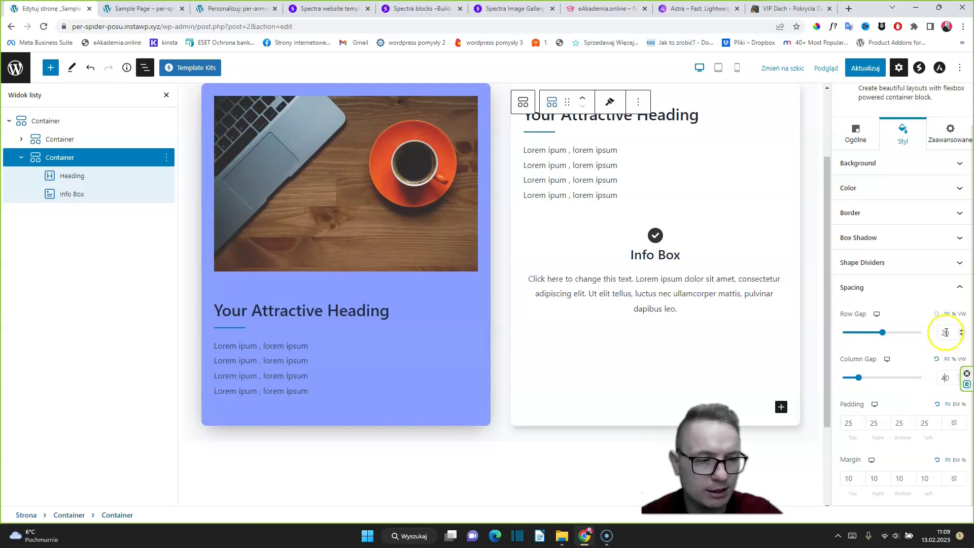
{"action": "type", "text": "4"}
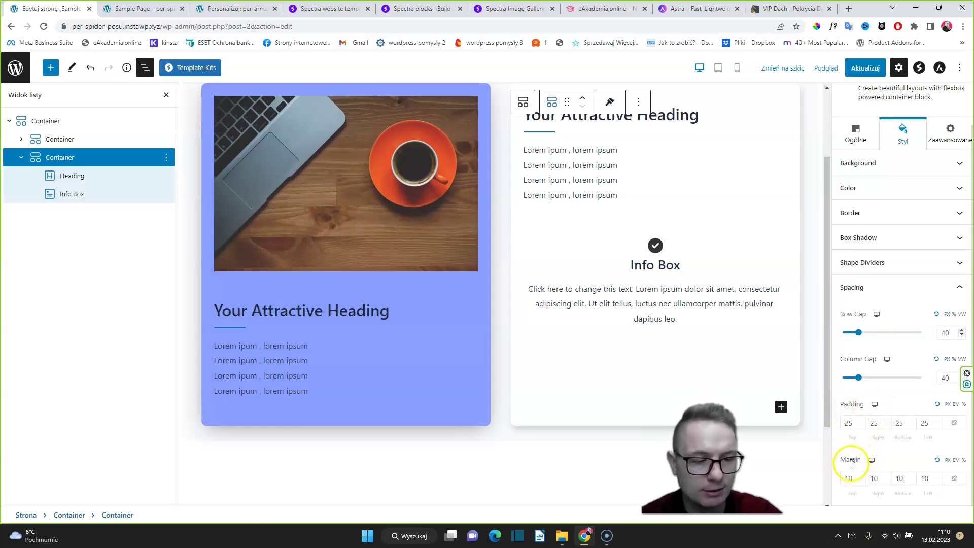
Select the Info Box, try the left-aligned icon preset, and apply the centered preset with a Read More button
{"action": "mouse_move", "coordinate": [656, 237]}
{"action": "left_click", "coordinate": [625, 248]}
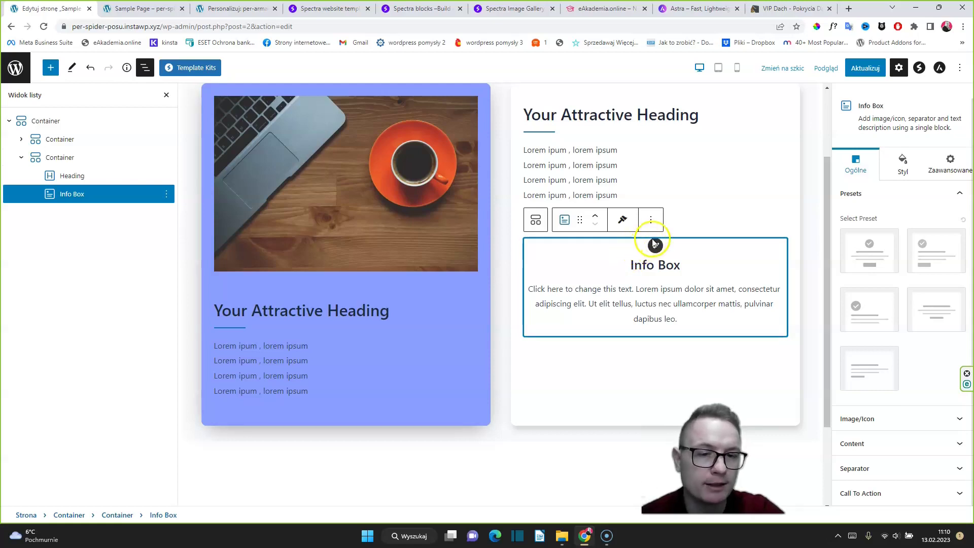
{"action": "left_click", "coordinate": [615, 267]}
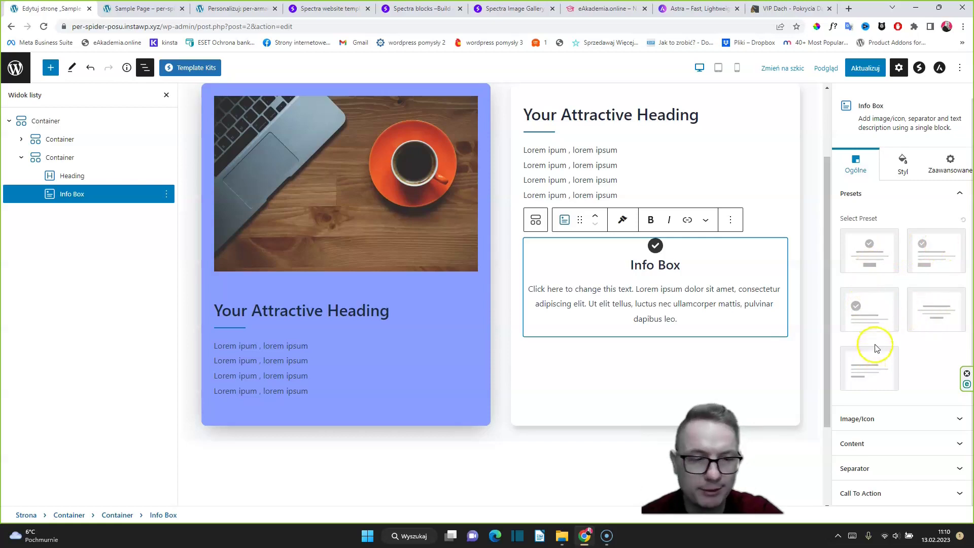
{"action": "left_click", "coordinate": [874, 310]}
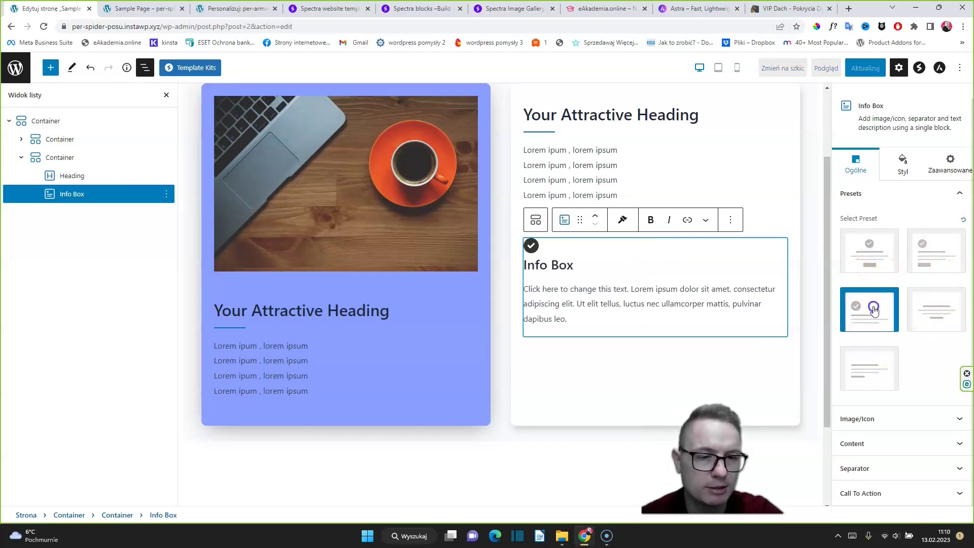
{"action": "left_click", "coordinate": [870, 262]}
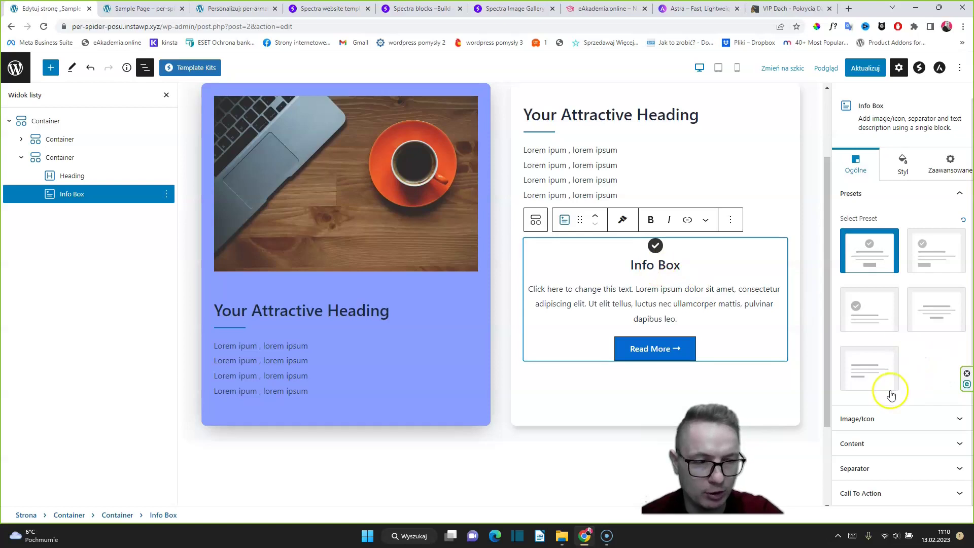
Look over the card sections on the VIP Dach and eAkademia.online websites, and return to the WordPress page editor
{"action": "left_click", "coordinate": [768, 11]}
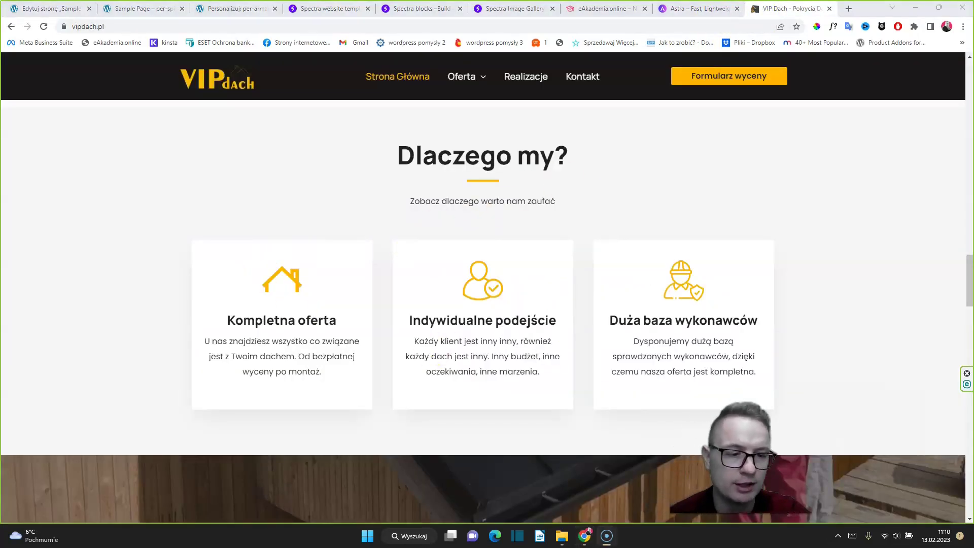
{"action": "left_click_drag", "start_coordinate": [969, 302], "coordinate": [943, 314]}
{"action": "scroll", "coordinate": [620, 261], "scroll_direction": "up", "scroll_amount": 3}
{"action": "scroll", "coordinate": [602, 322], "scroll_direction": "down", "scroll_amount": 3}
{"action": "scroll", "coordinate": [575, 141], "scroll_direction": "down", "scroll_amount": 1}
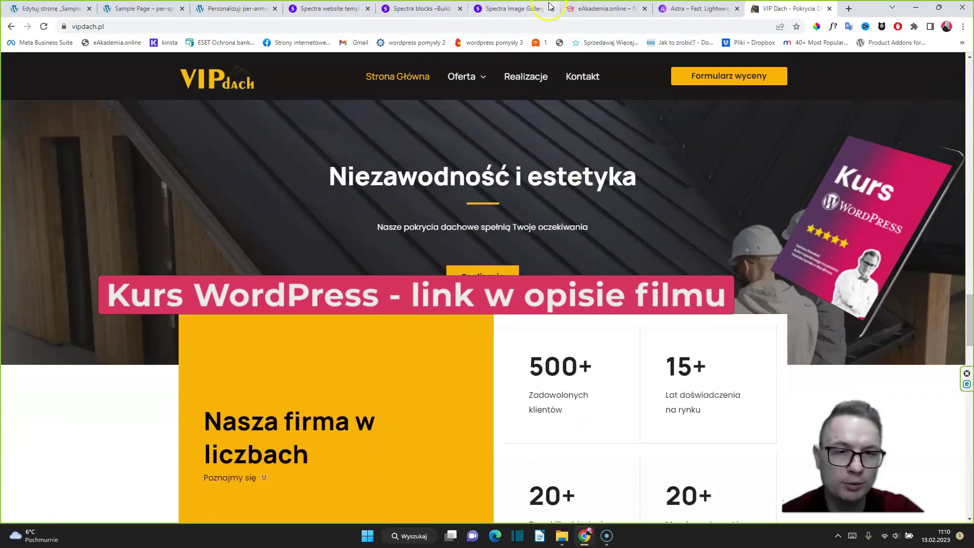
{"action": "left_click", "coordinate": [601, 8]}
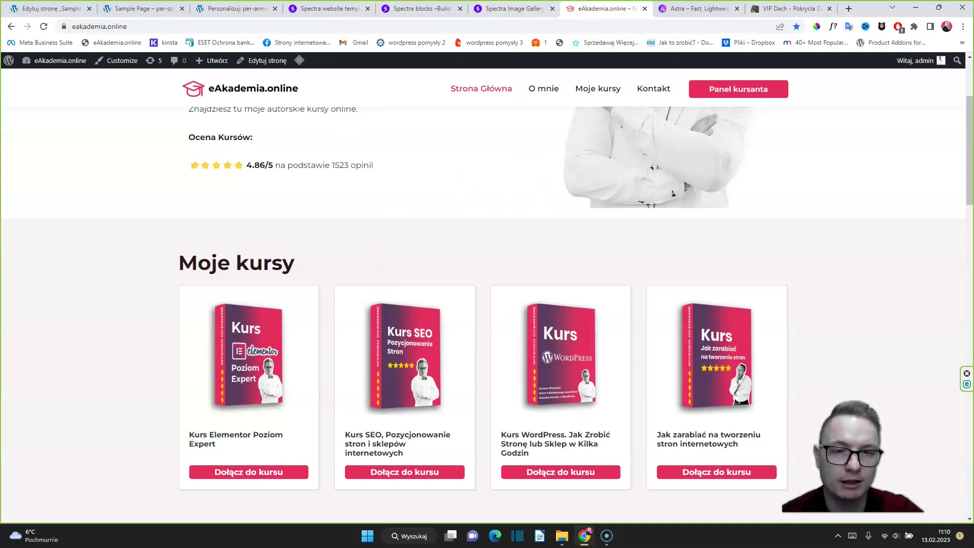
{"action": "left_click", "coordinate": [49, 8]}
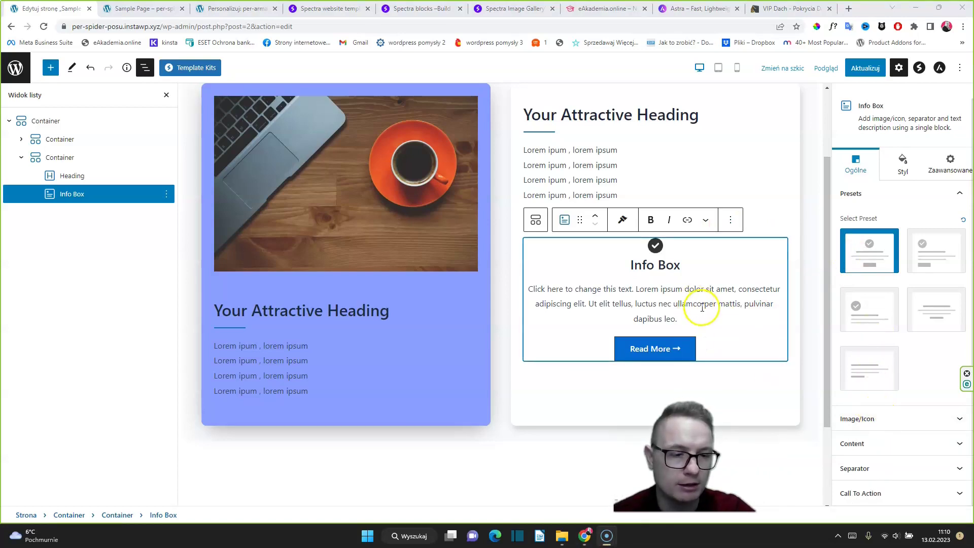
Remove the check icon from the Info Box and switch its icon source to Image
{"action": "left_click", "coordinate": [865, 417]}
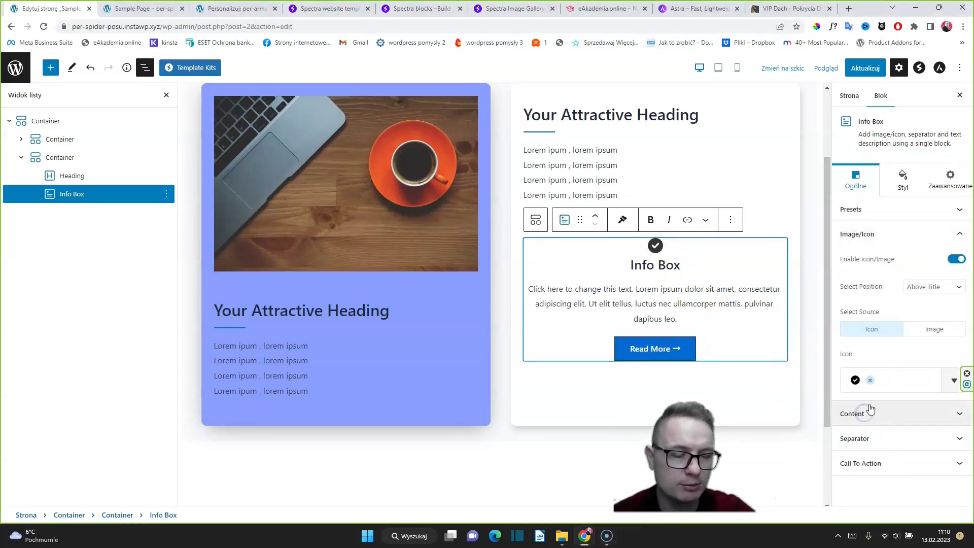
{"action": "left_click", "coordinate": [889, 385]}
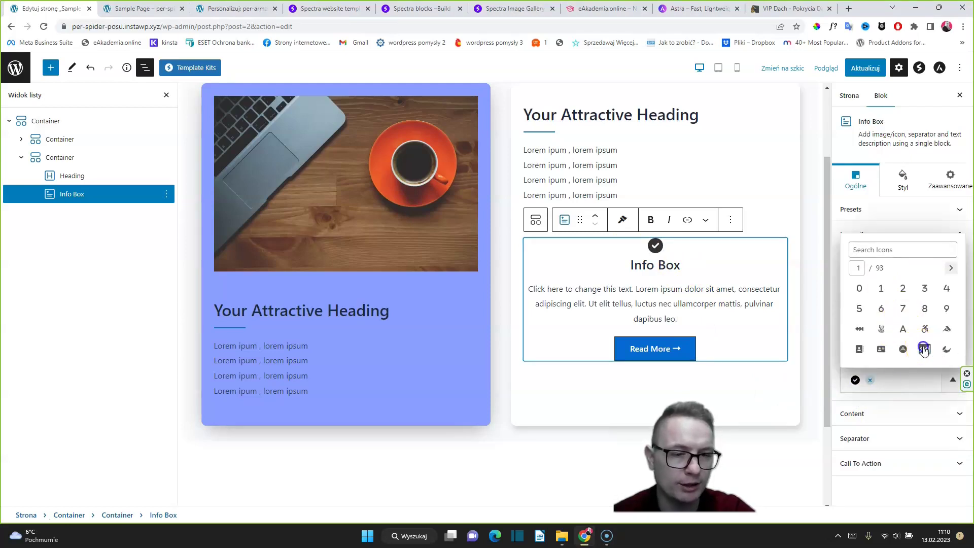
{"action": "left_click", "coordinate": [888, 399]}
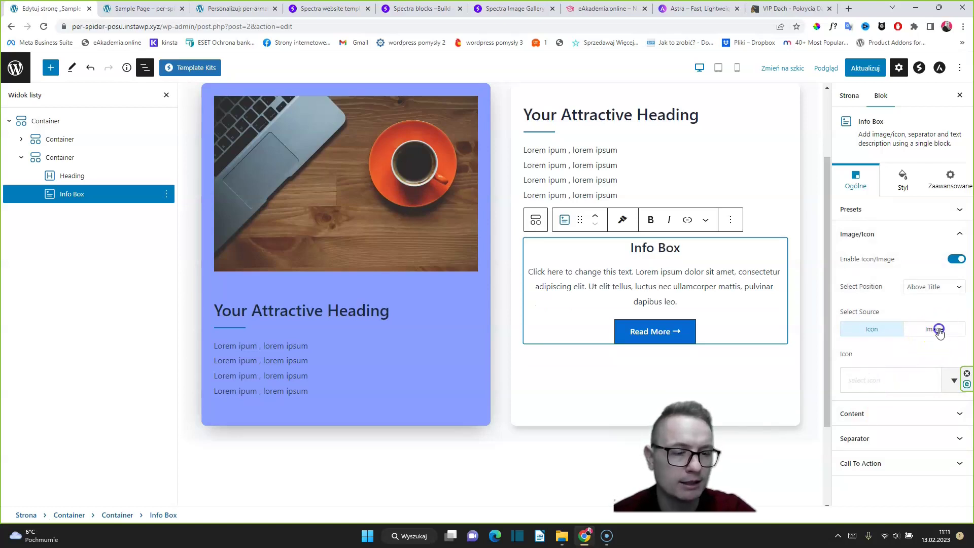
{"action": "left_click", "coordinate": [935, 329]}
Upload pobrane.png from the desktop to the media library and use it as the Info Box image
{"action": "left_click", "coordinate": [902, 391]}
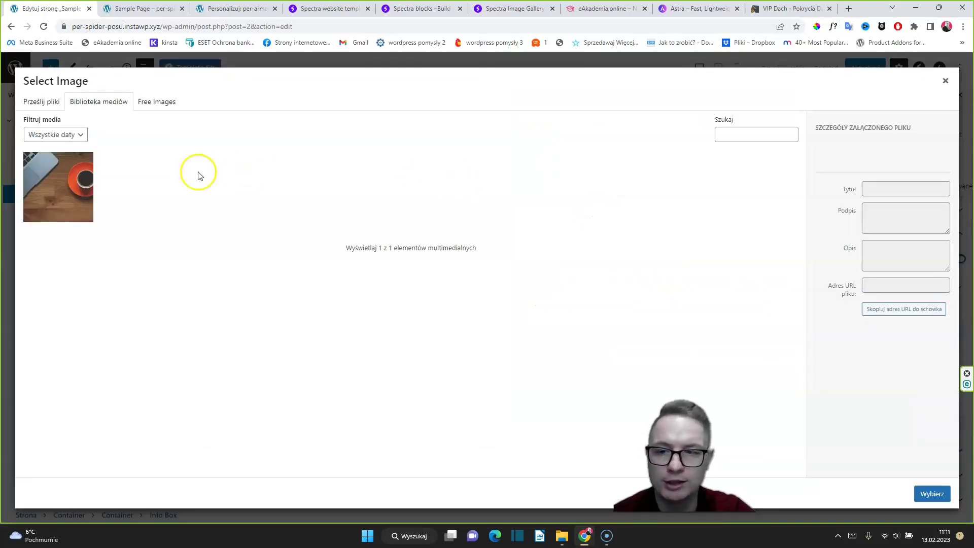
{"action": "left_click", "coordinate": [37, 104]}
{"action": "left_click", "coordinate": [457, 276]}
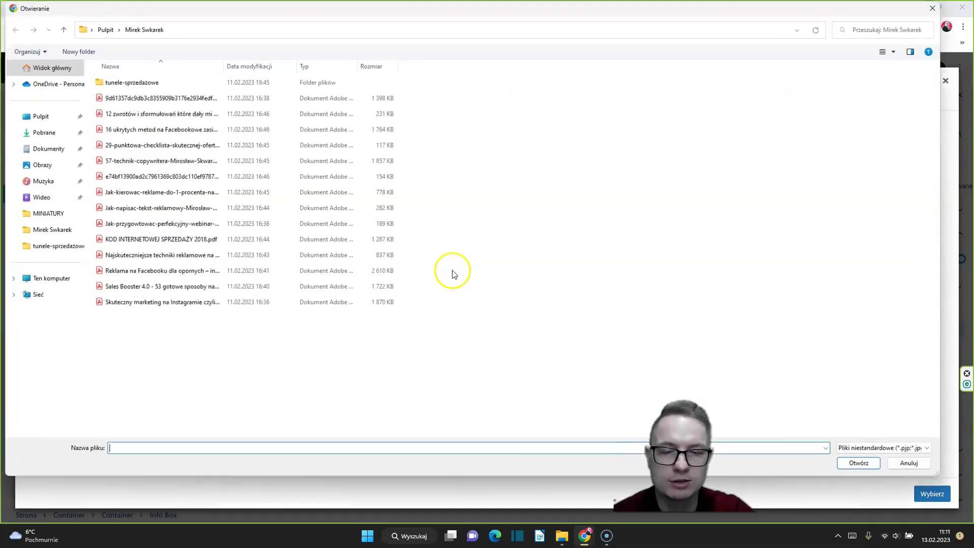
{"action": "left_click", "coordinate": [41, 116]}
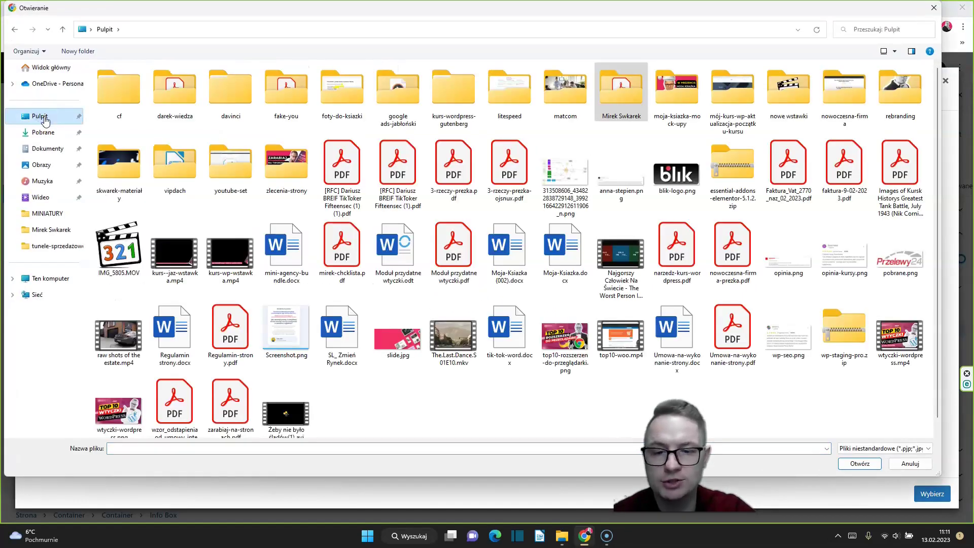
{"action": "left_click", "coordinate": [879, 268]}
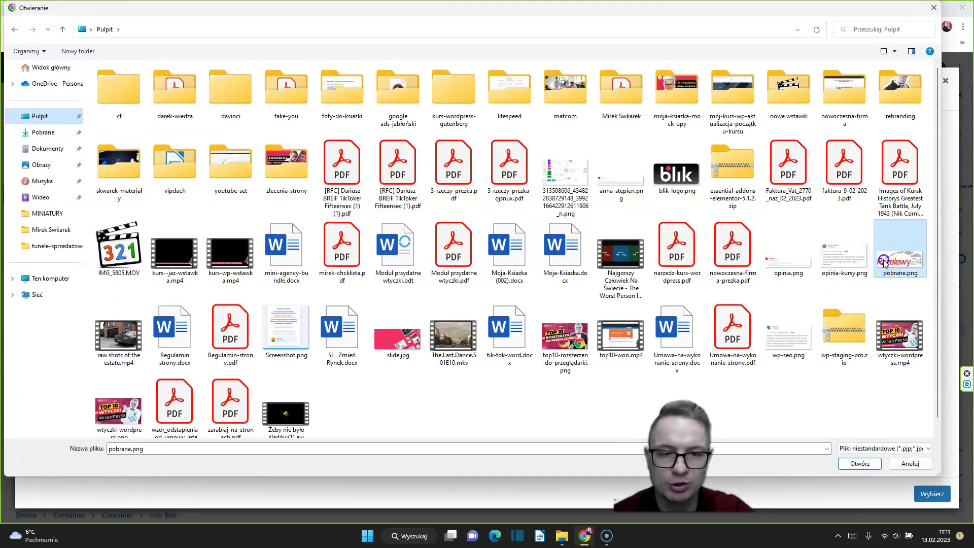
{"action": "left_click", "coordinate": [860, 463]}
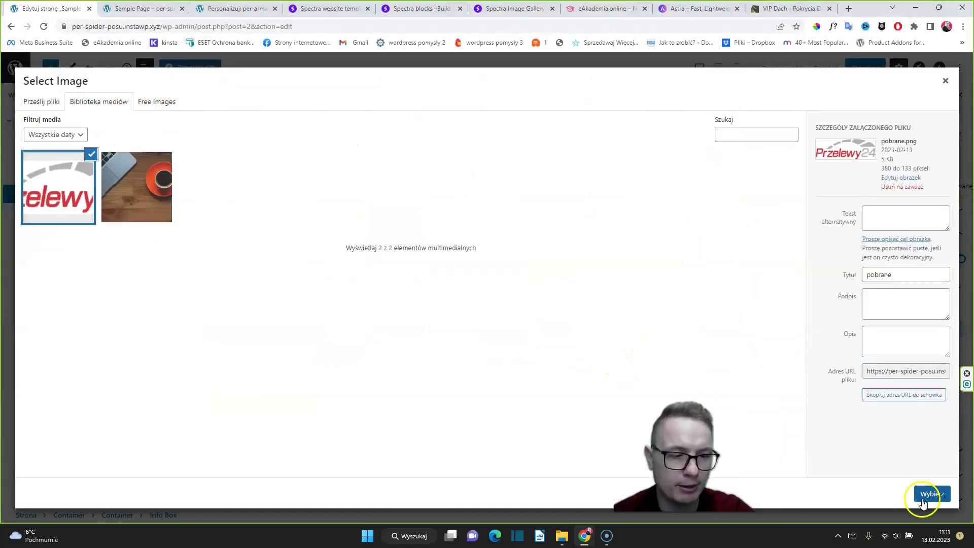
{"action": "left_click", "coordinate": [931, 493]}
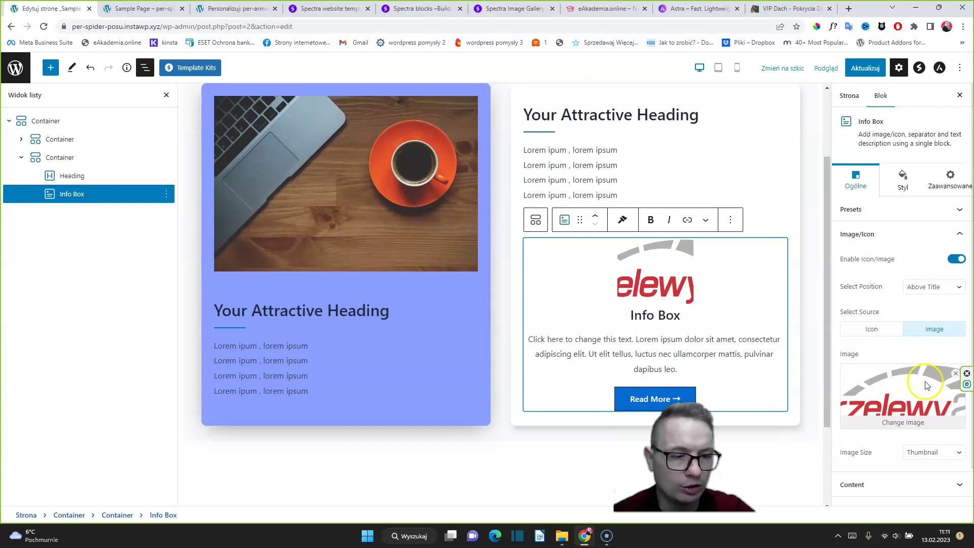
Set the Info Box image size to Medium
{"action": "scroll", "coordinate": [908, 395], "scroll_direction": "down", "scroll_amount": 1}
{"action": "left_click", "coordinate": [930, 412]}
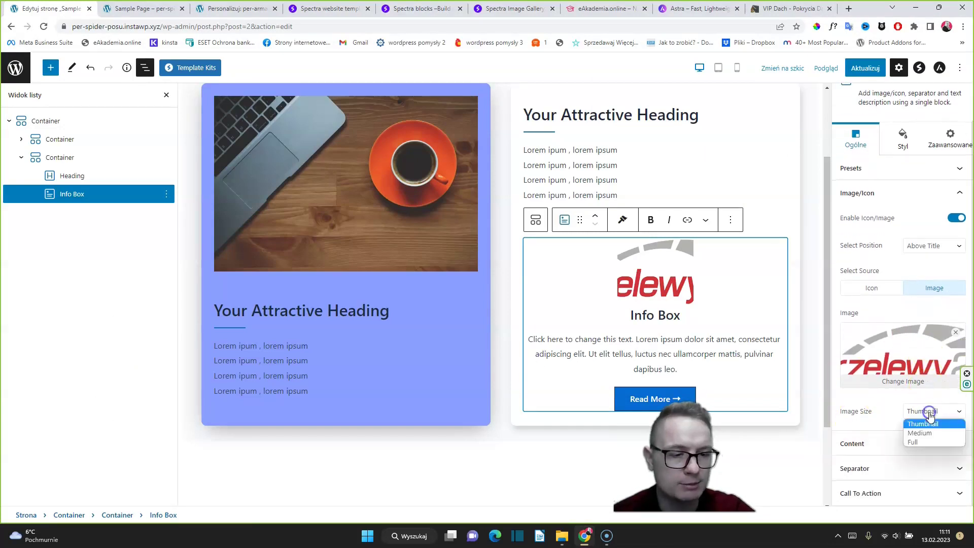
{"action": "left_click", "coordinate": [927, 433]}
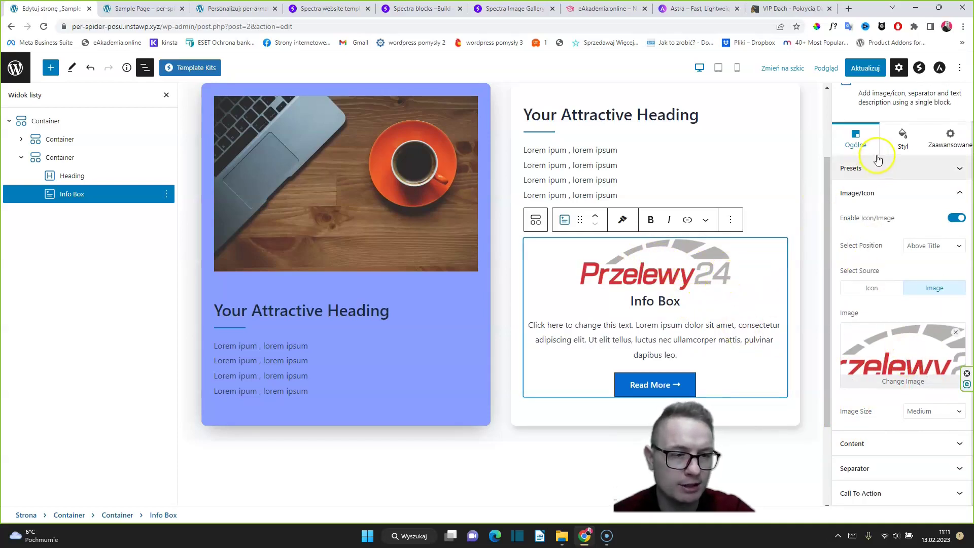
Change the Info Box title tag to H2, and toggle the description off and back on
{"action": "scroll", "coordinate": [831, 328], "scroll_direction": "down", "scroll_amount": 2}
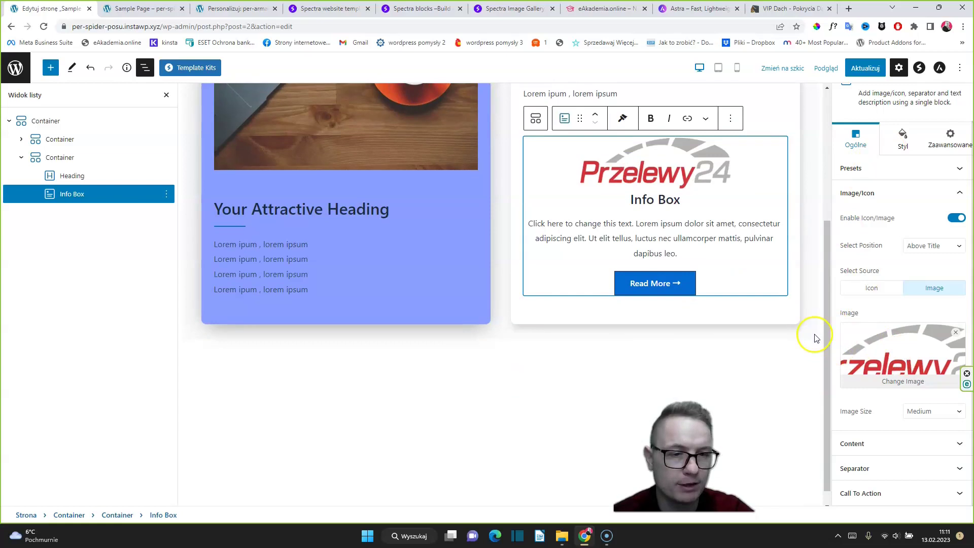
{"action": "left_click", "coordinate": [863, 442]}
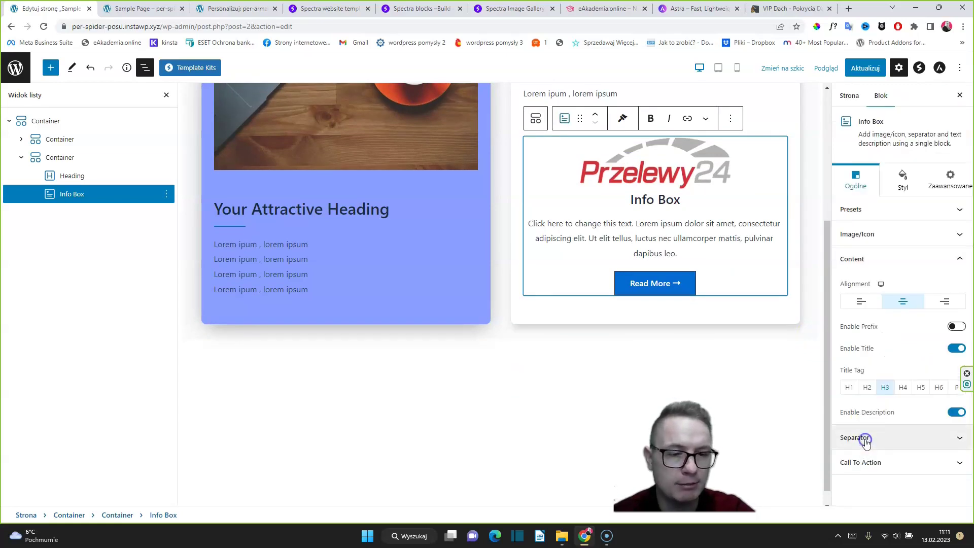
{"action": "left_click", "coordinate": [867, 387]}
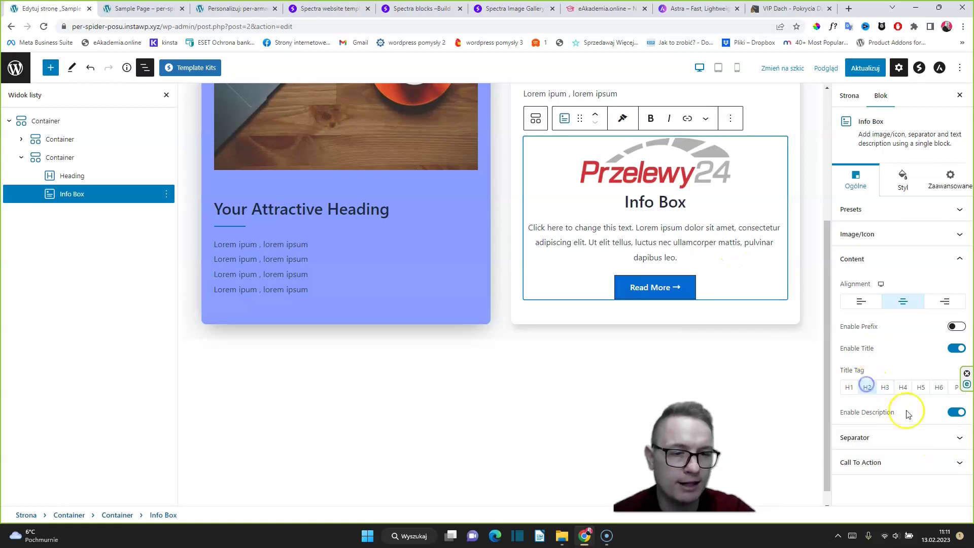
{"action": "left_click", "coordinate": [956, 413]}
{"action": "left_click", "coordinate": [957, 413]}
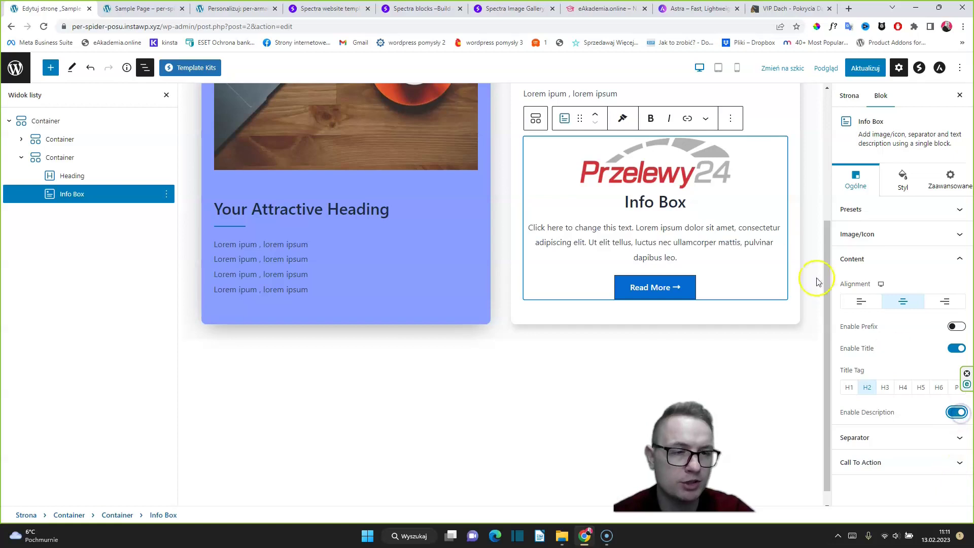
Reduce the Info Box image's custom width to 108 px
{"action": "left_click", "coordinate": [903, 188]}
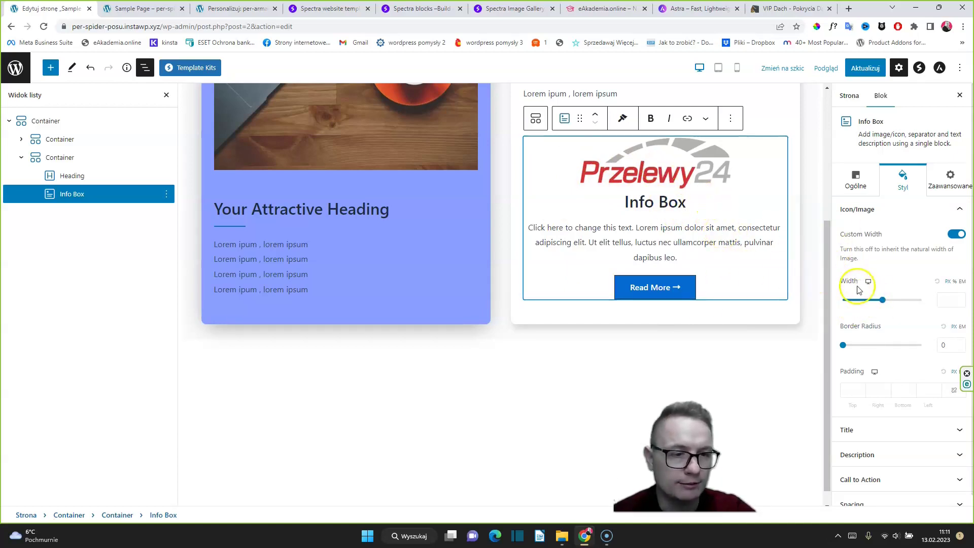
{"action": "left_click_drag", "start_coordinate": [881, 299], "coordinate": [860, 299]}
{"action": "left_click", "coordinate": [584, 229]}
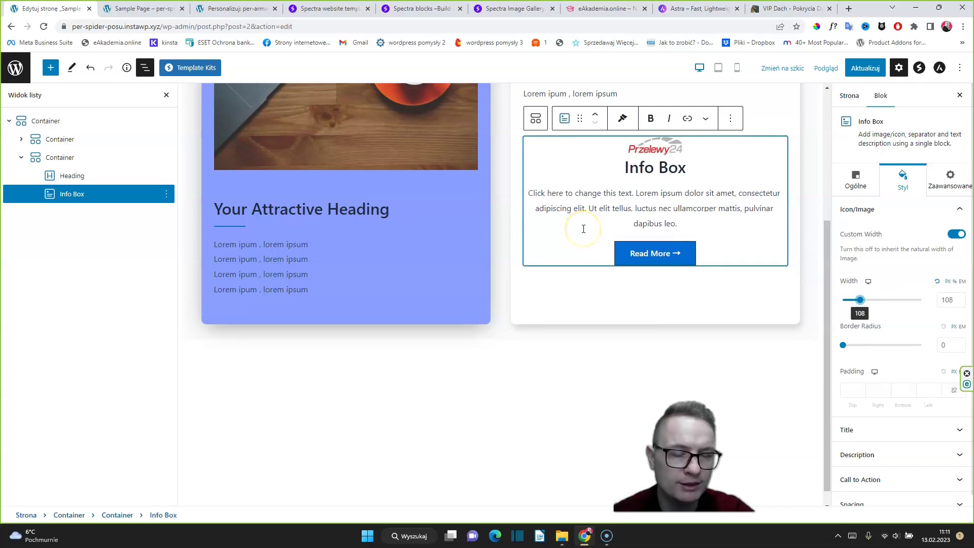
{"action": "left_click", "coordinate": [491, 370]}
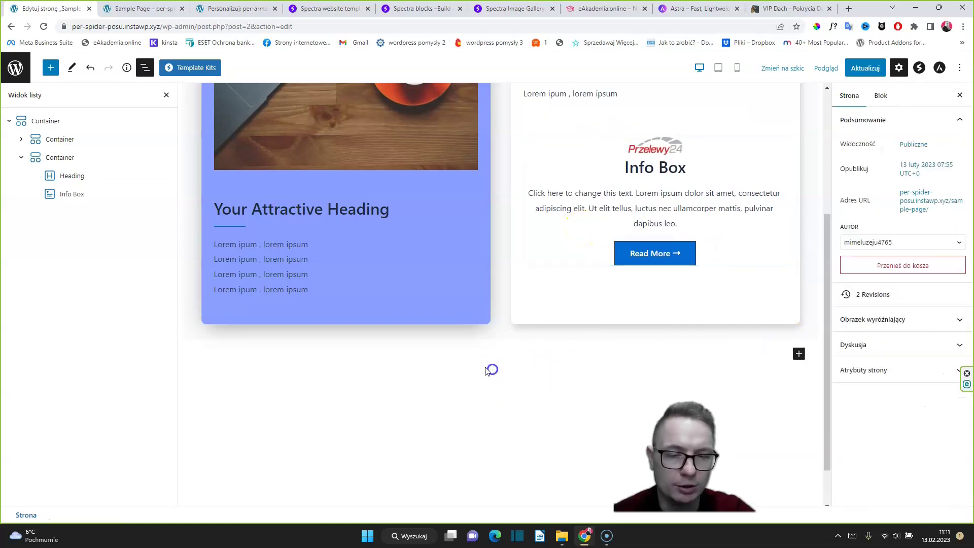
{"action": "scroll", "coordinate": [498, 406], "scroll_direction": "up", "scroll_amount": 4}
{"action": "scroll", "coordinate": [509, 411], "scroll_direction": "down", "scroll_amount": 4}
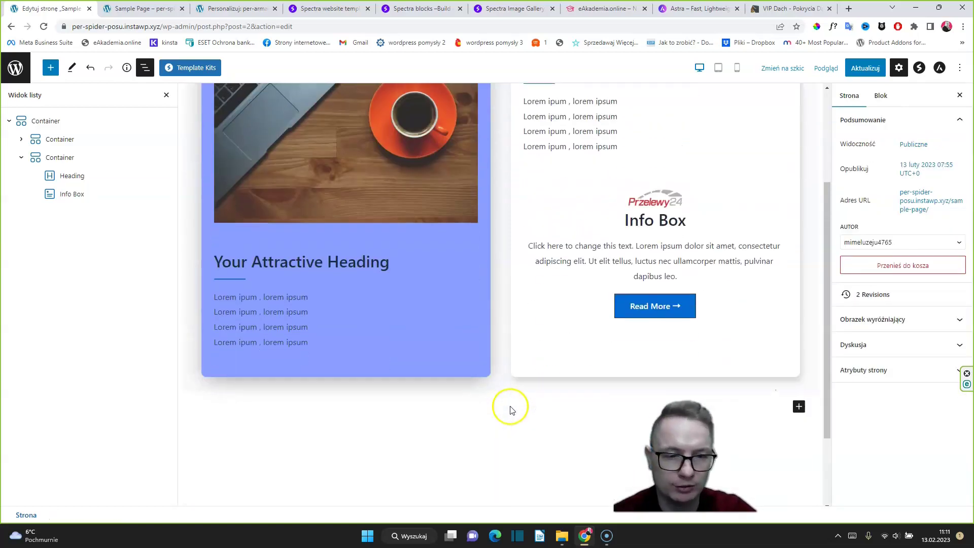
{"action": "scroll", "coordinate": [509, 409], "scroll_direction": "up", "scroll_amount": 4}
{"action": "scroll", "coordinate": [513, 414], "scroll_direction": "down", "scroll_amount": 1}
{"action": "scroll", "coordinate": [515, 415], "scroll_direction": "down", "scroll_amount": 1}
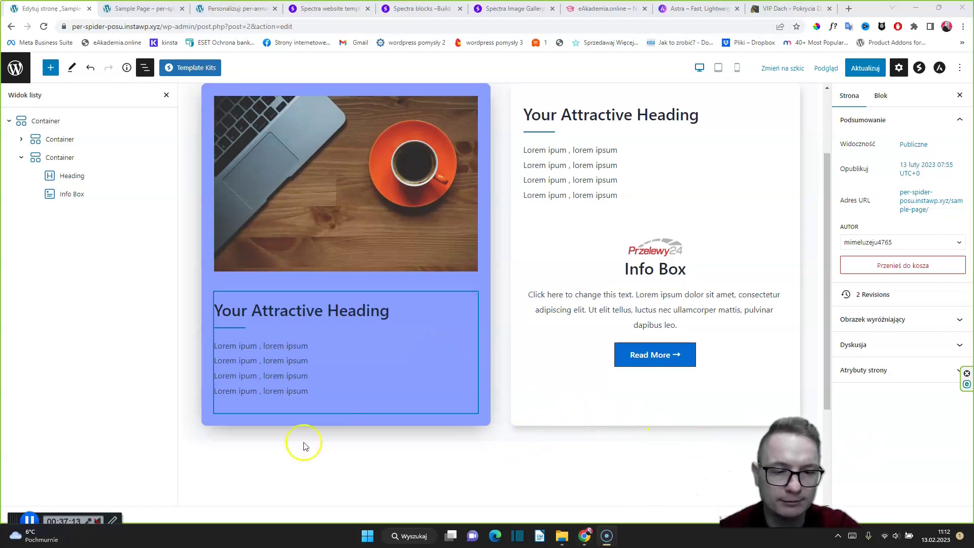
Add a container with three equal columns below the existing section, and select its first column
{"action": "scroll", "coordinate": [243, 466], "scroll_direction": "down", "scroll_amount": 2}
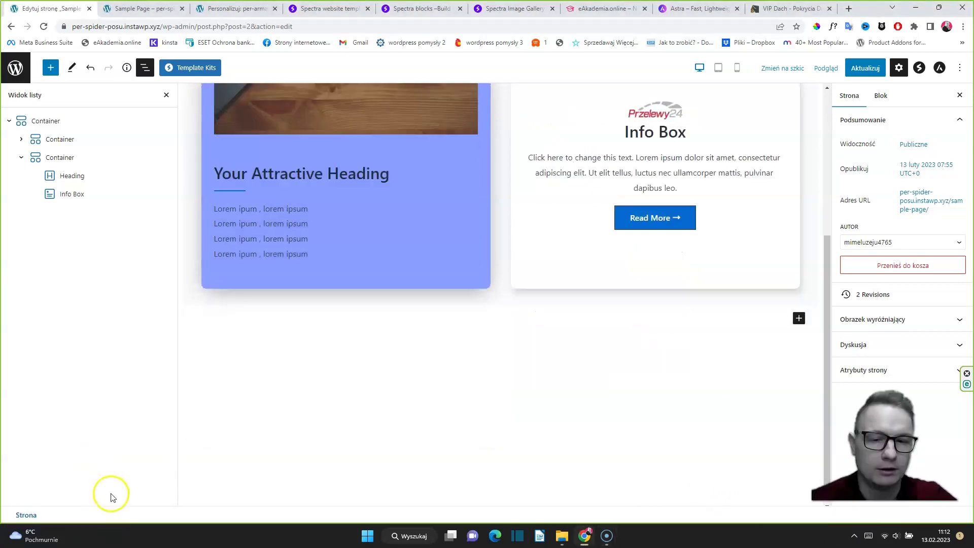
{"action": "left_click", "coordinate": [799, 319]}
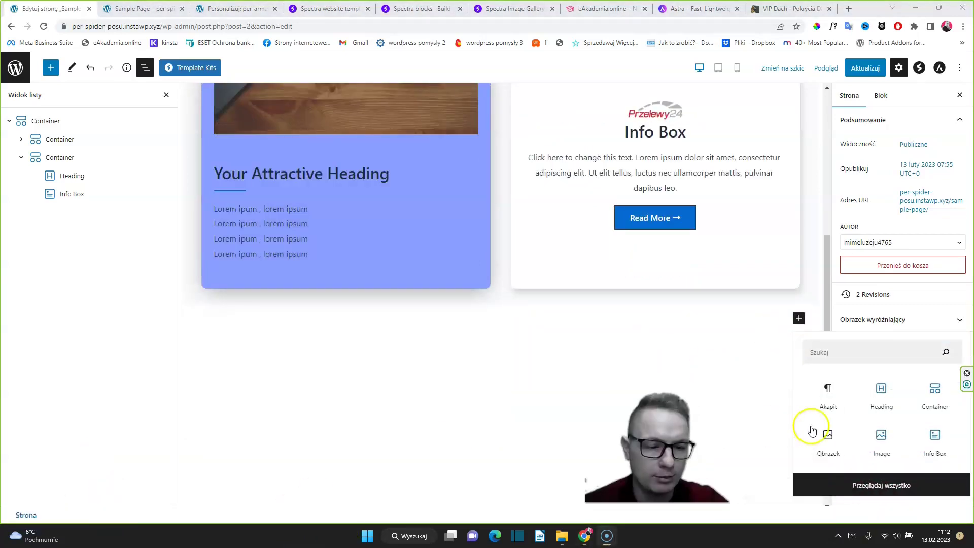
{"action": "left_click", "coordinate": [941, 394]}
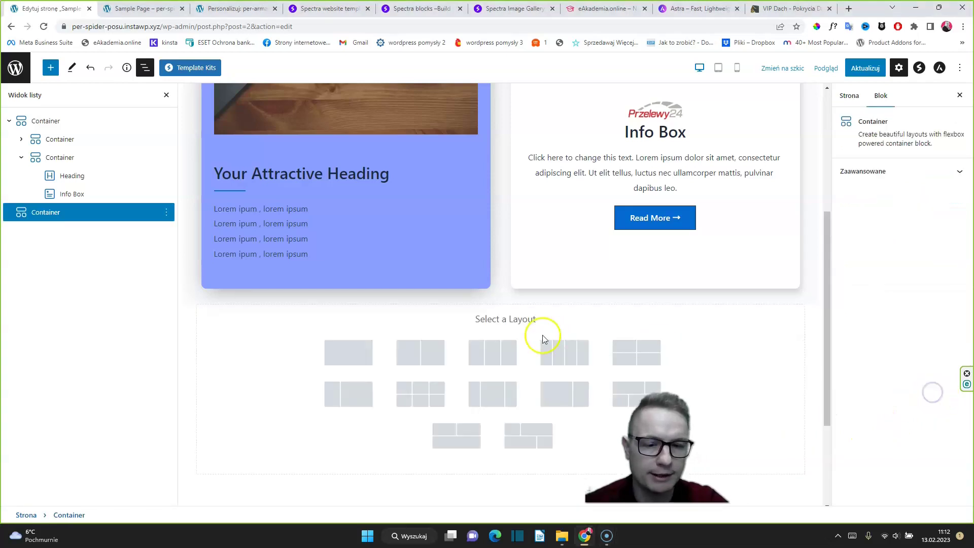
{"action": "left_click", "coordinate": [484, 349]}
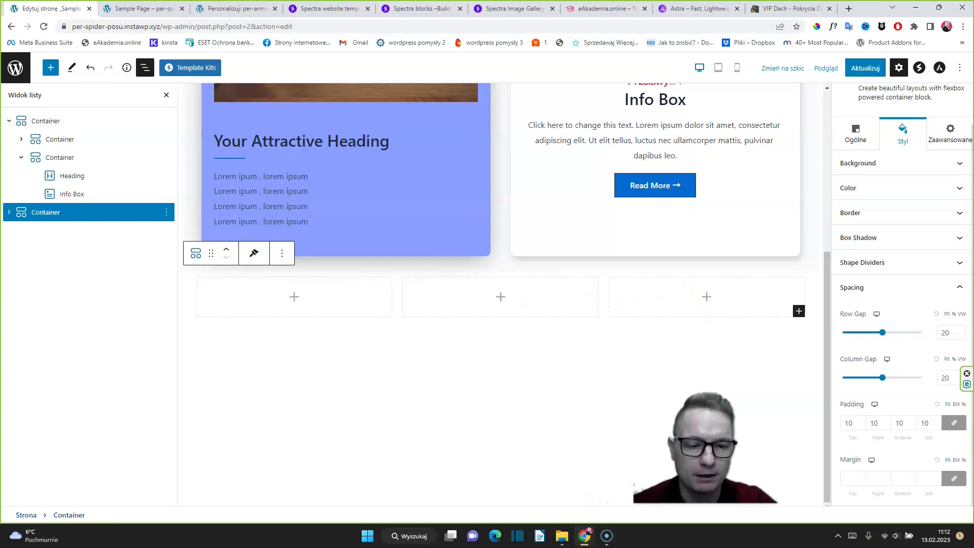
{"action": "left_click", "coordinate": [278, 295]}
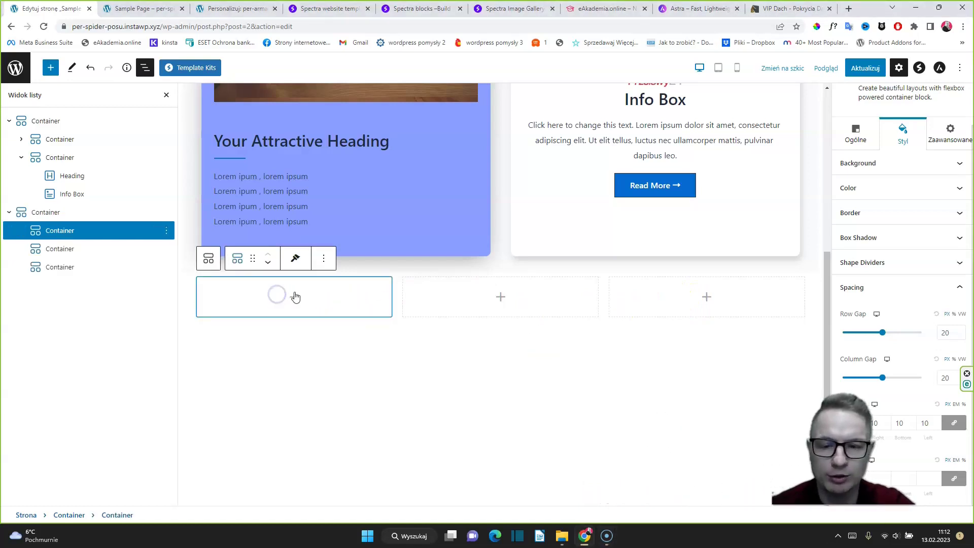
Add a paragraph reading "moja treść" to the first column of the three-column container
{"action": "left_click", "coordinate": [294, 297]}
{"action": "left_click", "coordinate": [240, 380]}
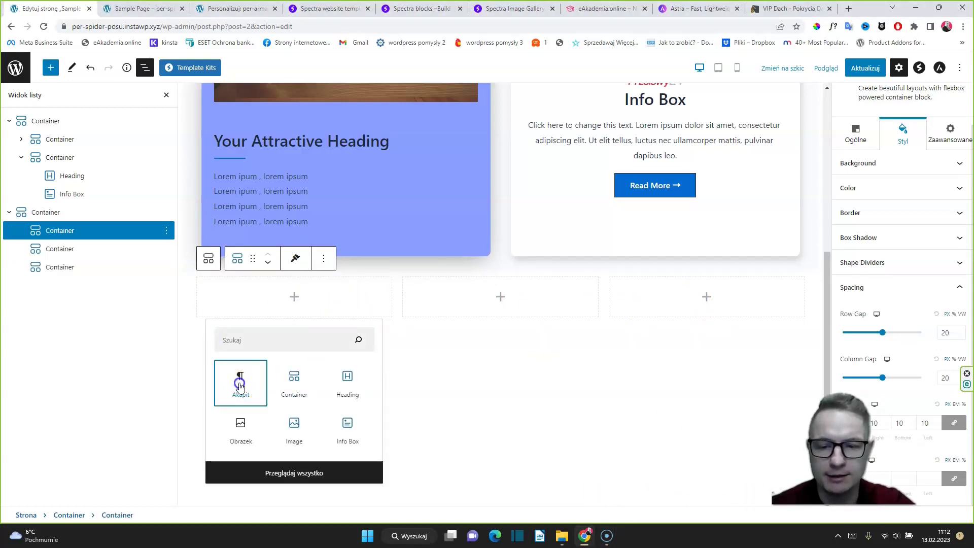
{"action": "type", "text": "moja treść"}
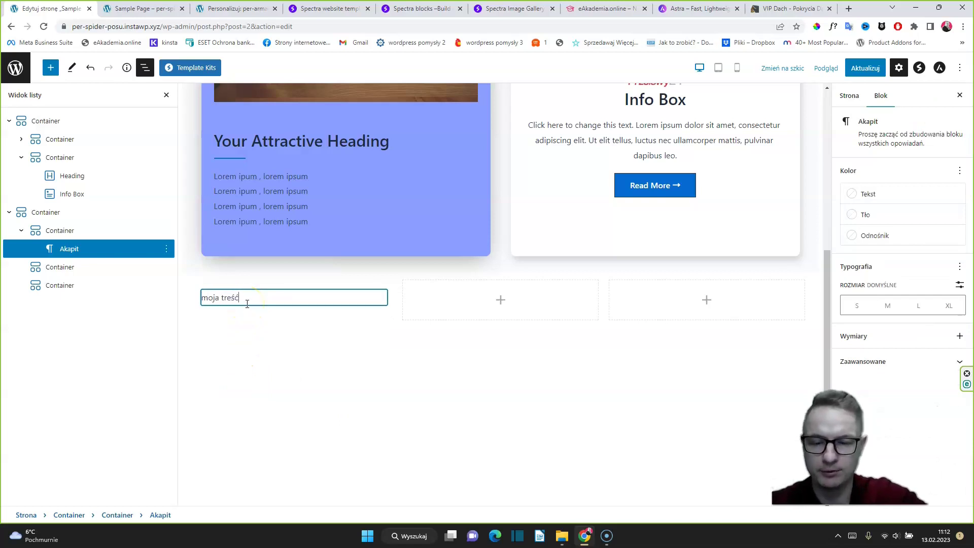
Insert the laptop and coffee cup picture from the media library in the second column and an Info Box in the third
{"action": "left_click", "coordinate": [501, 302]}
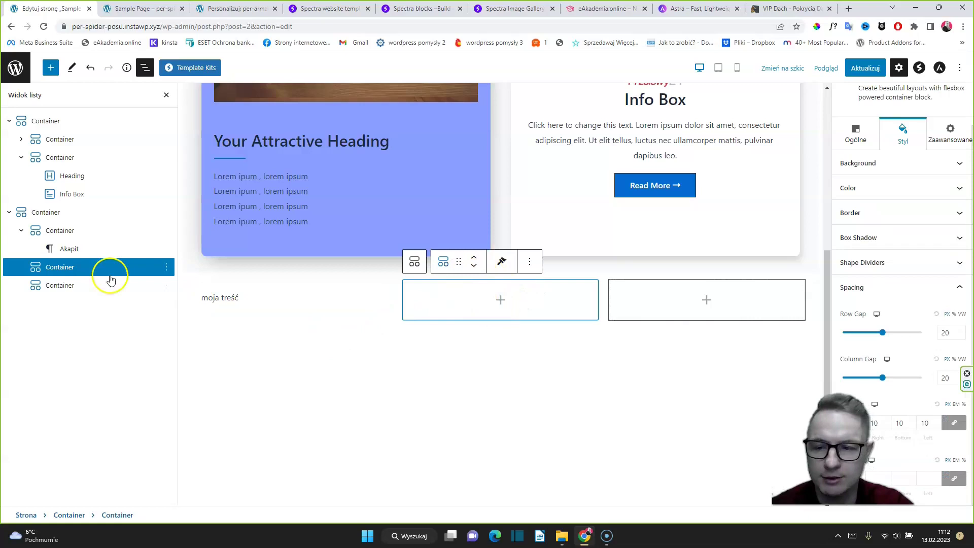
{"action": "left_click", "coordinate": [499, 301]}
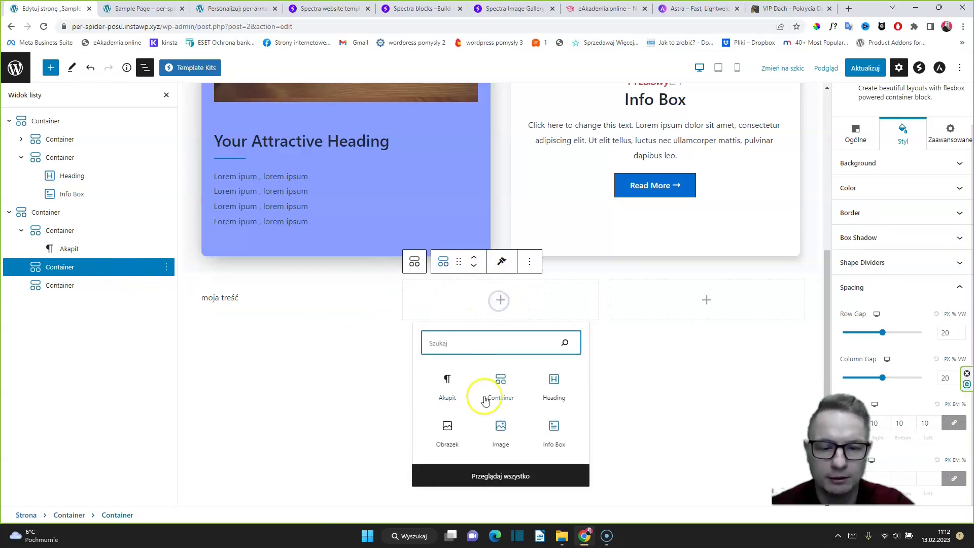
{"action": "left_click", "coordinate": [448, 435]}
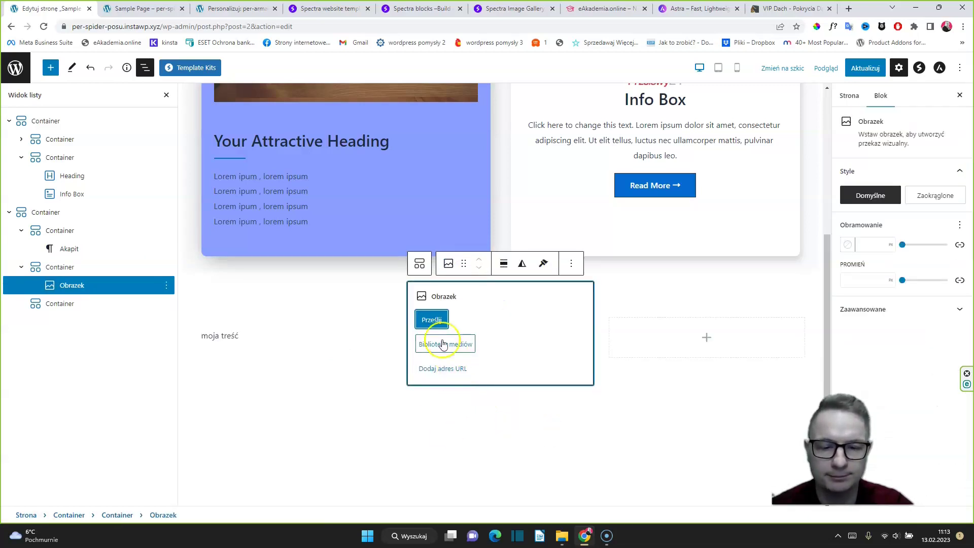
{"action": "left_click", "coordinate": [461, 345]}
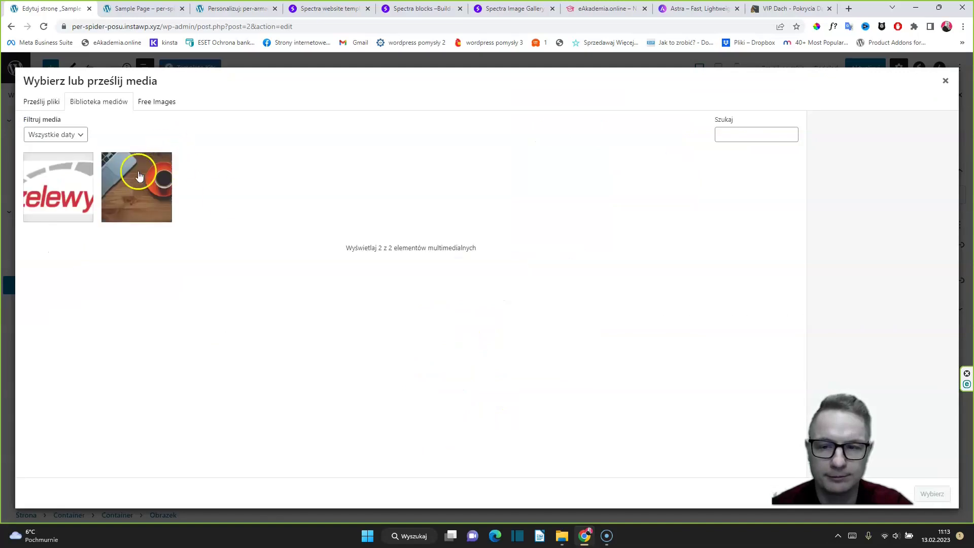
{"action": "left_click", "coordinate": [135, 172]}
{"action": "left_click", "coordinate": [931, 493]}
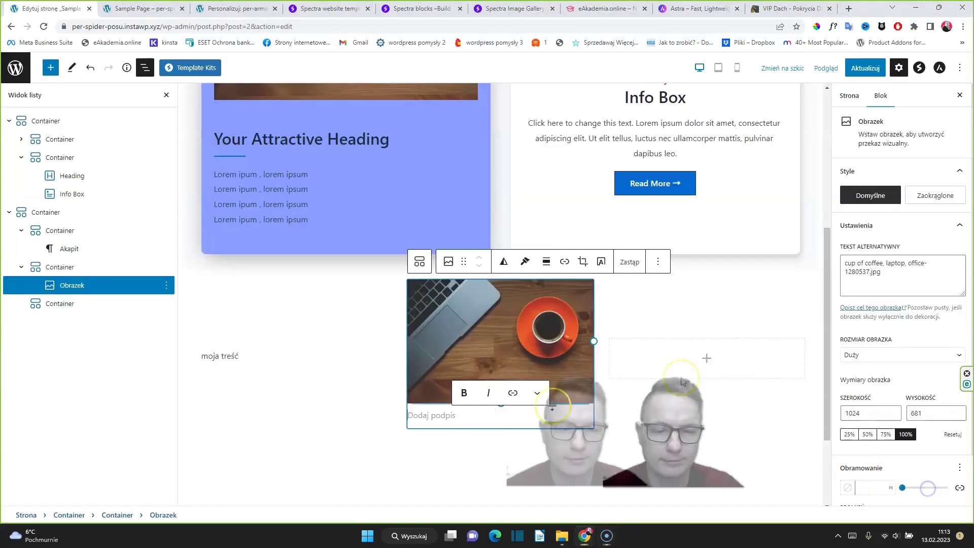
{"action": "left_click", "coordinate": [706, 358]}
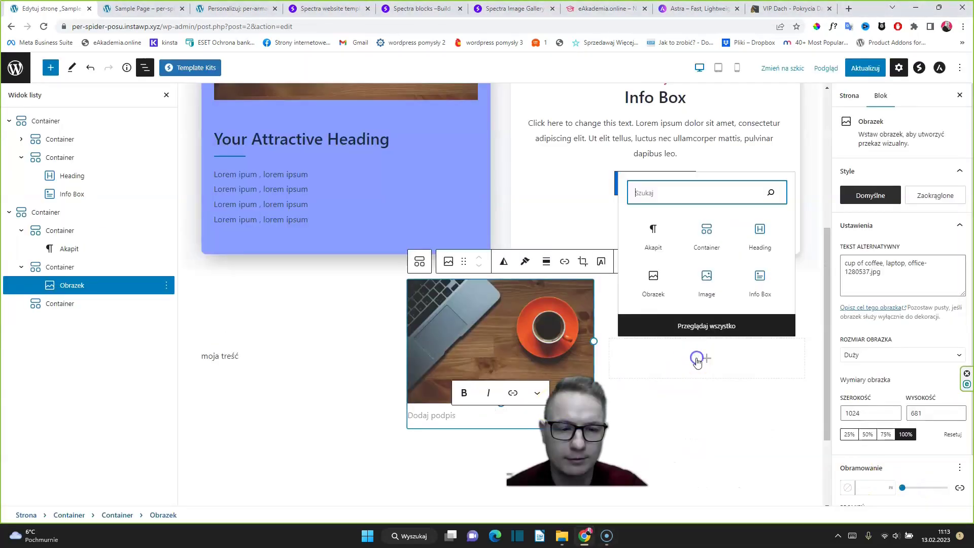
{"action": "left_click", "coordinate": [758, 279]}
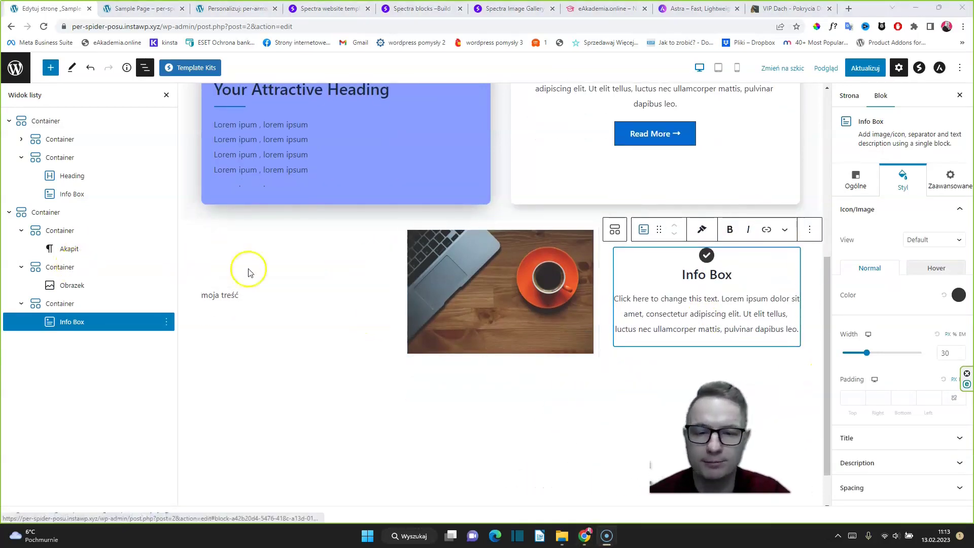
Collapse both top-level containers in the block list and select the first one
{"action": "left_click", "coordinate": [9, 213]}
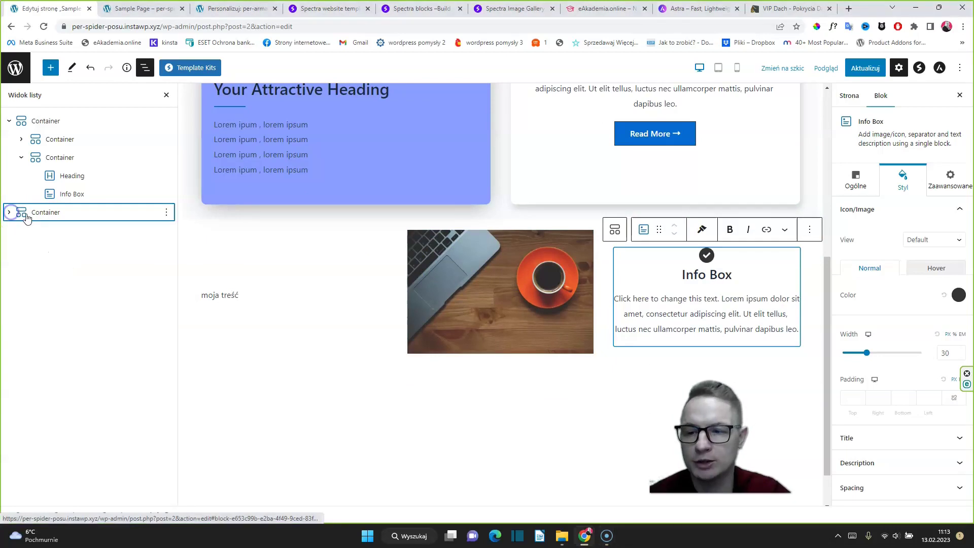
{"action": "left_click", "coordinate": [9, 121]}
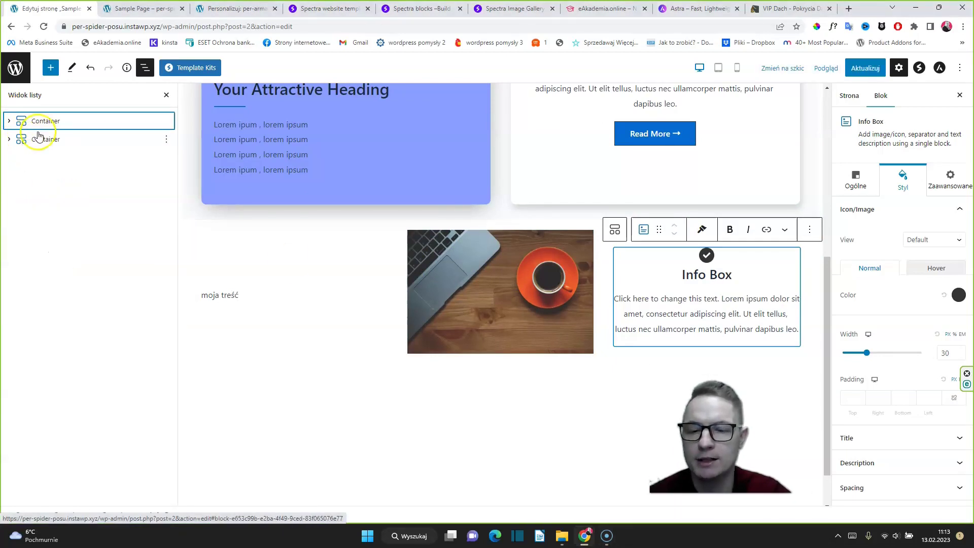
{"action": "scroll", "coordinate": [571, 203], "scroll_direction": "up", "scroll_amount": 2}
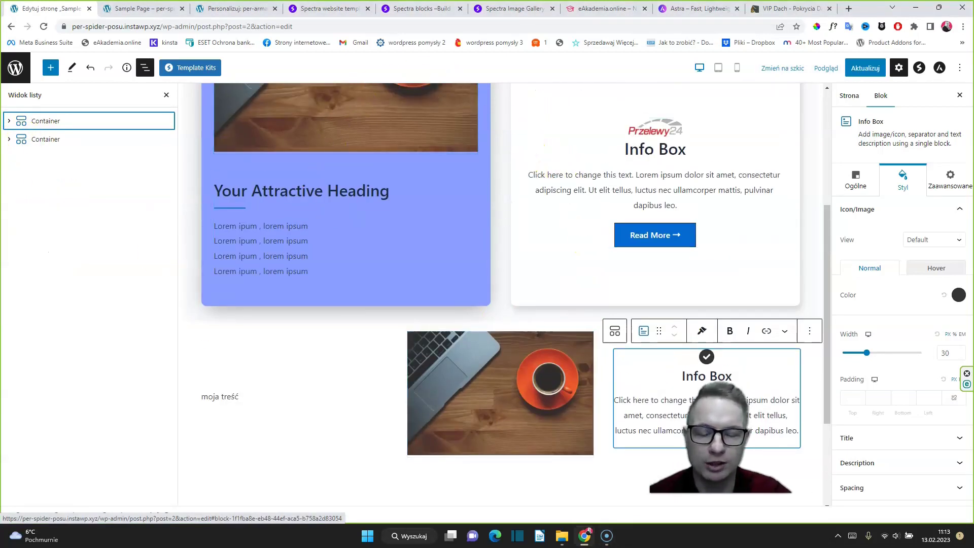
{"action": "left_click", "coordinate": [32, 123]}
{"action": "mouse_move", "coordinate": [31, 121]}
{"action": "left_mouse_down"}
{"action": "mouse_move", "coordinate": [5, 129]}
{"action": "mouse_move", "coordinate": [17, 114]}
{"action": "left_mouse_up"}
{"action": "scroll", "coordinate": [592, 391], "scroll_direction": "down", "scroll_amount": 3}
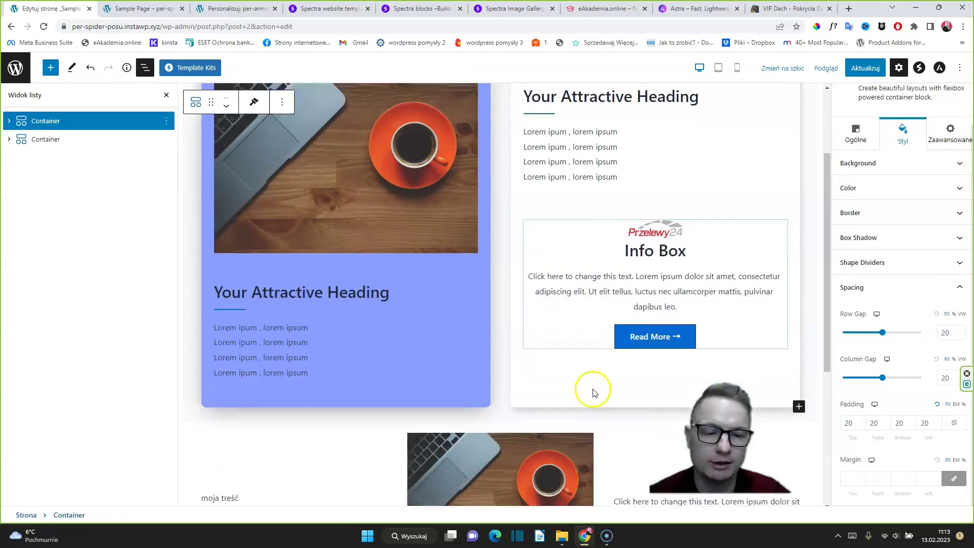
{"action": "left_click_drag", "start_coordinate": [720, 447], "coordinate": [863, 464]}
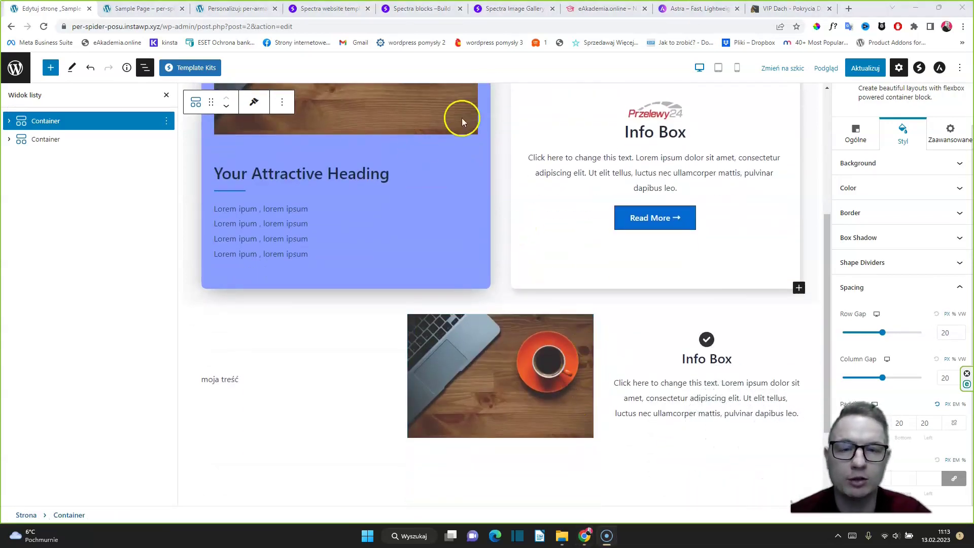
View the showcase designs on the Astra theme website, and return to the page editor
{"action": "left_click", "coordinate": [687, 8]}
{"action": "scroll", "coordinate": [494, 190], "scroll_direction": "down", "scroll_amount": 4}
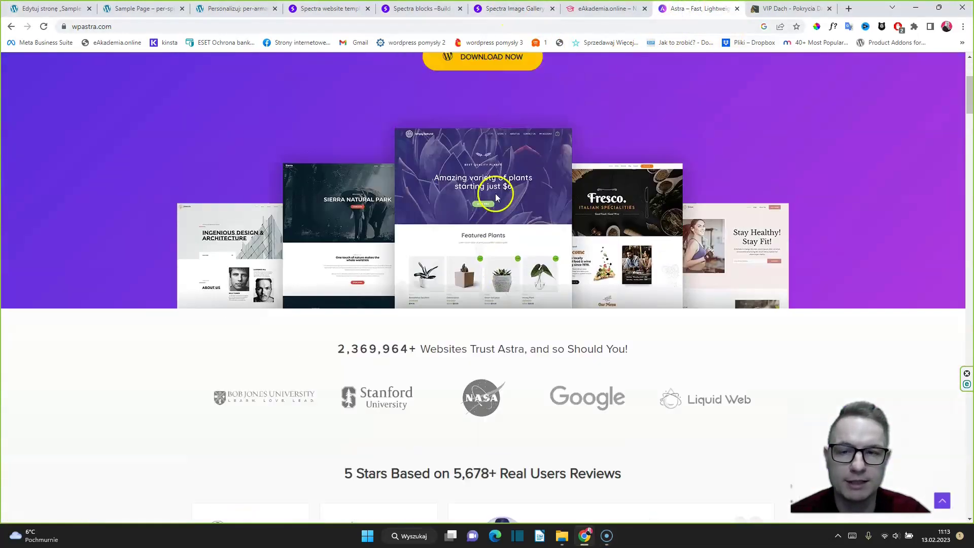
{"action": "scroll", "coordinate": [482, 189], "scroll_direction": "up", "scroll_amount": 3}
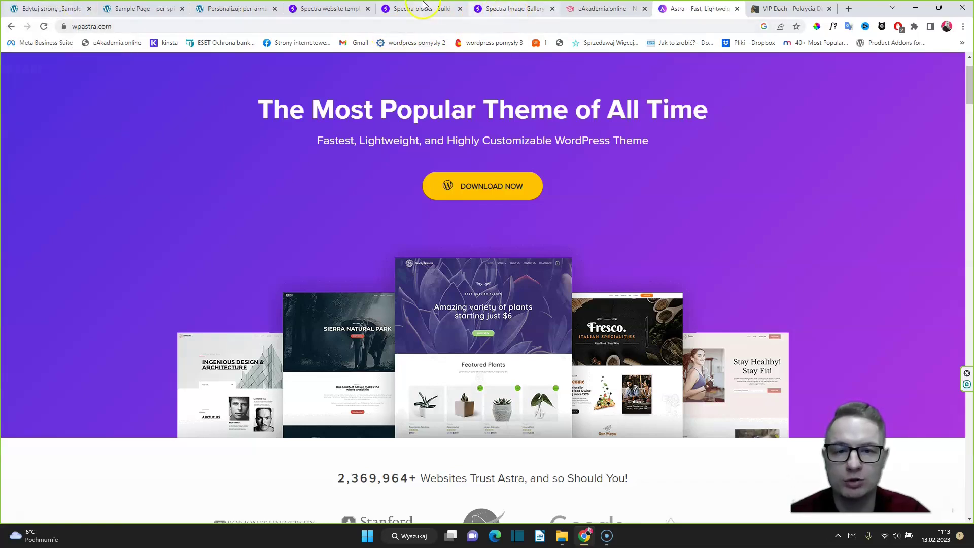
{"action": "left_click", "coordinate": [41, 8]}
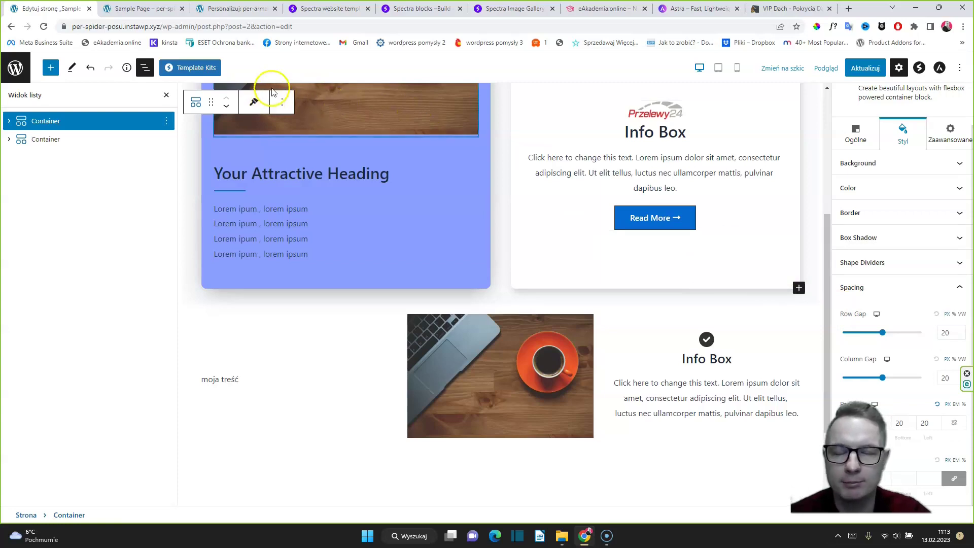
Open the Template Kits library and look through the available page templates
{"action": "left_click", "coordinate": [201, 74]}
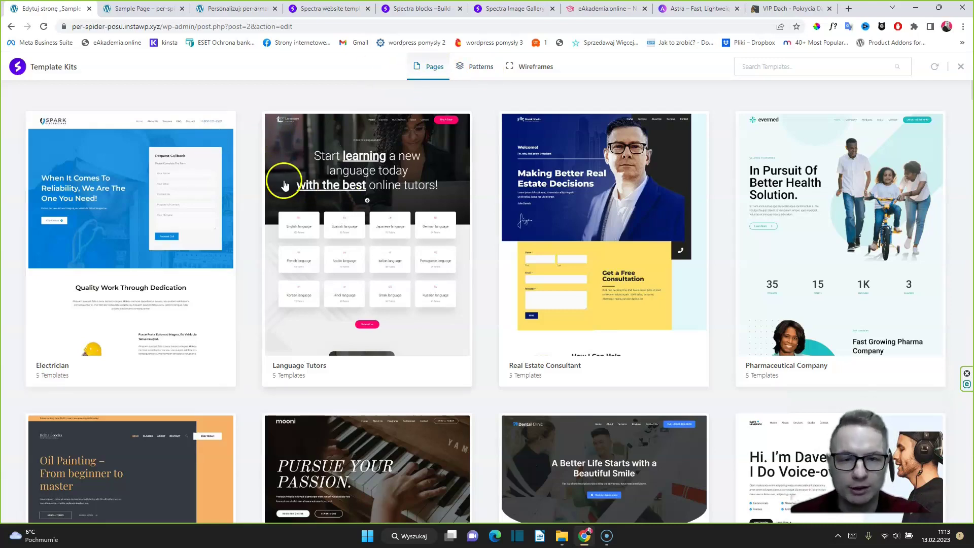
{"action": "scroll", "coordinate": [558, 228], "scroll_direction": "down", "scroll_amount": 5}
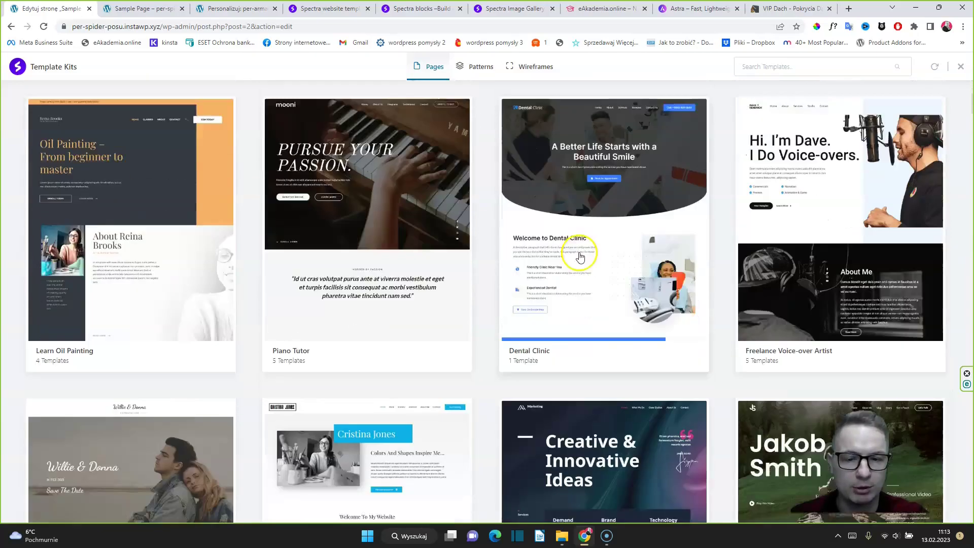
{"action": "scroll", "coordinate": [580, 257], "scroll_direction": "down", "scroll_amount": 12}
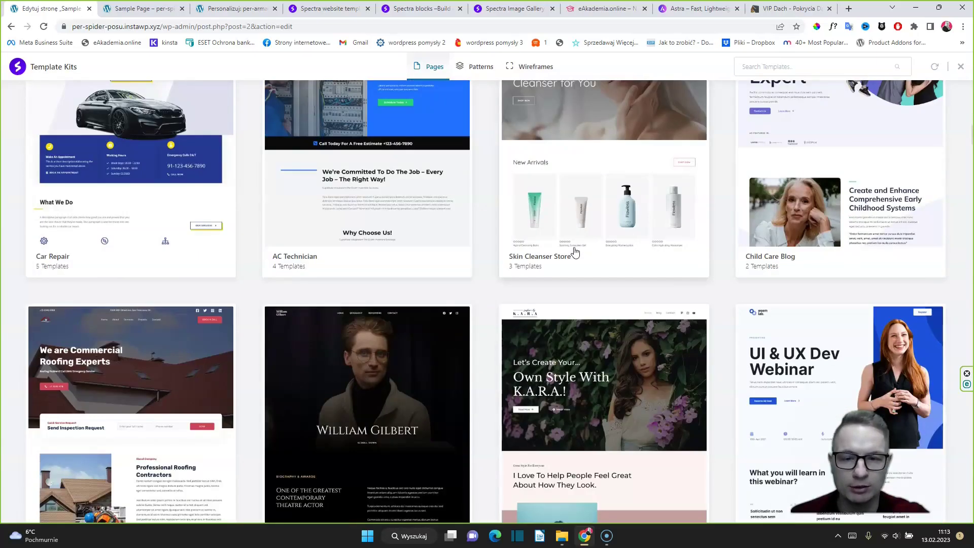
{"action": "scroll", "coordinate": [566, 238], "scroll_direction": "up", "scroll_amount": 3}
{"action": "scroll", "coordinate": [565, 236], "scroll_direction": "down", "scroll_amount": 17}
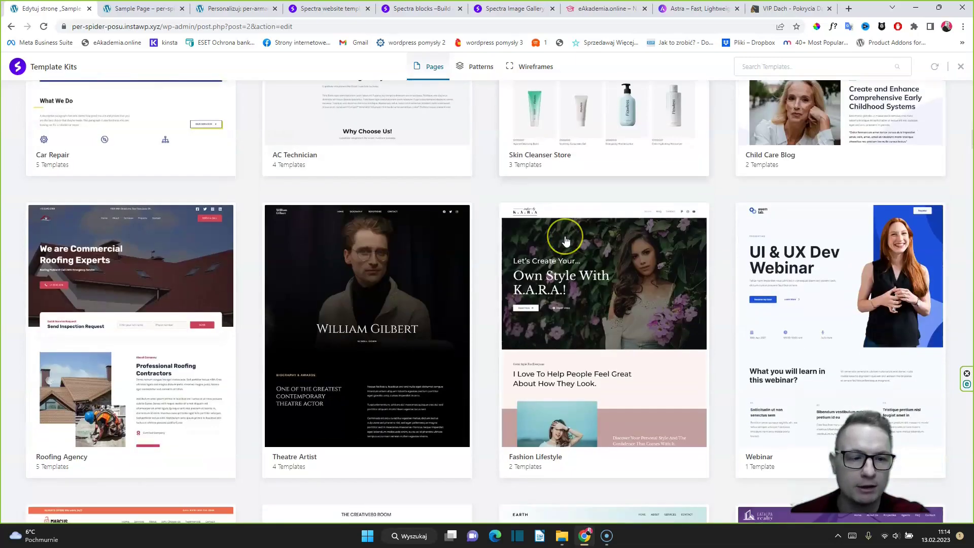
{"action": "scroll", "coordinate": [567, 242], "scroll_direction": "down", "scroll_amount": 4}
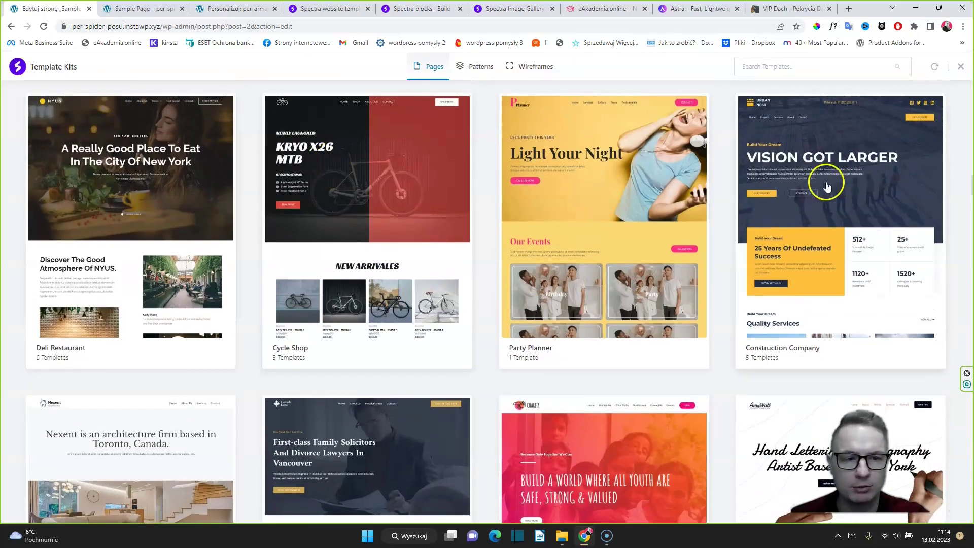
Open the Construction Company kit and preview its Home page template
{"action": "left_click", "coordinate": [807, 193]}
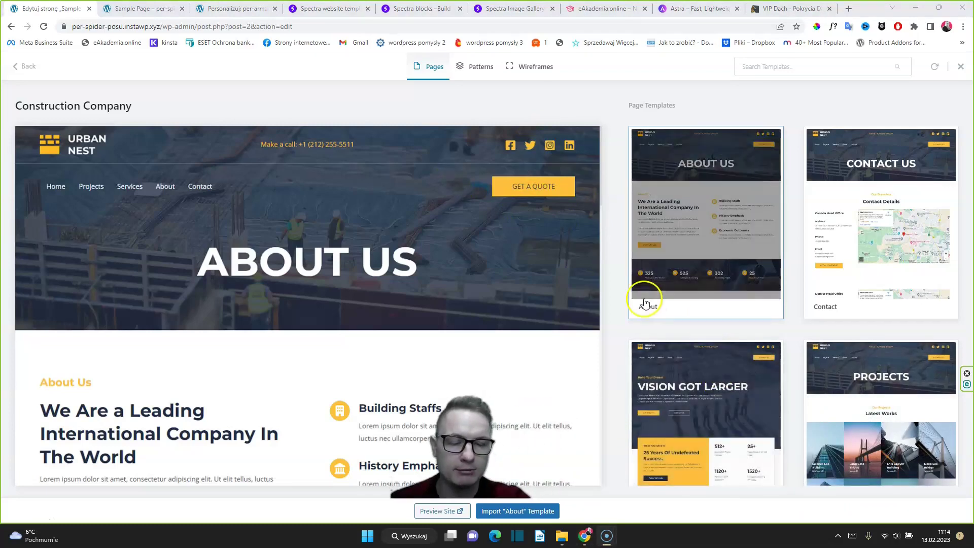
{"action": "scroll", "coordinate": [643, 299], "scroll_direction": "down", "scroll_amount": 2}
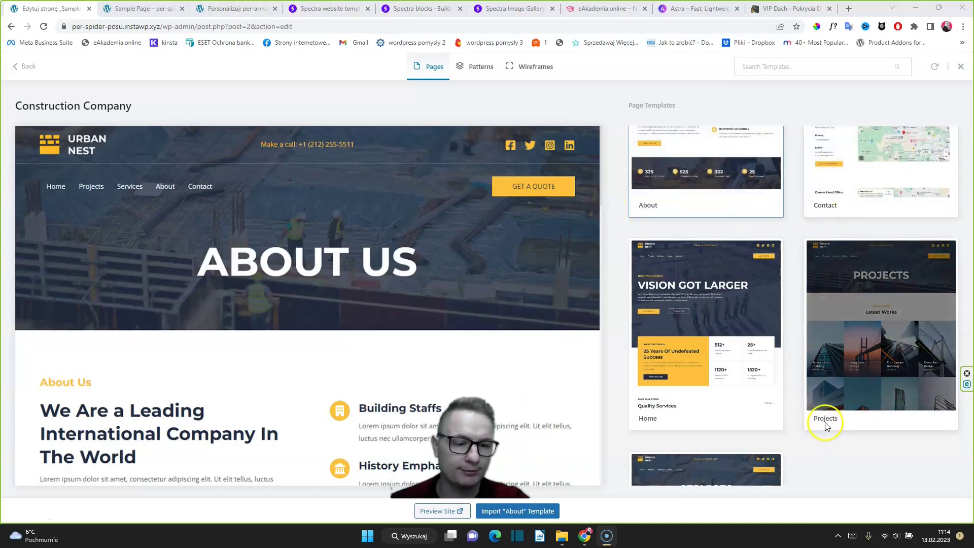
{"action": "scroll", "coordinate": [657, 418], "scroll_direction": "down", "scroll_amount": 4}
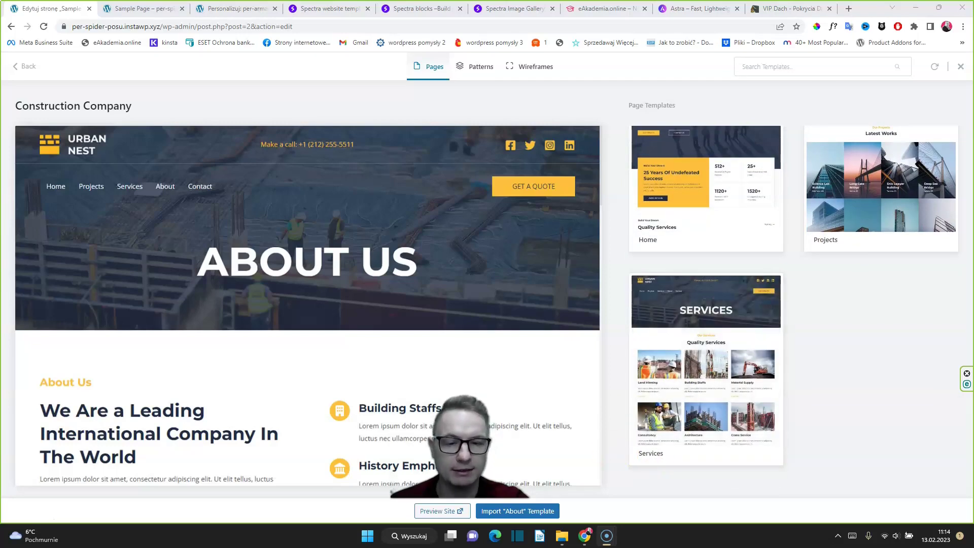
{"action": "left_click", "coordinate": [737, 215]}
{"action": "left_click", "coordinate": [745, 315]}
{"action": "left_click", "coordinate": [720, 231]}
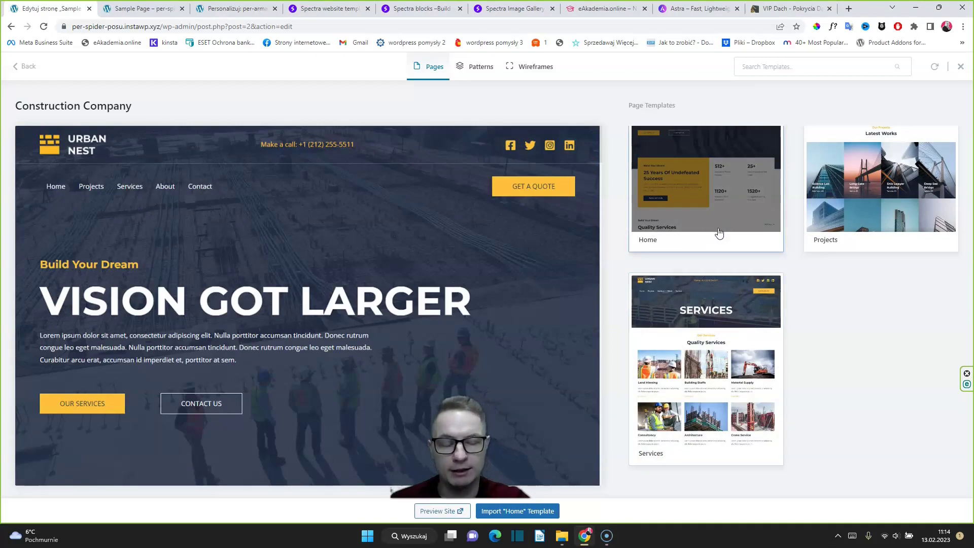
{"action": "left_click", "coordinate": [680, 252]}
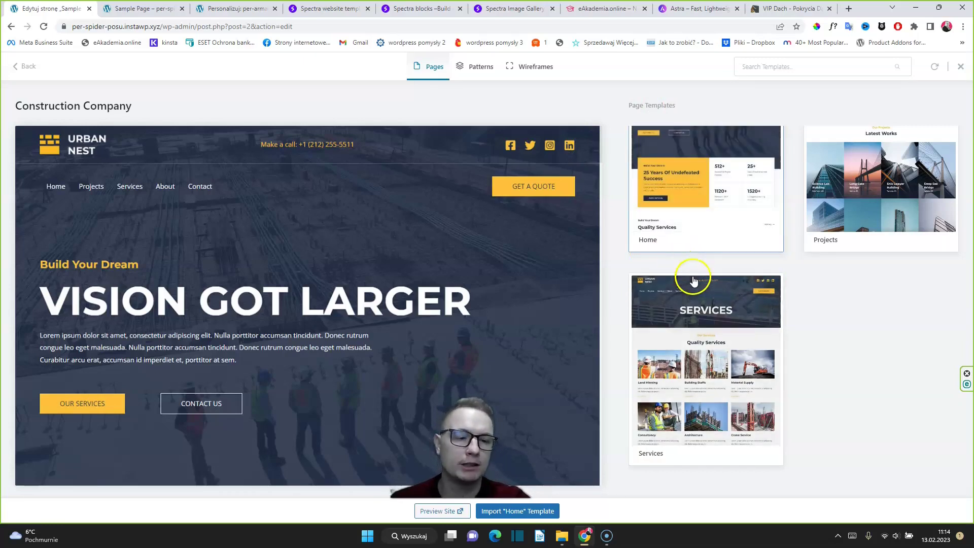
Preview the Construction Company kit's Contact template, and switch the preview back to Home
{"action": "scroll", "coordinate": [724, 301], "scroll_direction": "up", "scroll_amount": 2}
{"action": "scroll", "coordinate": [725, 305], "scroll_direction": "up", "scroll_amount": 2}
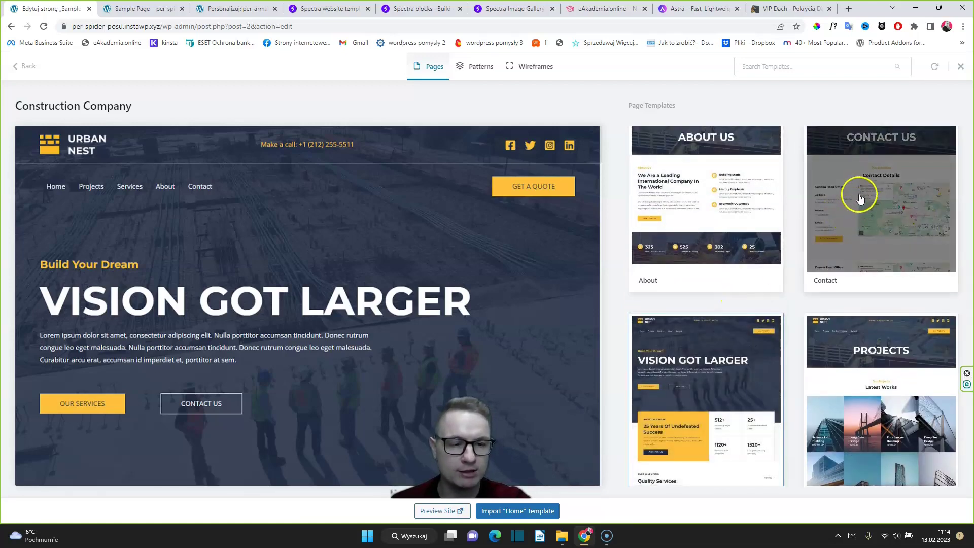
{"action": "left_click", "coordinate": [888, 232]}
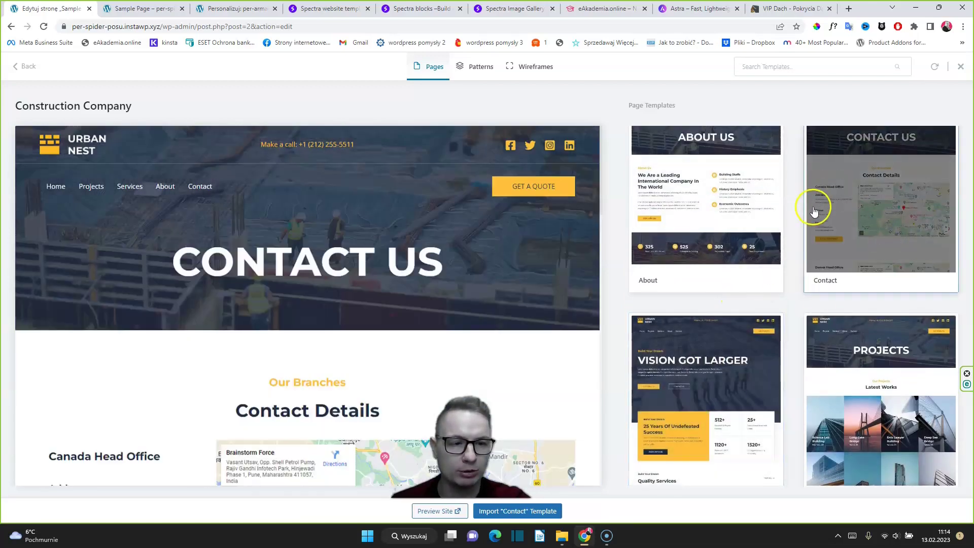
{"action": "left_click", "coordinate": [887, 236]}
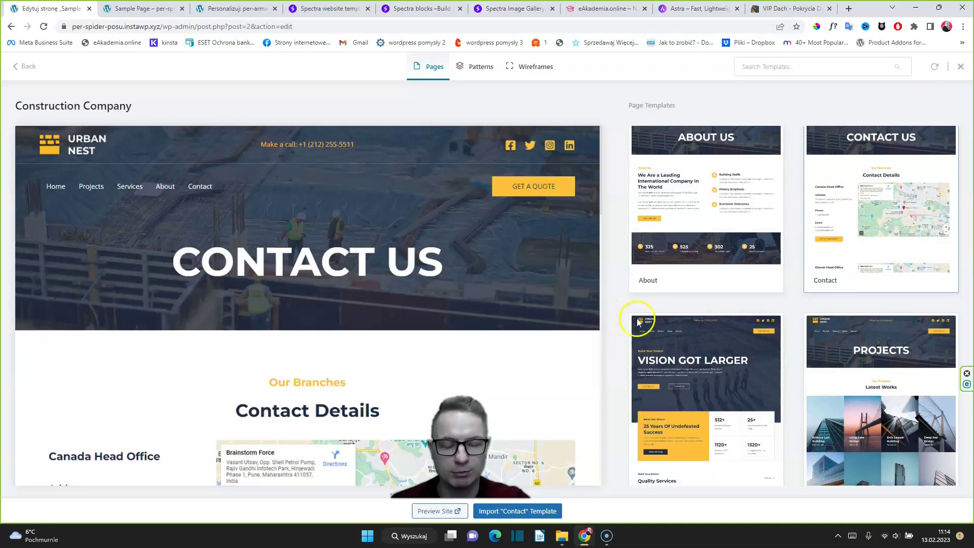
{"action": "scroll", "coordinate": [704, 345], "scroll_direction": "down", "scroll_amount": 3}
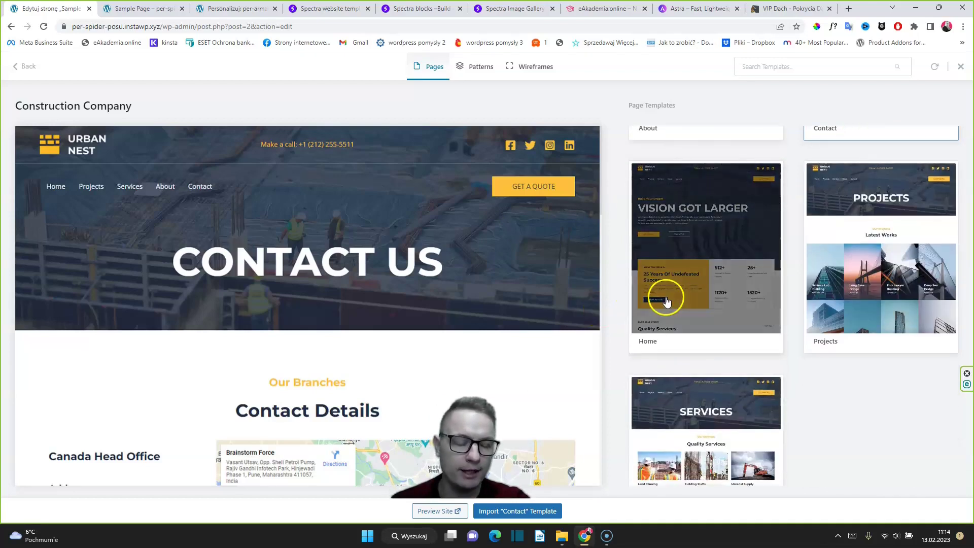
{"action": "left_click", "coordinate": [684, 289]}
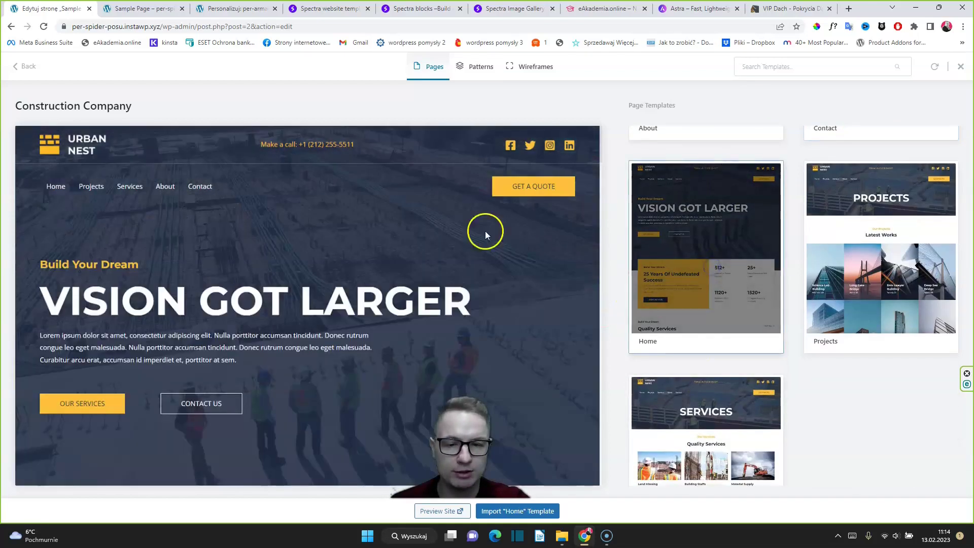
Return to the kit overview, open the Electrician kit and select its Contact page template for preview
{"action": "left_click", "coordinate": [19, 65]}
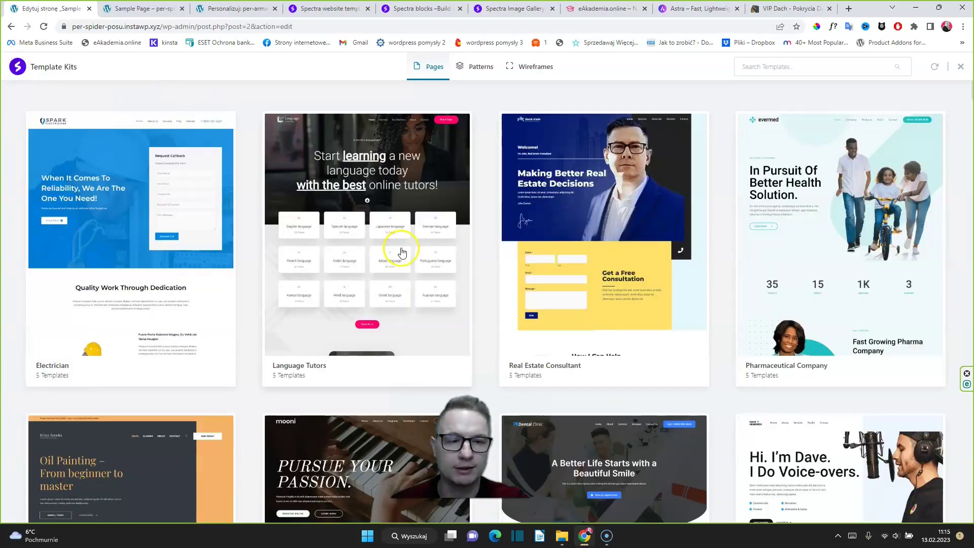
{"action": "left_click", "coordinate": [158, 271]}
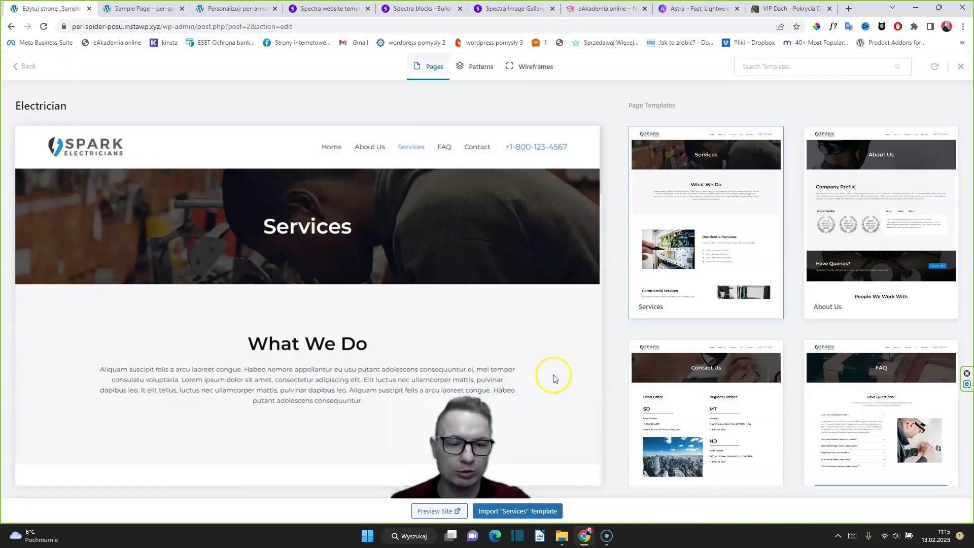
{"action": "scroll", "coordinate": [553, 378], "scroll_direction": "down", "scroll_amount": 4}
{"action": "scroll", "coordinate": [710, 395], "scroll_direction": "down", "scroll_amount": 4}
{"action": "left_click", "coordinate": [727, 249]}
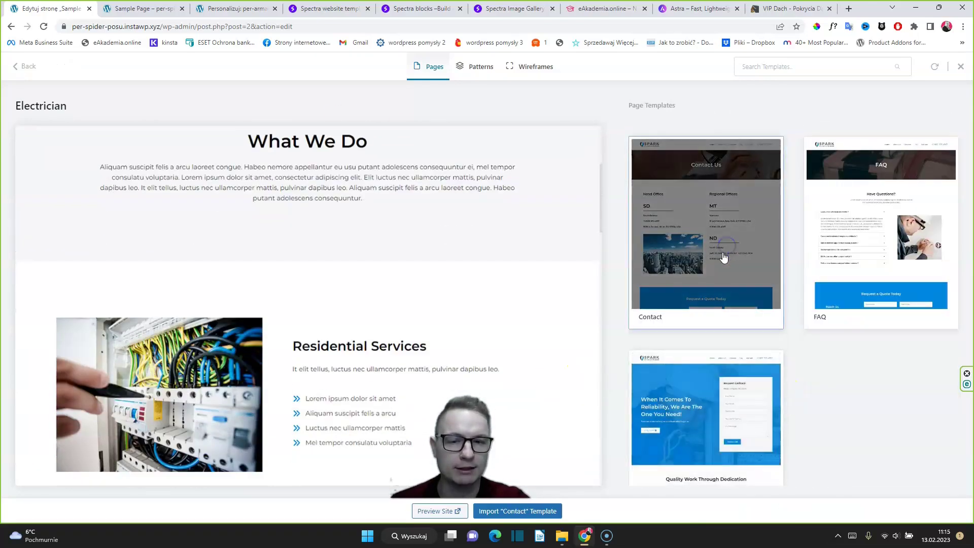
Review the Electrician kit's Contact template and return to the library to browse the other page kits
{"action": "scroll", "coordinate": [321, 246], "scroll_direction": "down", "scroll_amount": 1}
{"action": "scroll", "coordinate": [322, 249], "scroll_direction": "down", "scroll_amount": 2}
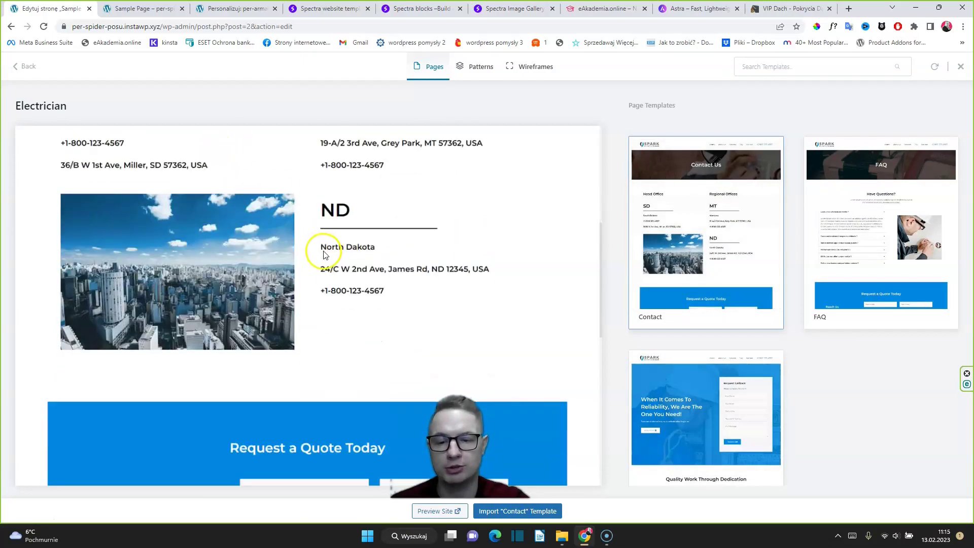
{"action": "left_click", "coordinate": [17, 67]}
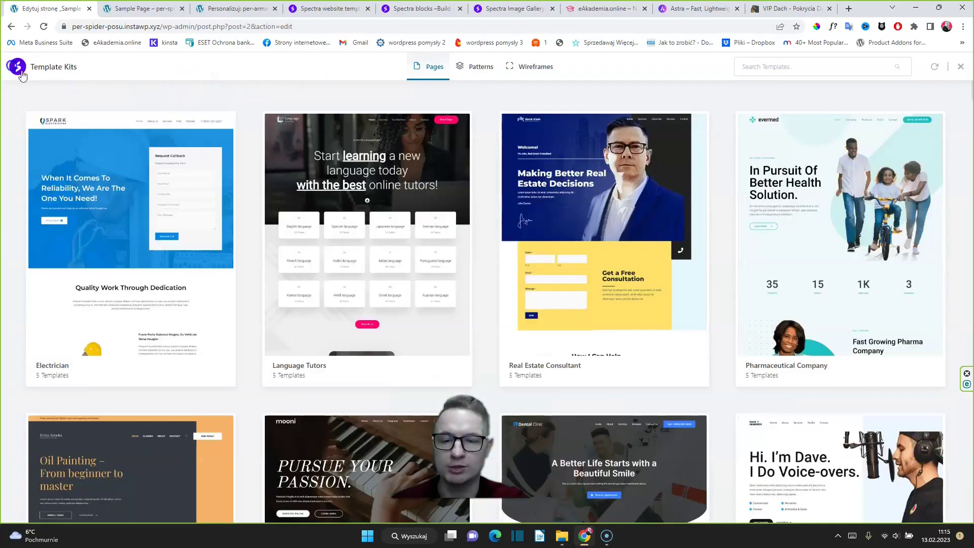
{"action": "scroll", "coordinate": [615, 259], "scroll_direction": "down", "scroll_amount": 1}
{"action": "scroll", "coordinate": [614, 259], "scroll_direction": "down", "scroll_amount": 3}
{"action": "scroll", "coordinate": [612, 254], "scroll_direction": "up", "scroll_amount": 4}
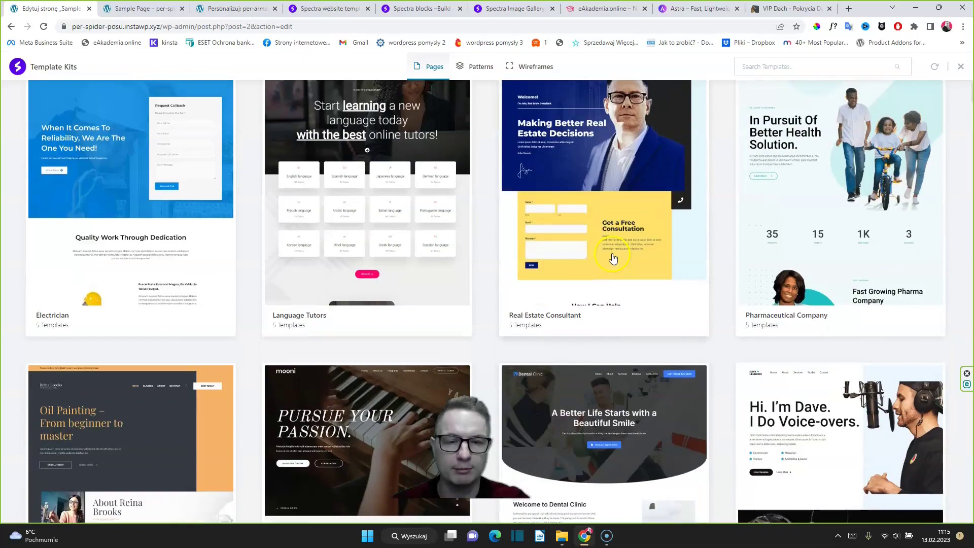
{"action": "scroll", "coordinate": [614, 254], "scroll_direction": "down", "scroll_amount": 5}
{"action": "scroll", "coordinate": [615, 253], "scroll_direction": "down", "scroll_amount": 10}
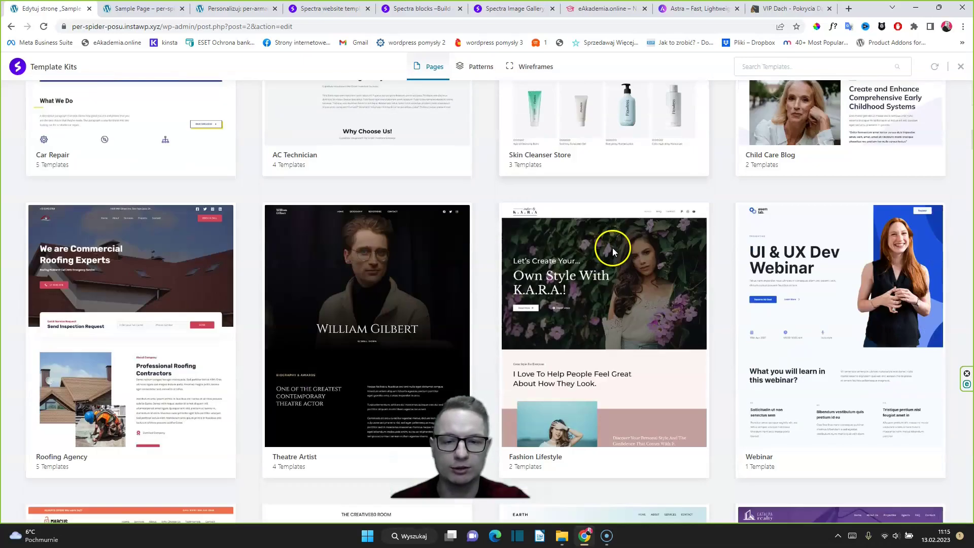
{"action": "scroll", "coordinate": [614, 253], "scroll_direction": "down", "scroll_amount": 5}
{"action": "scroll", "coordinate": [613, 253], "scroll_direction": "down", "scroll_amount": 8}
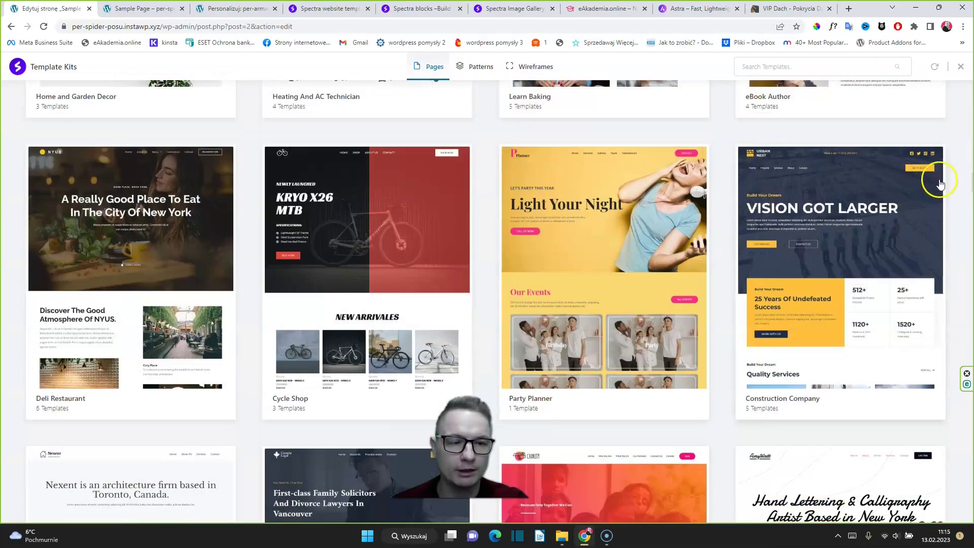
Open the Construction Company kit and import its Home page template into the page
{"action": "left_click", "coordinate": [794, 290]}
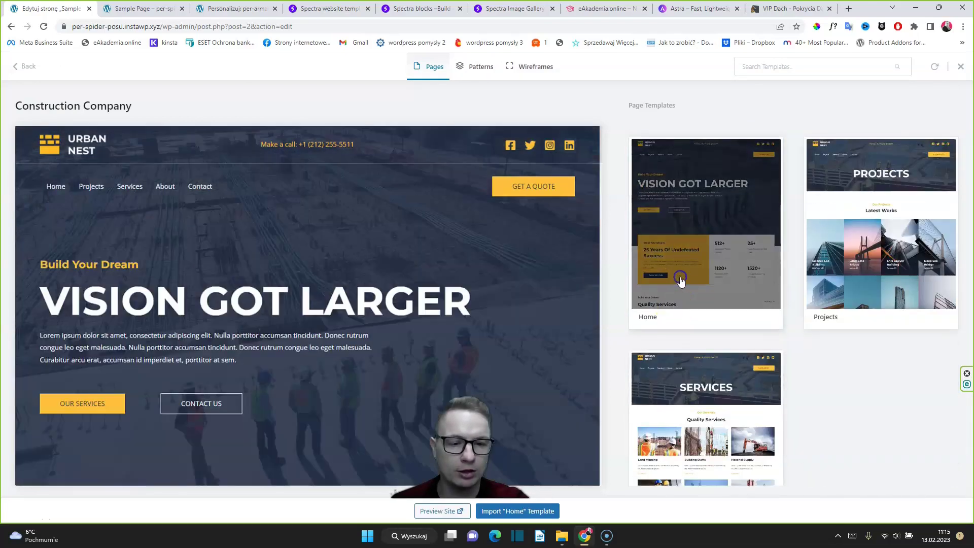
{"action": "left_click", "coordinate": [680, 280]}
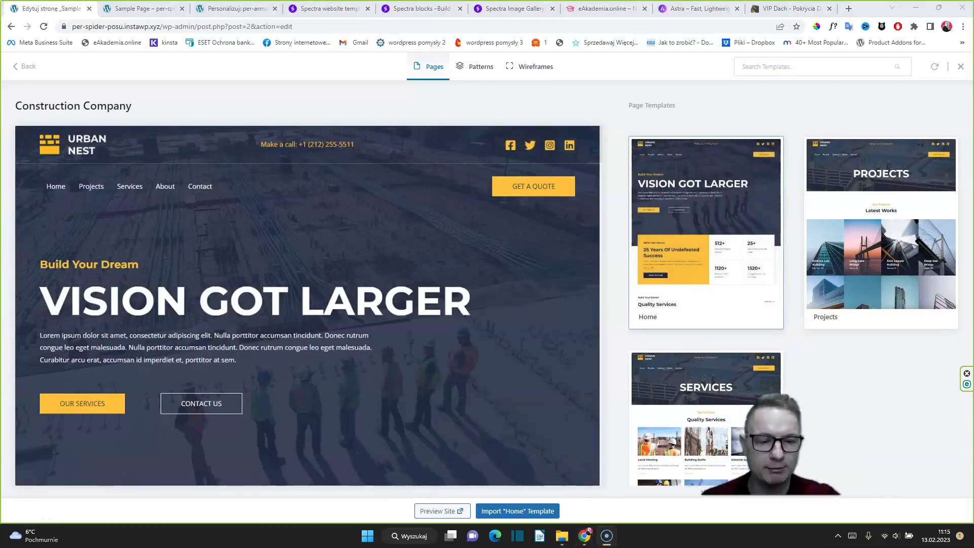
{"action": "left_click", "coordinate": [527, 514]}
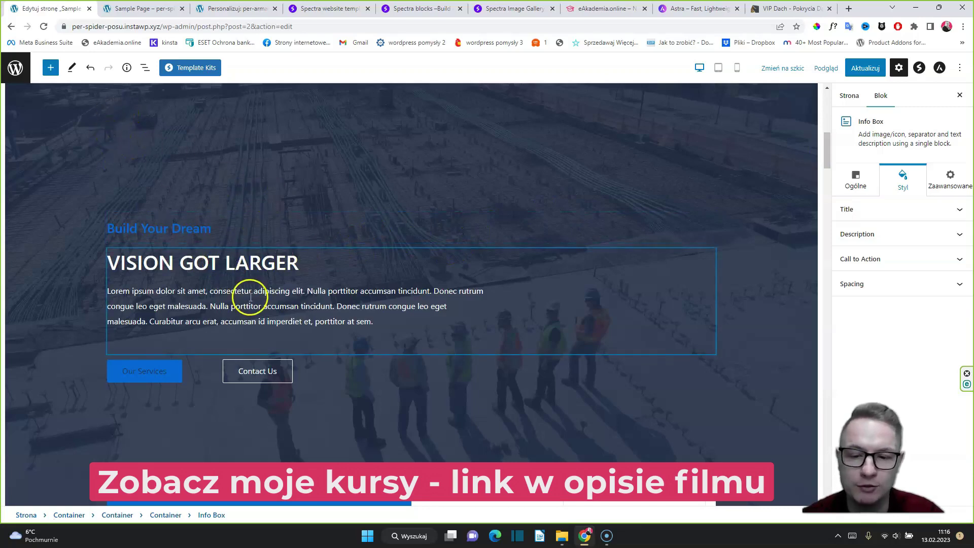
Check the theme's global colour palette in the customizer and return to the page editor
{"action": "scroll", "coordinate": [281, 324], "scroll_direction": "down", "scroll_amount": 4}
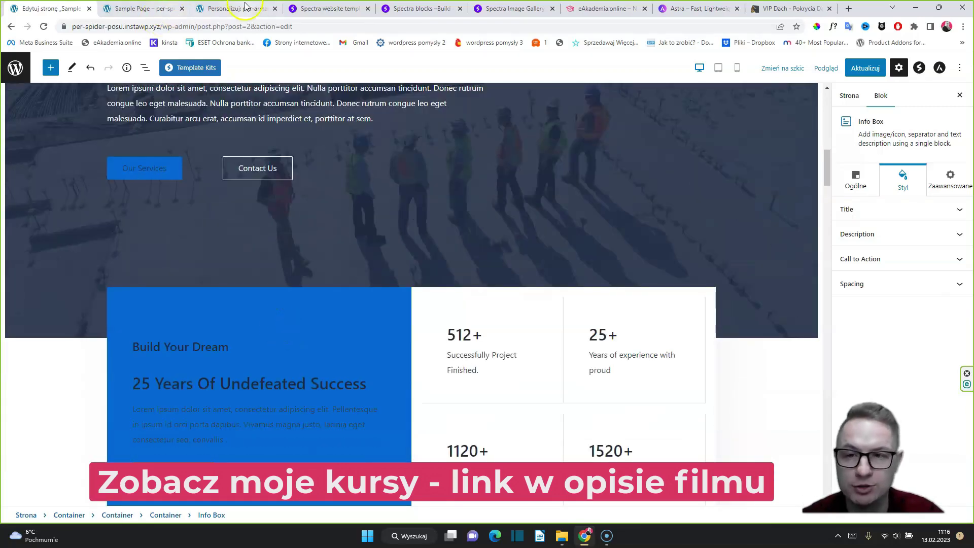
{"action": "left_click", "coordinate": [245, 6]}
{"action": "left_click", "coordinate": [16, 94]}
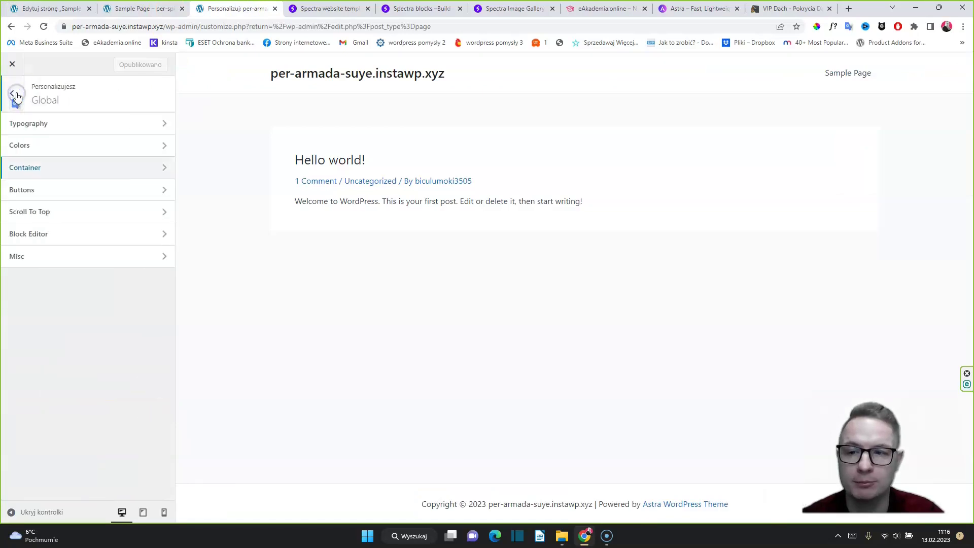
{"action": "left_click", "coordinate": [37, 146]}
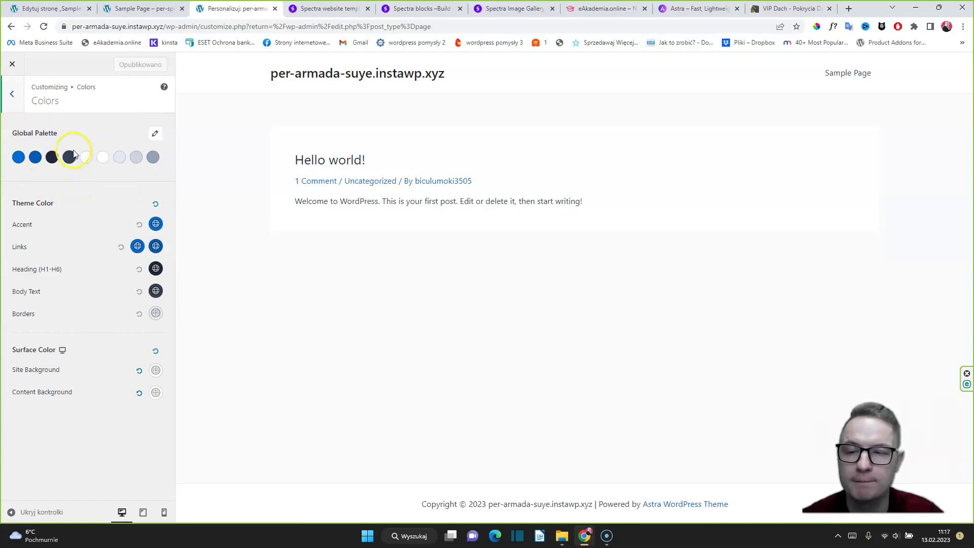
{"action": "left_click", "coordinate": [53, 8]}
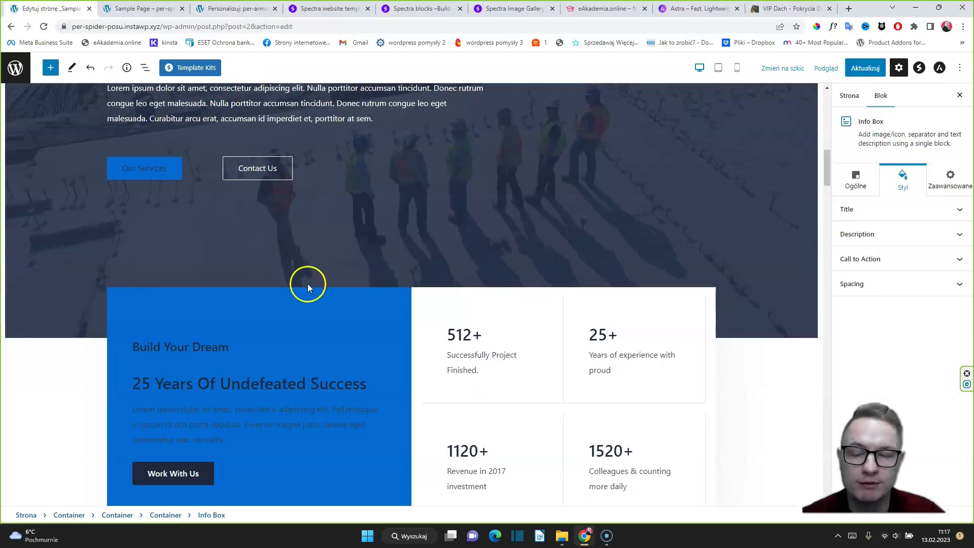
Set the title and description colours of the "25 Years Of Undefeated Success" info box to F9FAFB
{"action": "scroll", "coordinate": [293, 288], "scroll_direction": "up", "scroll_amount": 2}
{"action": "scroll", "coordinate": [293, 288], "scroll_direction": "down", "scroll_amount": 5}
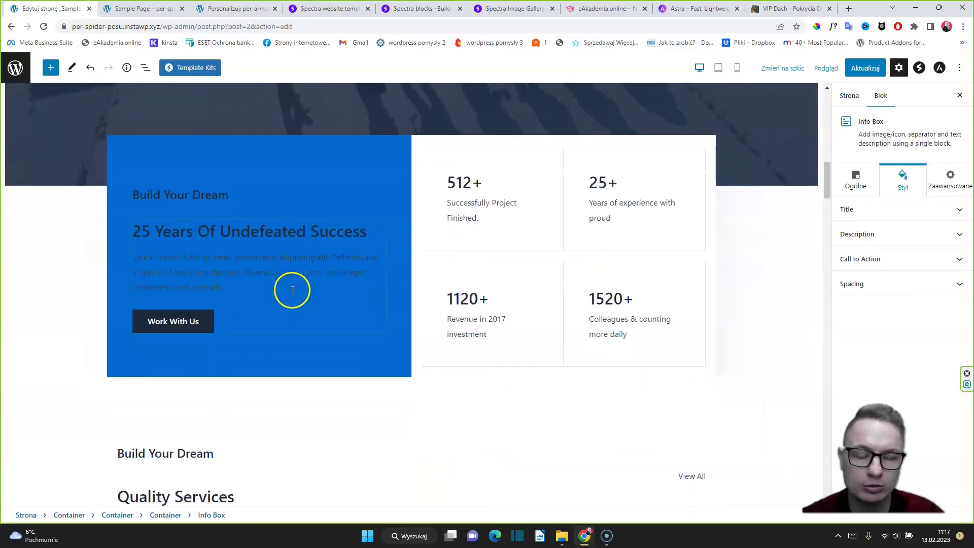
{"action": "left_click", "coordinate": [259, 237]}
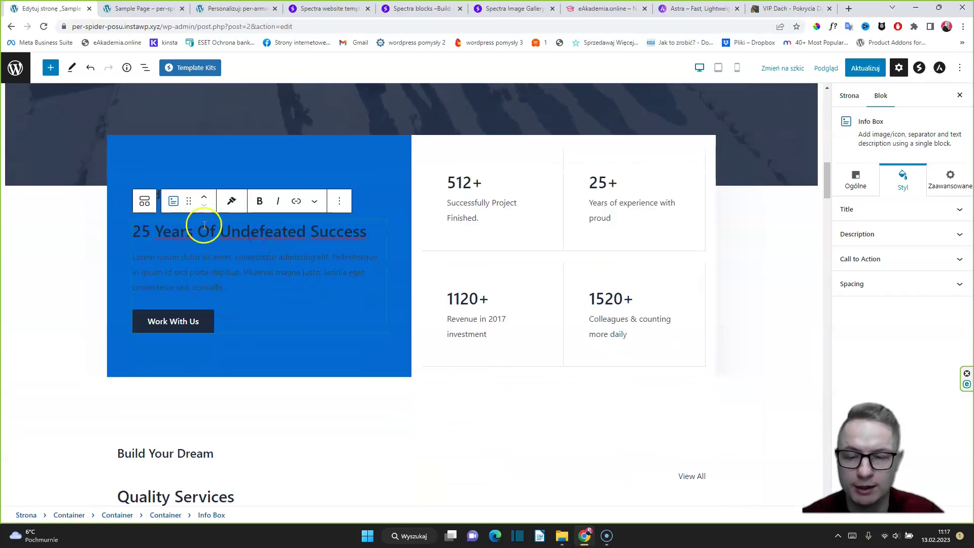
{"action": "left_click", "coordinate": [858, 211]}
{"action": "left_click", "coordinate": [957, 236]}
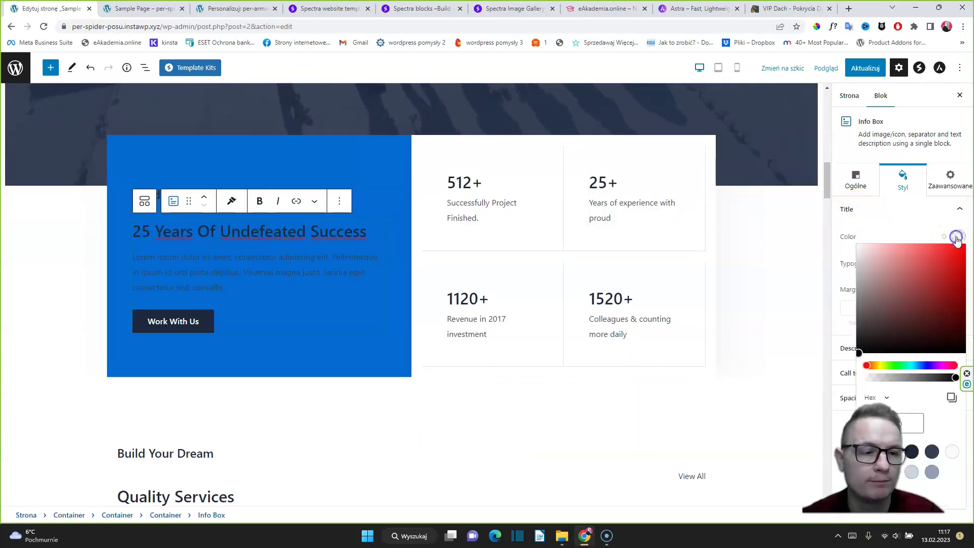
{"action": "left_click", "coordinate": [952, 452]}
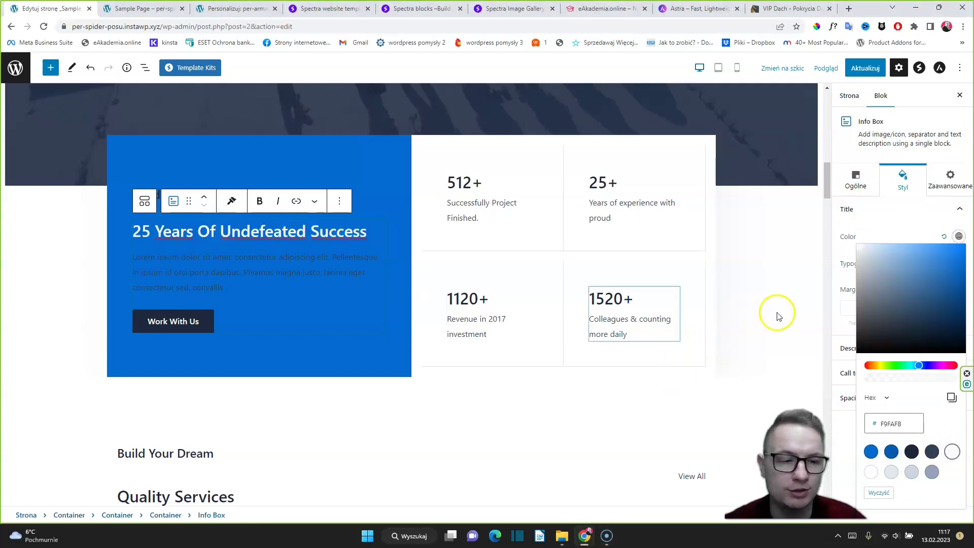
{"action": "left_click", "coordinate": [909, 226]}
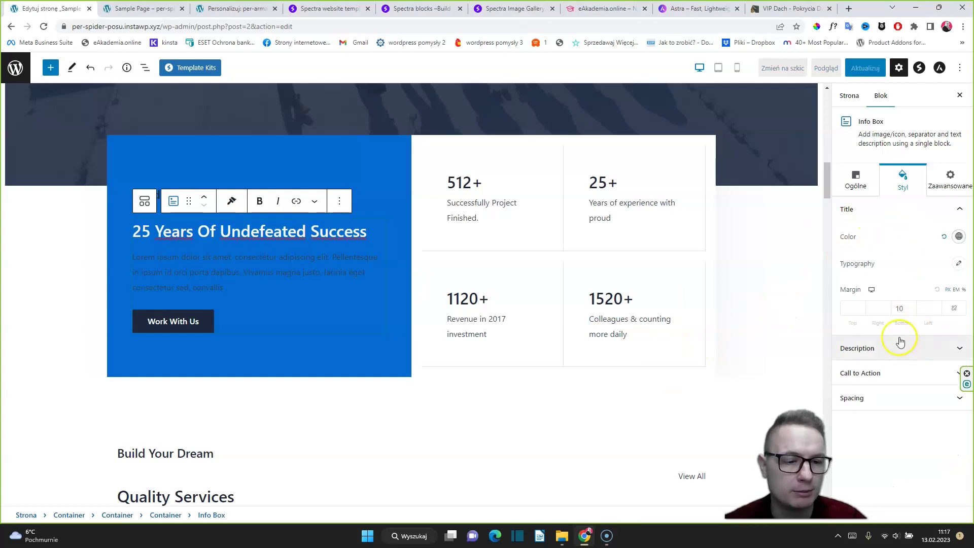
{"action": "left_click", "coordinate": [900, 346]}
{"action": "left_click", "coordinate": [964, 262]}
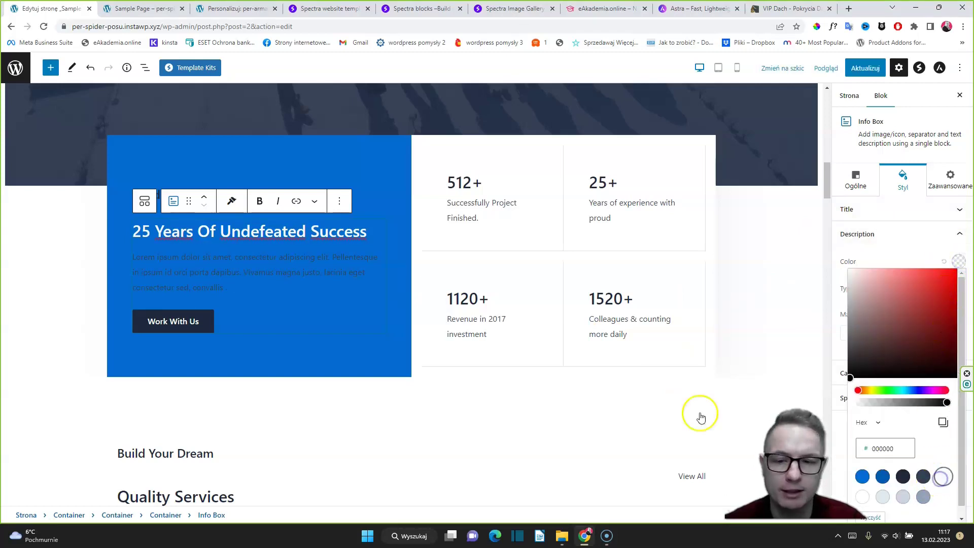
Apply the outline preset with slightly rounded corners to the "Our Services" button in the hero section
{"action": "scroll", "coordinate": [389, 302], "scroll_direction": "up", "scroll_amount": 5}
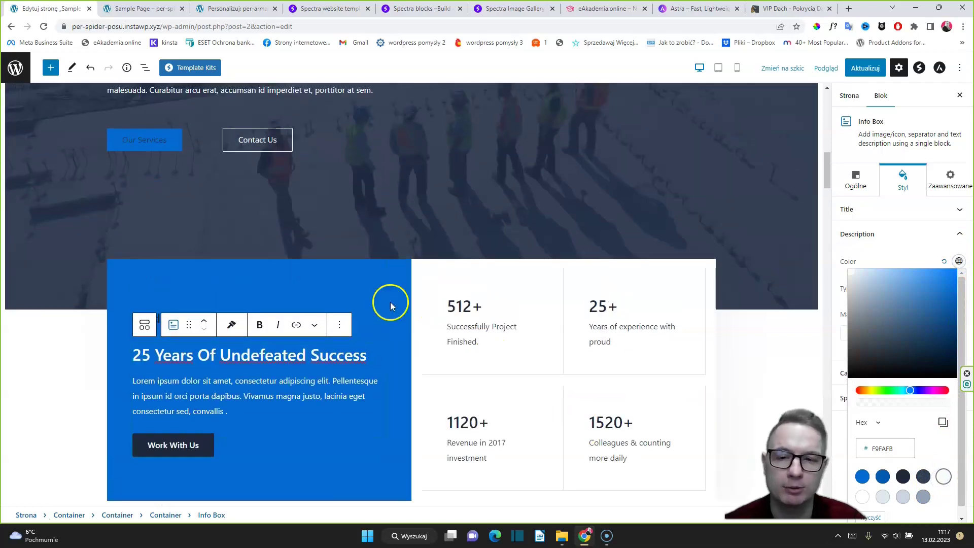
{"action": "scroll", "coordinate": [257, 328], "scroll_direction": "down", "scroll_amount": 3}
{"action": "scroll", "coordinate": [240, 287], "scroll_direction": "up", "scroll_amount": 3}
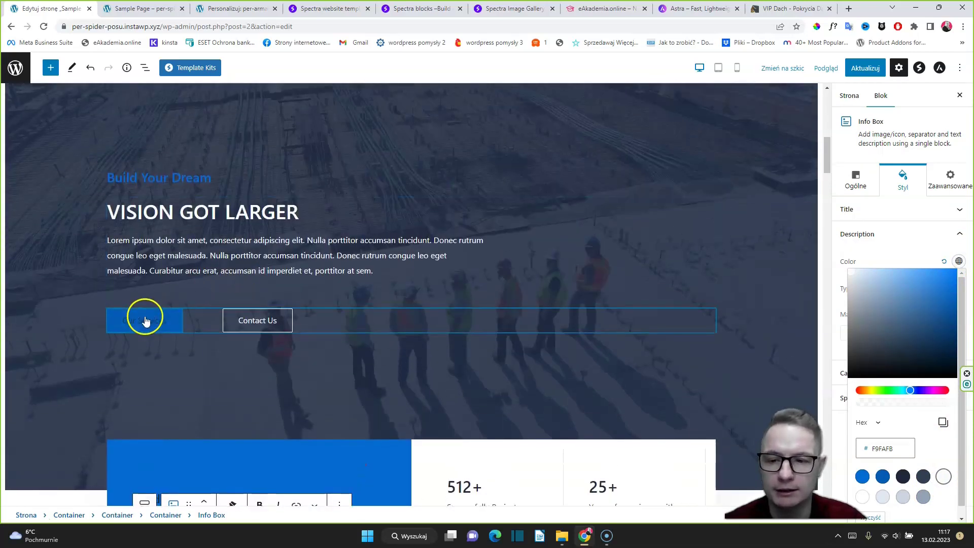
{"action": "double_click", "coordinate": [146, 323]}
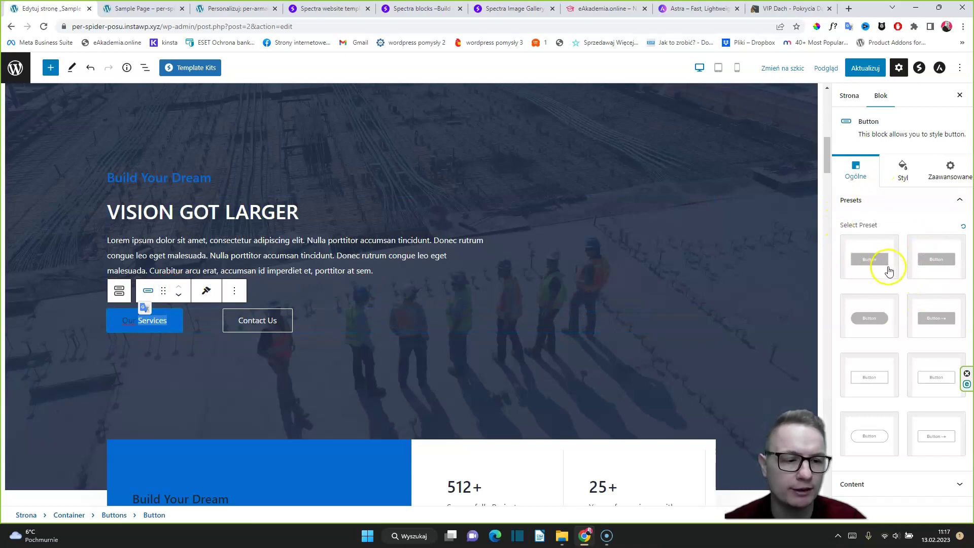
{"action": "left_click", "coordinate": [935, 382]}
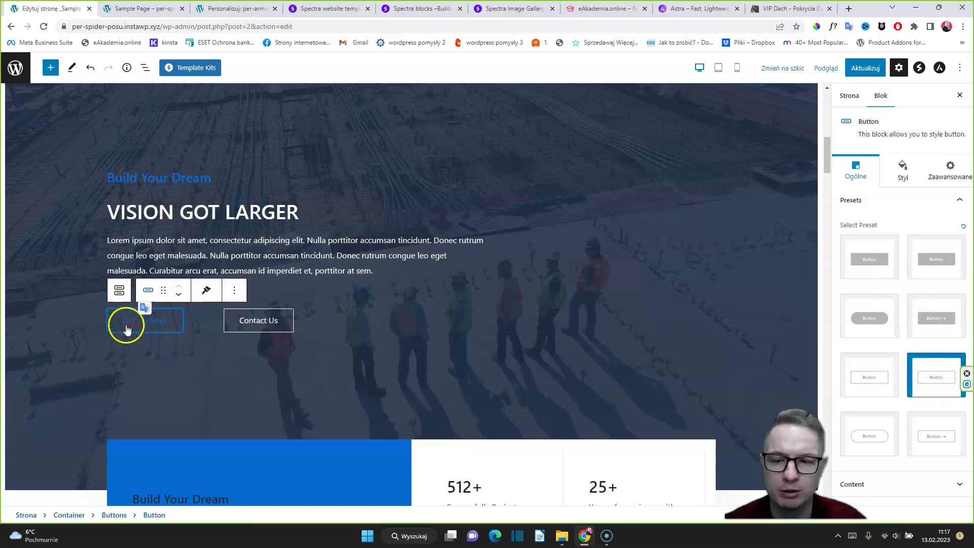
Change the normal text colour of the "Our Services" button to the palette's off-white
{"action": "left_click", "coordinate": [902, 172]}
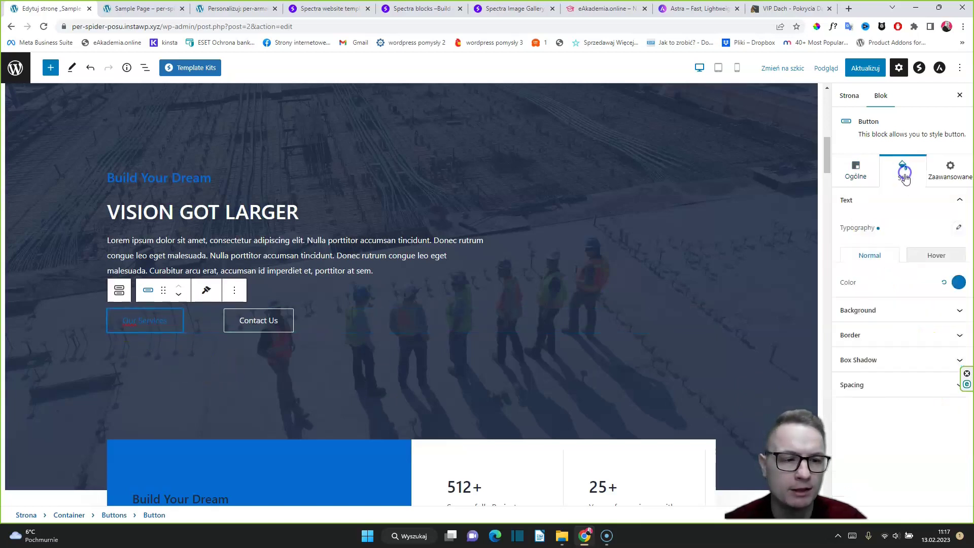
{"action": "left_click", "coordinate": [958, 283]}
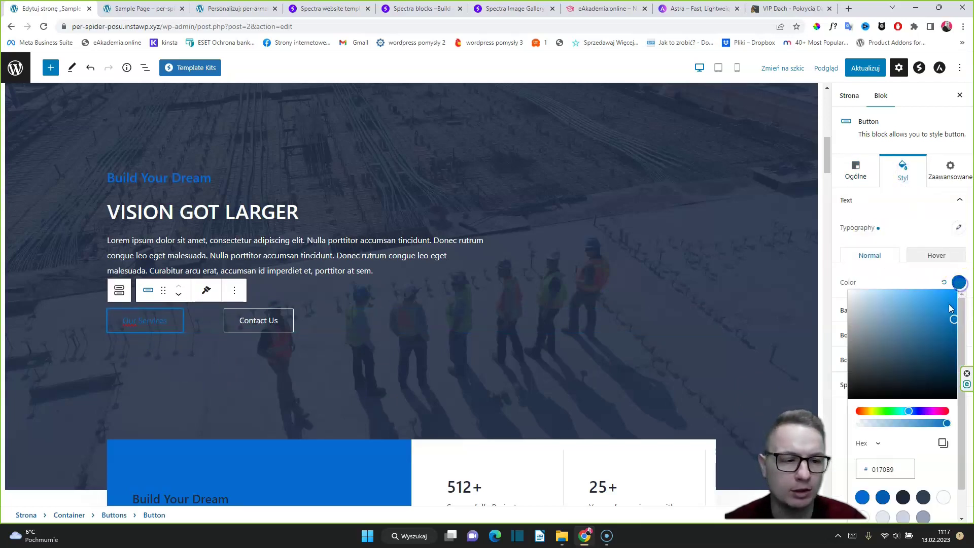
{"action": "left_click", "coordinate": [943, 498]}
{"action": "left_click", "coordinate": [891, 340]}
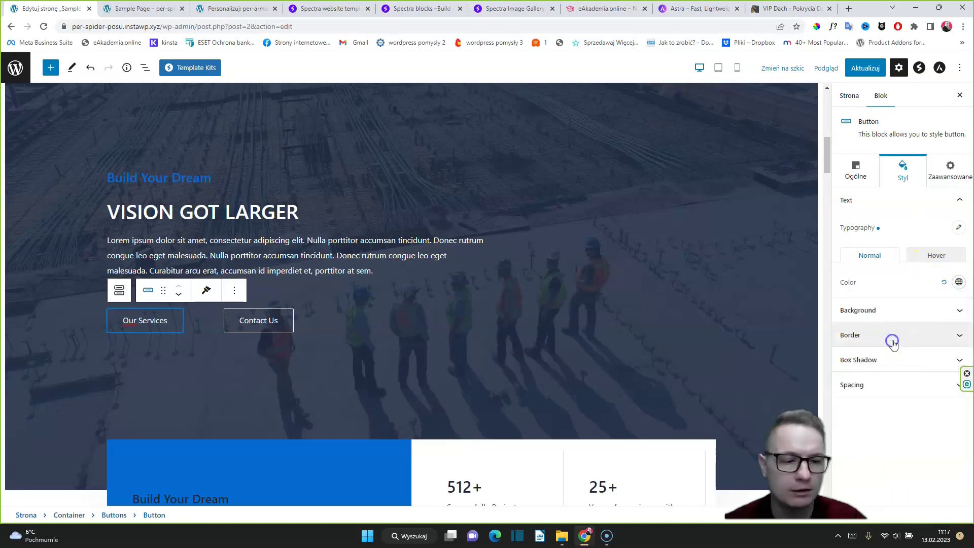
Set the normal border colour of the "Our Services" button to F9FAFB
{"action": "left_click", "coordinate": [891, 339]}
{"action": "left_click", "coordinate": [953, 419]}
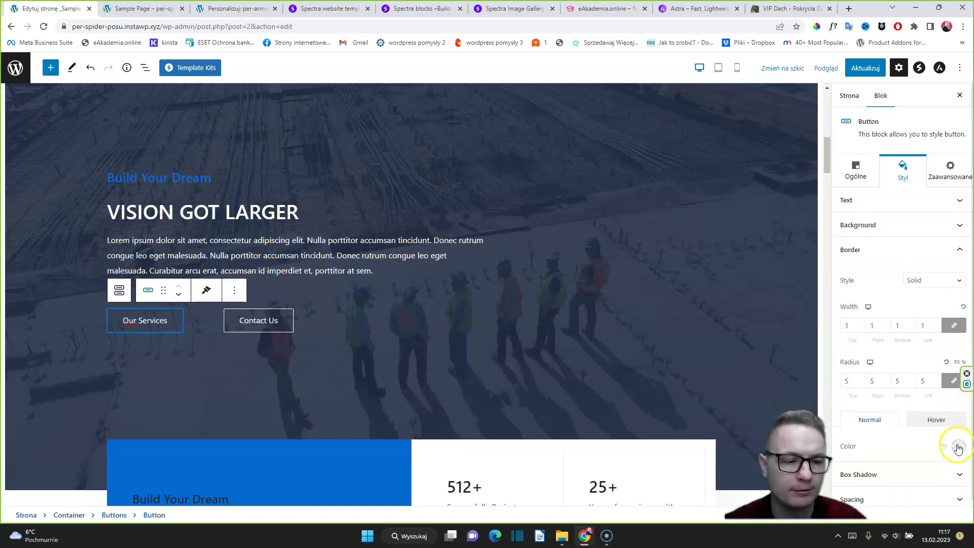
{"action": "left_click", "coordinate": [957, 446]}
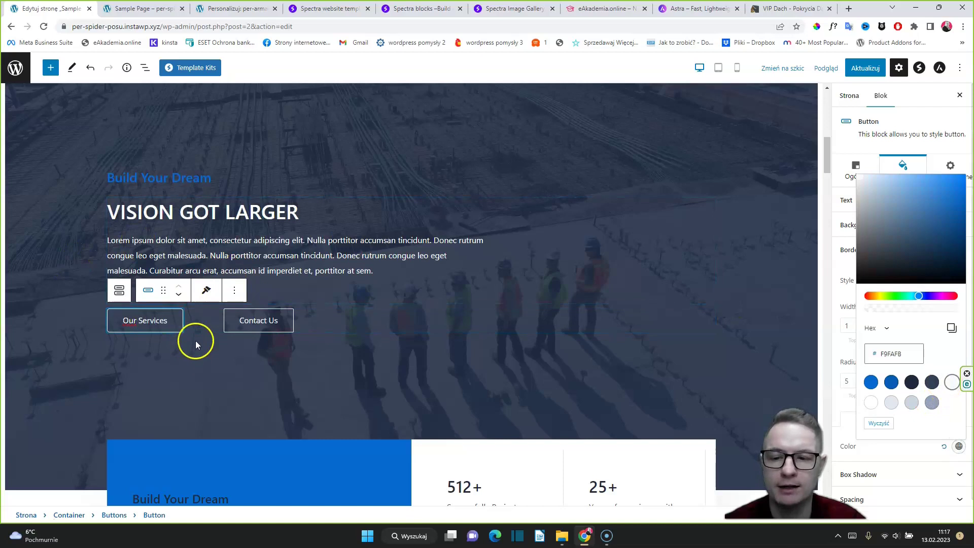
{"action": "scroll", "coordinate": [194, 340], "scroll_direction": "down", "scroll_amount": 3}
{"action": "scroll", "coordinate": [178, 260], "scroll_direction": "up", "scroll_amount": 2}
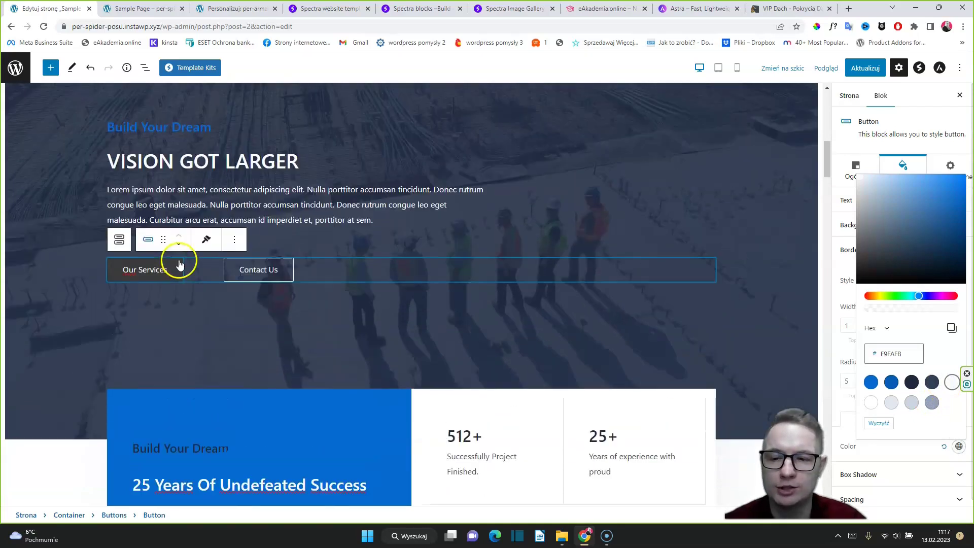
{"action": "scroll", "coordinate": [398, 215], "scroll_direction": "up", "scroll_amount": 2}
{"action": "left_click_drag", "start_coordinate": [820, 151], "coordinate": [841, 148]}
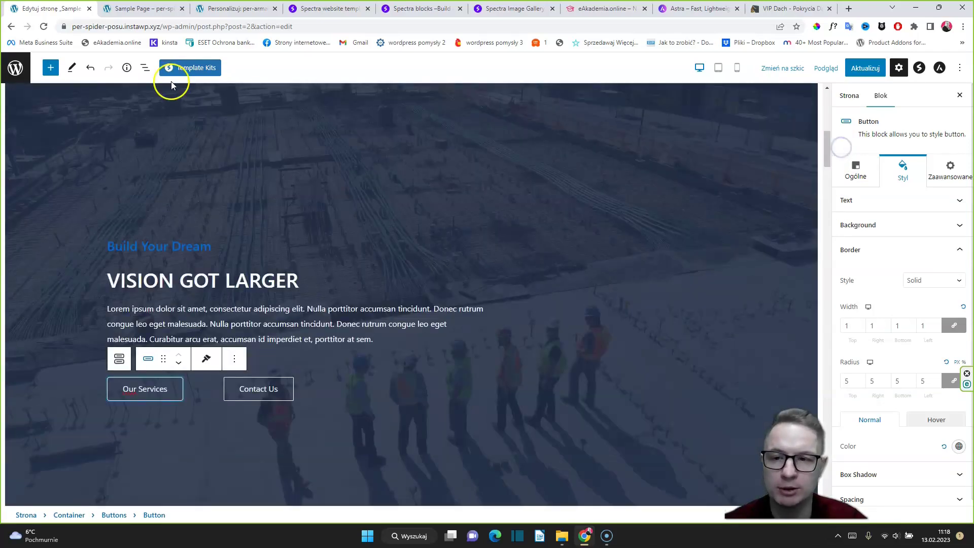
Delete the whole container holding the Quality Services section from the page
{"action": "left_click", "coordinate": [145, 68]}
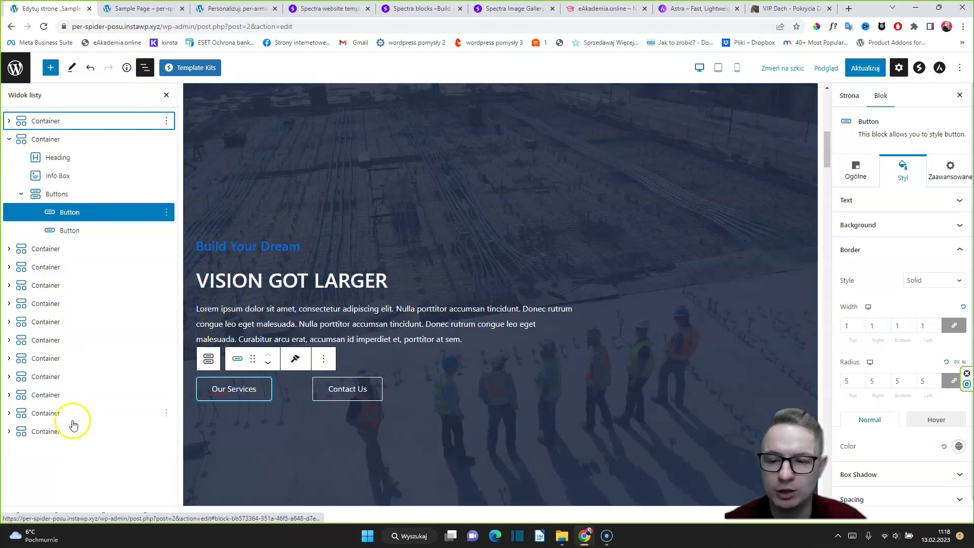
{"action": "scroll", "coordinate": [398, 348], "scroll_direction": "down", "scroll_amount": 10}
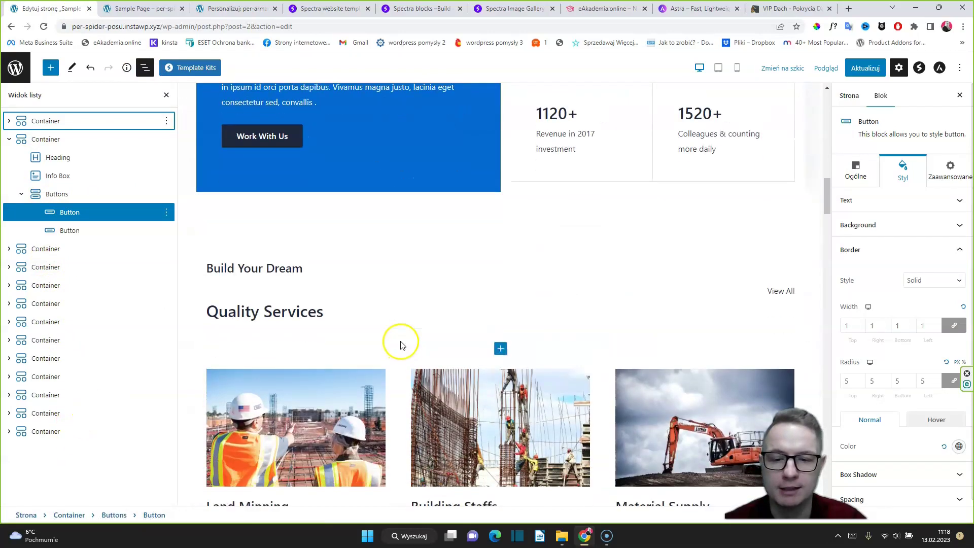
{"action": "scroll", "coordinate": [400, 346], "scroll_direction": "down", "scroll_amount": 3}
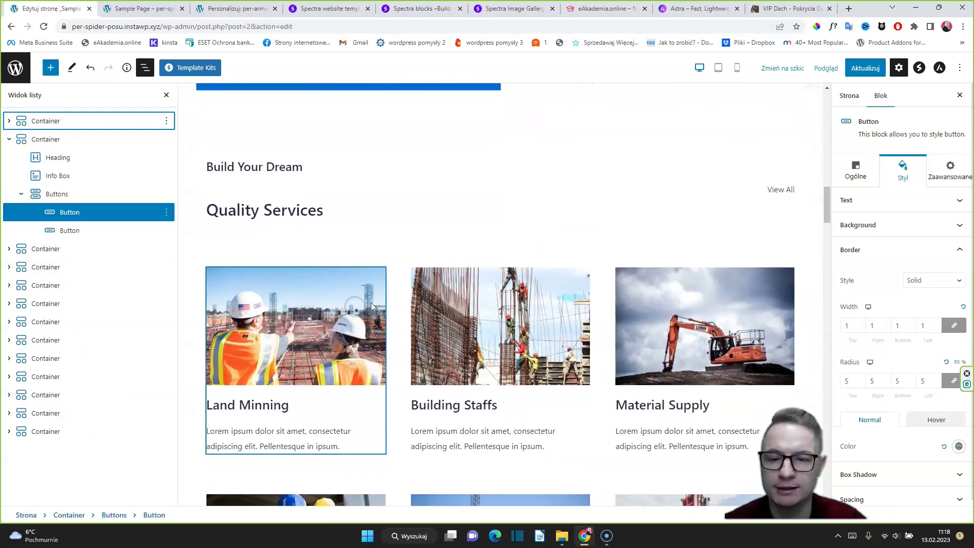
{"action": "left_click", "coordinate": [381, 307]}
{"action": "left_click", "coordinate": [396, 304]}
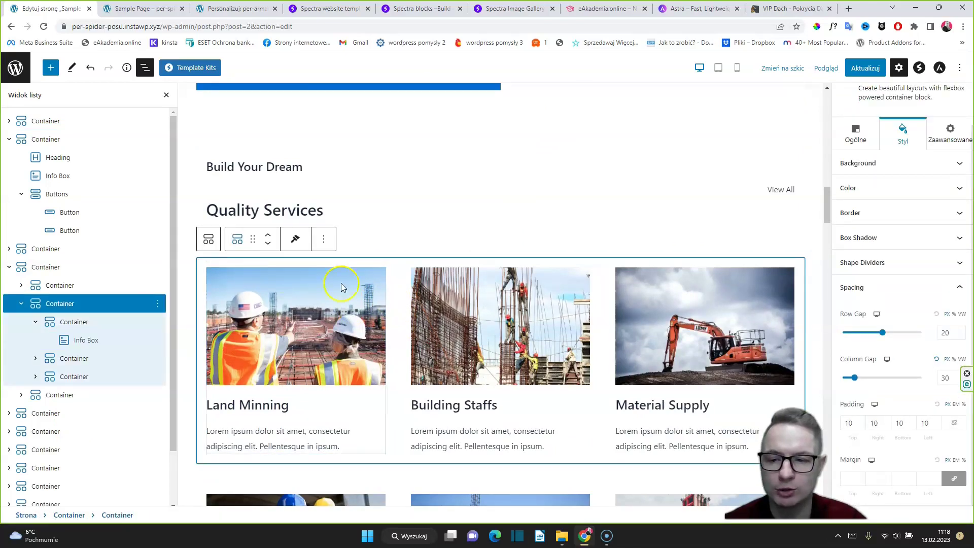
{"action": "left_click", "coordinate": [46, 268]}
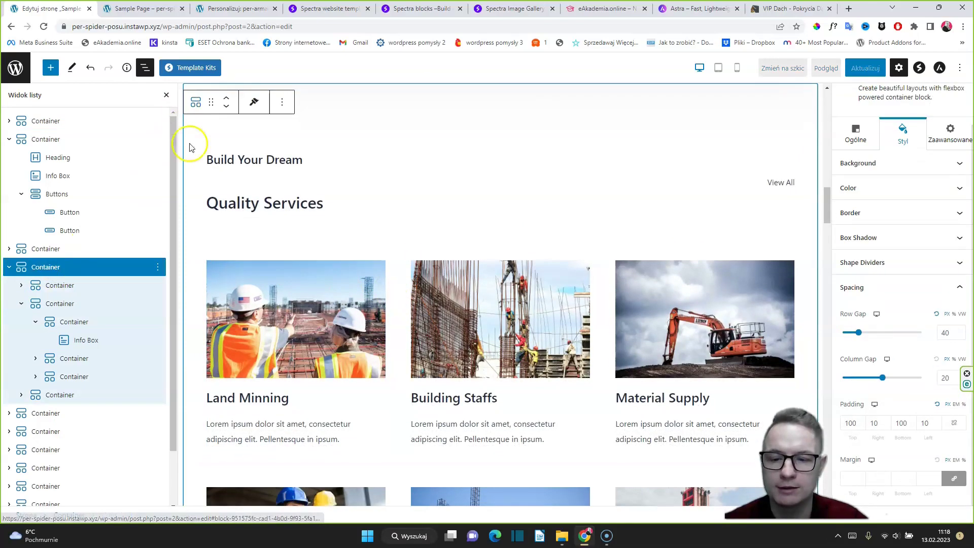
{"action": "left_click", "coordinate": [158, 268]}
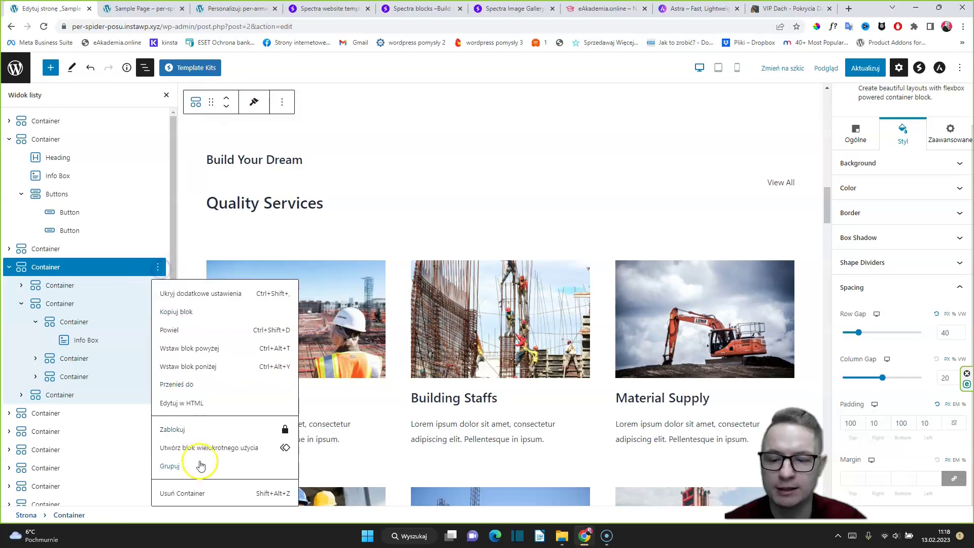
{"action": "left_click", "coordinate": [183, 493]}
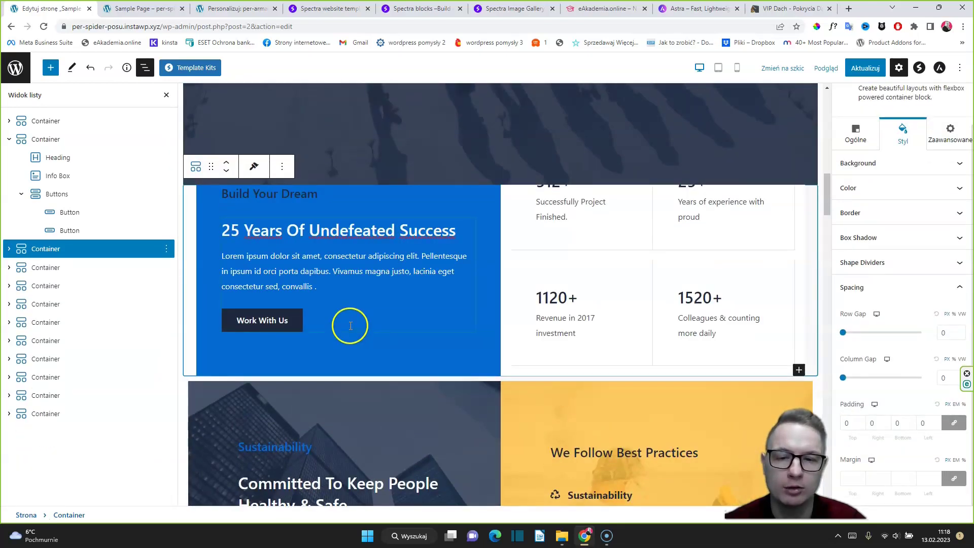
Undo the deletion of the Quality Services container
{"action": "scroll", "coordinate": [334, 274], "scroll_direction": "up", "scroll_amount": 2}
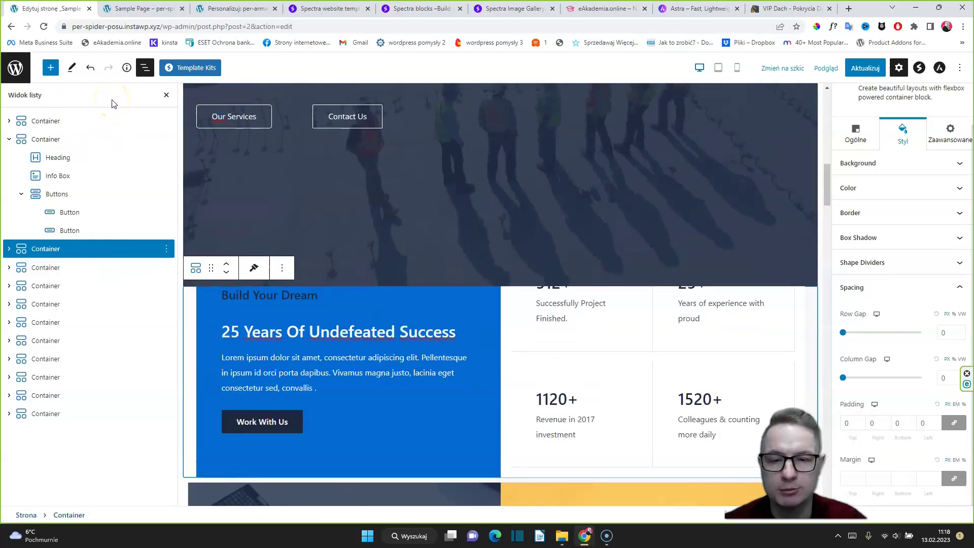
{"action": "left_click", "coordinate": [91, 70]}
{"action": "left_click", "coordinate": [91, 70]}
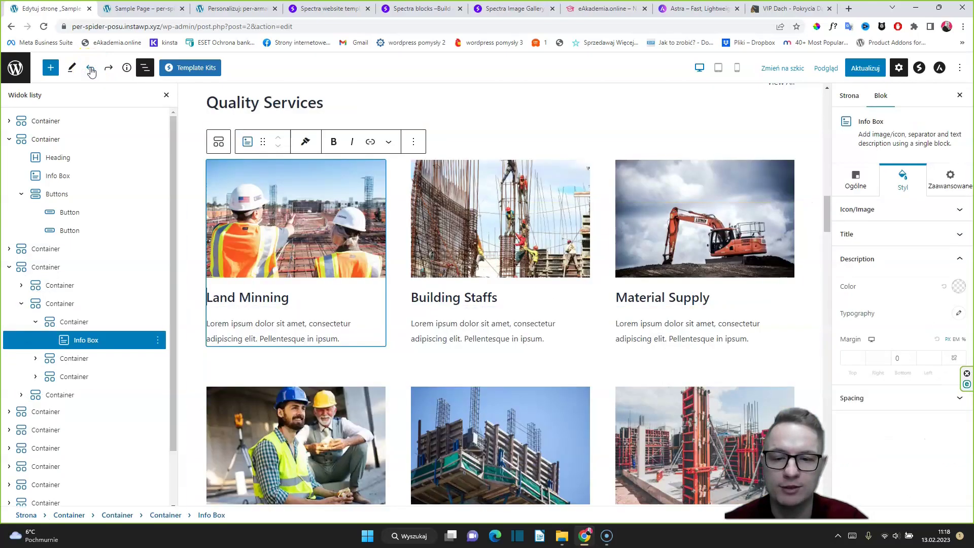
{"action": "scroll", "coordinate": [406, 204], "scroll_direction": "down", "scroll_amount": 2}
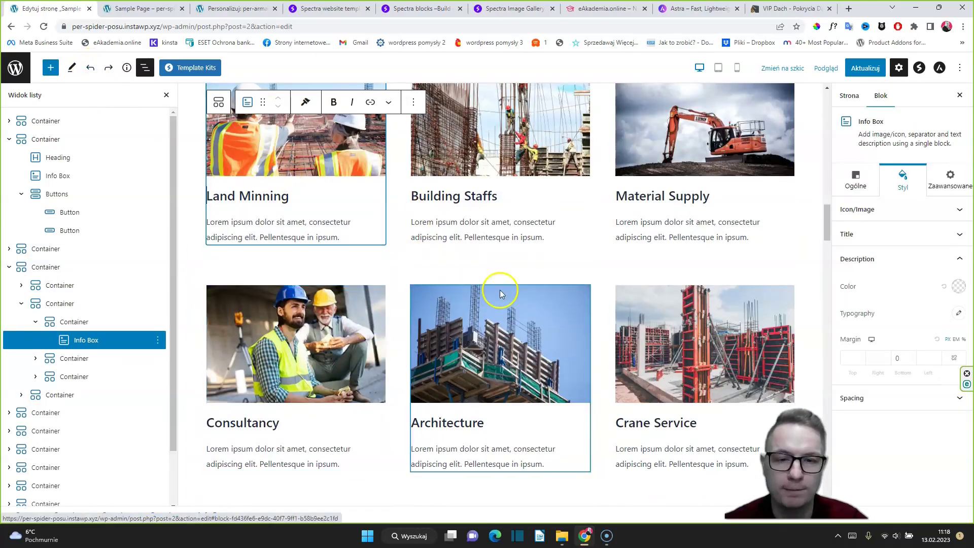
Copy the style of the "Our Services" button in the hero section
{"action": "scroll", "coordinate": [484, 297], "scroll_direction": "up", "scroll_amount": 6}
{"action": "scroll", "coordinate": [667, 274], "scroll_direction": "up", "scroll_amount": 5}
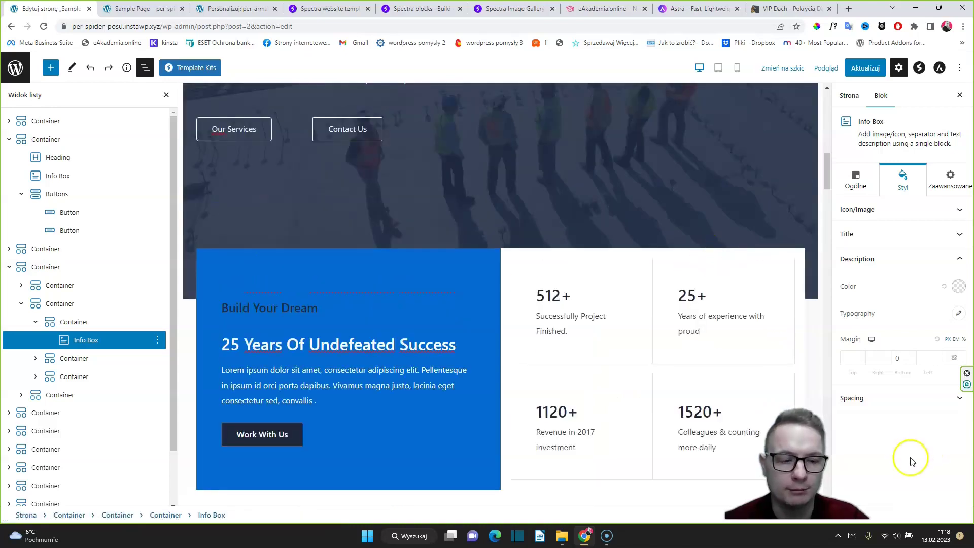
{"action": "scroll", "coordinate": [315, 215], "scroll_direction": "up", "scroll_amount": 2}
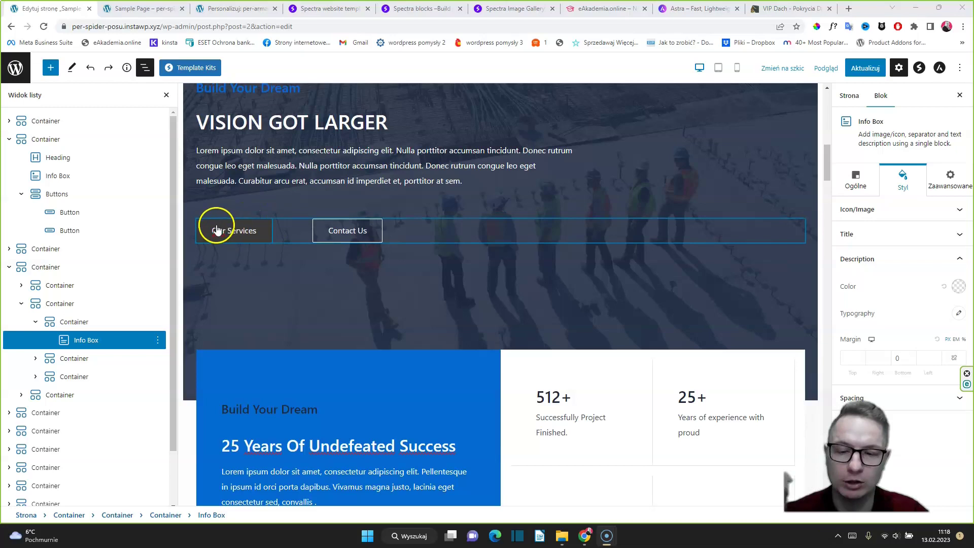
{"action": "left_click", "coordinate": [258, 230]}
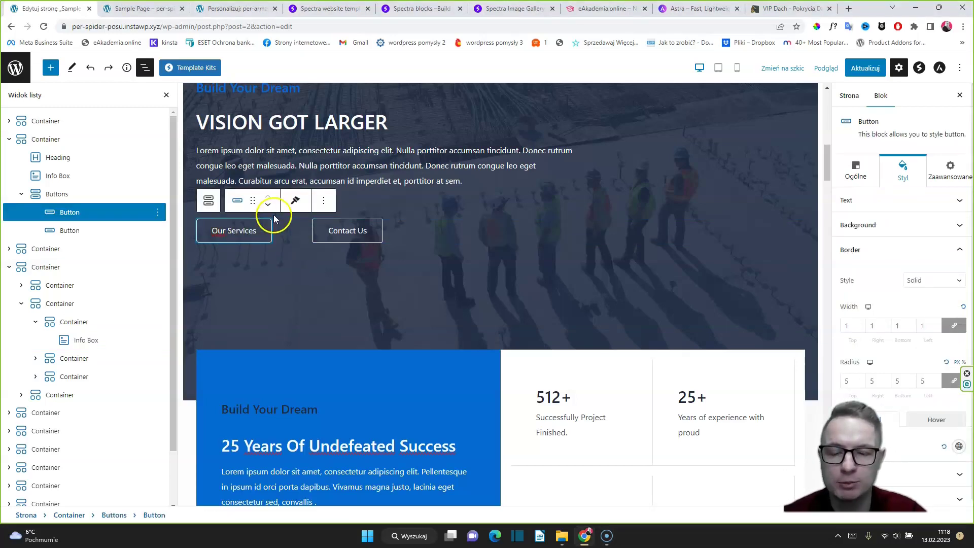
{"action": "scroll", "coordinate": [274, 288], "scroll_direction": "down", "scroll_amount": 4}
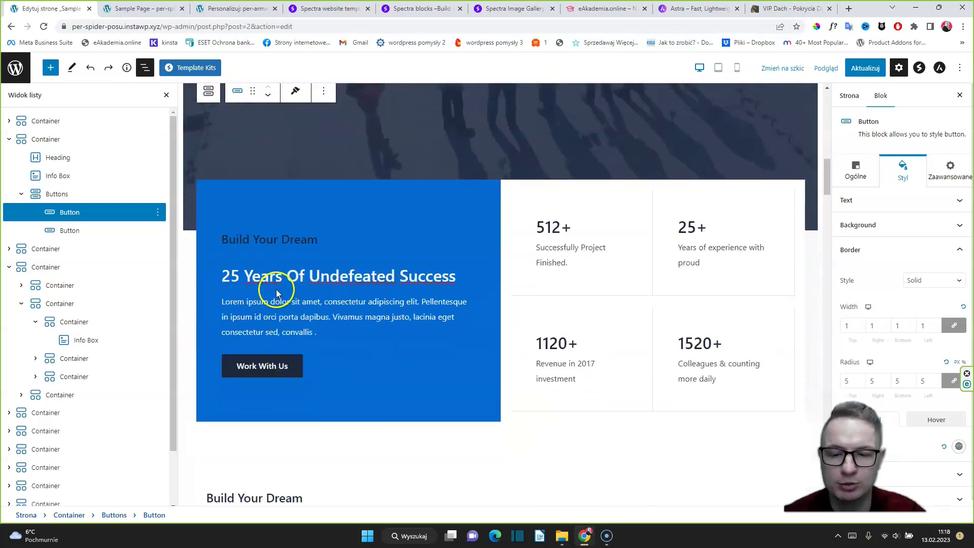
{"action": "scroll", "coordinate": [275, 283], "scroll_direction": "up", "scroll_amount": 2}
{"action": "scroll", "coordinate": [275, 282], "scroll_direction": "up", "scroll_amount": 2}
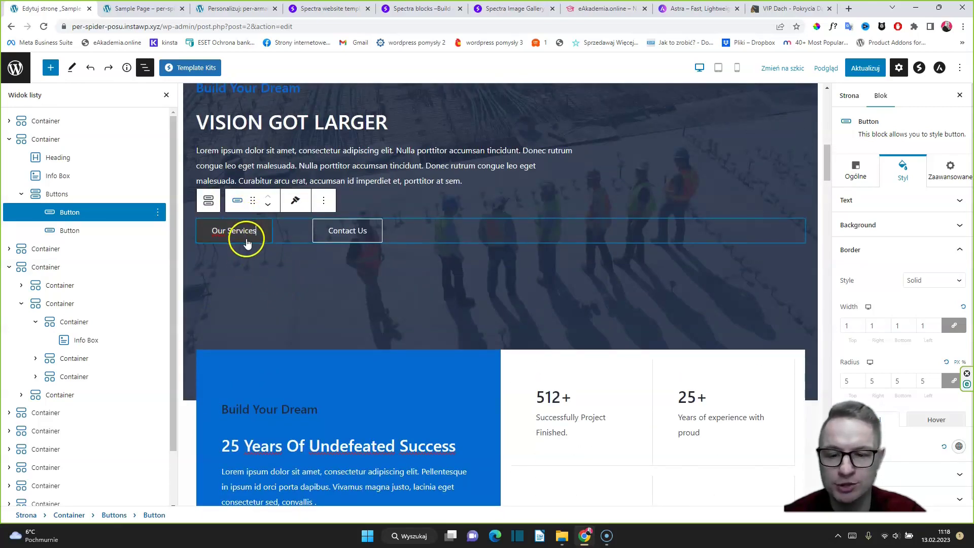
{"action": "scroll", "coordinate": [247, 261], "scroll_direction": "down", "scroll_amount": 4}
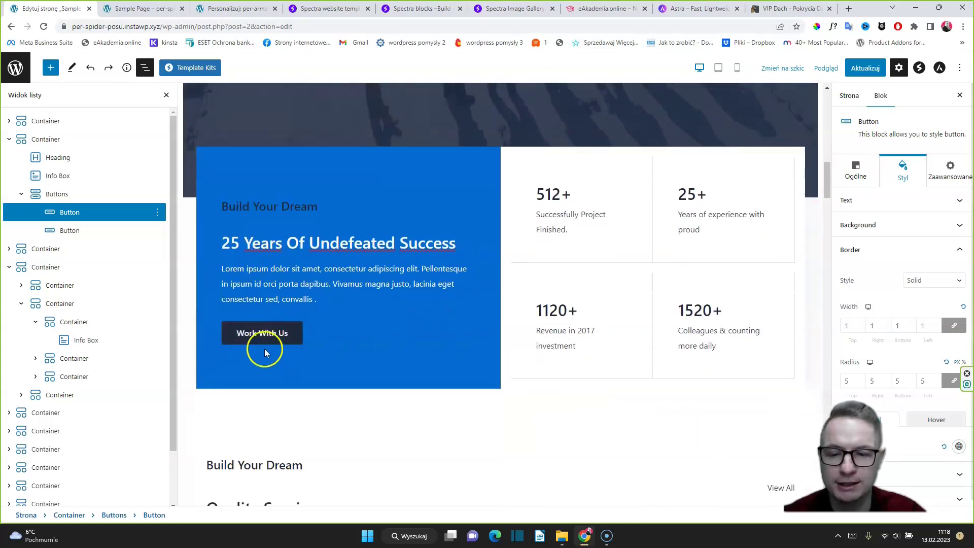
{"action": "scroll", "coordinate": [261, 340], "scroll_direction": "up", "scroll_amount": 5}
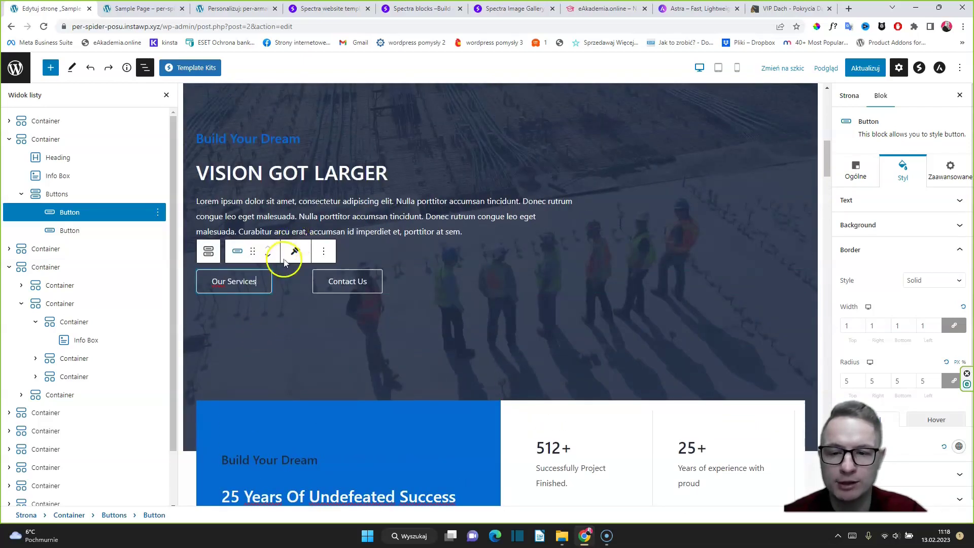
{"action": "left_click", "coordinate": [294, 252]}
{"action": "left_click", "coordinate": [298, 277]}
Paste the copied button style onto the "25 Years Of Undefeated Success" info box containing the "Work With Us" button
{"action": "scroll", "coordinate": [252, 340], "scroll_direction": "down", "scroll_amount": 5}
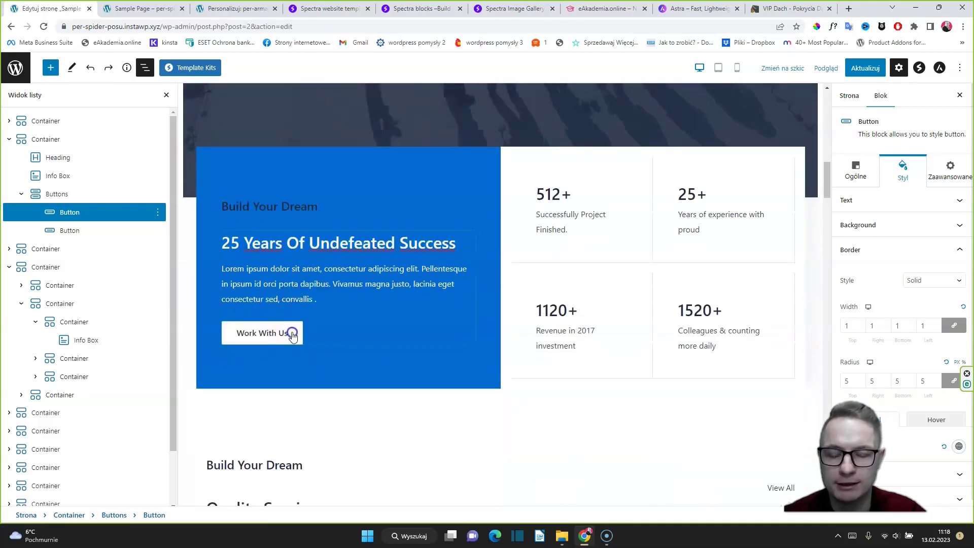
{"action": "left_click", "coordinate": [292, 336]}
{"action": "left_click", "coordinate": [323, 215]}
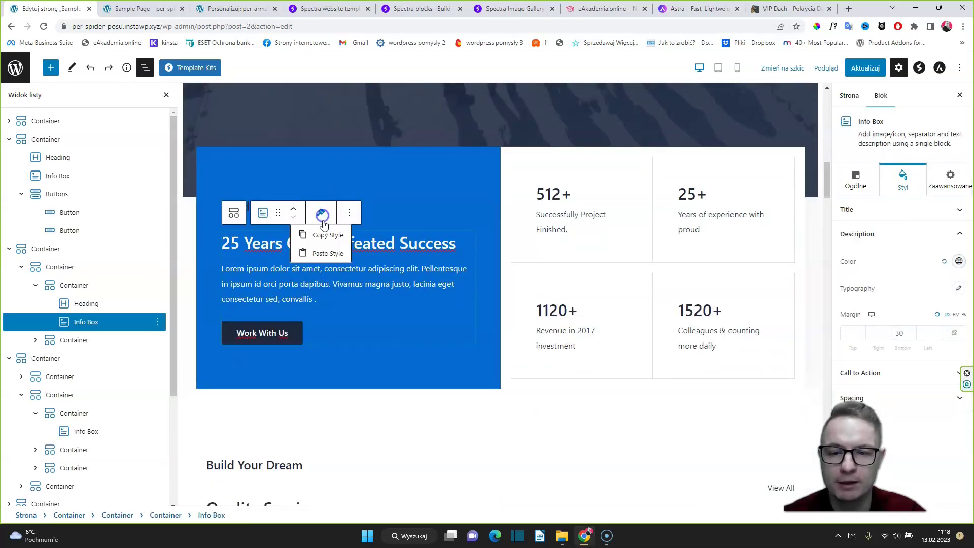
{"action": "left_click", "coordinate": [321, 254]}
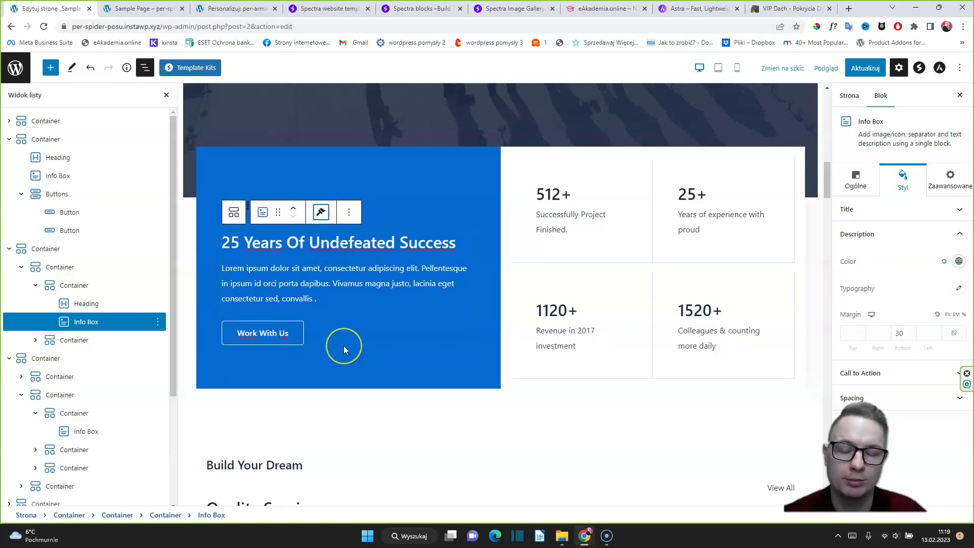
{"action": "scroll", "coordinate": [355, 340], "scroll_direction": "up", "scroll_amount": 3}
{"action": "scroll", "coordinate": [369, 332], "scroll_direction": "down", "scroll_amount": 8}
{"action": "scroll", "coordinate": [372, 334], "scroll_direction": "up", "scroll_amount": 5}
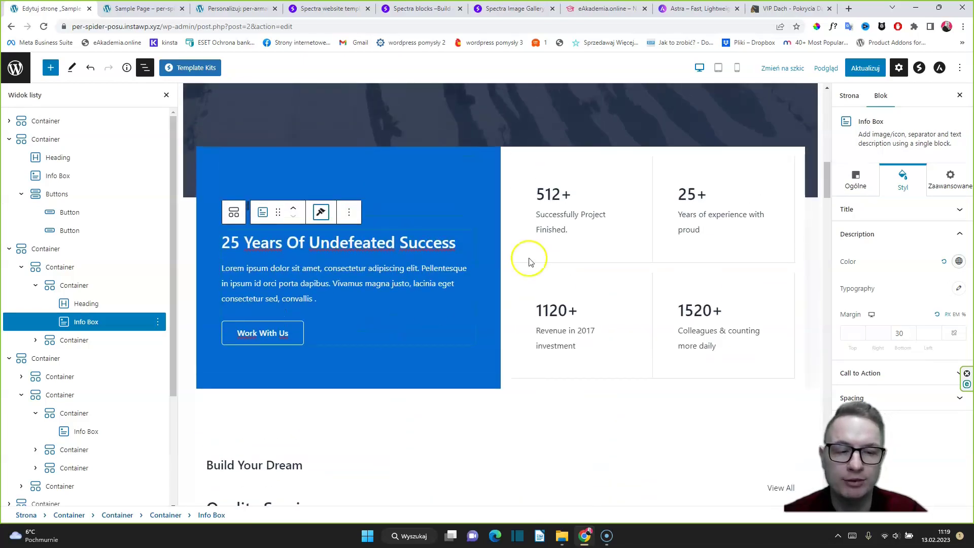
Import the "About" page template from the Skin Cleanser Store template kit into the page
{"action": "left_click_drag", "start_coordinate": [827, 182], "coordinate": [853, 477]}
{"action": "left_click", "coordinate": [201, 69]}
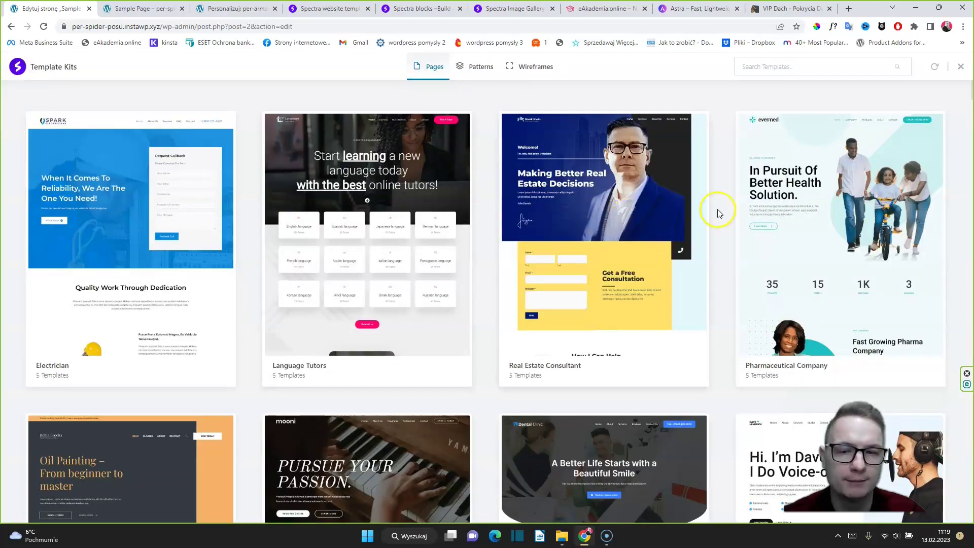
{"action": "scroll", "coordinate": [539, 304], "scroll_direction": "down", "scroll_amount": 5}
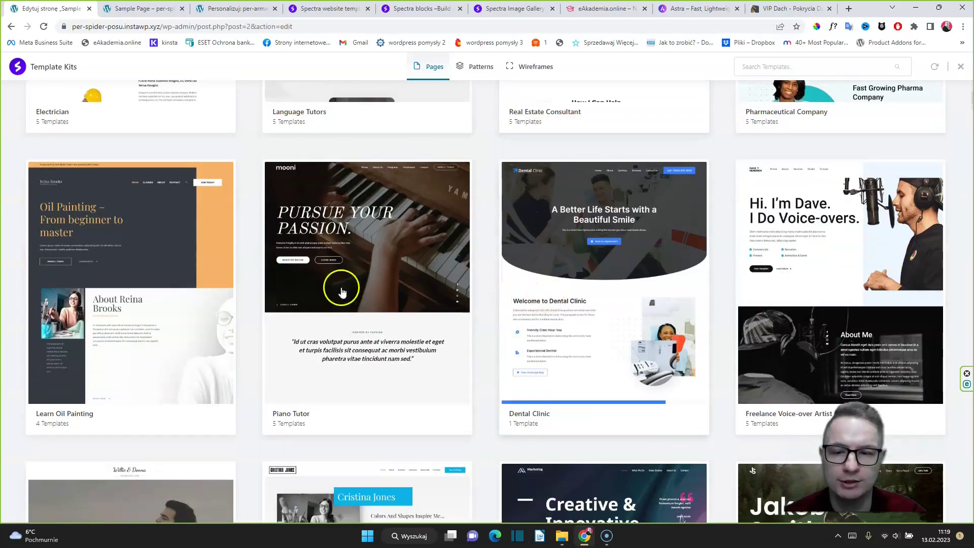
{"action": "scroll", "coordinate": [278, 291], "scroll_direction": "down", "scroll_amount": 15}
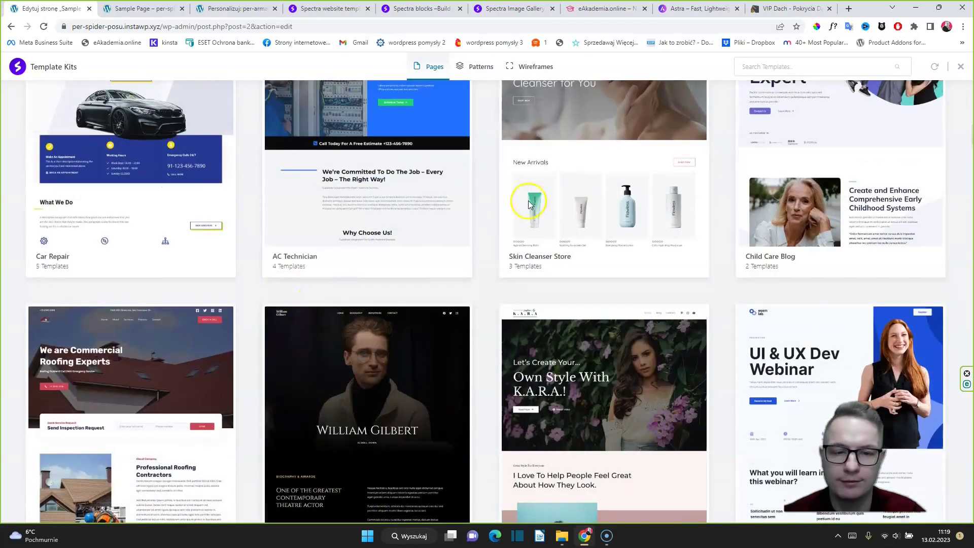
{"action": "left_click", "coordinate": [525, 210]}
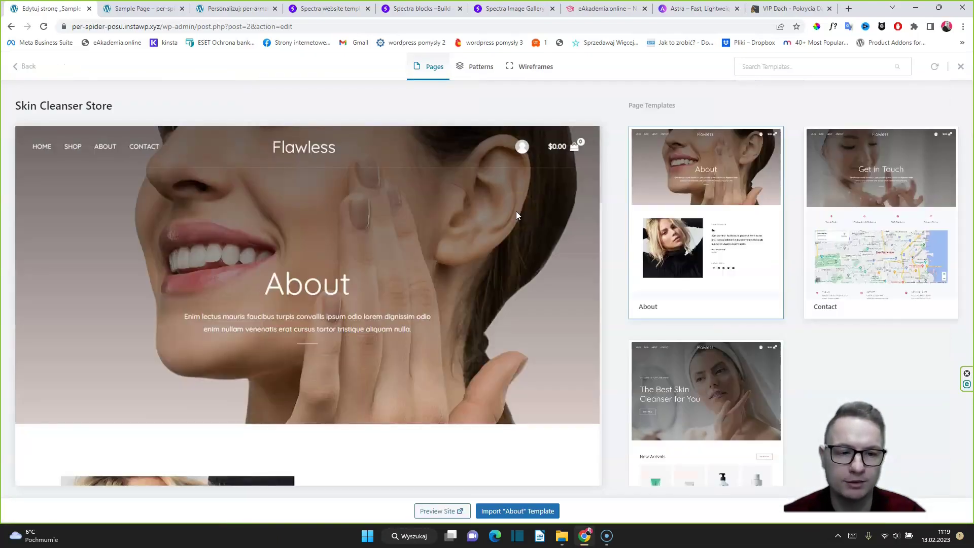
{"action": "scroll", "coordinate": [546, 243], "scroll_direction": "down", "scroll_amount": 6}
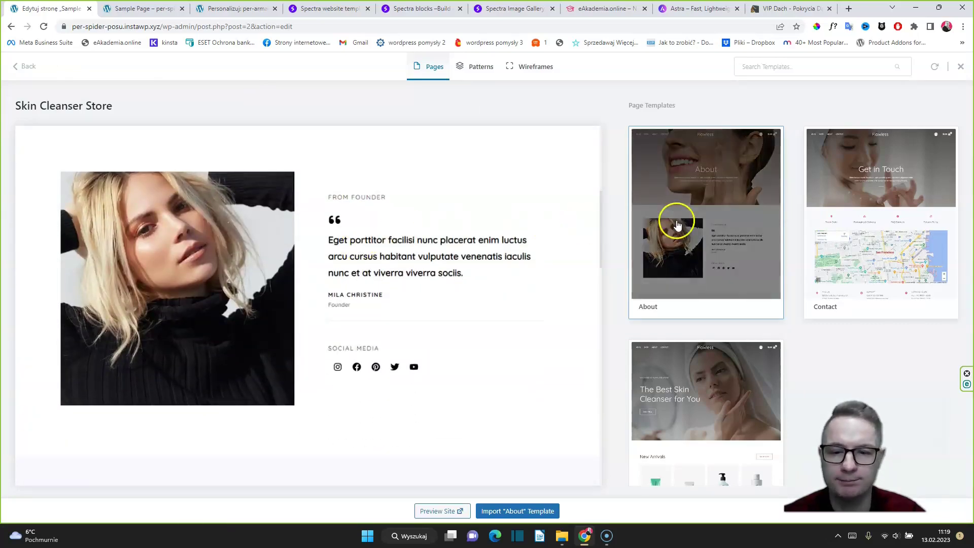
{"action": "scroll", "coordinate": [509, 242], "scroll_direction": "down", "scroll_amount": 4}
{"action": "scroll", "coordinate": [258, 244], "scroll_direction": "down", "scroll_amount": 6}
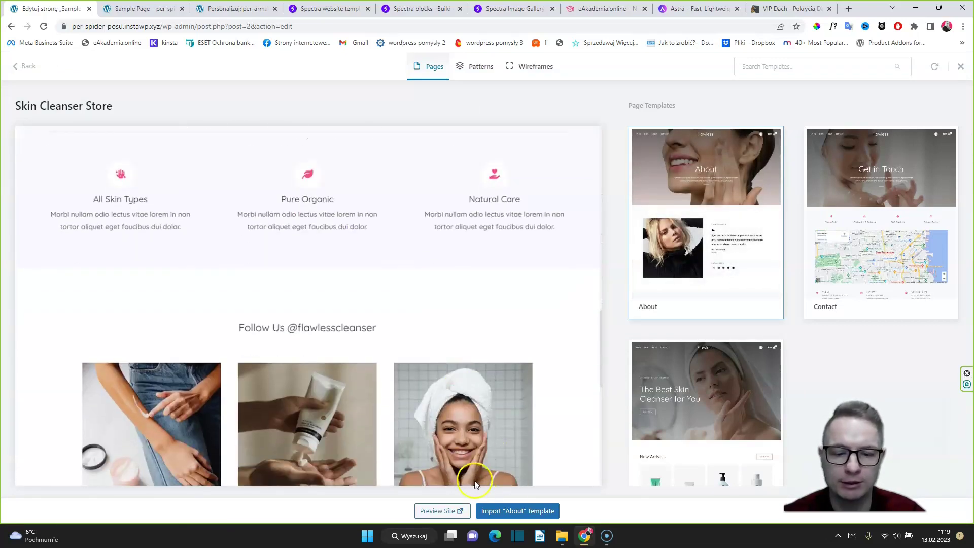
{"action": "left_click", "coordinate": [495, 510]}
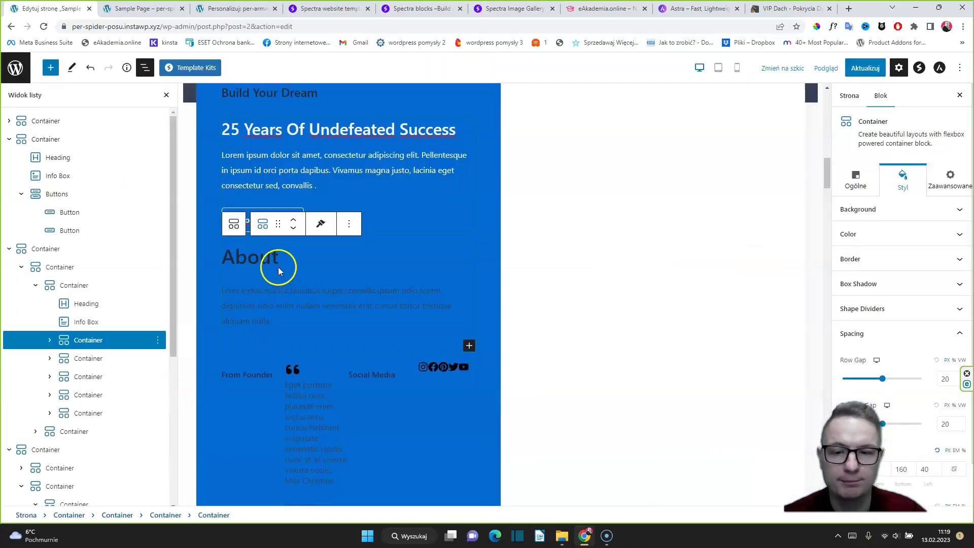
Examine the layout of the imported About template, from its banner through the founder quote and Our Story sections
{"action": "scroll", "coordinate": [449, 279], "scroll_direction": "up", "scroll_amount": 6}
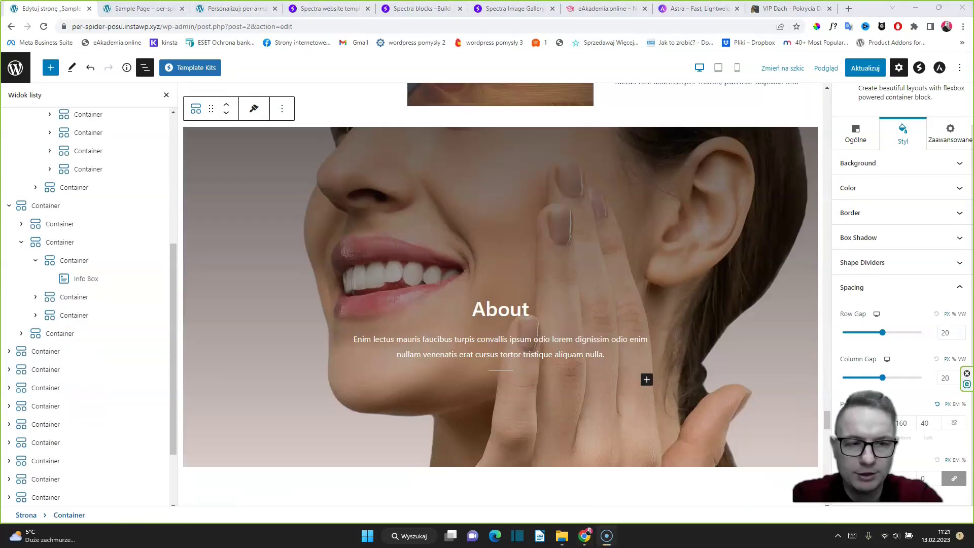
{"action": "scroll", "coordinate": [616, 261], "scroll_direction": "up", "scroll_amount": 2}
{"action": "scroll", "coordinate": [613, 294], "scroll_direction": "down", "scroll_amount": 5}
{"action": "scroll", "coordinate": [430, 299], "scroll_direction": "down", "scroll_amount": 6}
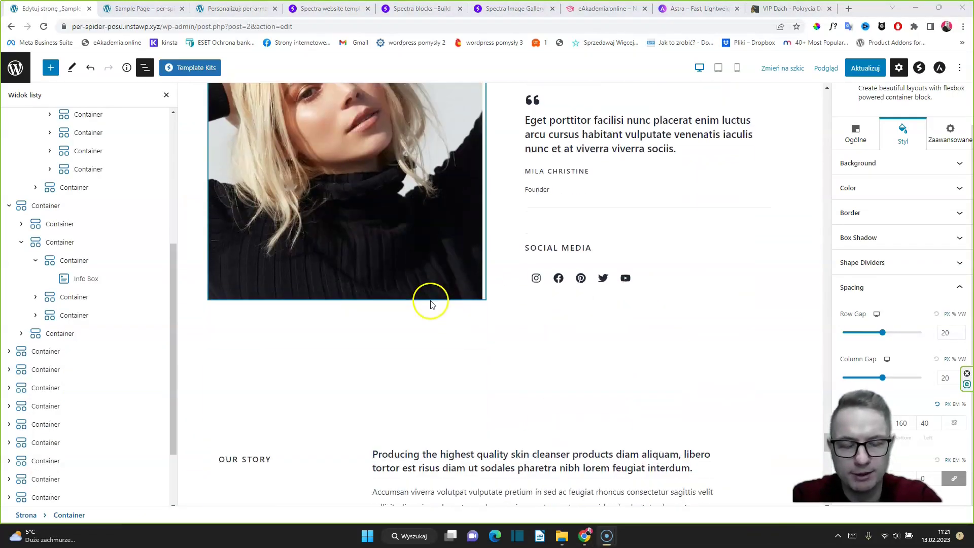
{"action": "scroll", "coordinate": [431, 300], "scroll_direction": "up", "scroll_amount": 11}
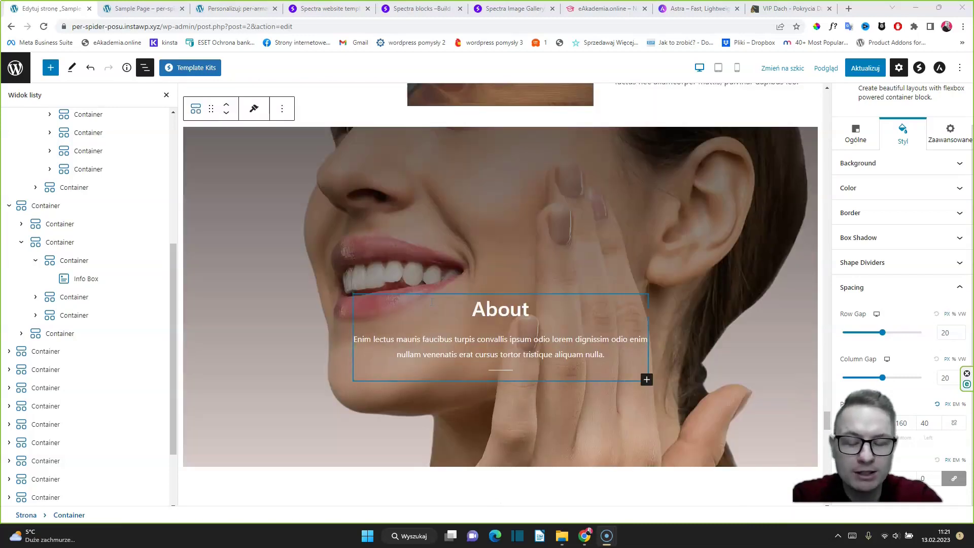
{"action": "scroll", "coordinate": [431, 300], "scroll_direction": "down", "scroll_amount": 5}
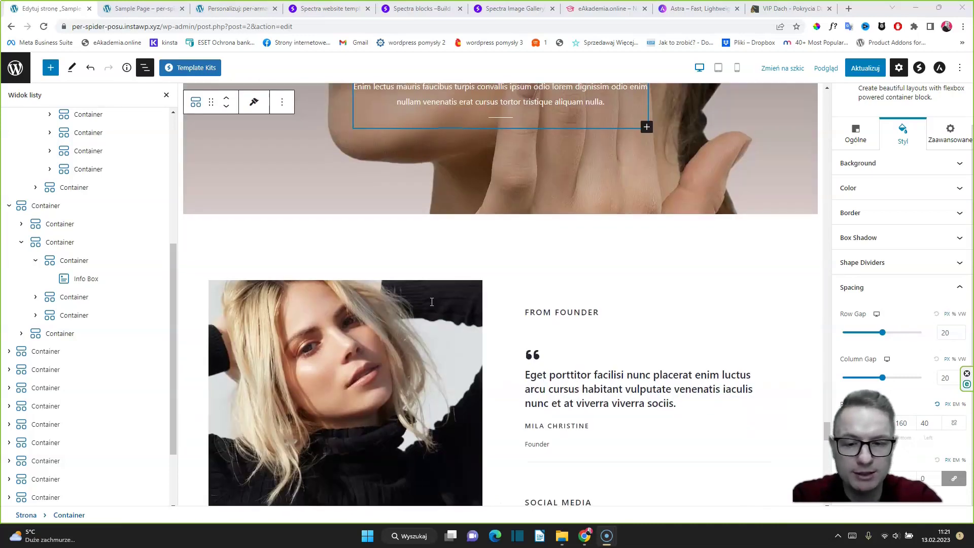
{"action": "scroll", "coordinate": [431, 302], "scroll_direction": "up", "scroll_amount": 5}
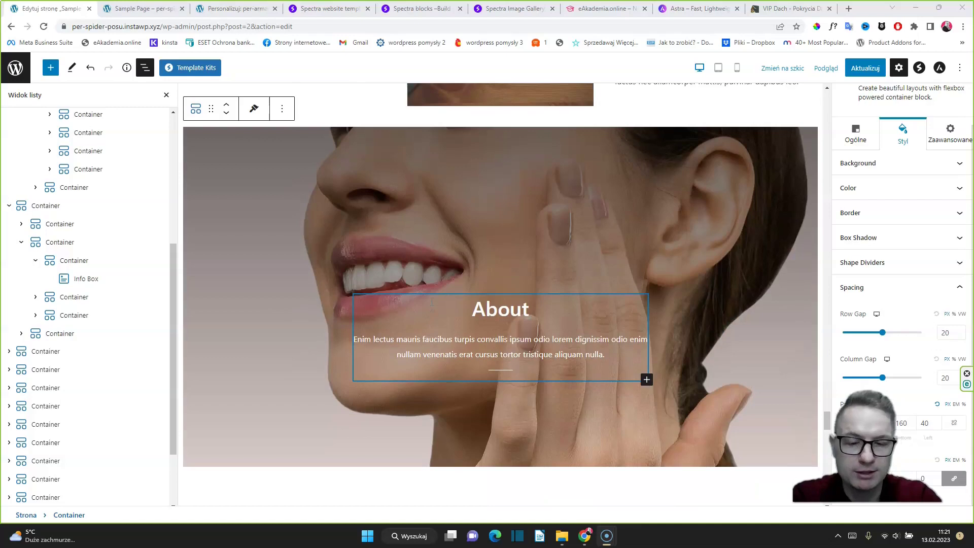
{"action": "scroll", "coordinate": [432, 303], "scroll_direction": "down", "scroll_amount": 5}
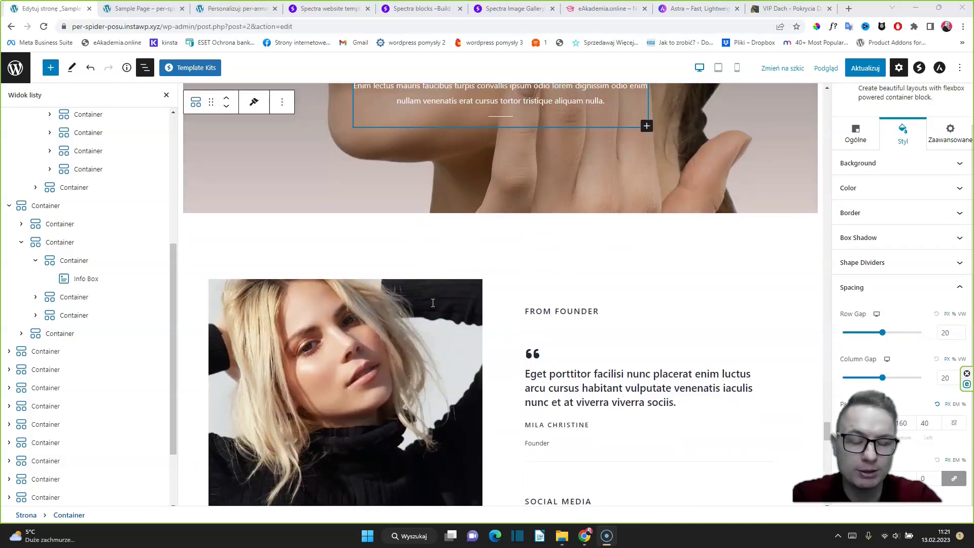
{"action": "scroll", "coordinate": [433, 303], "scroll_direction": "up", "scroll_amount": 5}
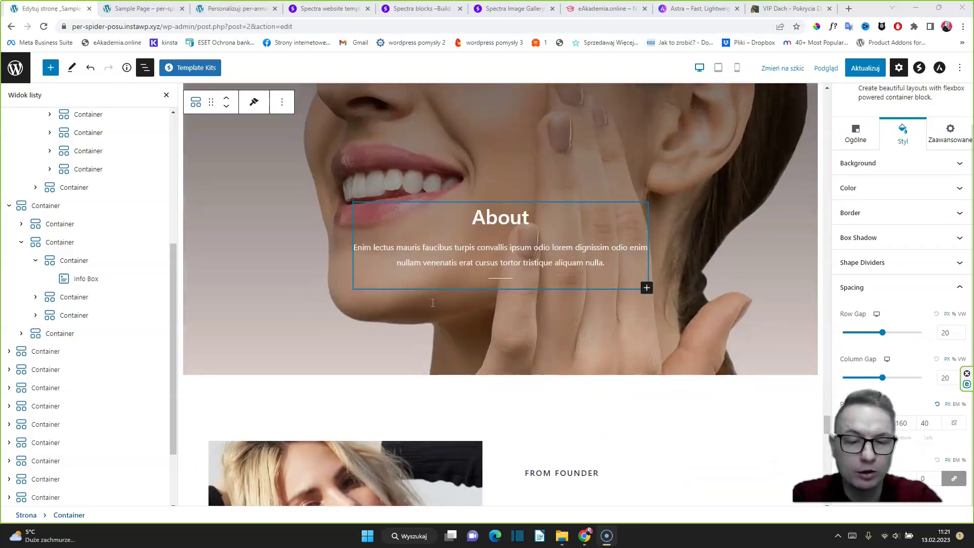
Replace the About banner container's background image with the media library photo of a laptop and orange coffee cup
{"action": "scroll", "coordinate": [433, 304], "scroll_direction": "down", "scroll_amount": 5}
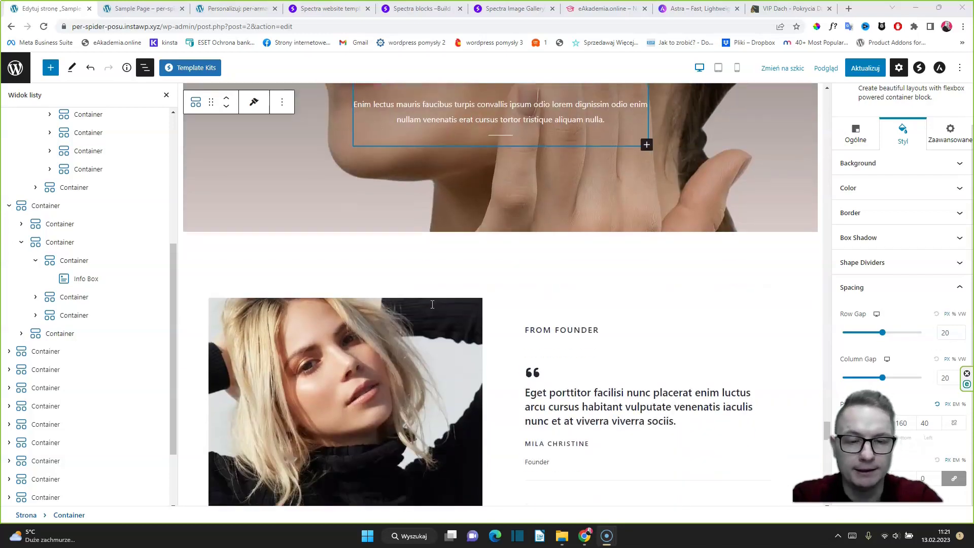
{"action": "scroll", "coordinate": [447, 271], "scroll_direction": "up", "scroll_amount": 4}
{"action": "scroll", "coordinate": [451, 243], "scroll_direction": "up", "scroll_amount": 1}
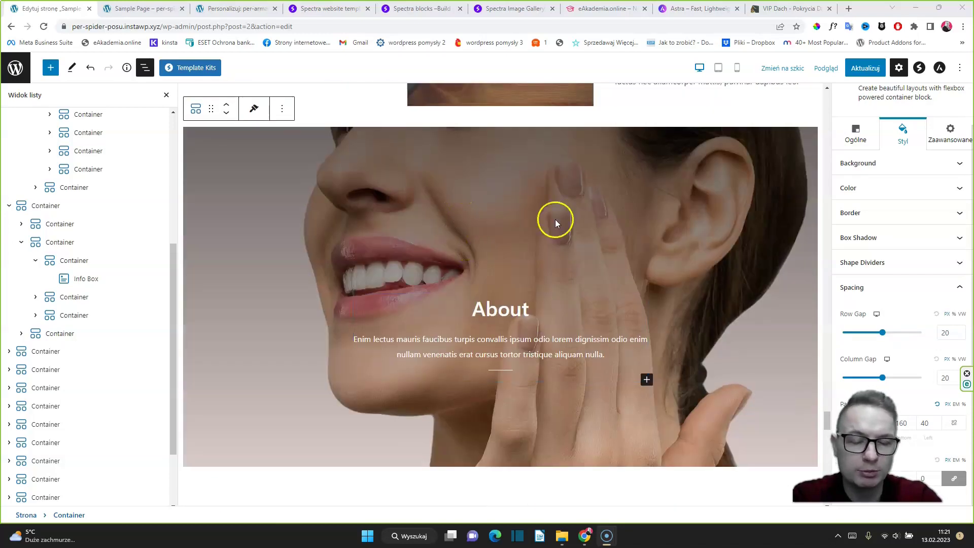
{"action": "left_click", "coordinate": [526, 163]}
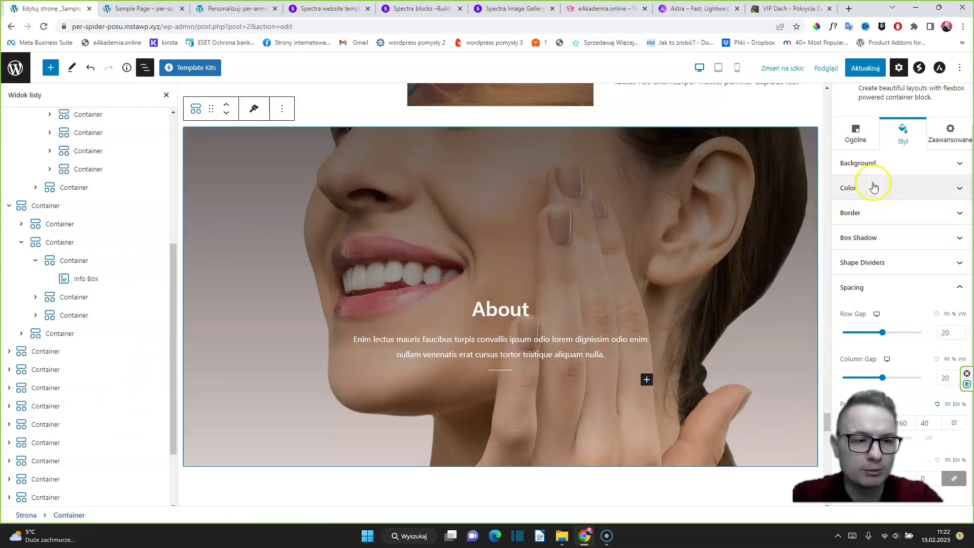
{"action": "left_click", "coordinate": [870, 163]}
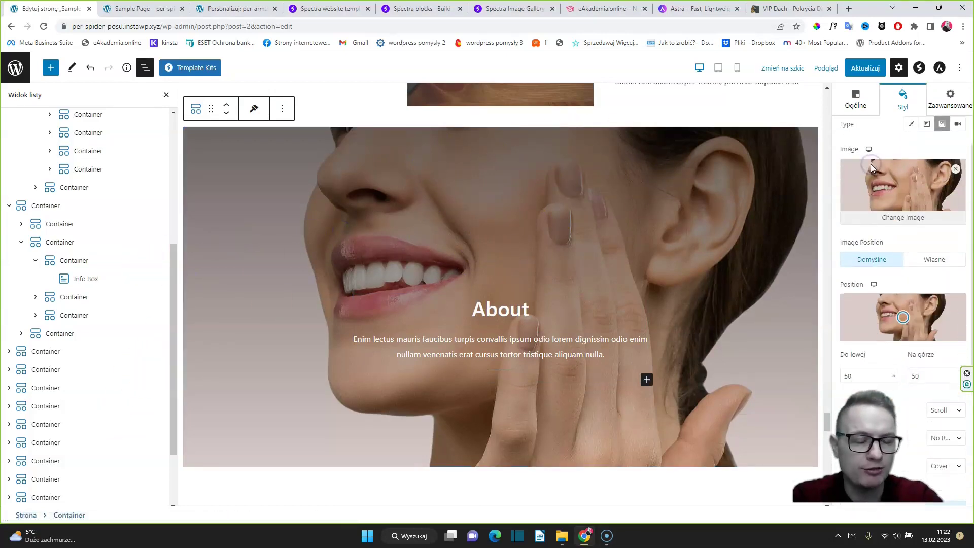
{"action": "left_click", "coordinate": [903, 218]}
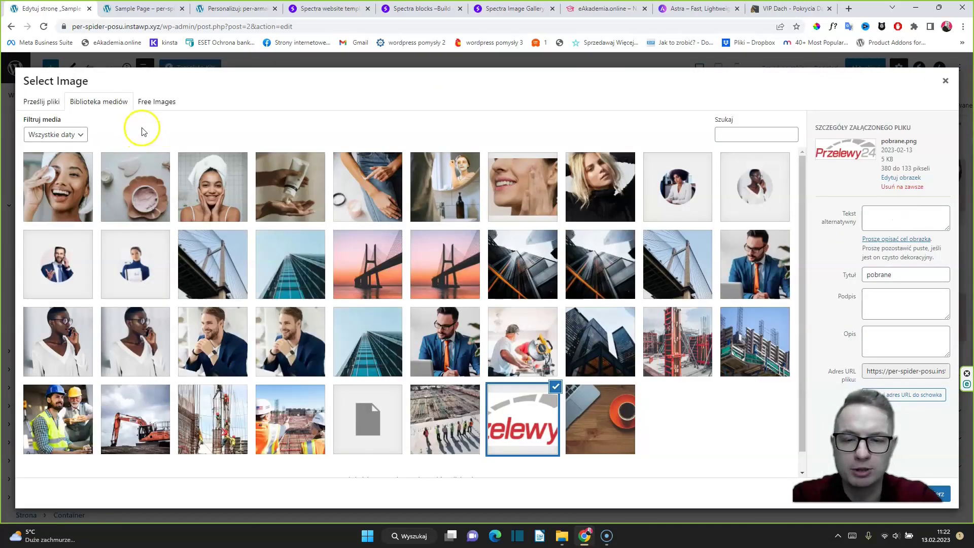
{"action": "left_click", "coordinate": [600, 264]}
{"action": "left_click", "coordinate": [368, 264]}
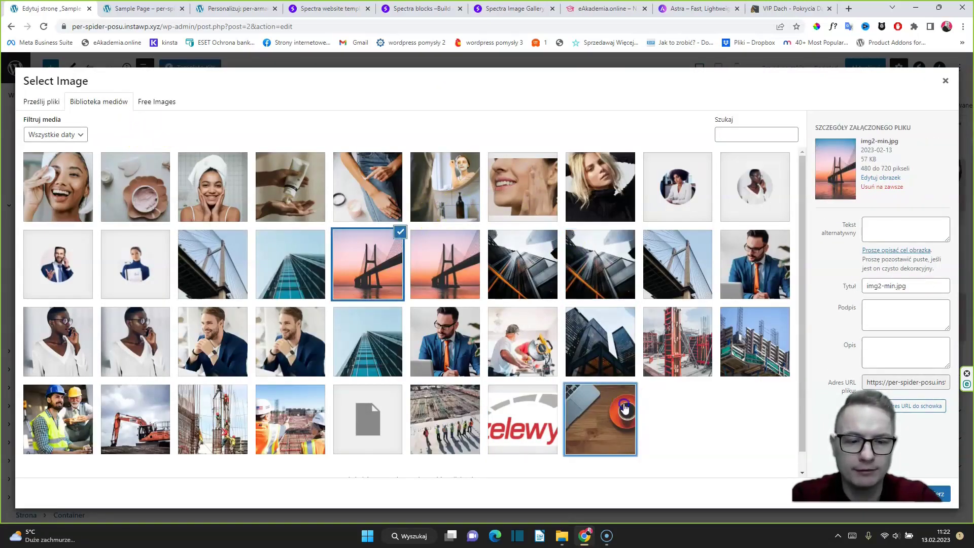
{"action": "left_click", "coordinate": [600, 419]}
{"action": "left_click", "coordinate": [932, 493]}
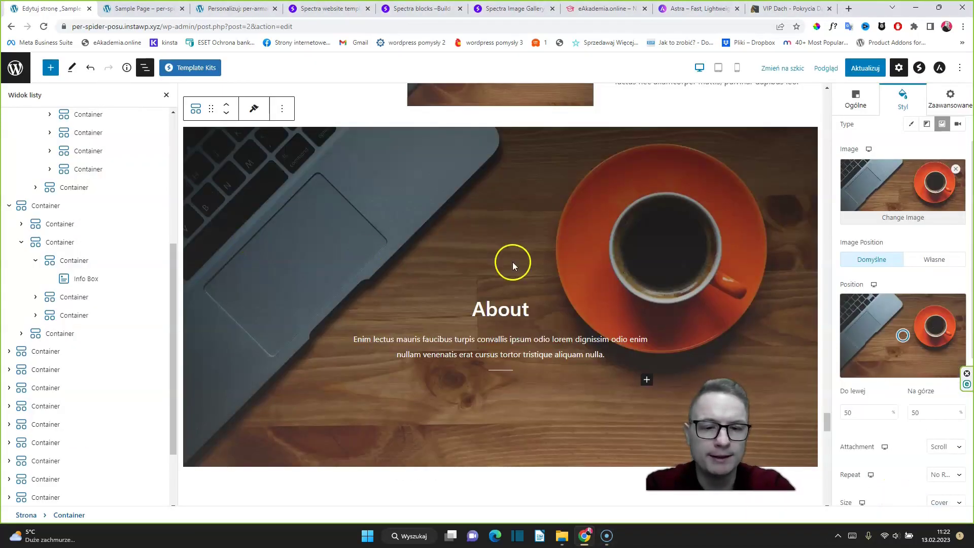
Select the info box containing the "About" heading in the banner for editing
{"action": "left_click", "coordinate": [495, 313]}
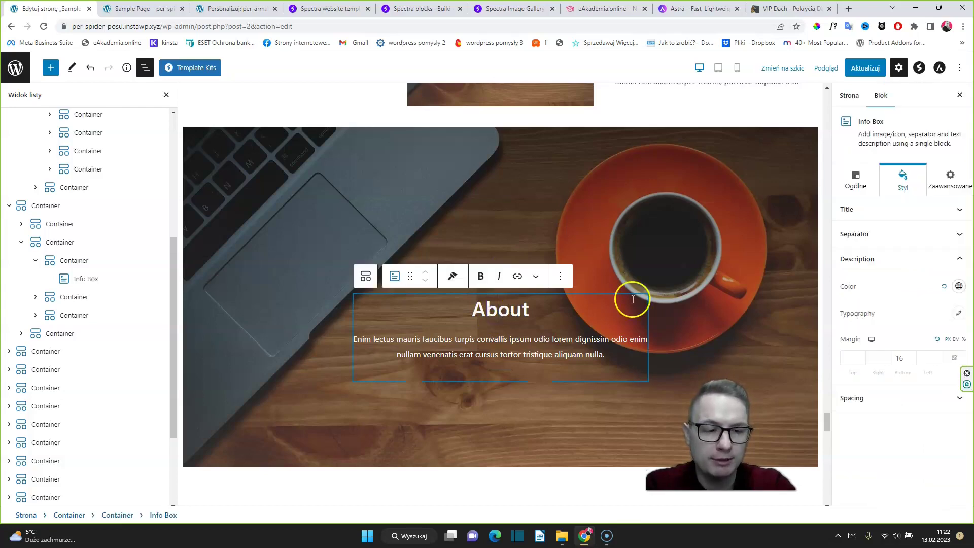